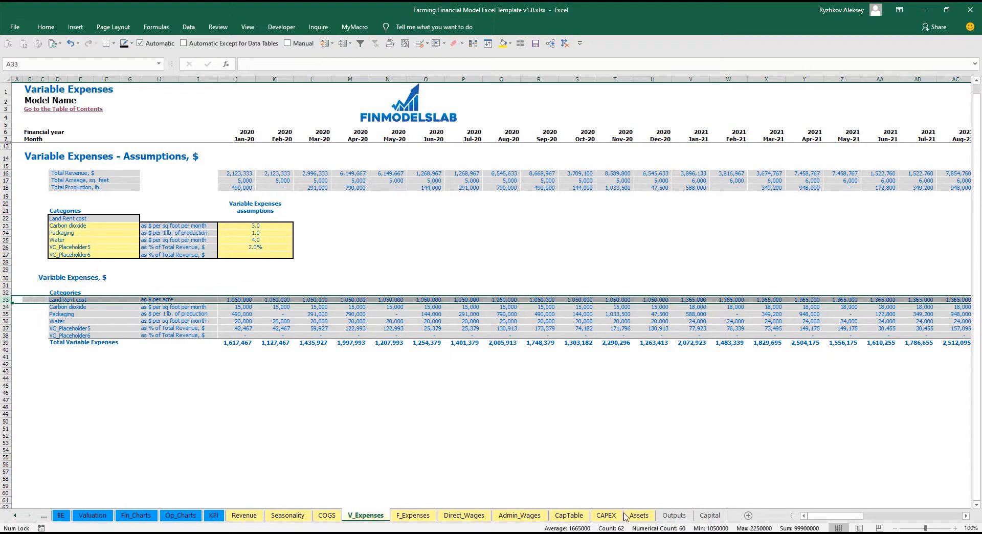
Open the Assets sheet and examine the Owned land balance and its capital expenditure for Jan-20 and Jan-21.
left_click(639, 515)
left_click(22, 195)
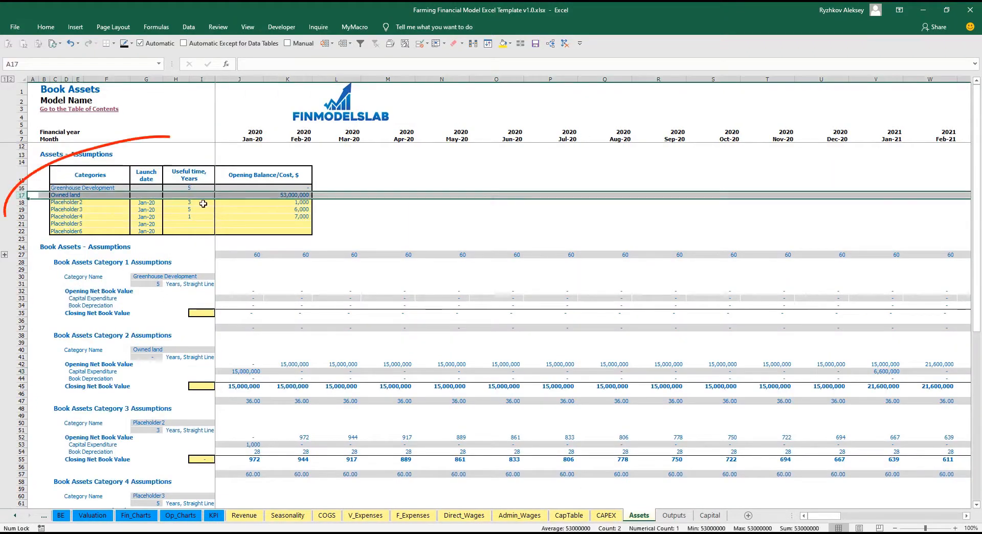
left_click(247, 371)
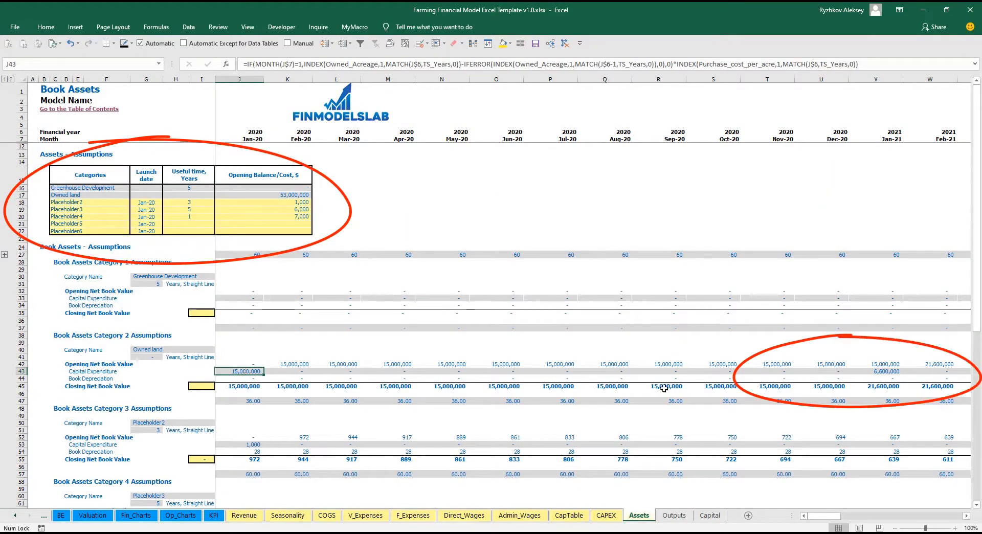
left_click(889, 372)
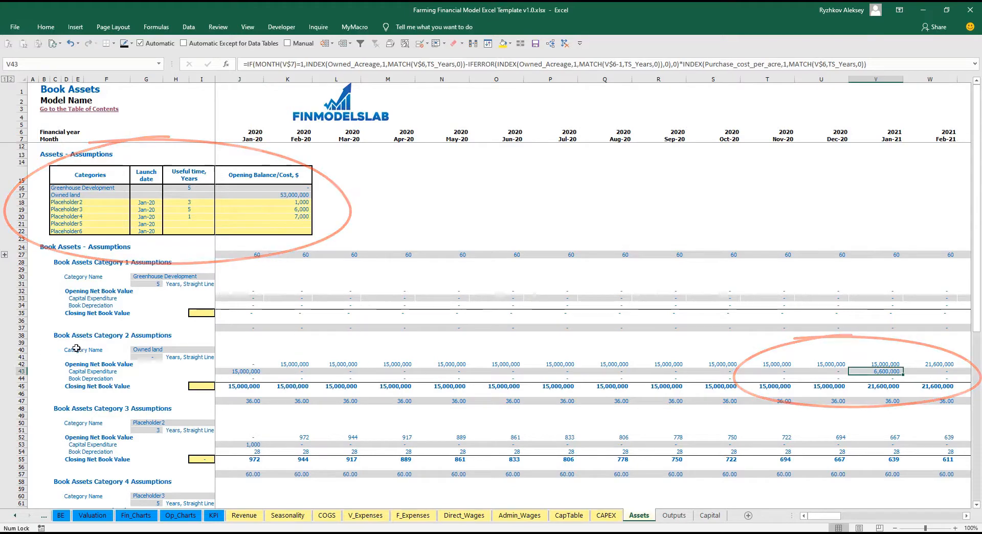
Return to the start of the workbook and open the DashBoard sheet.
left_click(15, 517, "ctrl")
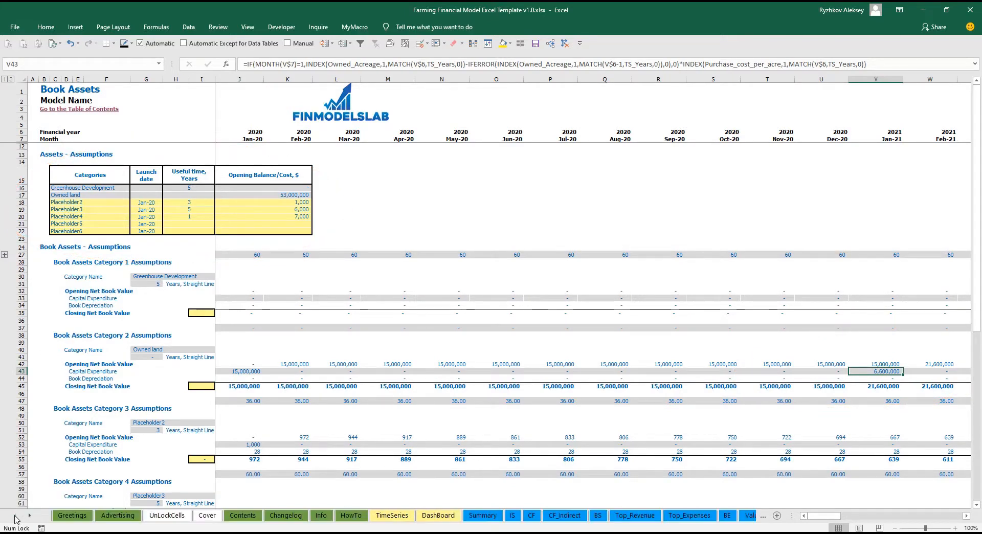
left_click(438, 515)
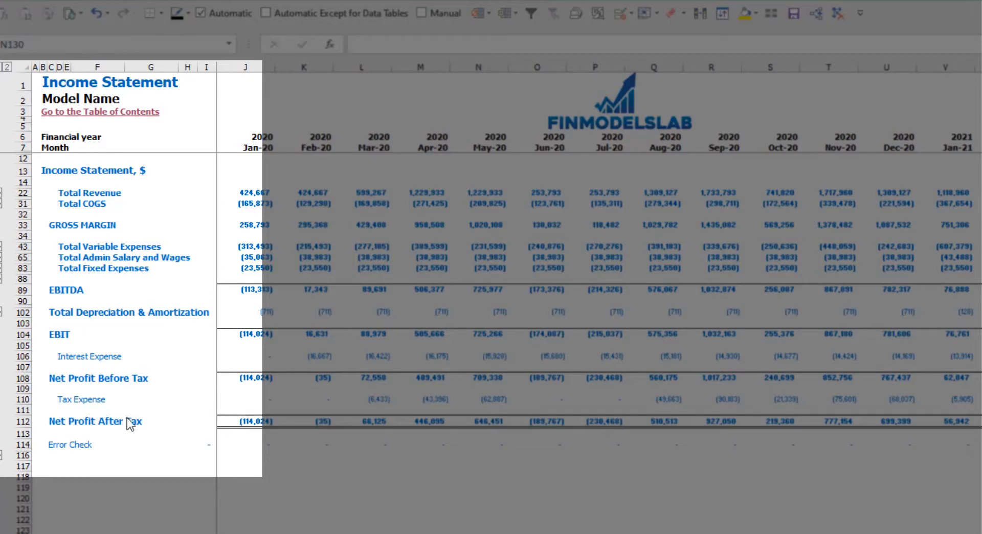
Expand the Fixed Expenses, Variable Expenses and Revenue detail rows in the Income Statement.
left_click(2, 268)
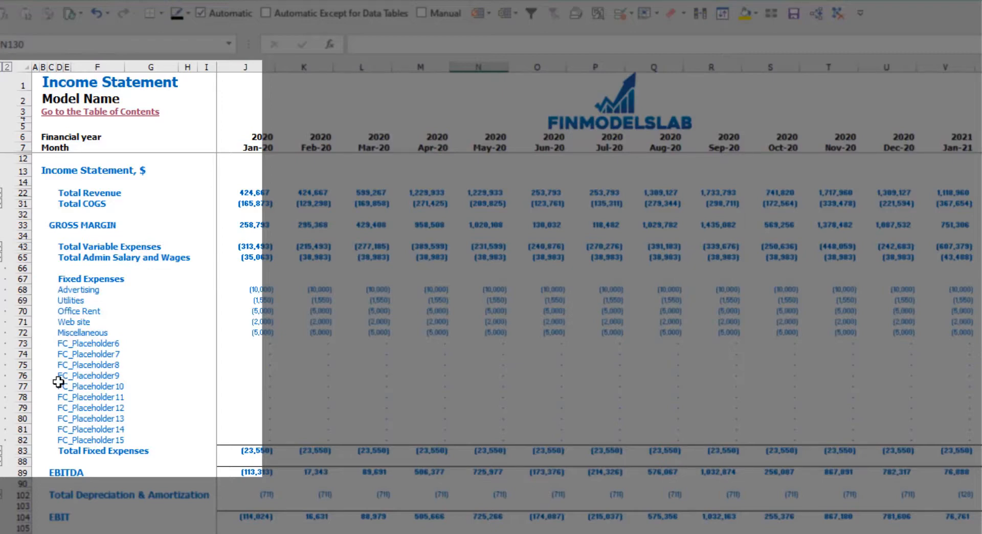
left_click(1, 247)
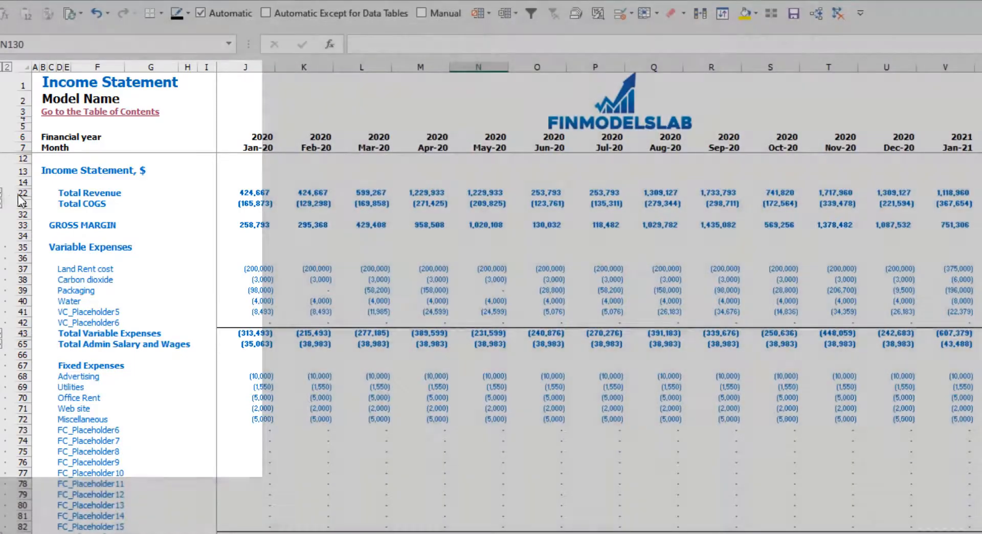
left_click(2, 193)
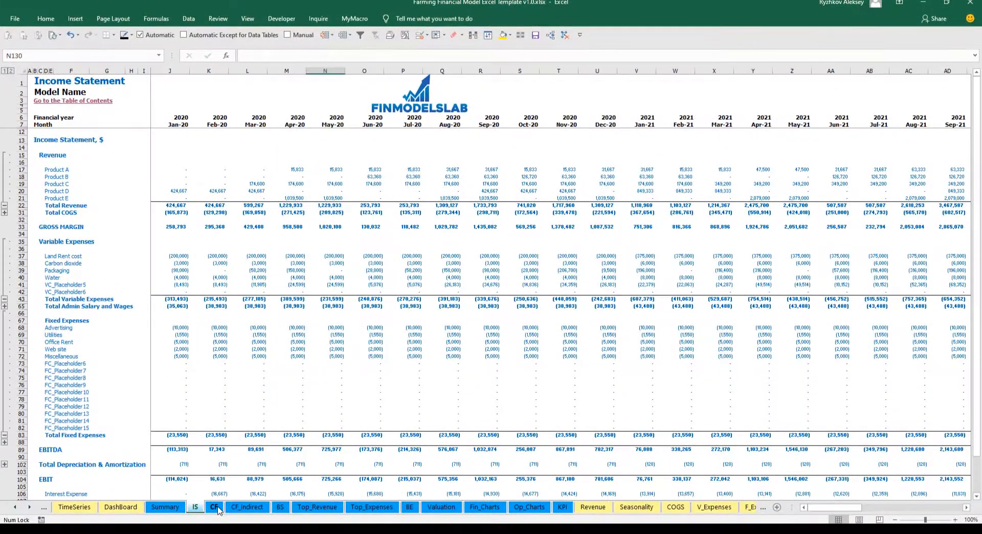
View the Cash Flow Statement, the indirect-method Cash Flow Statement and the Balance Sheet in turn.
left_click(215, 507)
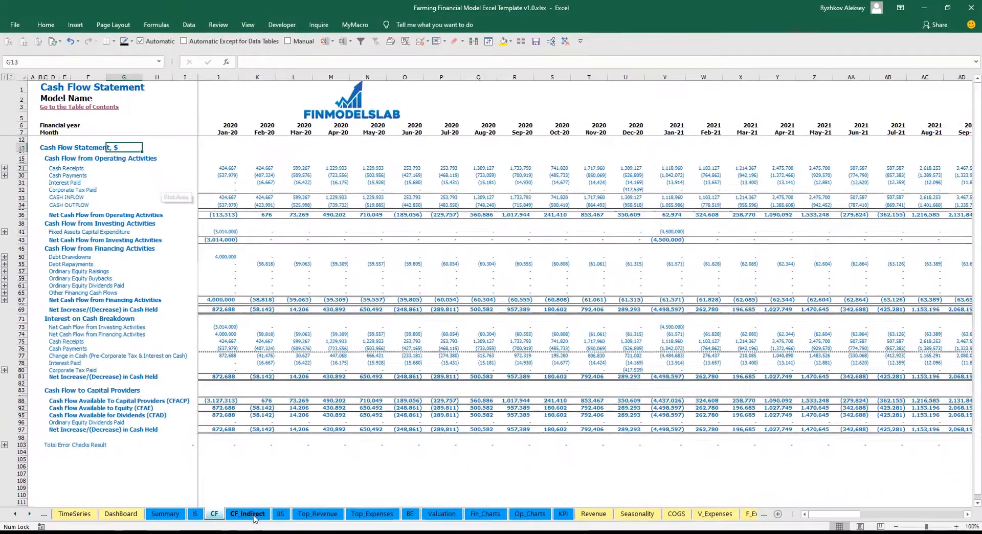
left_click(255, 516)
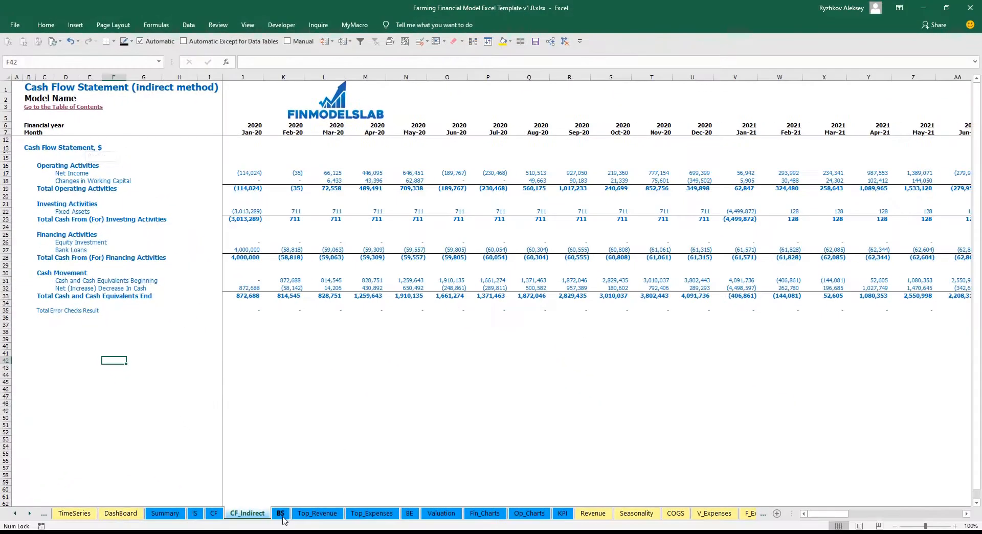
left_click(281, 516)
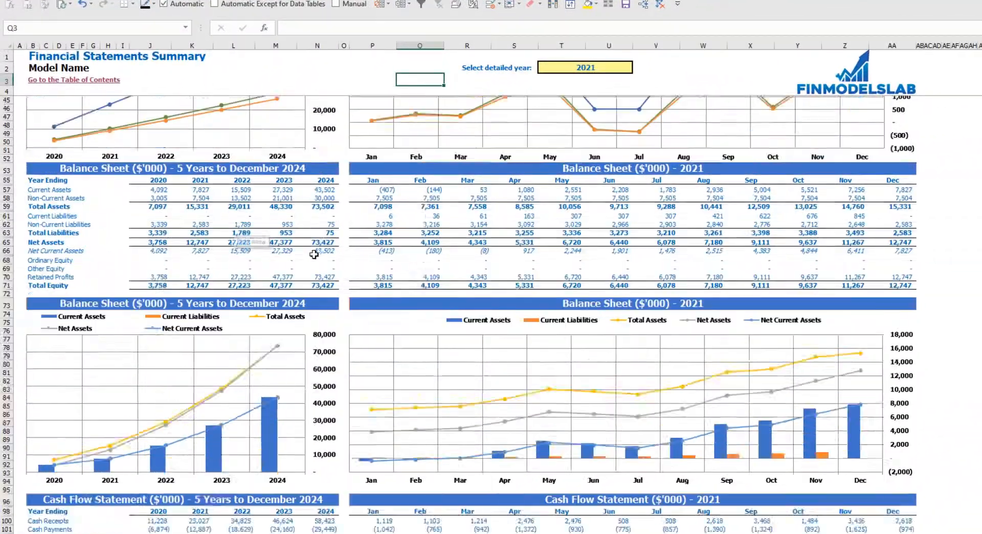
Set the detailed year of the Financial Statements Summary to 2022.
scroll(314, 254, "up", 13)
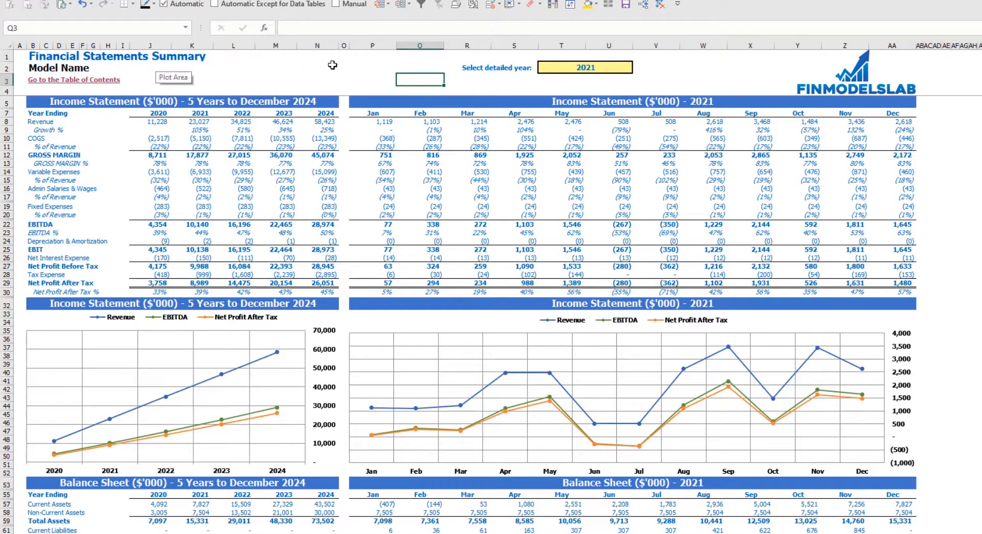
left_click(628, 68)
left_click(639, 68)
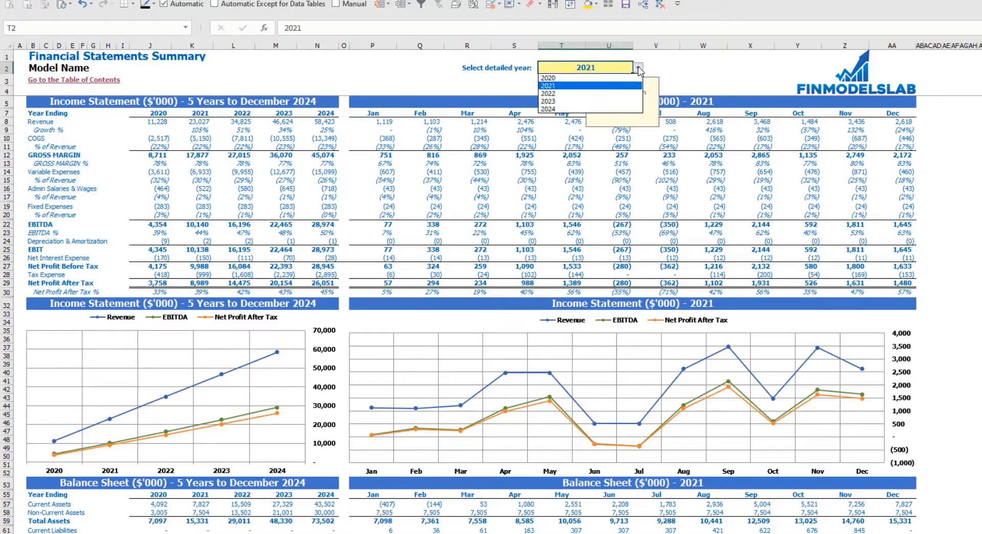
left_click(604, 92)
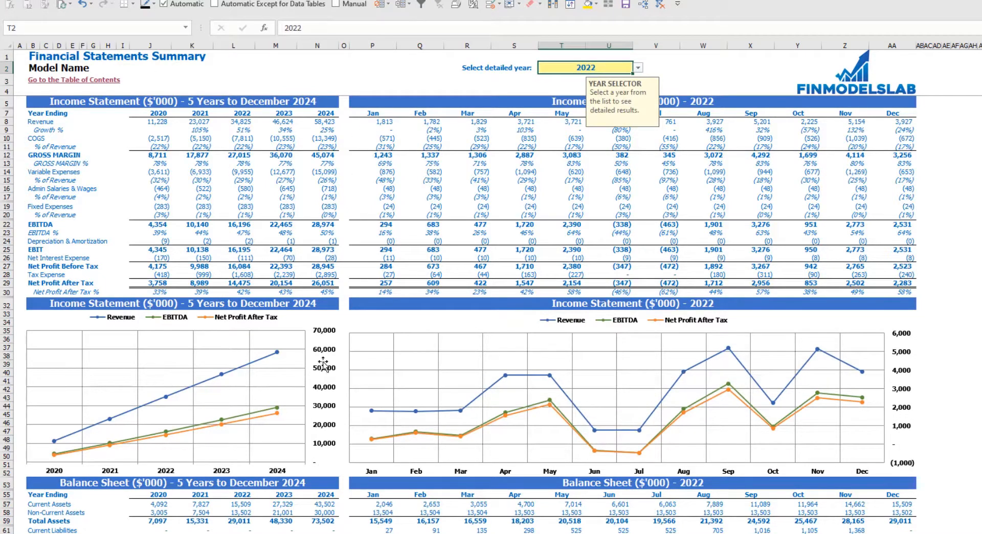
left_click(945, 249)
Review the balance sheet and cash flow tables and charts further down the Financial Statements Summary.
scroll(252, 381, "down", 10)
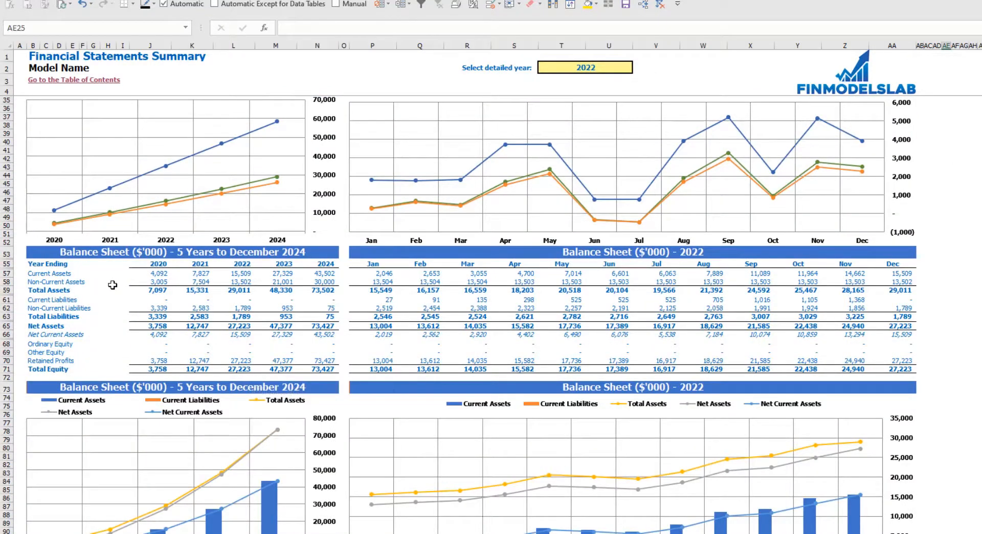
scroll(89, 204, "down", 3)
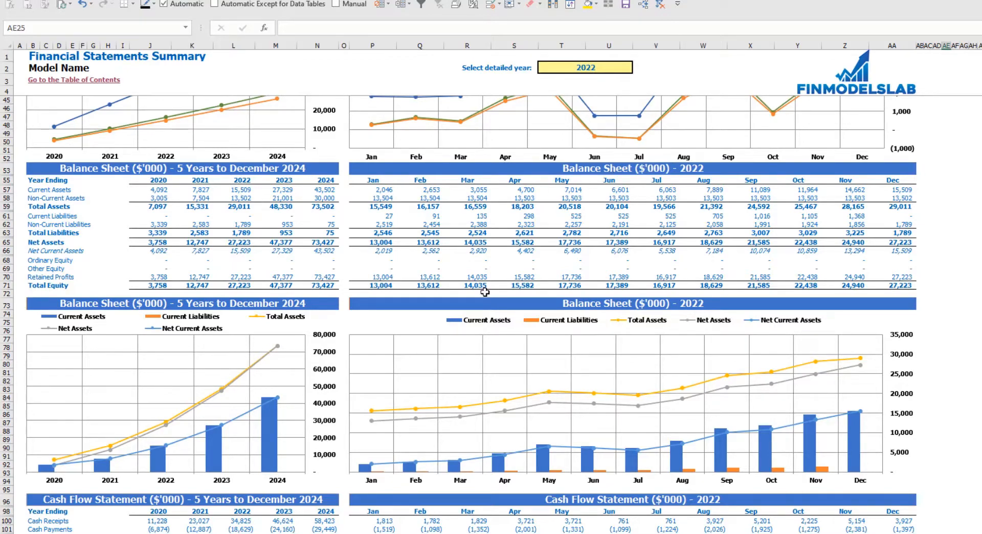
scroll(449, 290, "down", 17)
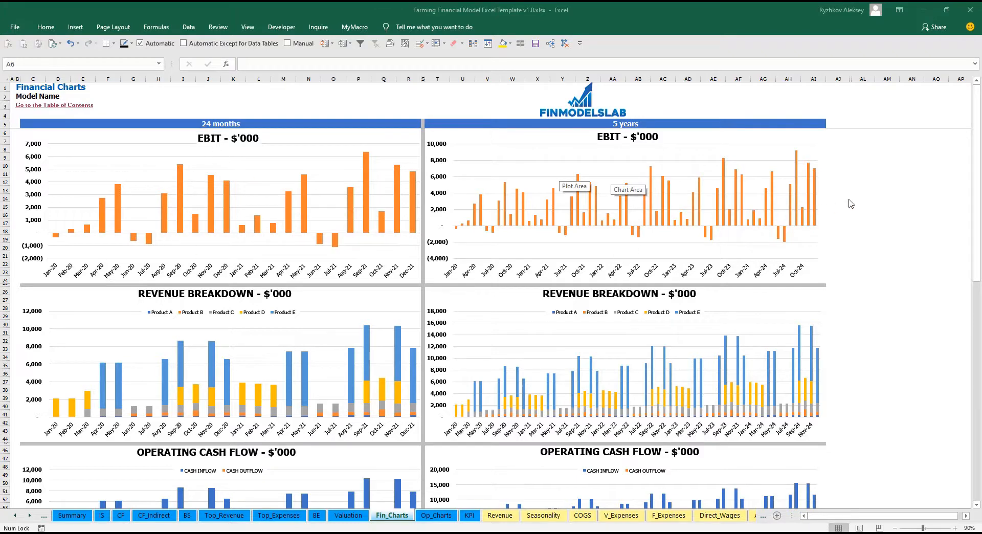
Review the Financial Charts from EBIT and revenue breakdown down through operating cash flow, cash balance and EBITDA.
left_click(902, 213)
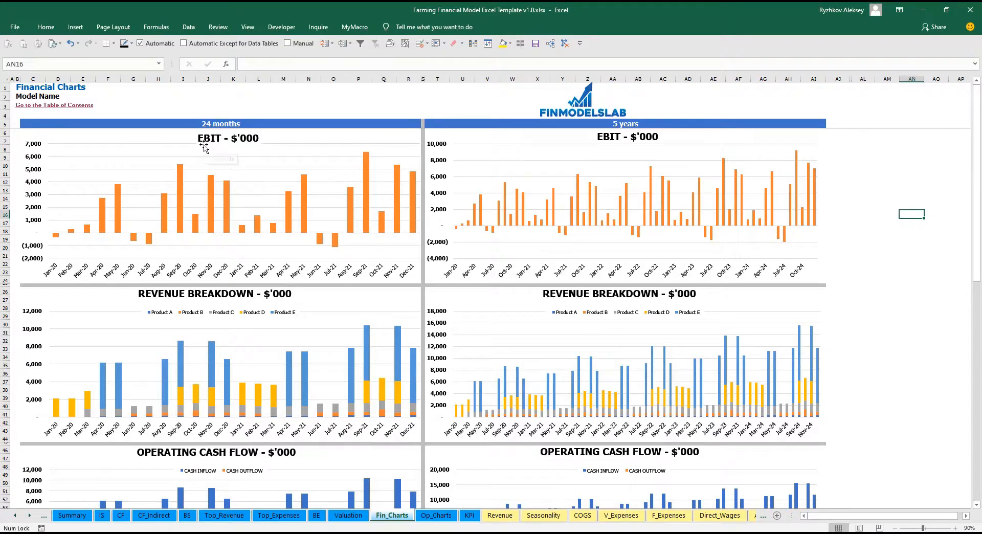
scroll(282, 255, "down", 3)
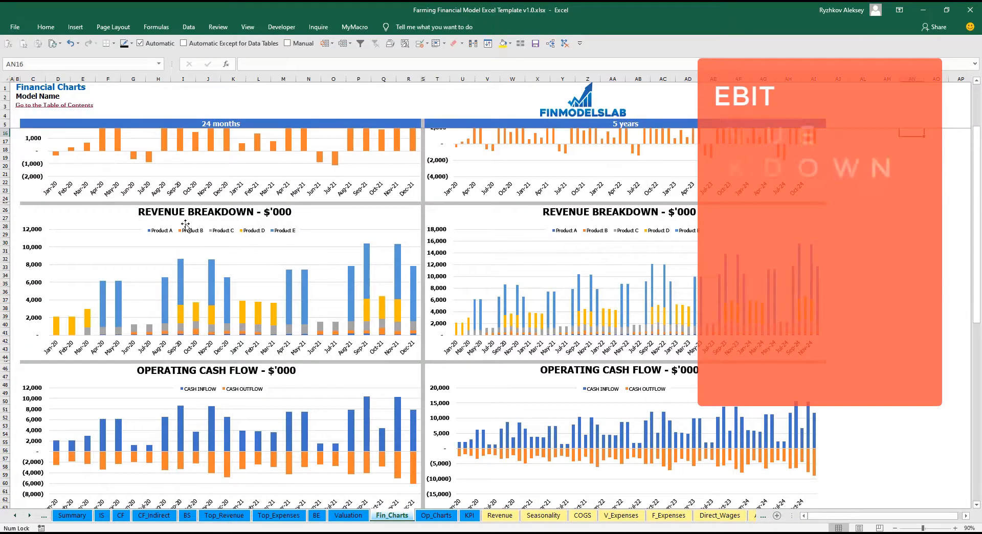
scroll(281, 245, "down", 9)
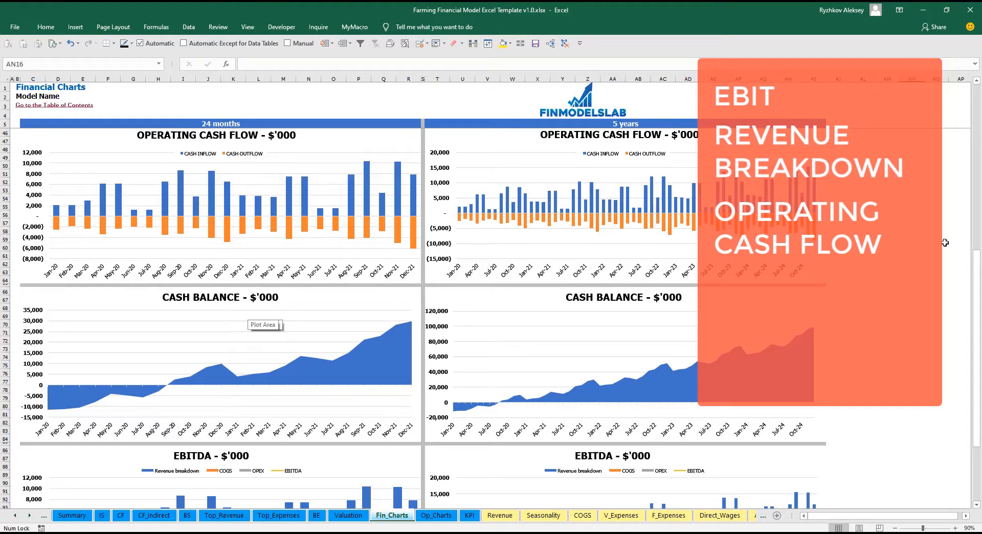
left_click_drag(978, 288, 980, 341)
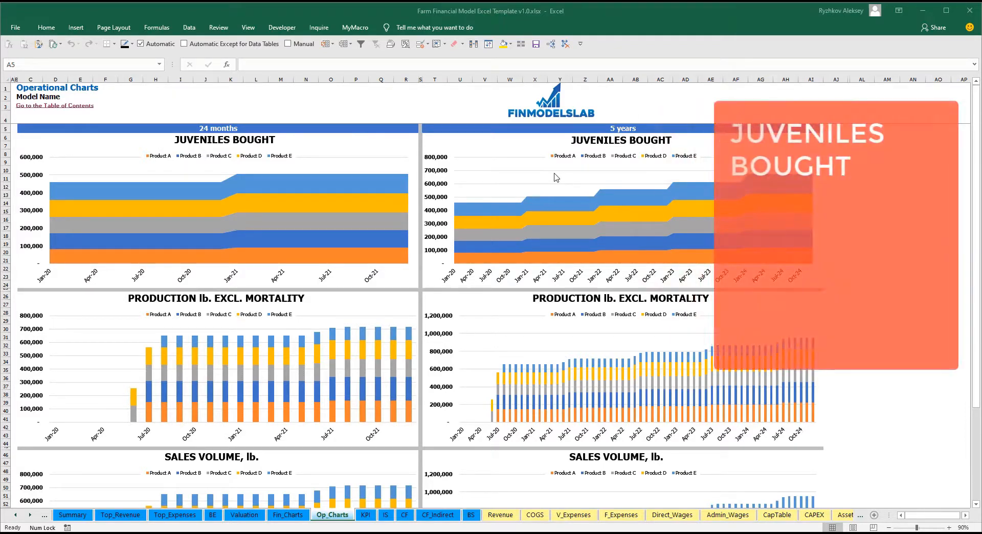
Review the production and sales volume charts below juveniles bought on the Operational Charts sheet.
scroll(357, 232, "down", 3)
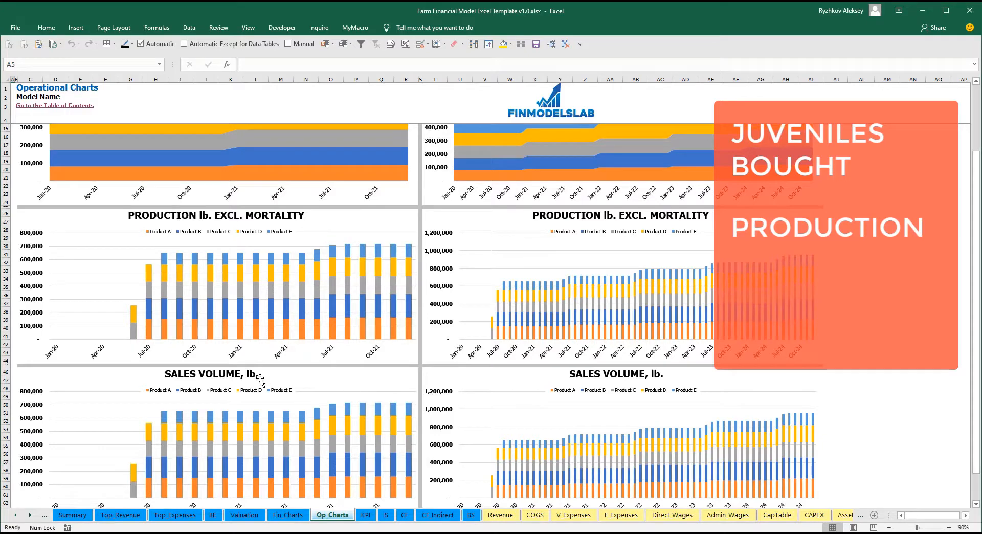
scroll(260, 383, "down", 4)
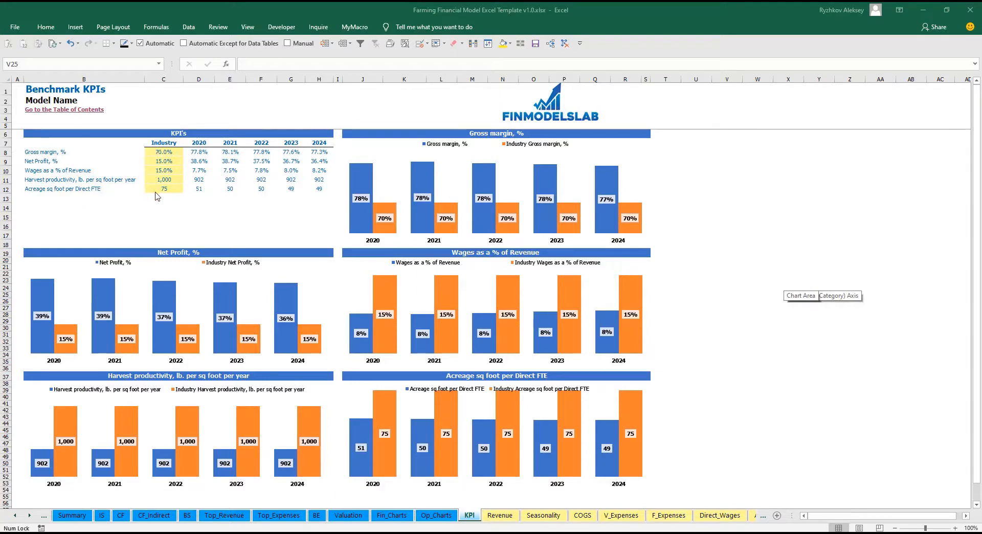
Set the Industry benchmark for Gross margin to 60% on the KPI sheet.
left_click(28, 152)
left_click(159, 153)
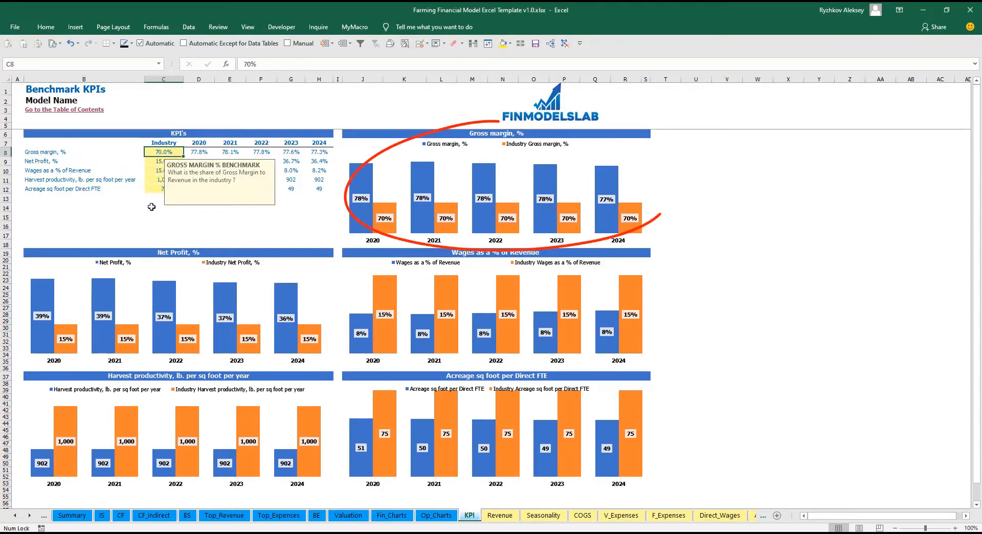
type("60")
left_click(152, 207)
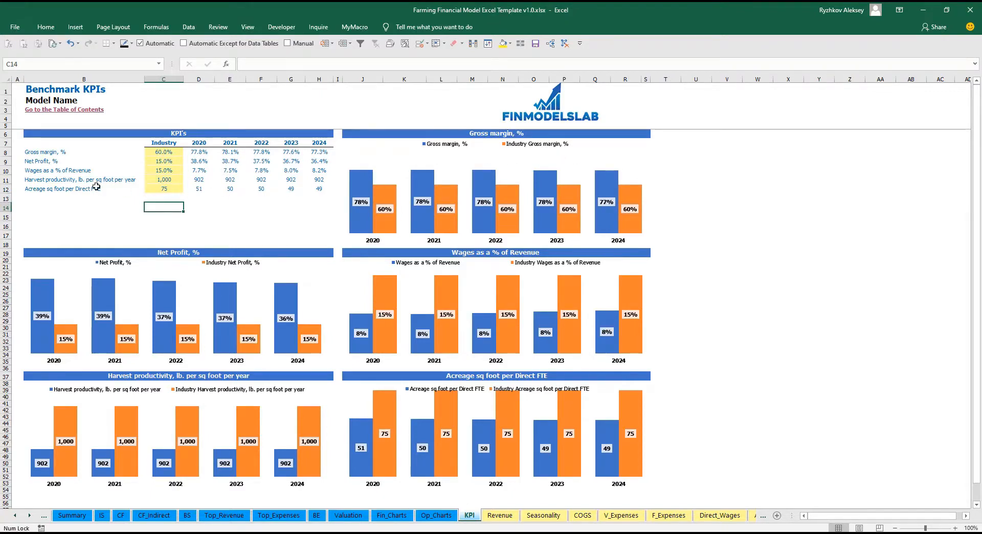
Go through the KPI names from Net Profit to Acreage per Direct FTE and examine the Industry benchmark column.
left_click(24, 160)
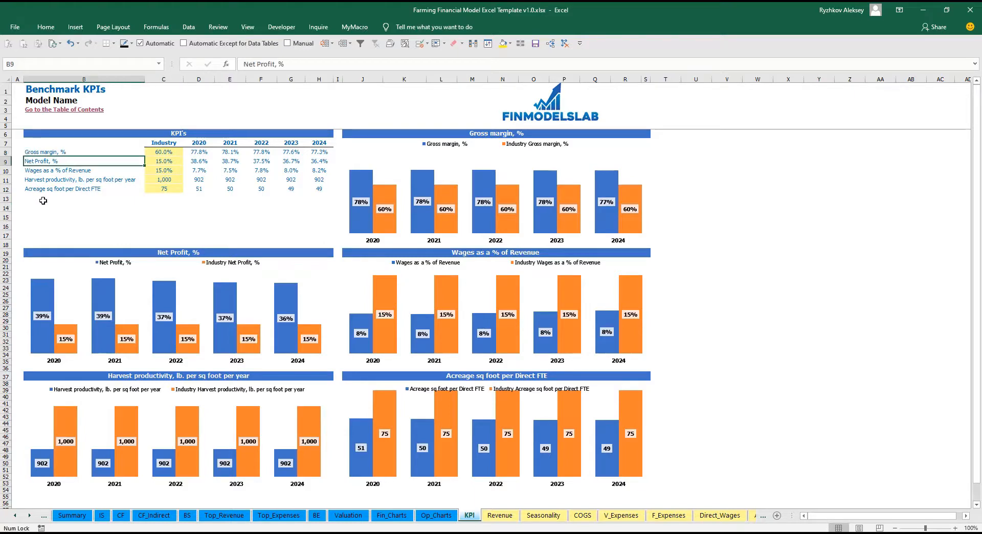
key("Down")
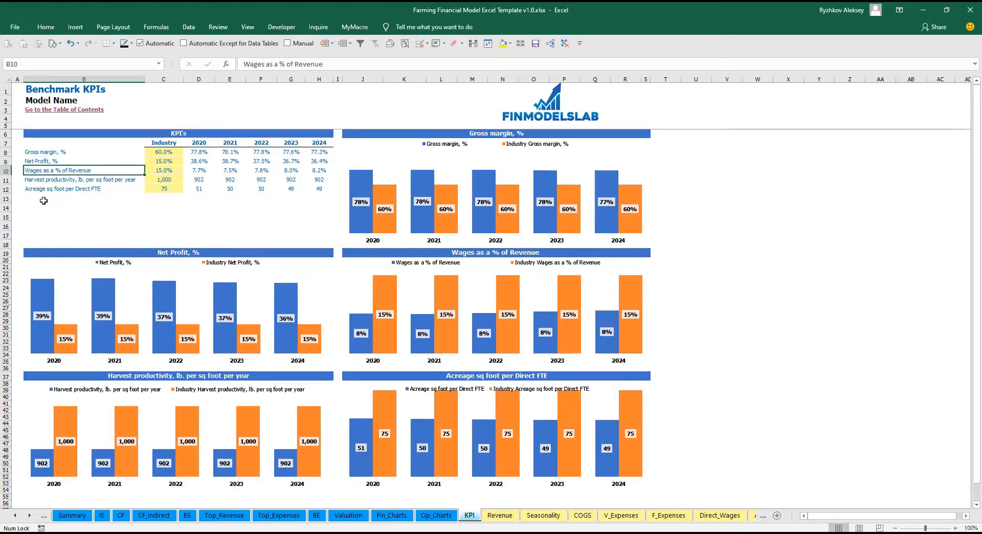
key("Down")
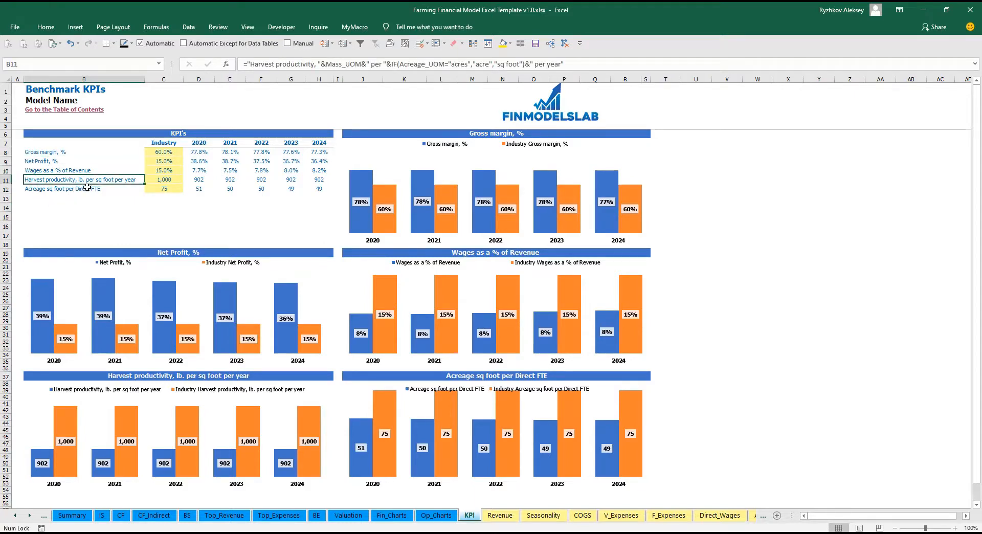
key("Down")
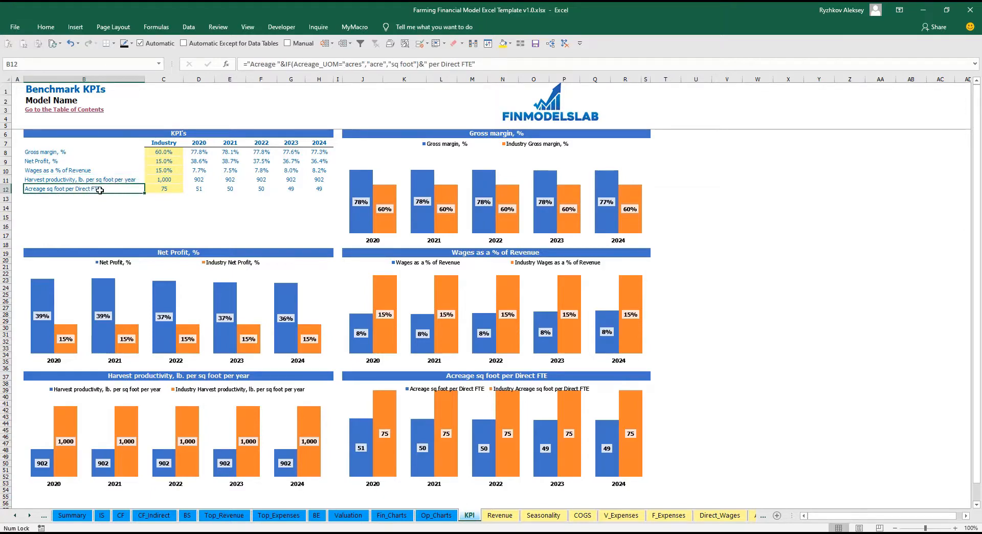
left_click_drag(169, 153, 154, 197)
left_click(133, 210)
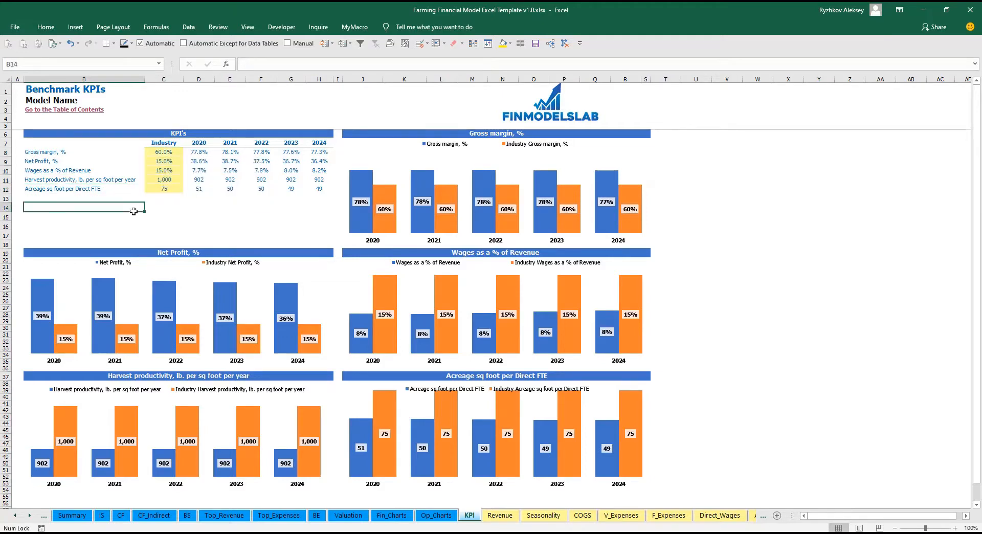
Set the Industry benchmark for Net Profit to 20%.
left_click(164, 161)
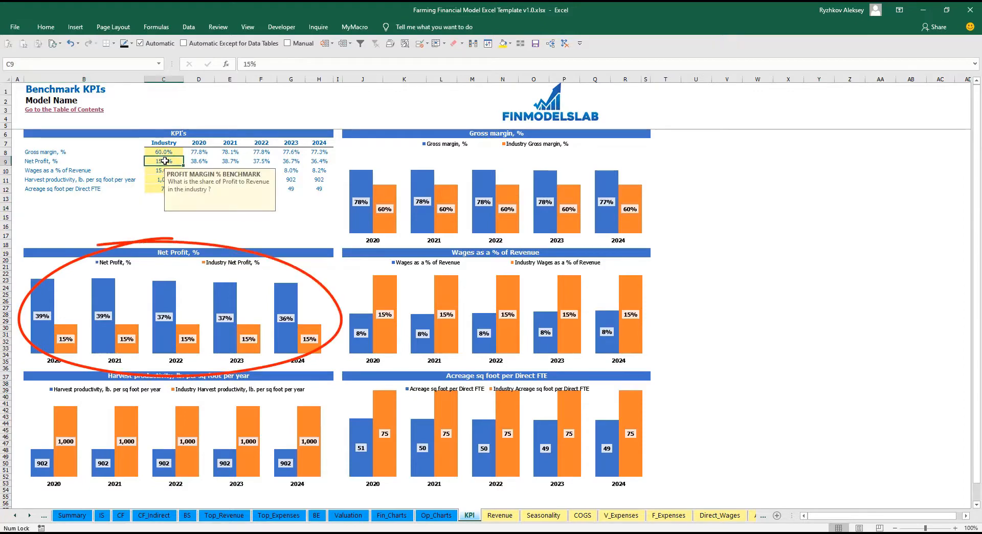
type("20")
key("Return")
left_click(144, 200)
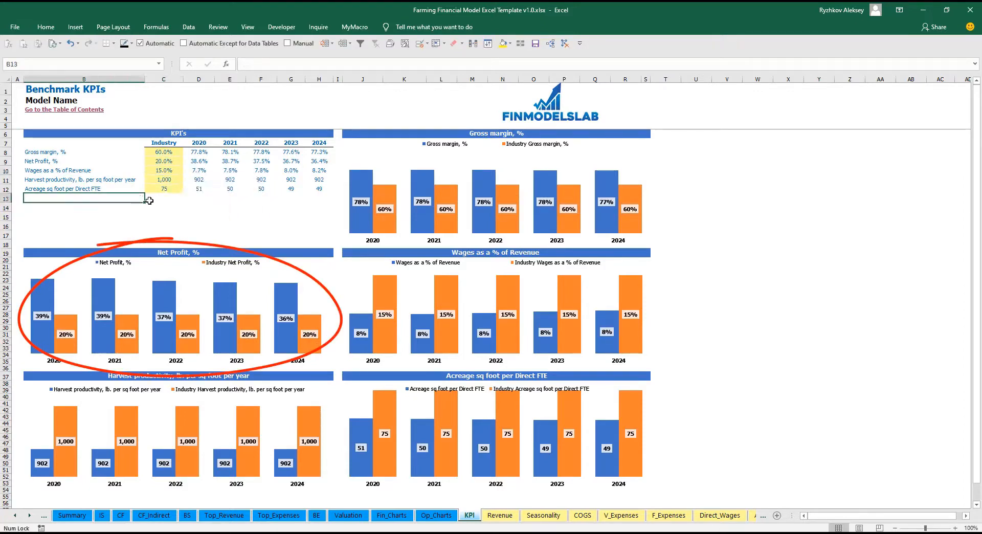
Examine the model's own KPI values for 2020 to 2024 beside the industry benchmarks.
mouse_move(197, 152)
left_mouse_down()
mouse_move(307, 173)
mouse_move(311, 187)
left_mouse_up()
left_click(226, 219)
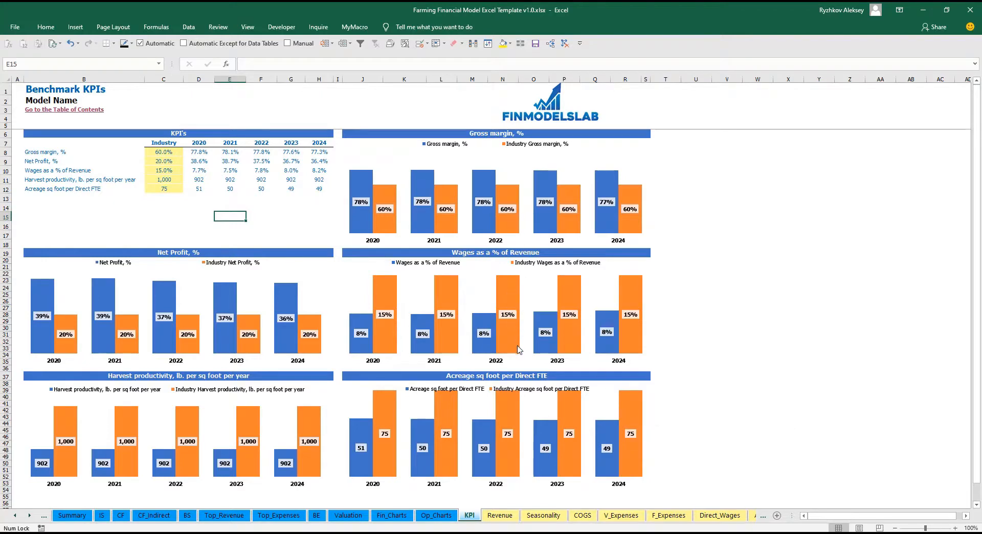
Examine the five-year revenue amounts by product and their percentage shares in the Top Revenue summary.
mouse_move(520, 350)
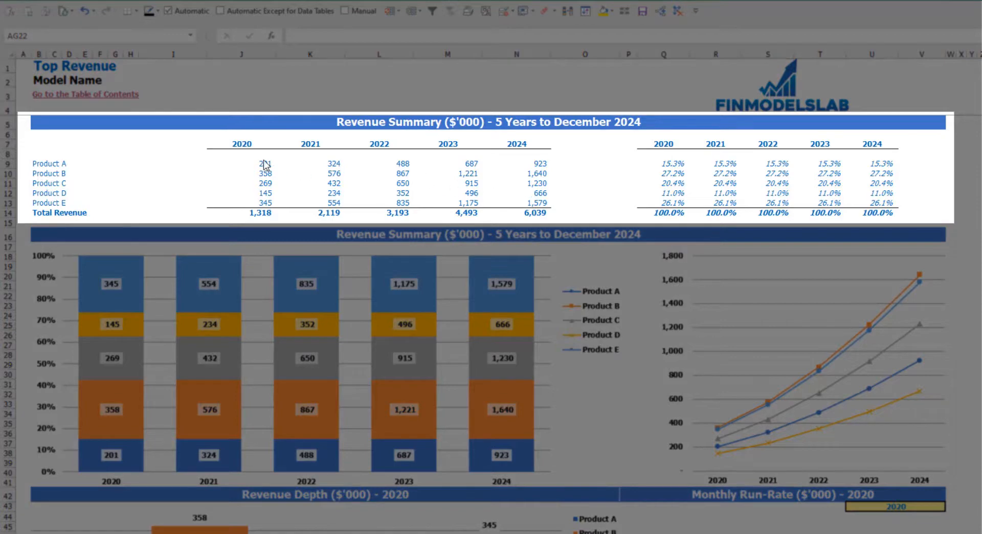
left_click_drag(262, 162, 541, 213)
left_click_drag(681, 163, 879, 210)
left_click(979, 193)
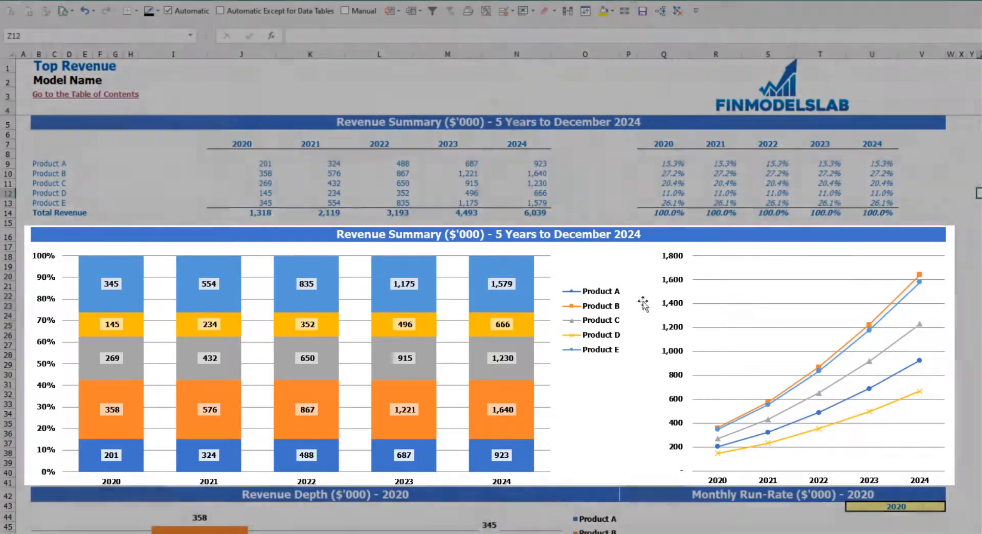
Set the detailed year for the Revenue Depth and Monthly Run-Rate charts to 2021.
scroll(670, 274, "down", 7)
scroll(386, 245, "down", 3)
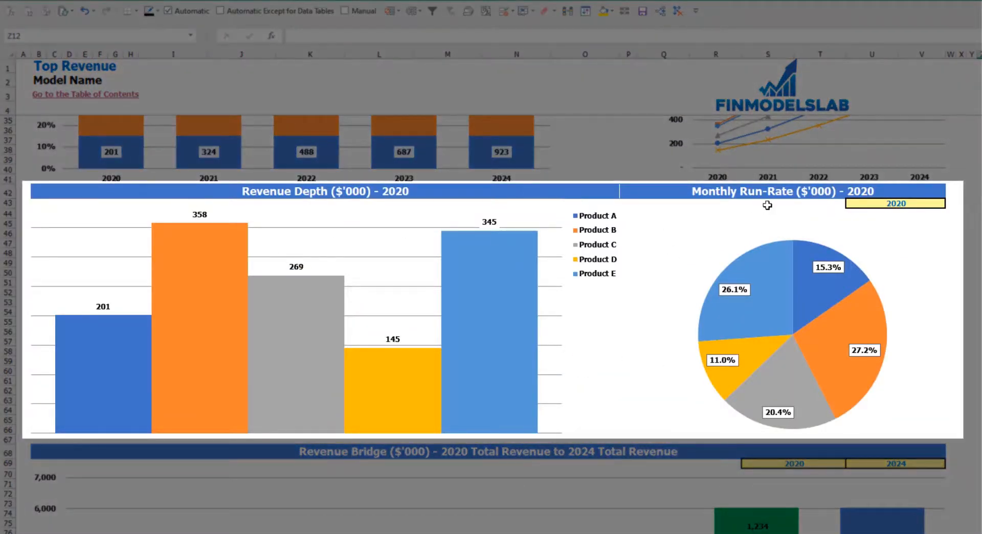
left_click(928, 203)
left_click(951, 204)
left_click(860, 223)
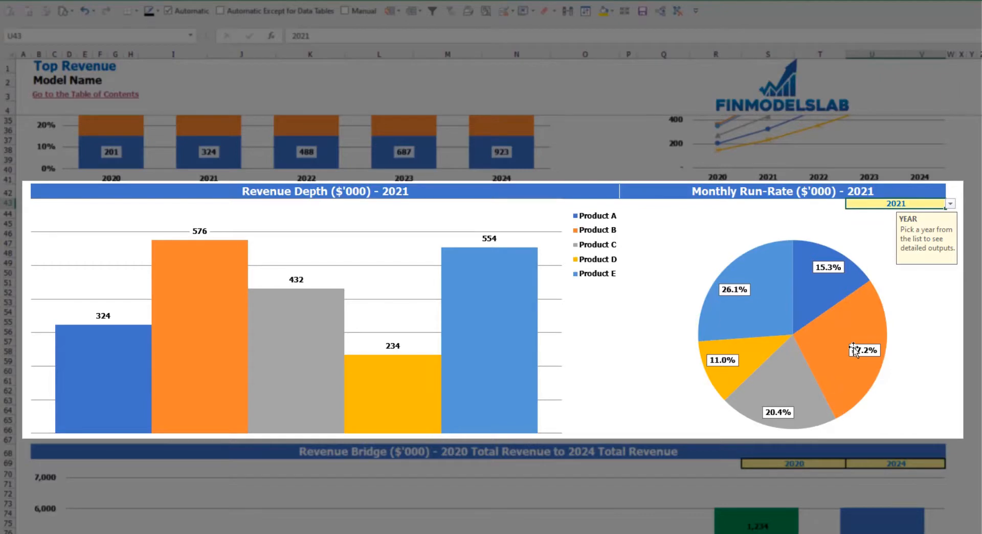
Examine the Revenue Bridge chart by product and its first-year and last-year selectors.
scroll(798, 376, "down", 3)
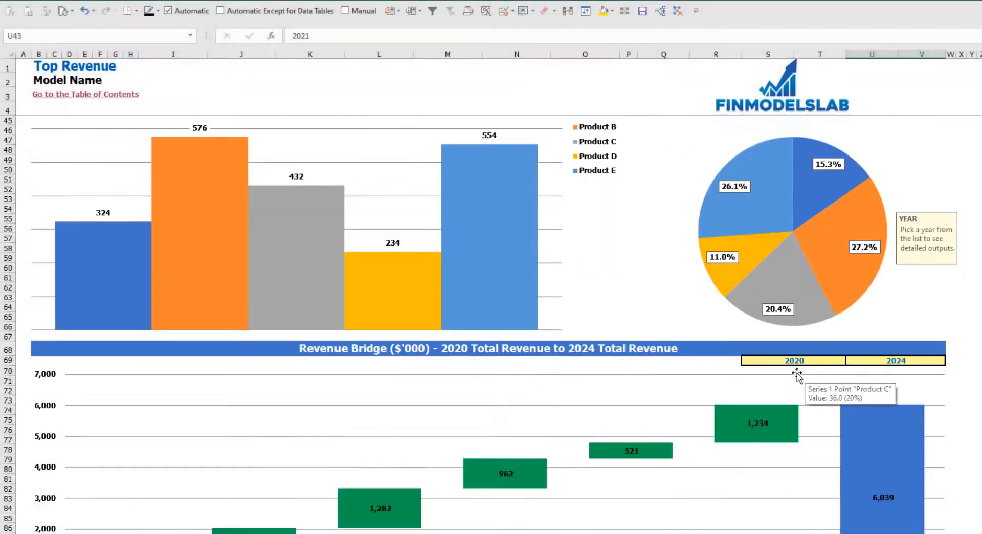
scroll(798, 376, "down", 3)
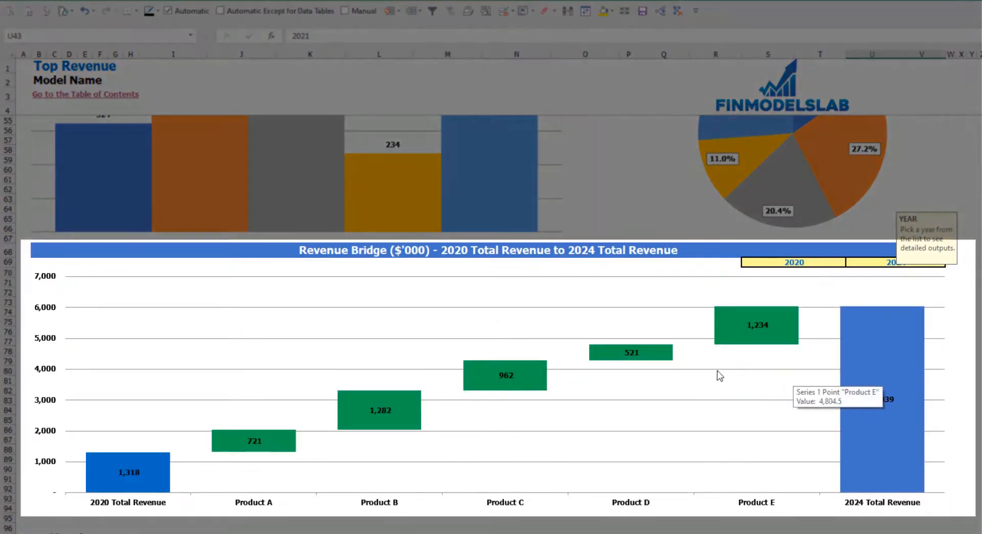
left_click(980, 302)
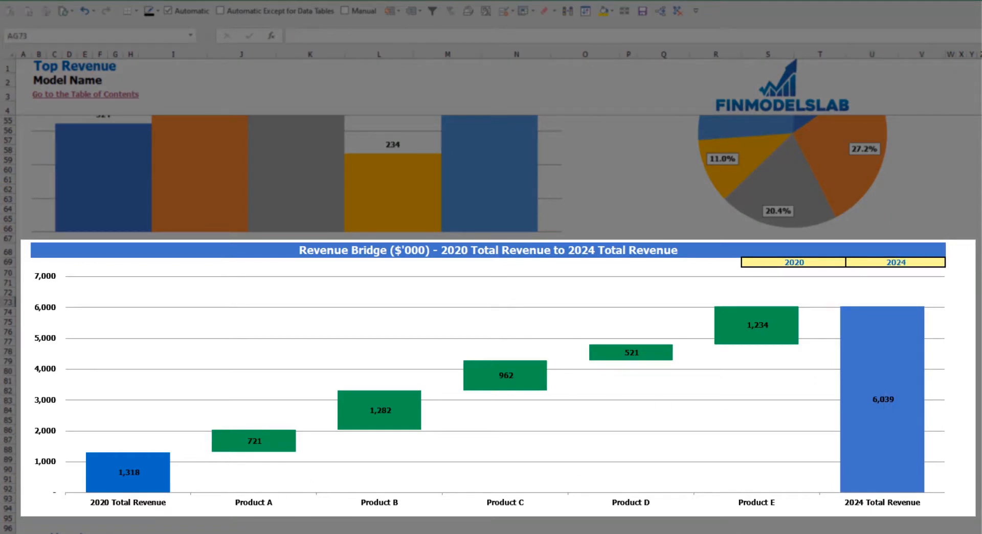
left_click(838, 262)
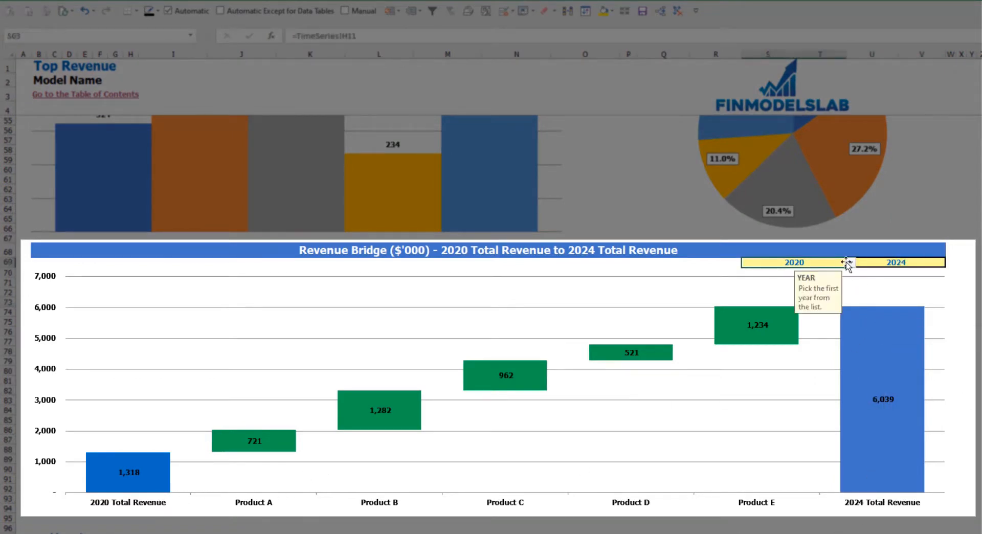
left_click(850, 263)
left_click(929, 261)
left_click(929, 260)
left_click(951, 263)
left_click(951, 263)
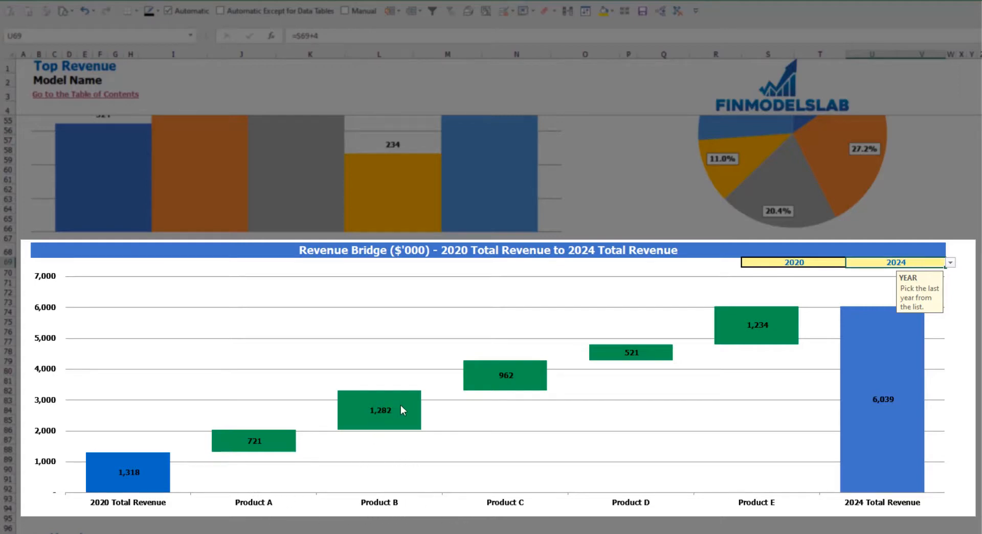
mouse_move(276, 452)
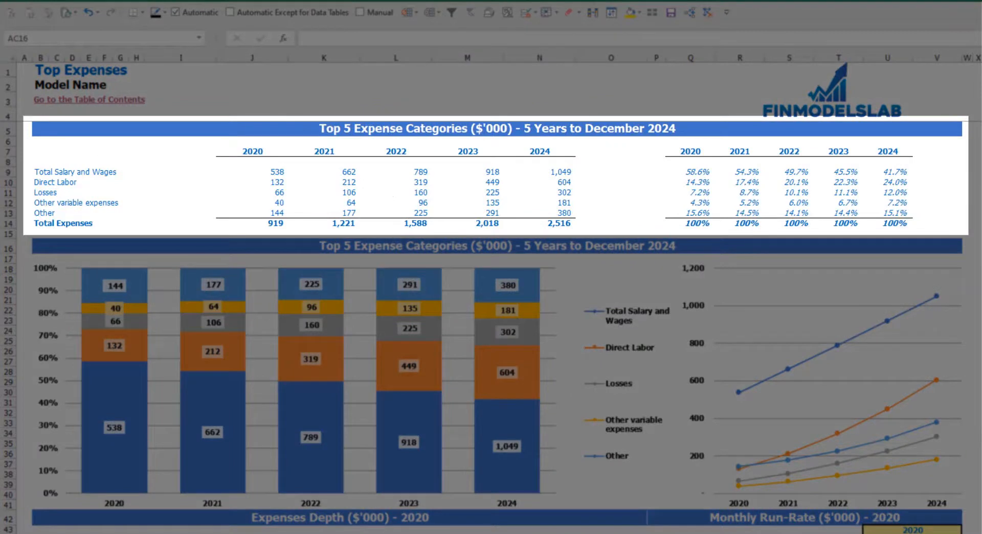
Examine the top five expense categories with their yearly amounts, total expenses and percentage shares for 2020 to 2024.
left_click_drag(41, 174, 40, 203)
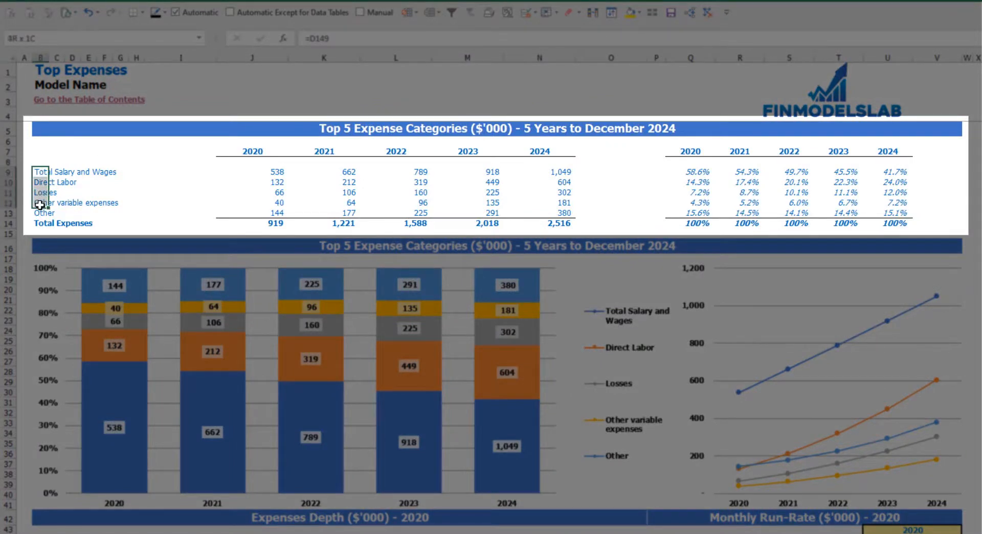
left_click(39, 213)
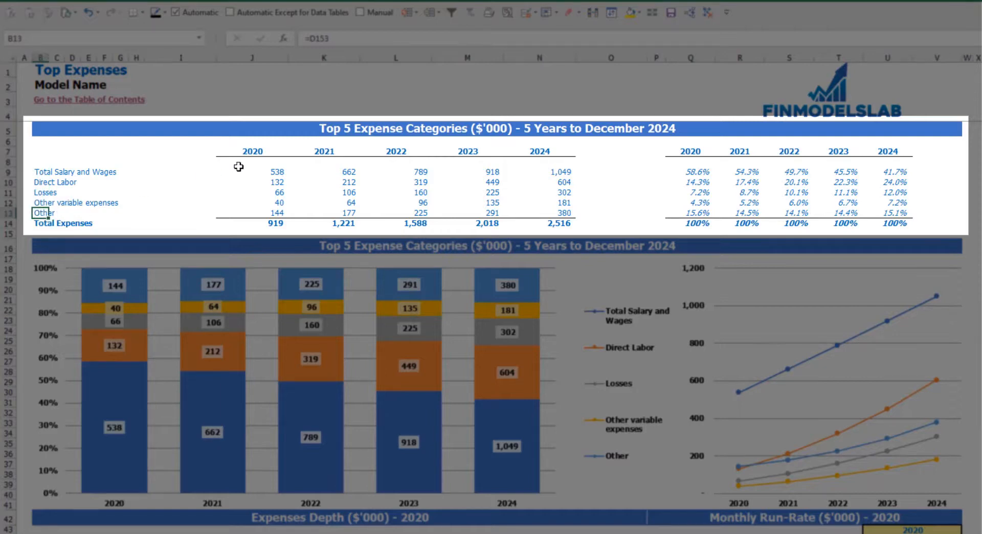
left_click_drag(252, 153, 526, 221)
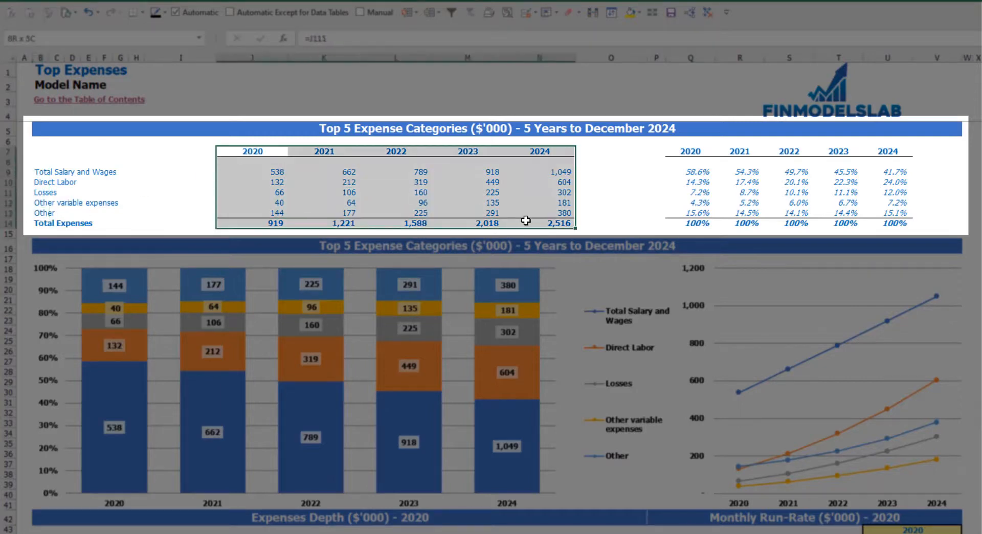
left_click_drag(524, 220, 524, 221)
left_click_drag(271, 223, 573, 224)
left_click_drag(691, 154, 899, 218)
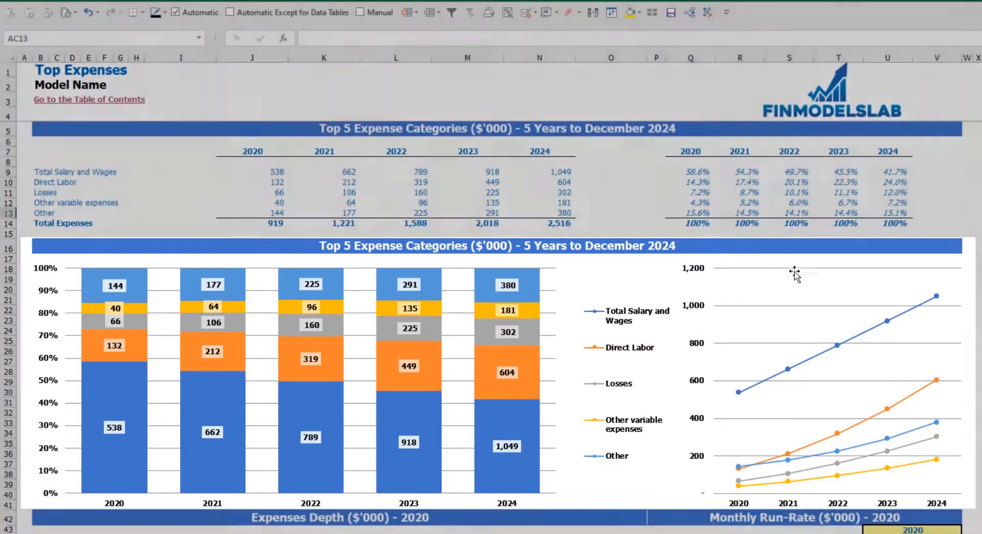
Set the detailed year for the Expenses Depth and Monthly Run-Rate charts to 2021.
scroll(763, 280, "down", 3)
scroll(497, 328, "down", 3)
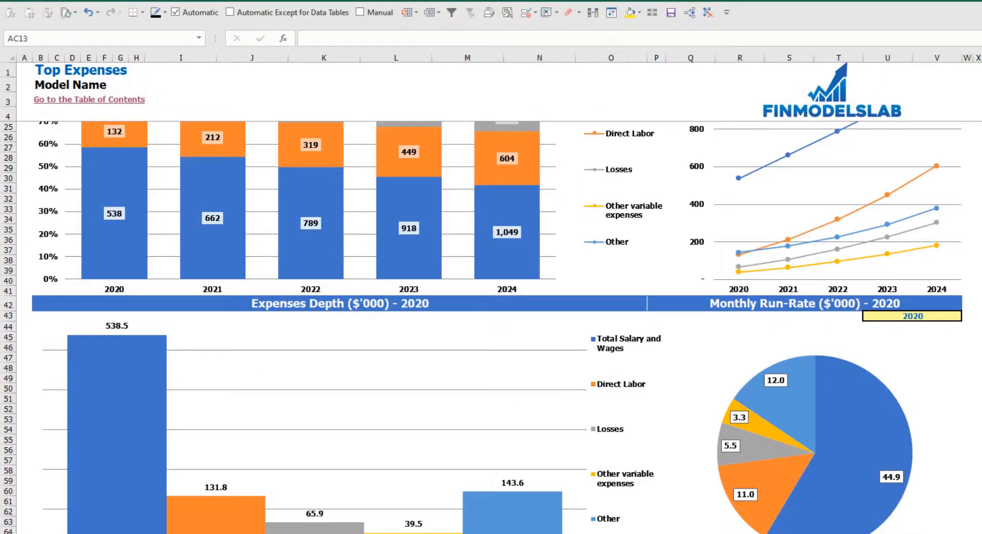
scroll(441, 304, "down", 3)
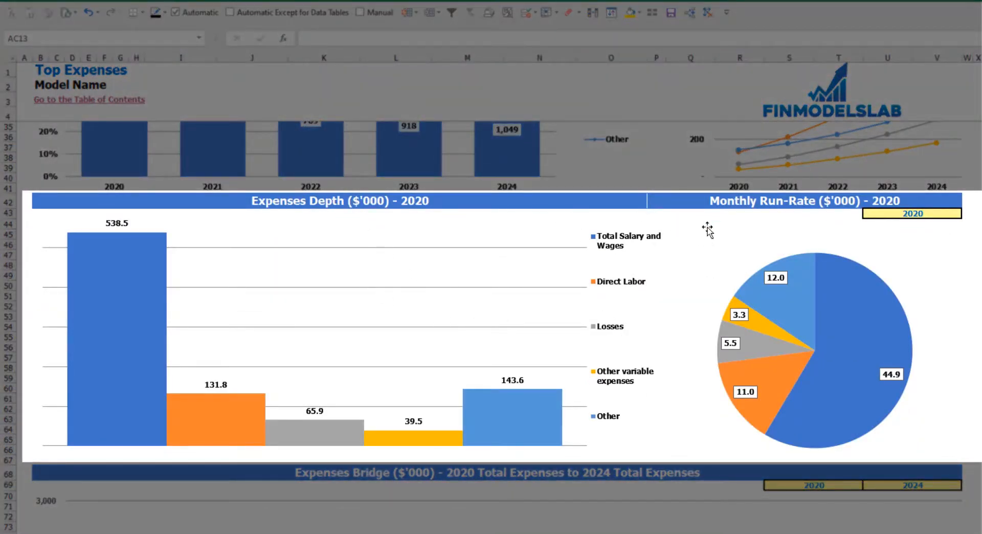
left_click(949, 213)
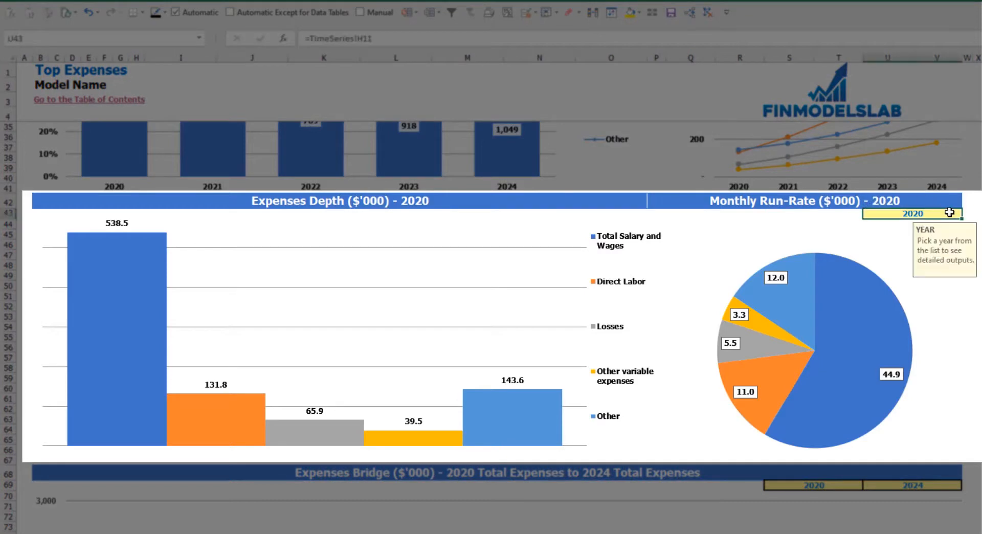
left_click(967, 214)
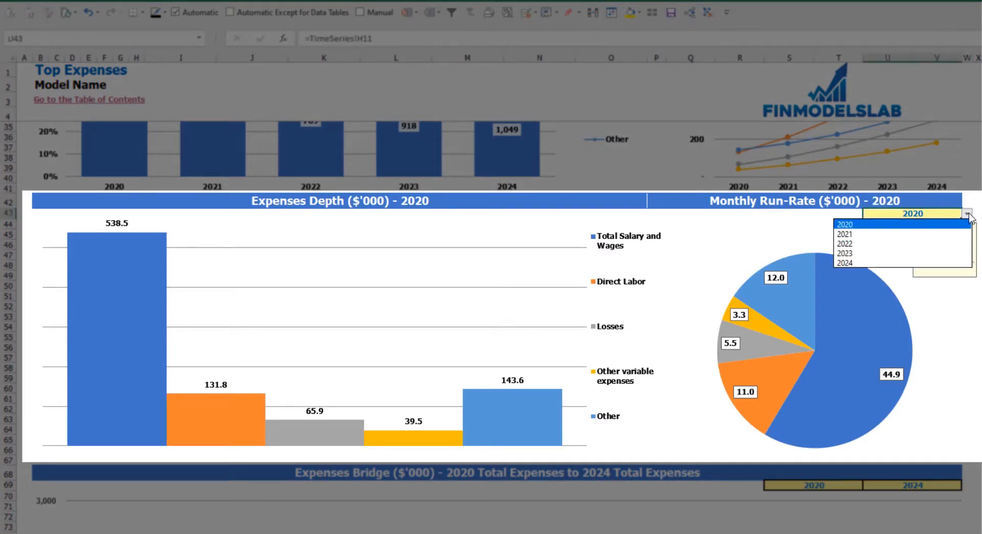
left_click(878, 235)
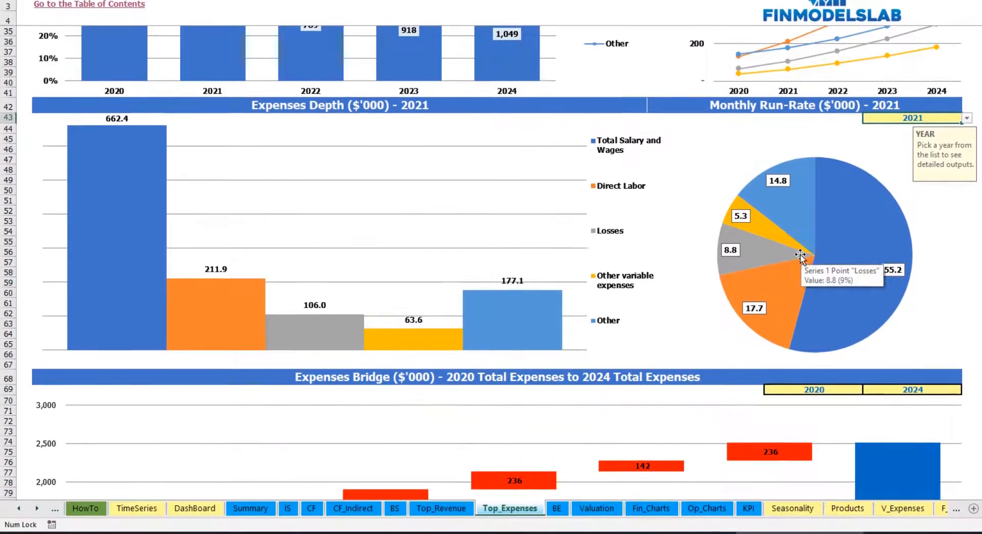
Examine the Expenses Bridge chart and the year choices for its first and last year.
scroll(800, 255, "down", 7)
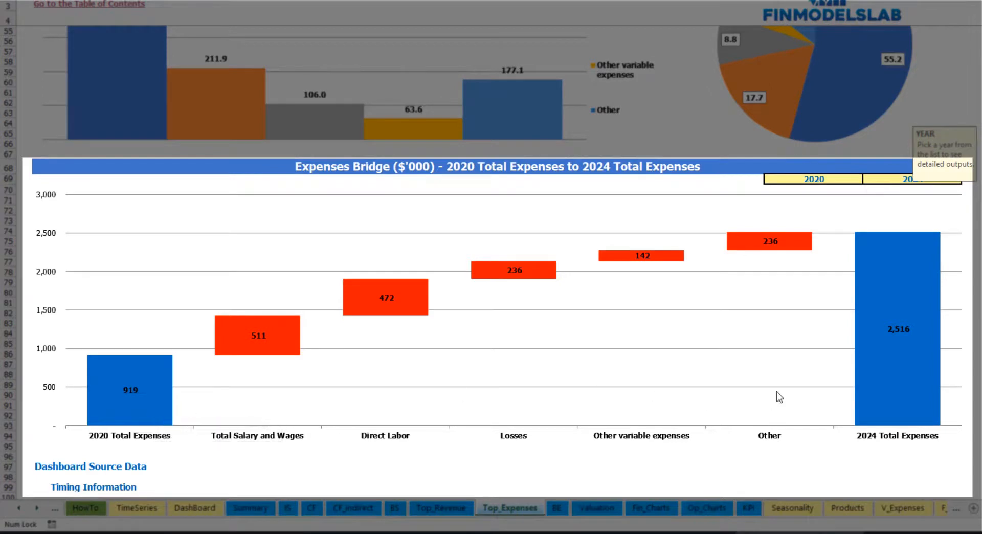
left_click(852, 178)
left_click(921, 179)
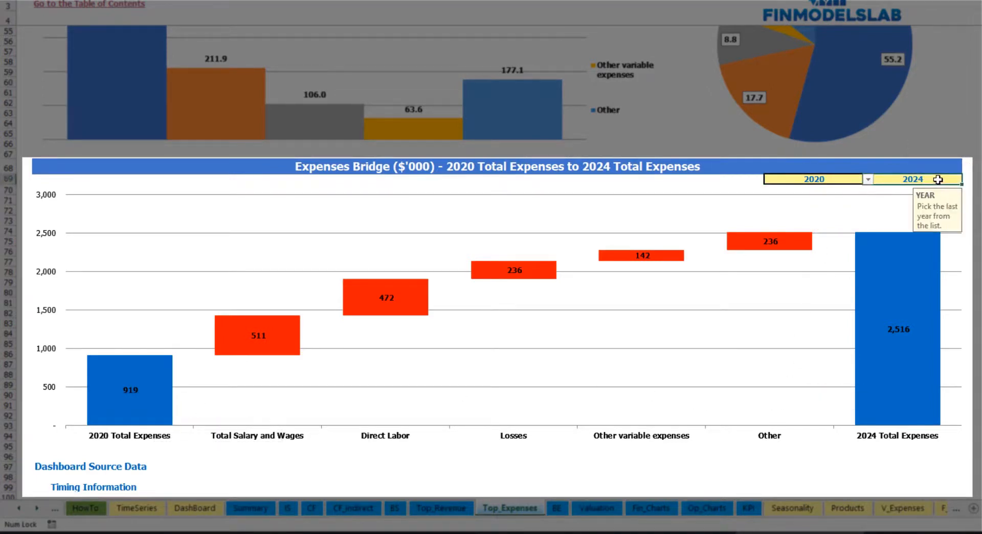
left_click(855, 180)
left_click(869, 180)
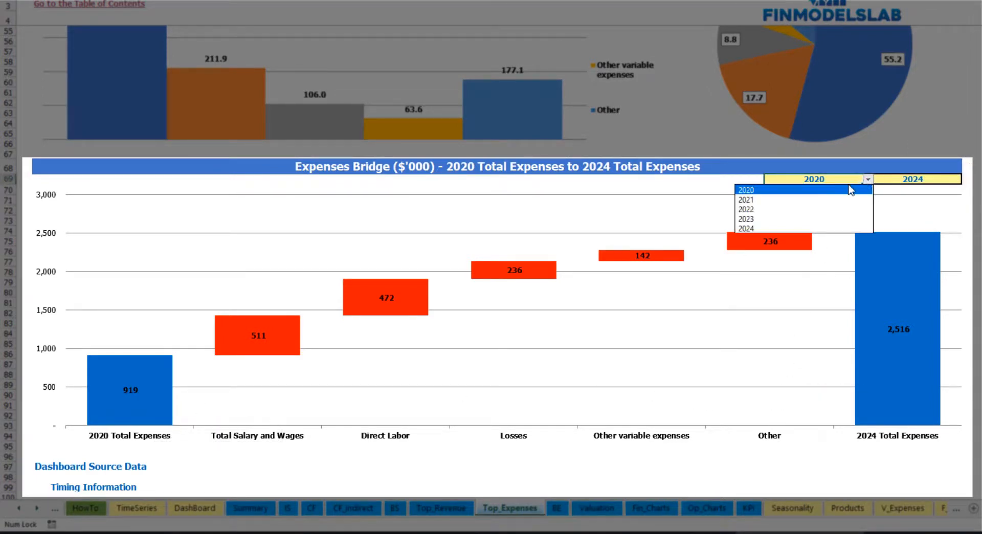
key("Escape")
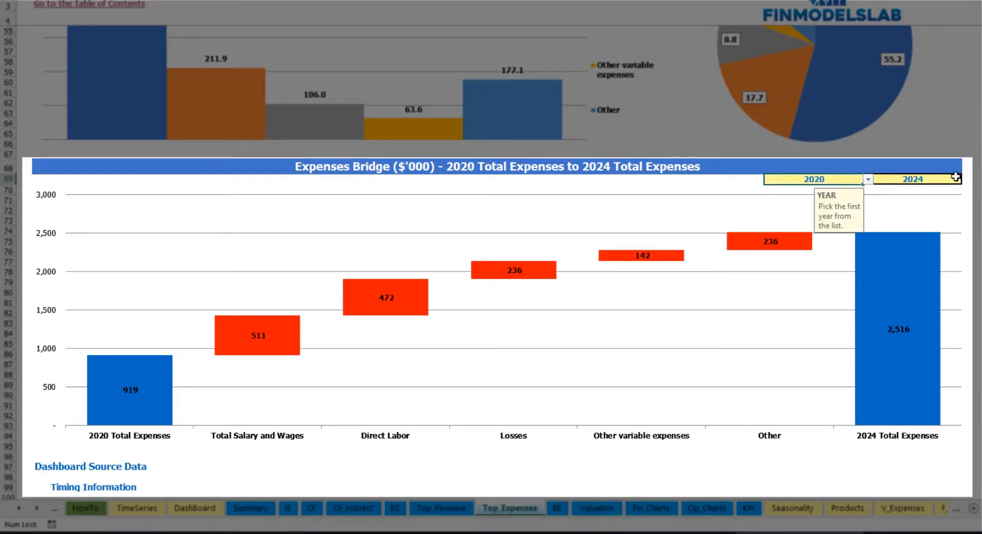
left_click(948, 179)
left_click(968, 180)
key("Escape")
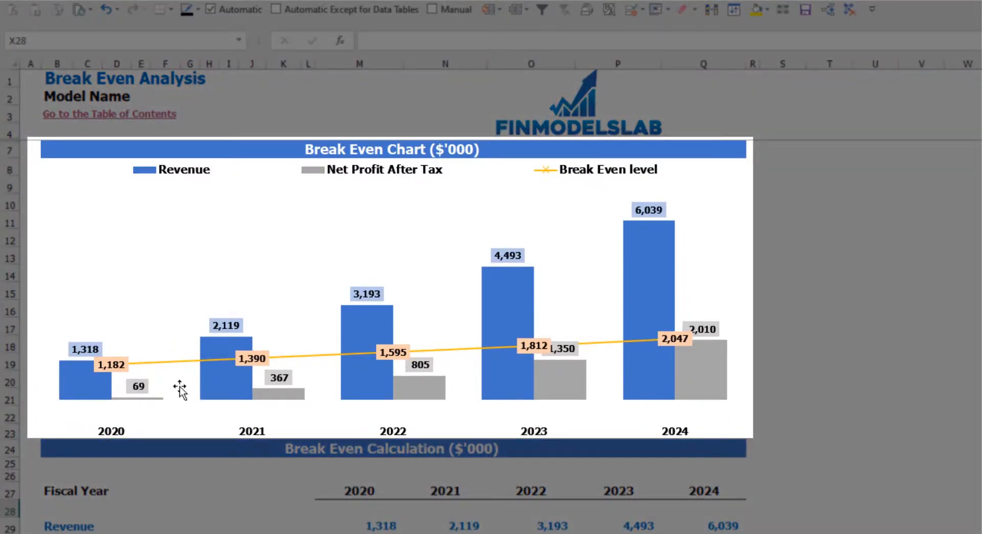
Examine revenue, net profit after tax and the break-even level by year in the Break Even Chart.
mouse_move(107, 383)
mouse_move(361, 330)
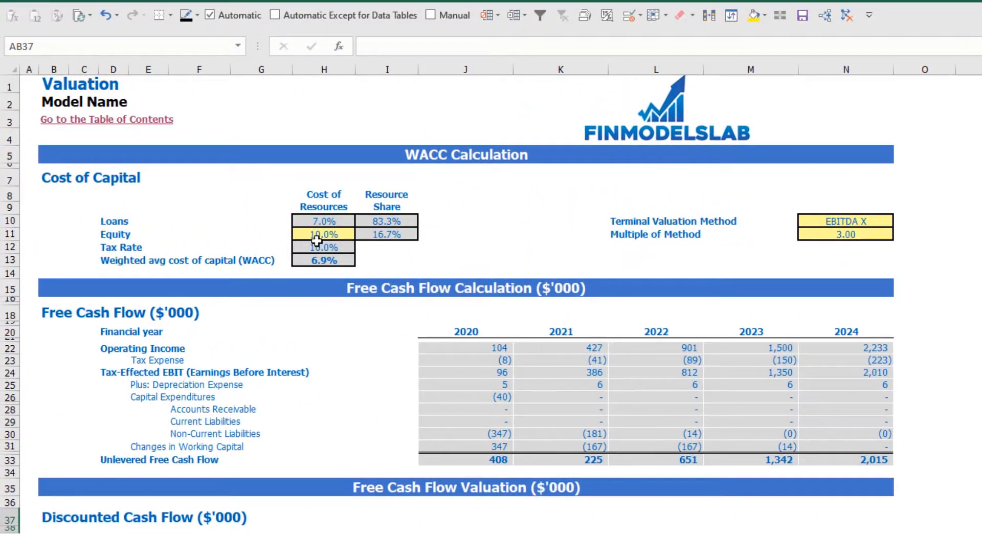
Examine the cost of equity and loans, their resource shares and the WACC formula in the Cost of Capital section.
left_click(317, 234)
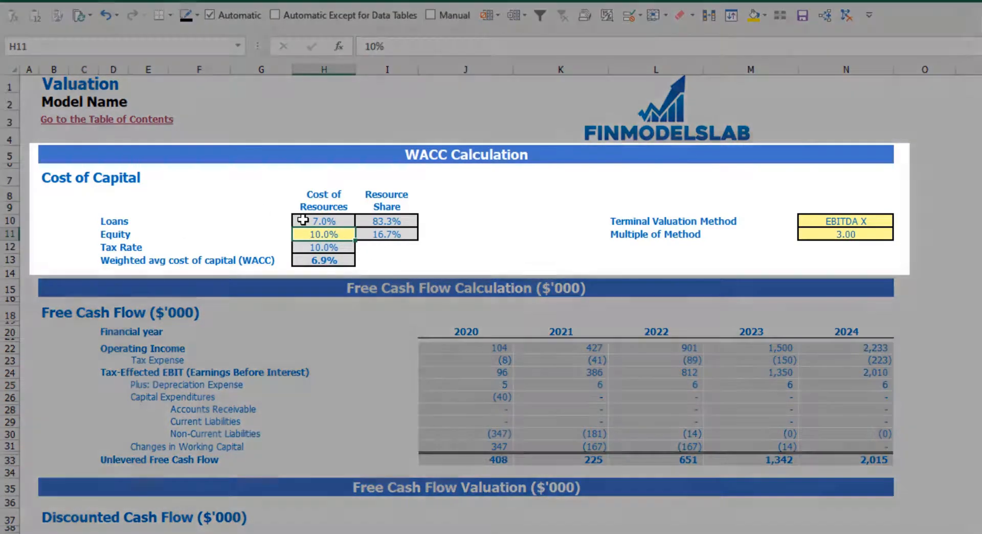
left_click(303, 220)
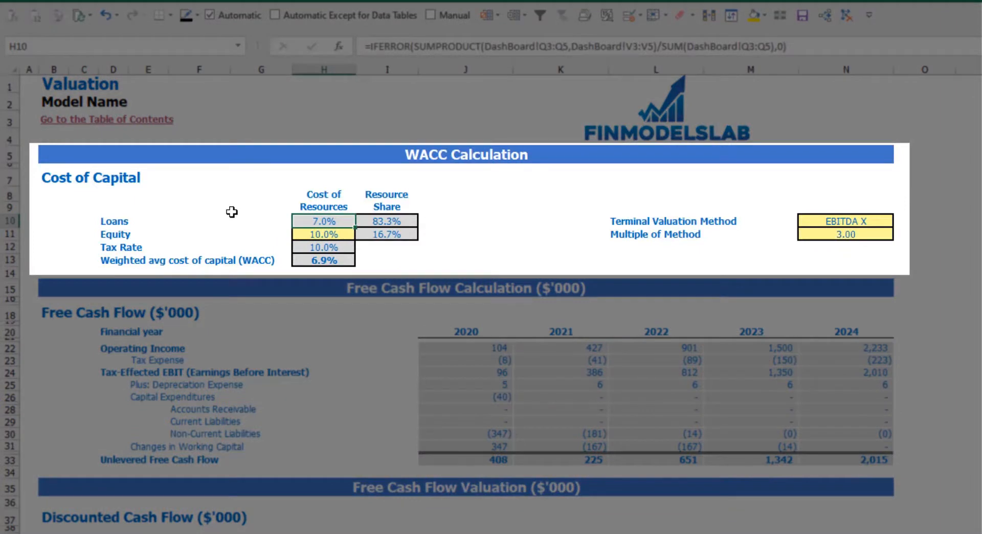
left_click_drag(387, 221, 387, 233)
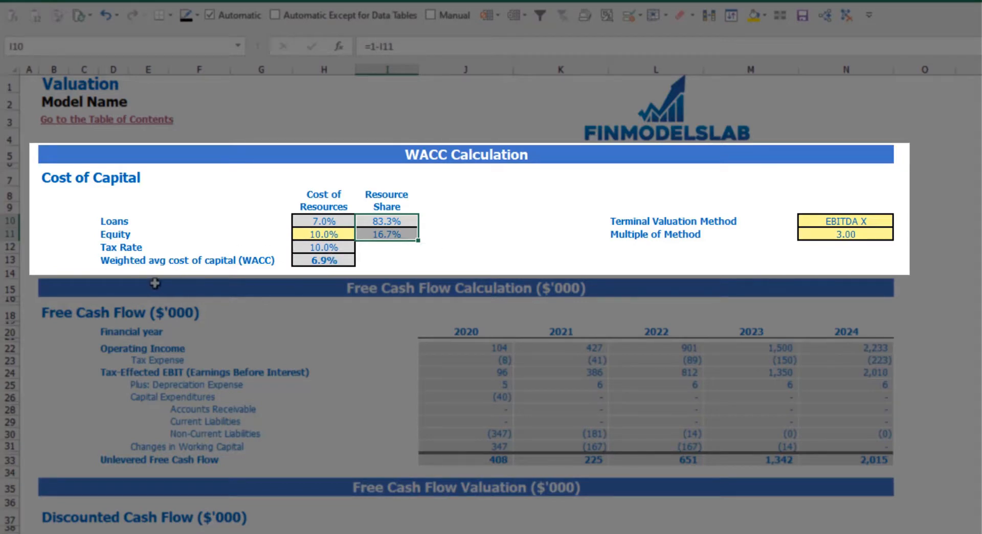
left_click(336, 266)
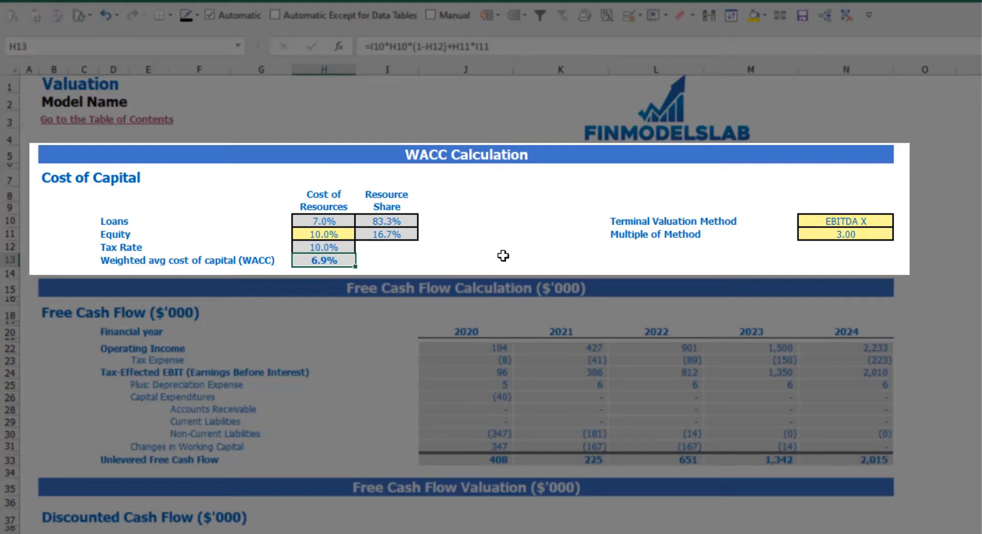
Set the Terminal Valuation Method to Revenue X and check the Multiple of Method input.
left_click(864, 224)
left_click(900, 221)
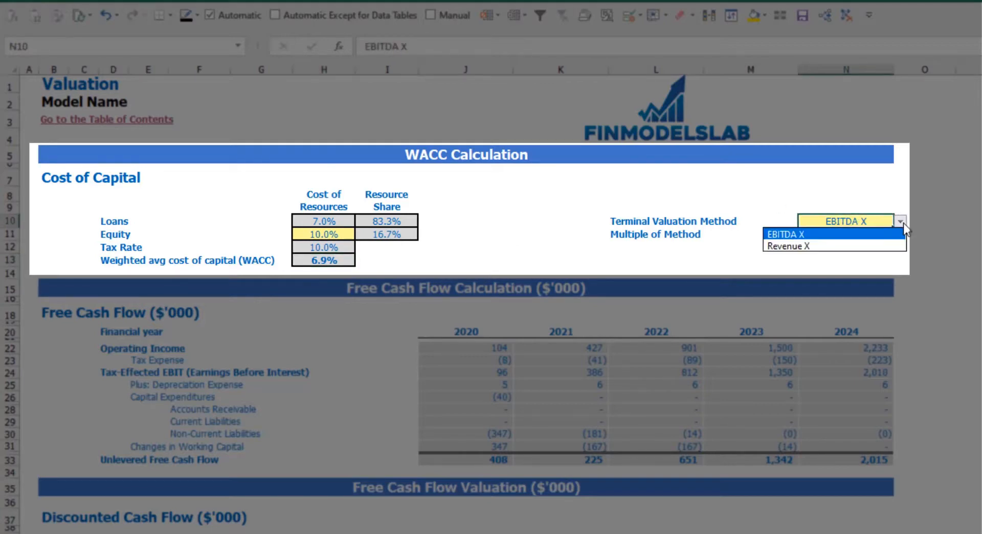
left_click(888, 247)
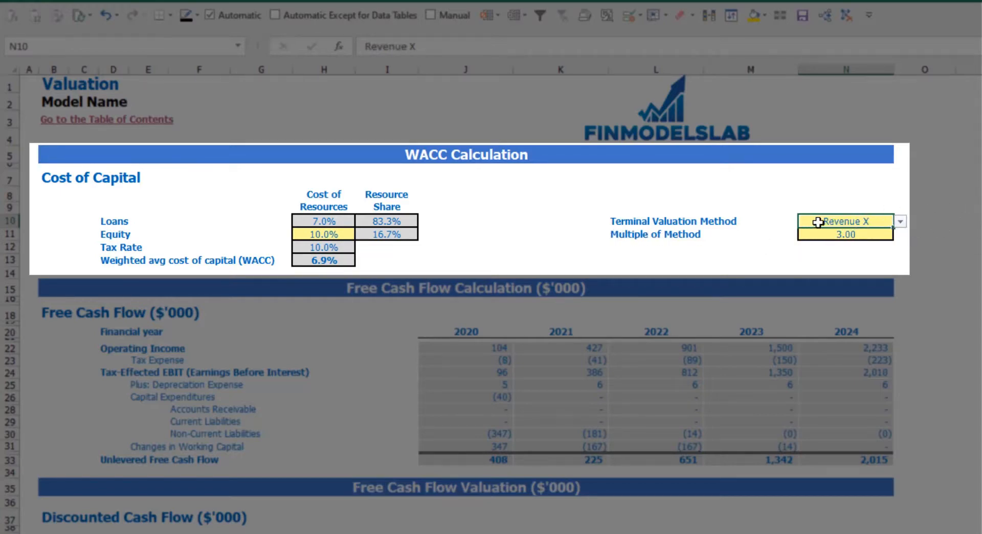
left_click(835, 234)
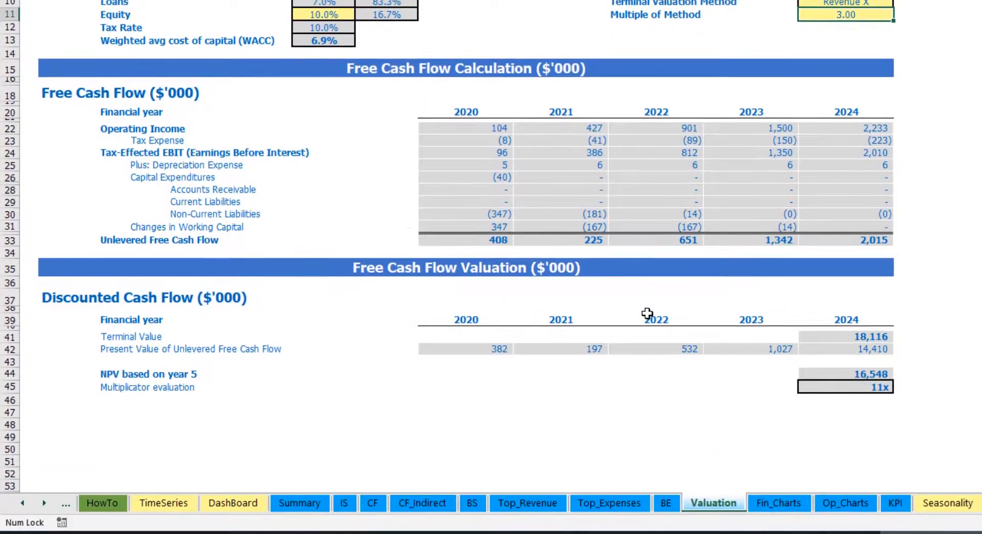
Examine the Terminal Value, the Unlevered Free Cash Flow row for 2020 to 2024 and the Multiplicator evaluation.
left_click(832, 338)
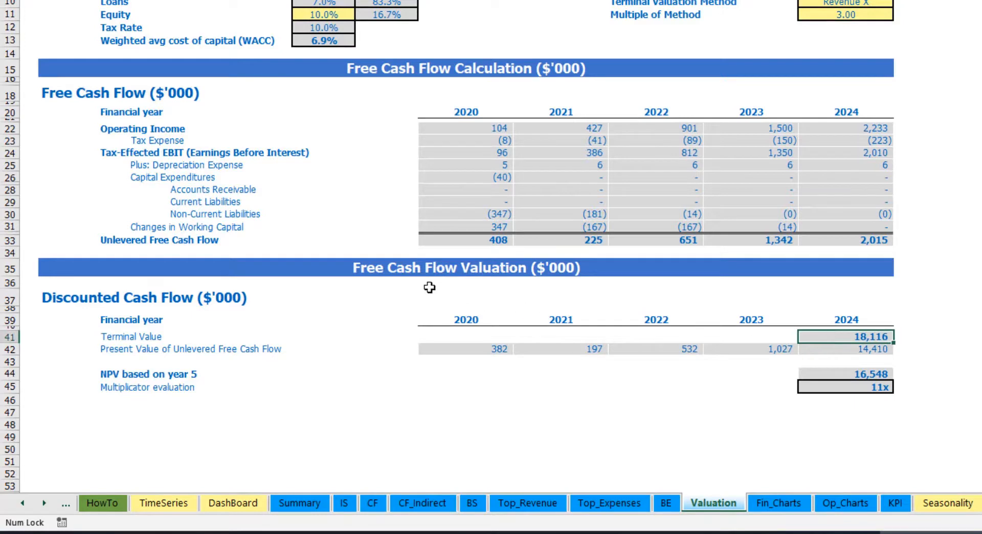
left_click_drag(444, 240, 845, 240)
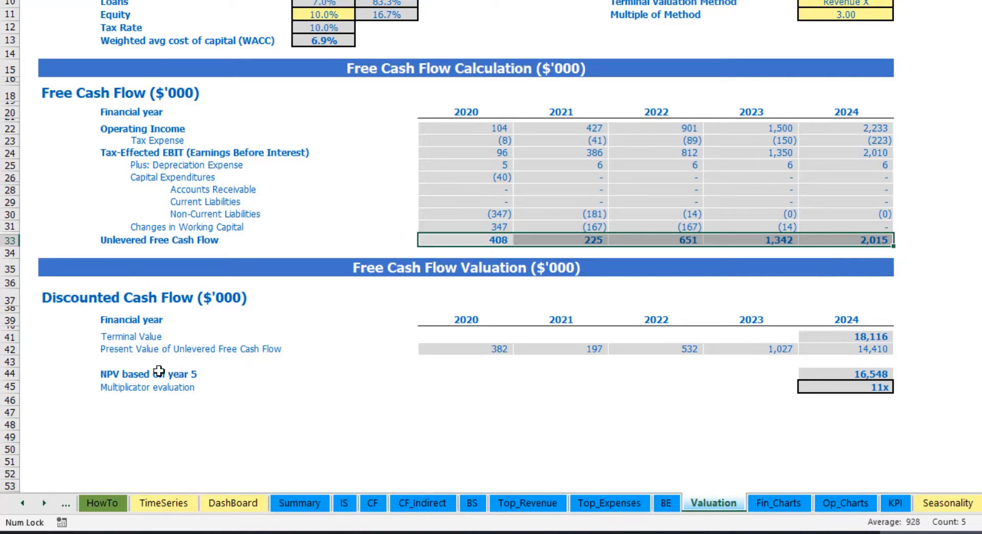
left_click(872, 387)
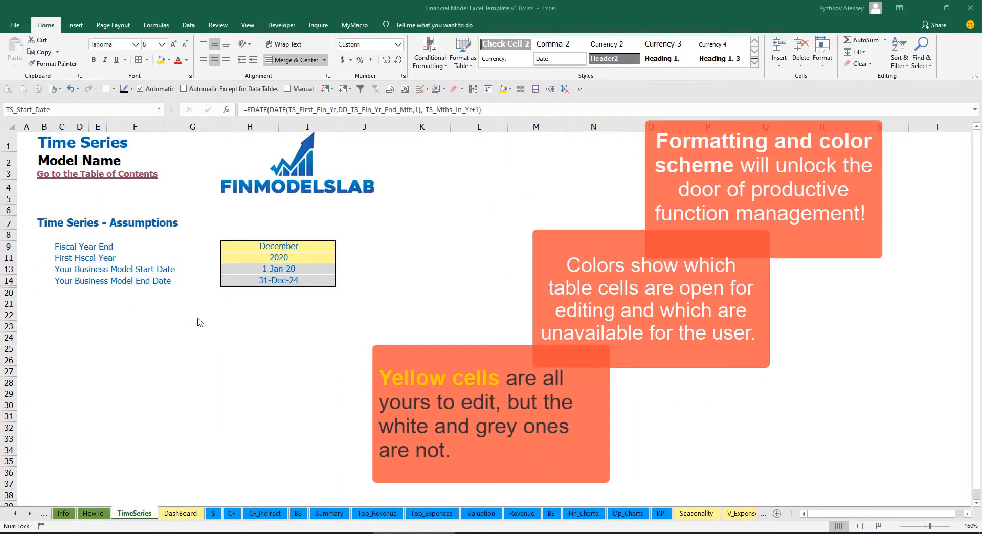
Look through the workbook's sheet tabs up to the last sheets and back to TimeSeries, noting their color scheme.
left_click(30, 514)
left_click(30, 514)
left_click(31, 514)
left_click(31, 514)
left_click(30, 514)
left_click(30, 514)
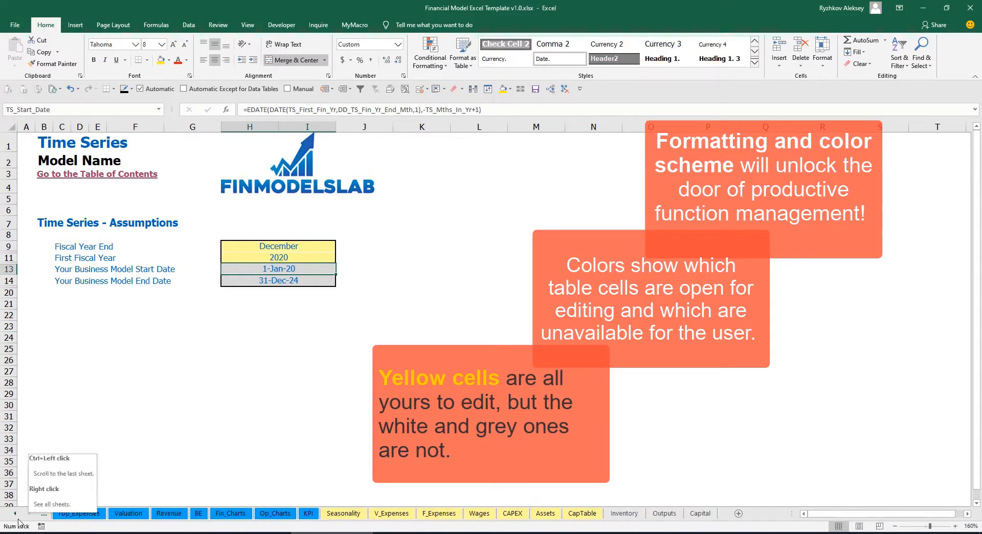
left_click(17, 517)
left_click(16, 516)
left_click(17, 517)
left_click(17, 517)
left_click(16, 517)
left_click(17, 517)
left_click(17, 517)
left_click(17, 517)
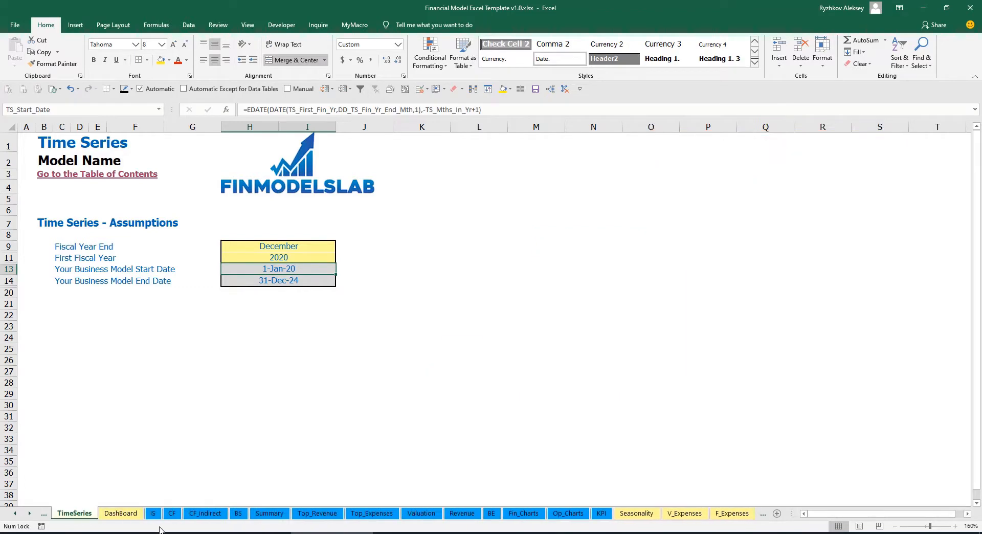
Look through the sheet tabs to the last calculation sheets and back to the green instruction sheets at the workbook's start.
left_click(31, 516)
left_click(30, 516)
left_click(30, 516)
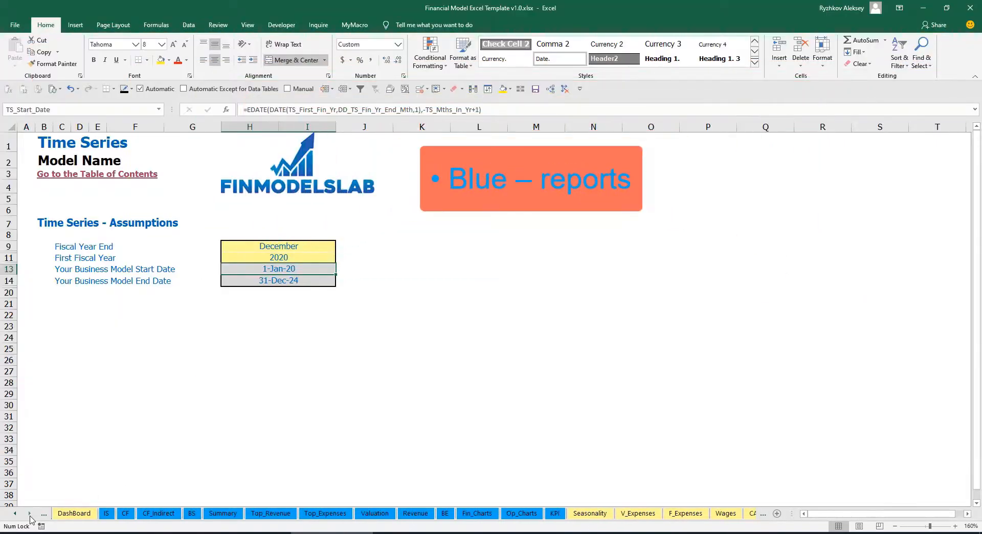
left_click(30, 516)
left_click(30, 516)
left_click(30, 515)
left_click(30, 516)
left_click(30, 516)
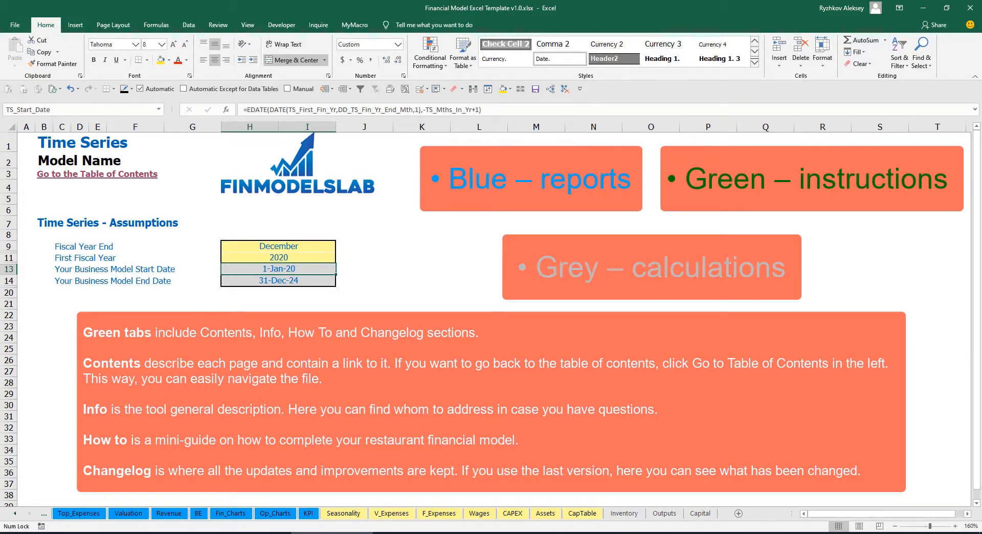
left_click(15, 514)
left_click(14, 514)
left_click(15, 515)
left_click(15, 515)
left_click(15, 515)
left_click(15, 514)
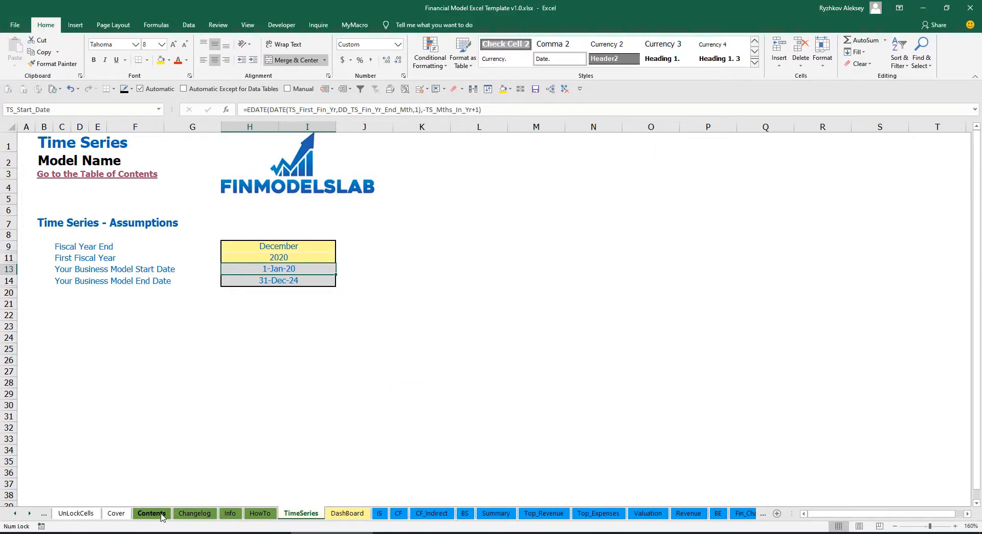
View the Contents sheet, follow its link to the Financial Statements Summary and return to the table of contents.
left_click(152, 514)
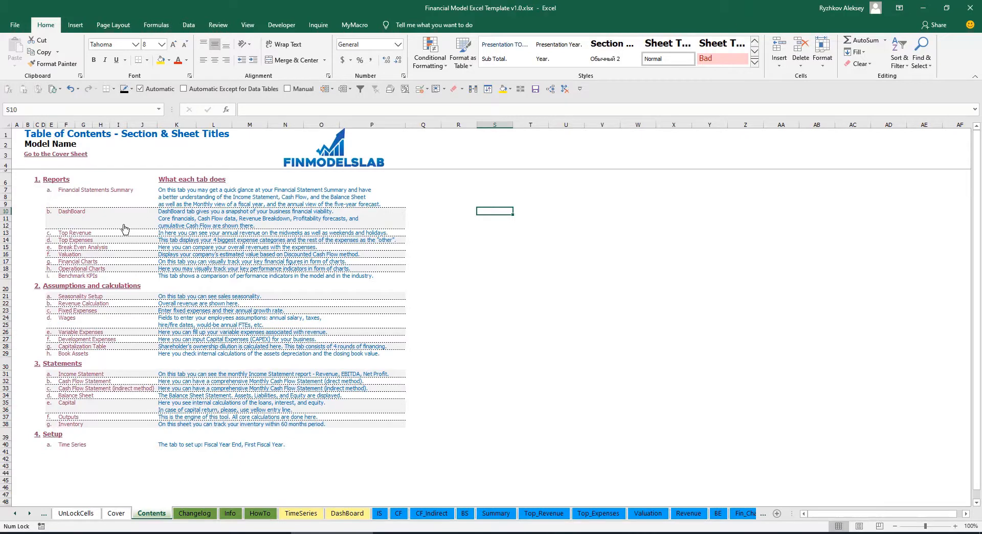
left_click(85, 195)
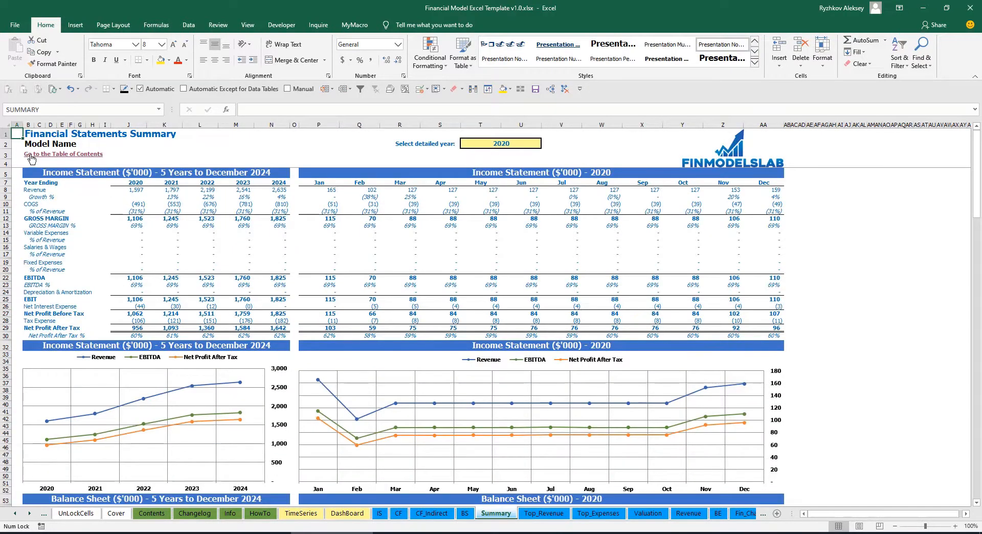
left_click(31, 155)
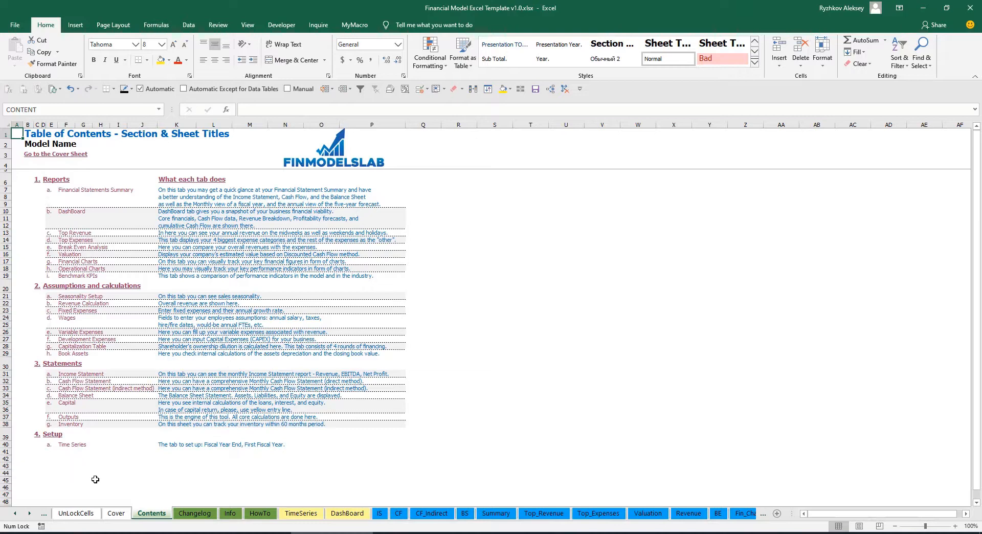
Read through the HowTo sheet's guide from the overall business model principles down to the Book Assets and summary sections.
left_click(260, 517)
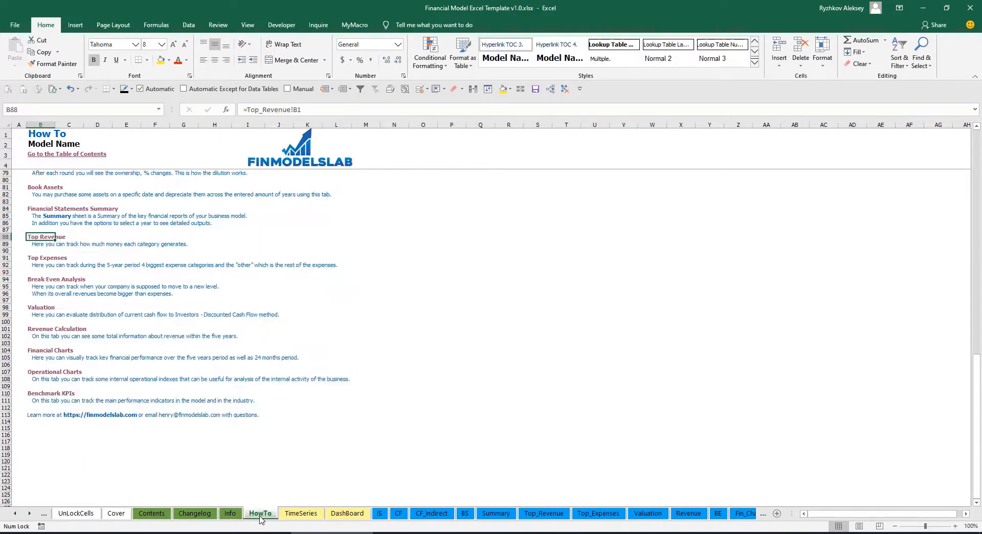
scroll(116, 329, "up", 20)
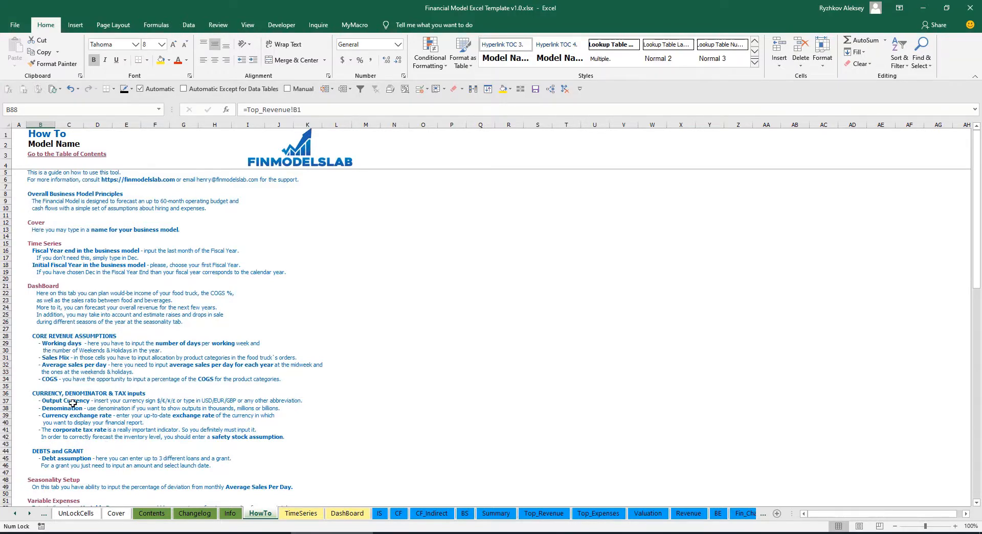
scroll(49, 340, "down", 3)
scroll(59, 368, "down", 3)
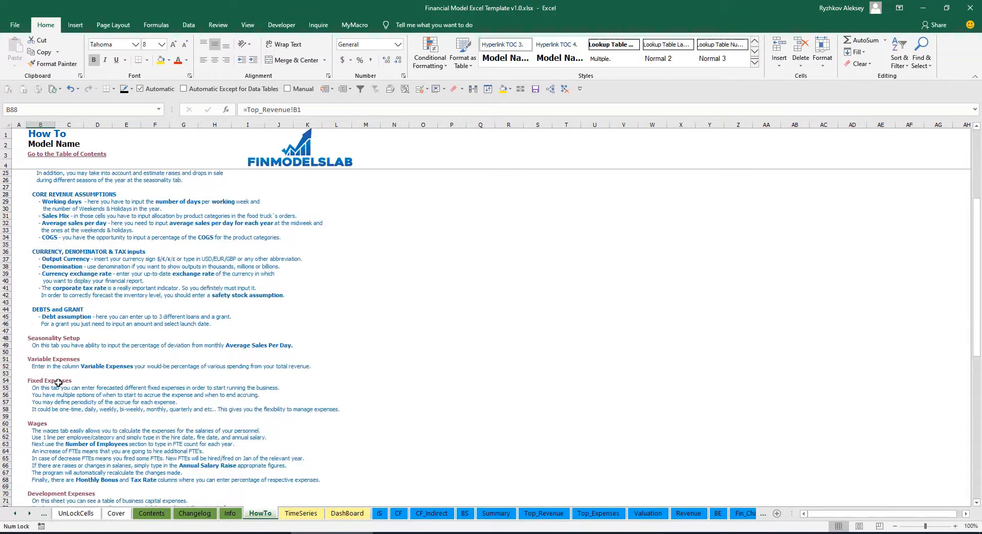
scroll(51, 386, "down", 6)
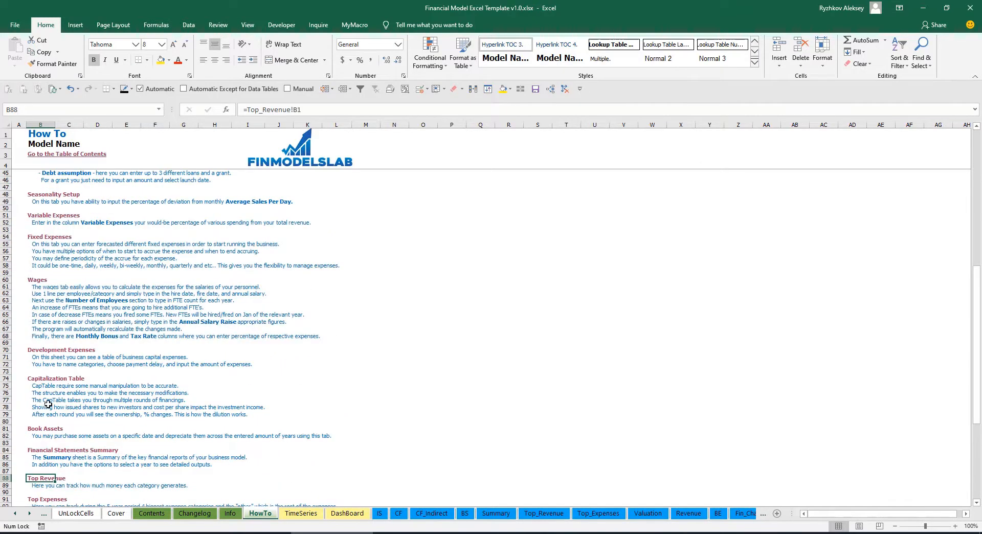
scroll(48, 404, "up", 12)
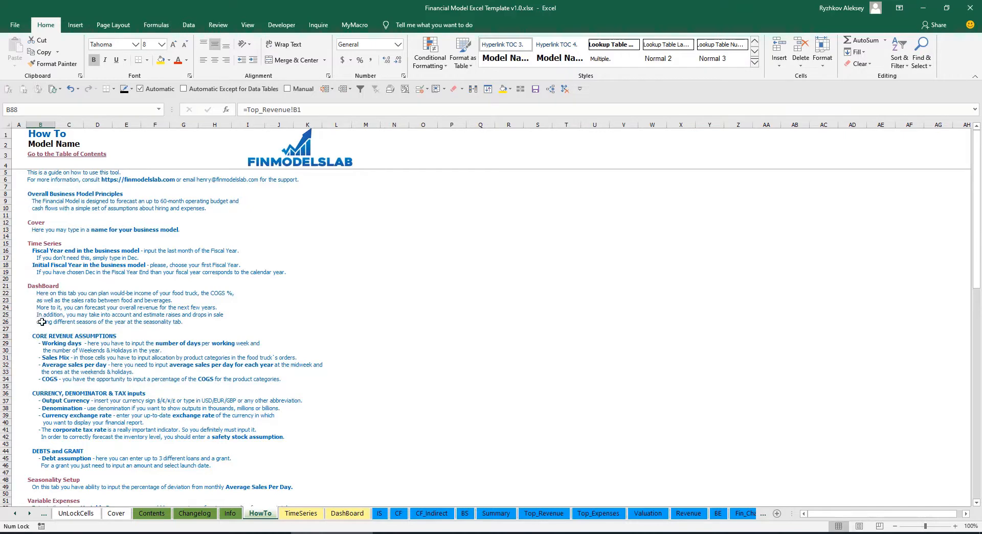
scroll(41, 321, "down", 10)
scroll(45, 293, "down", 3)
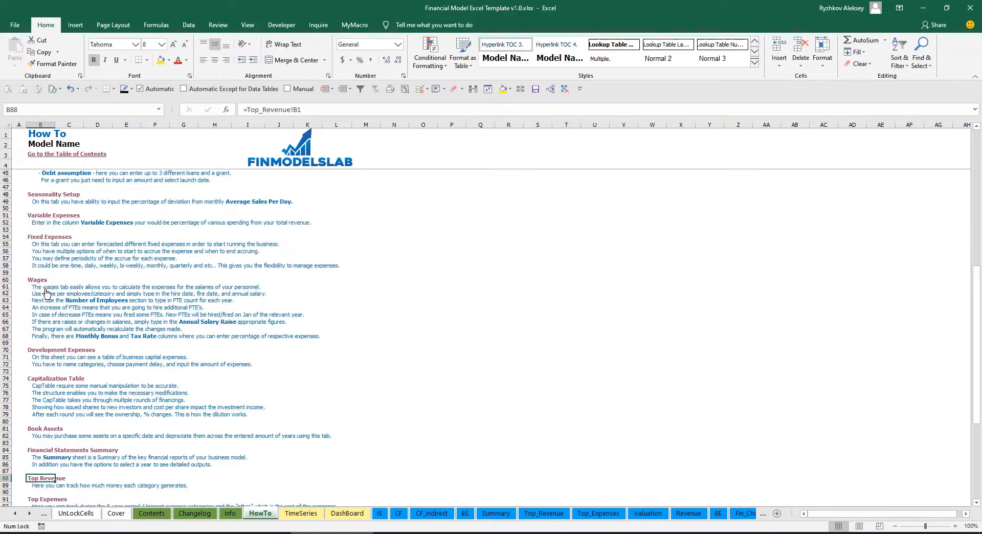
left_click(33, 429)
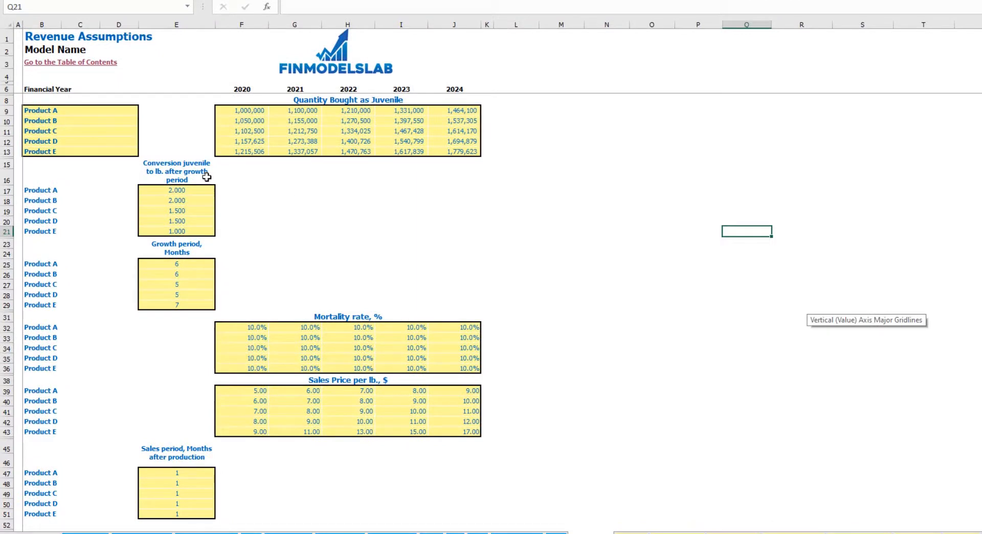
Rename Product A as AAA and Product B as BBB in the product names list of Revenue Assumptions.
left_click_drag(67, 115, 62, 152)
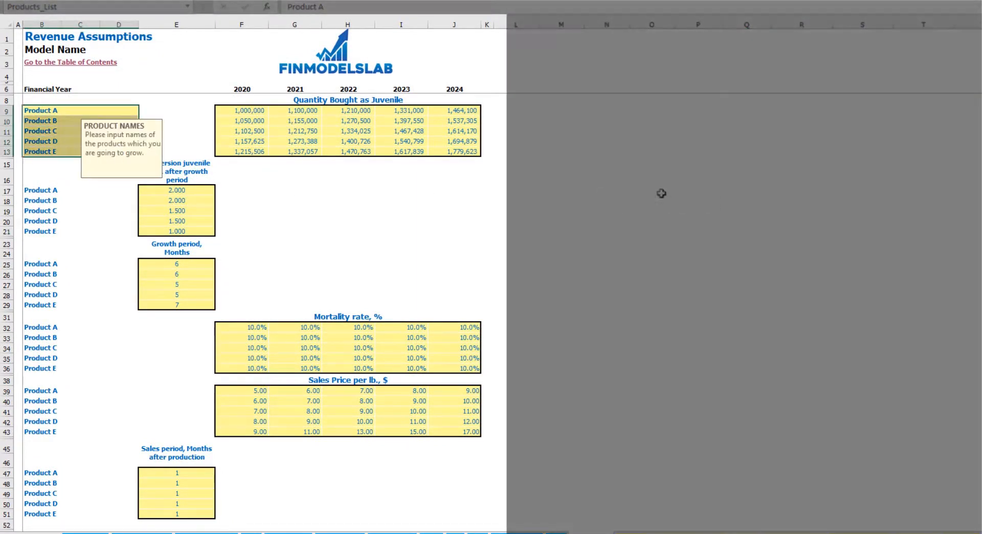
left_click(659, 192)
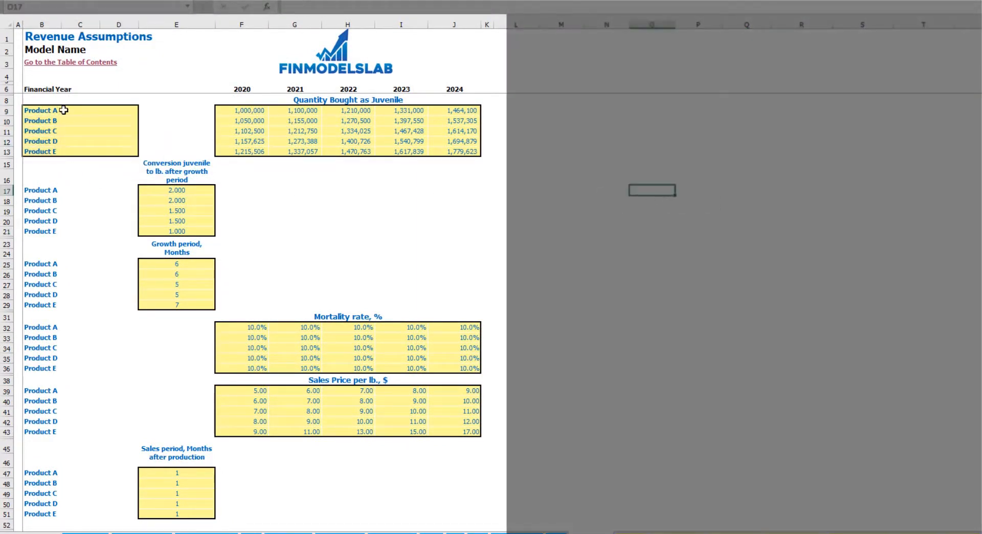
left_click(61, 110)
type("AAA")
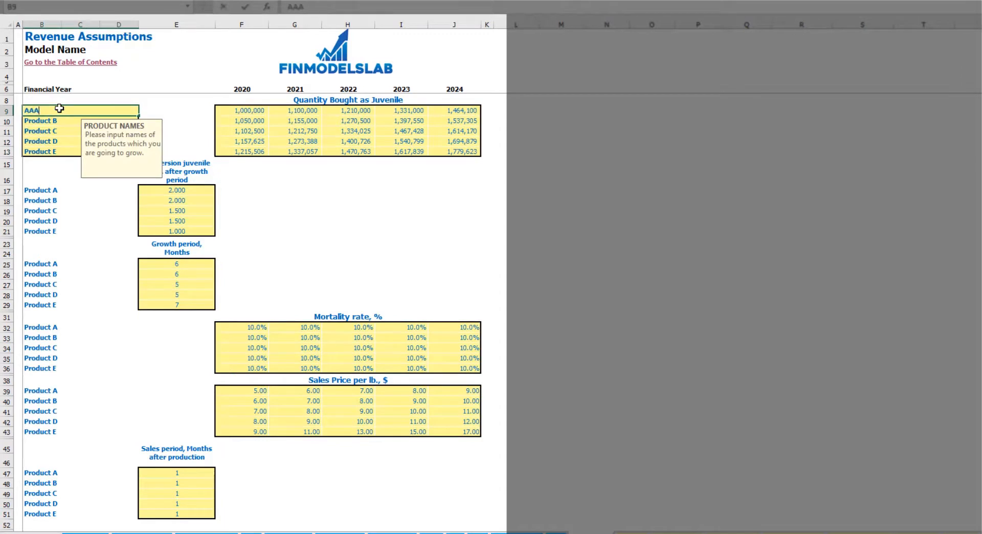
key("Return")
type("BBB")
key("Return")
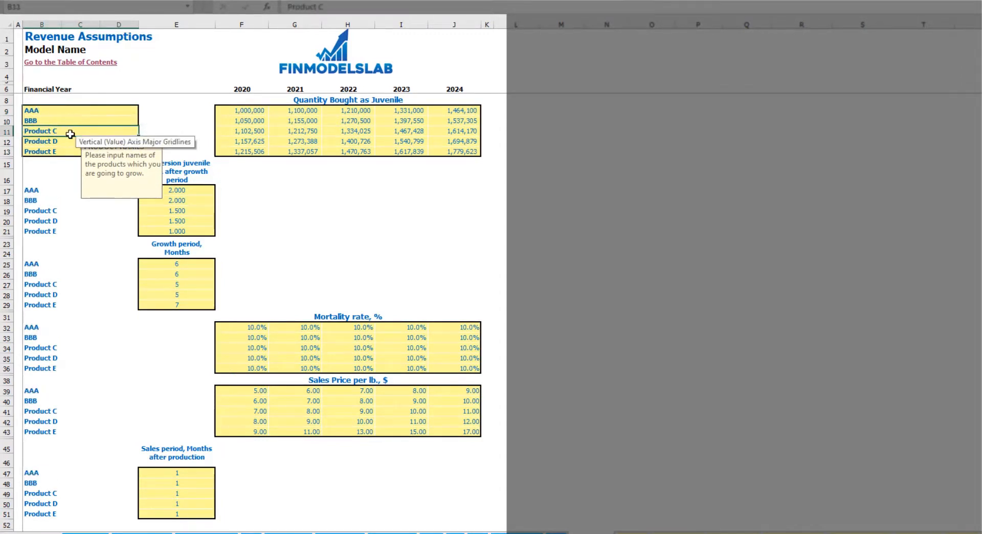
Undo the two product renames in the product names list.
key("ctrl+z")
key("ctrl+z")
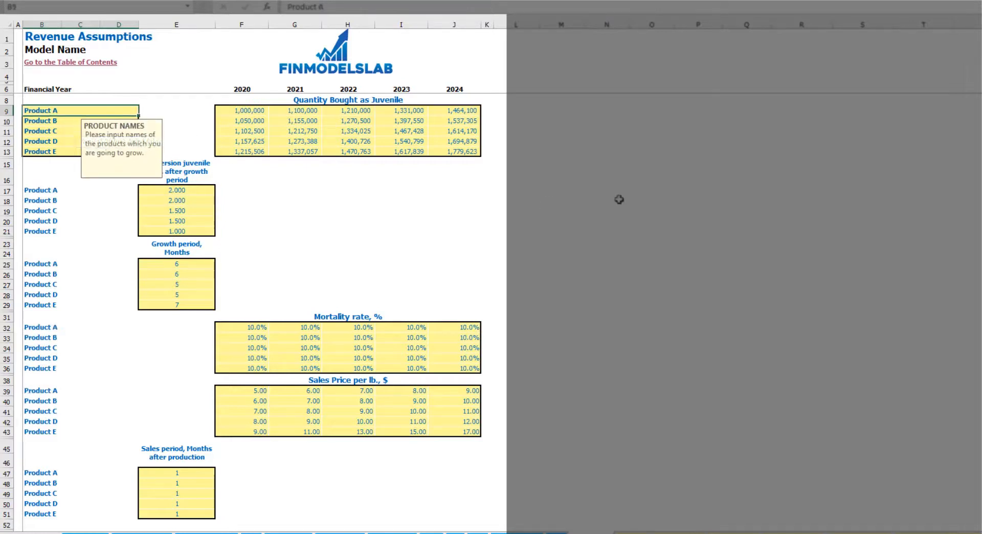
left_click(609, 201)
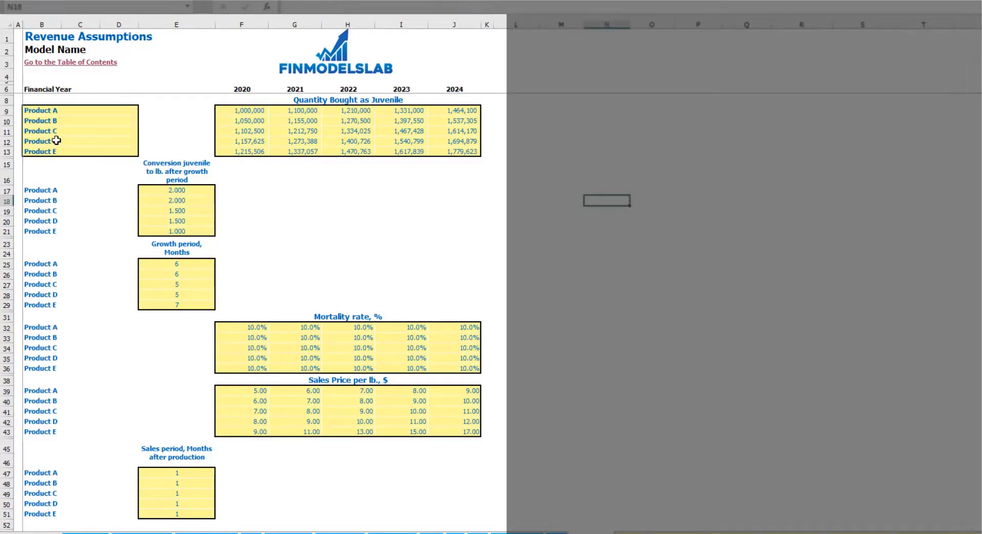
Clear the Product D and Product E names from the product names list and undo the deletion.
left_click_drag(62, 144, 61, 150)
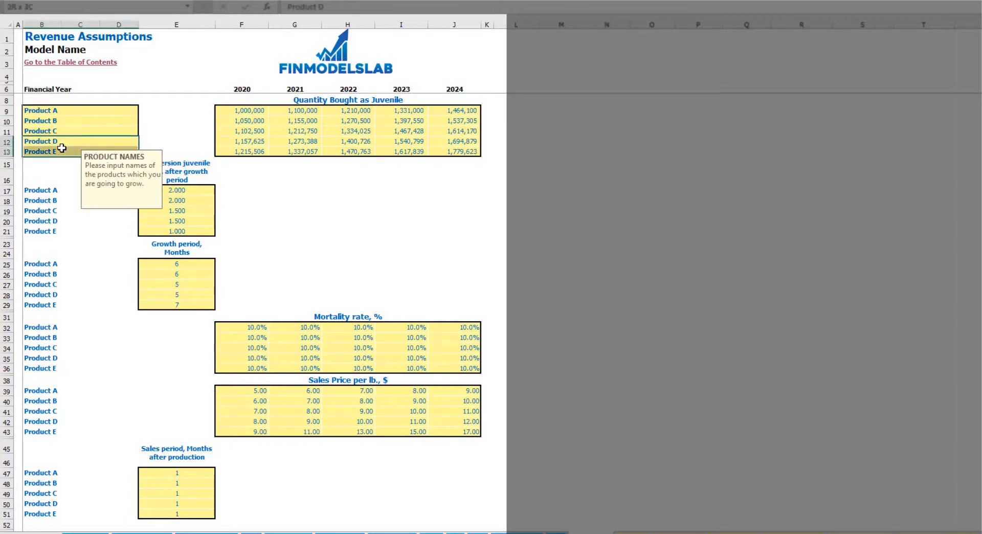
key("Delete")
left_click(151, 121)
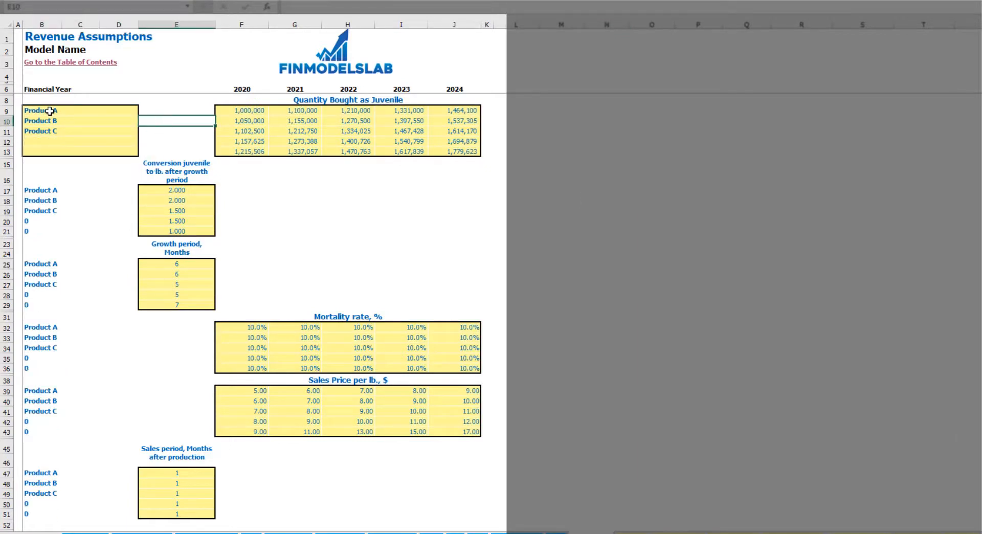
left_click_drag(49, 111, 53, 132)
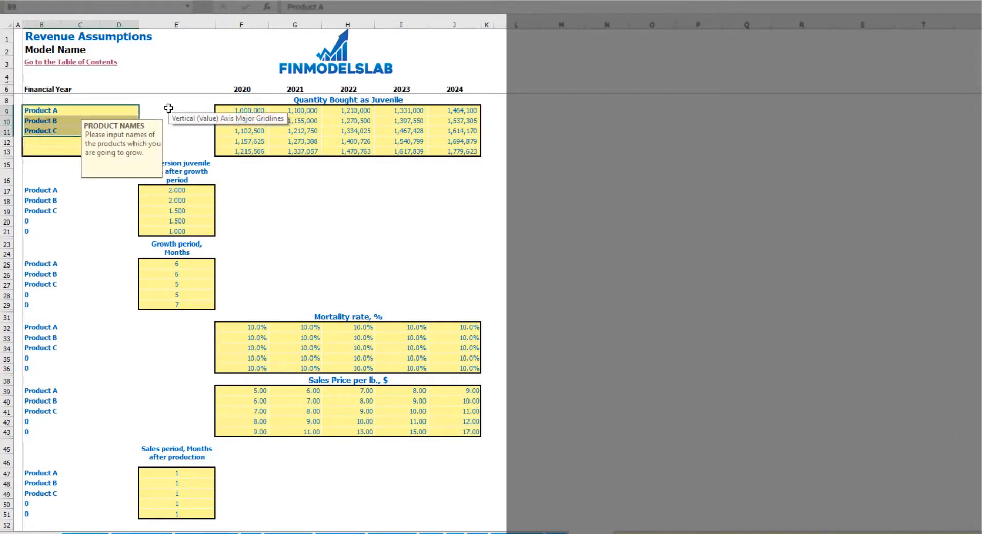
key("ctrl+z")
left_click(358, 211)
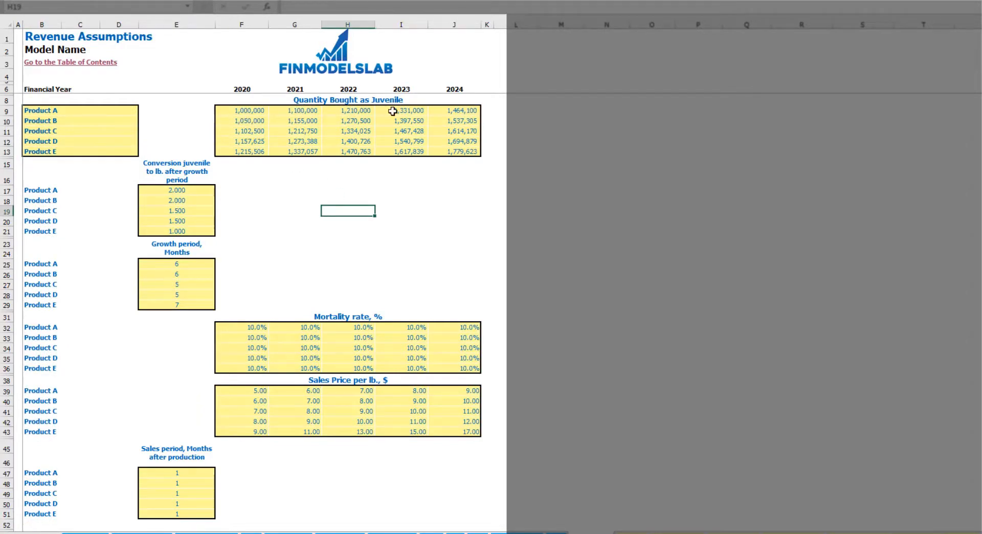
Set Product A's 2020 Quantity Bought as Juvenile to 500,000.
left_click(257, 108)
type("5000")
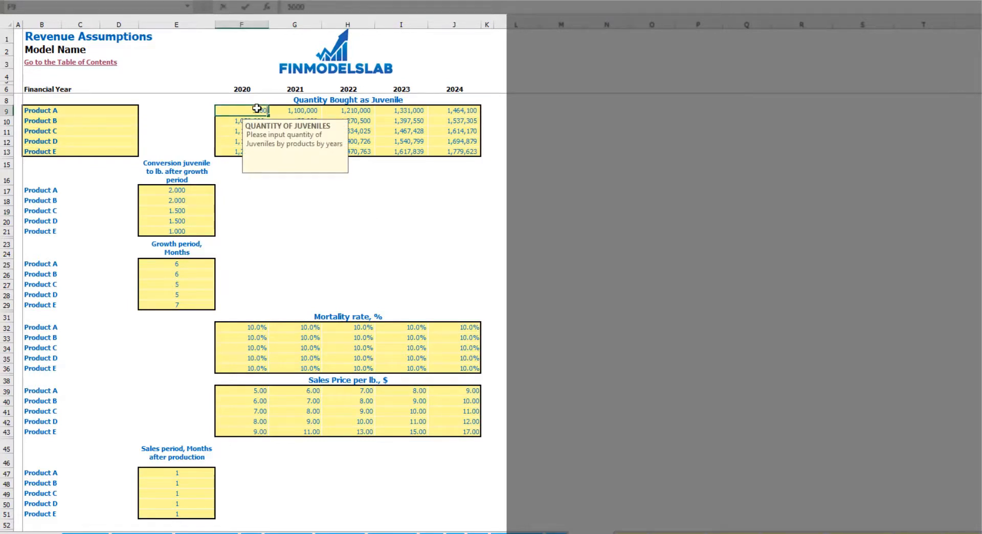
key("Right")
key("Left")
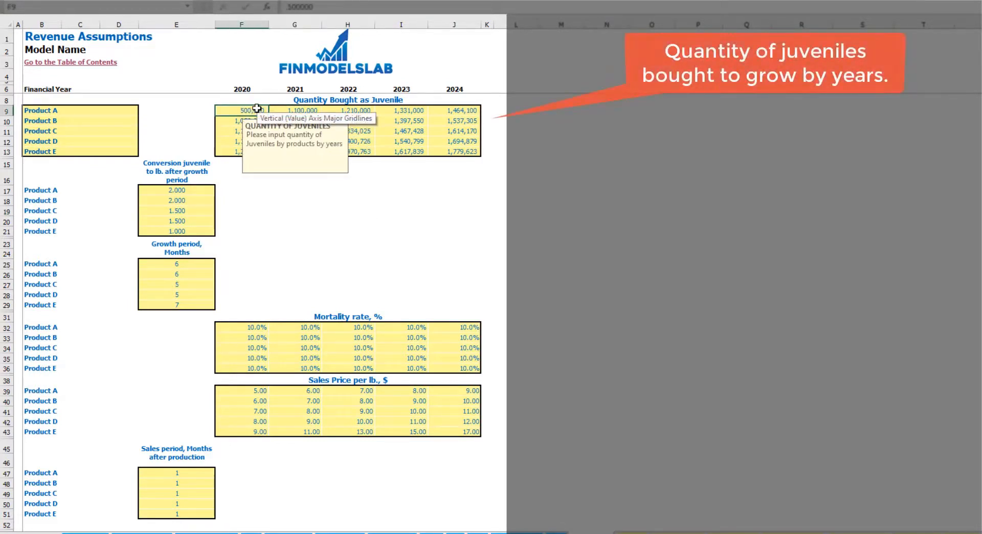
Calculate Product A's 2021 juvenile quantity as the previous year plus 100,000 and copy the formula to 2022 through 2024.
key("Right")
type("=")
key("Left")
type("+1000")
key("ctrl+Return")
key("ctrl+c")
key("Right")
key("shift+Right")
key("shift+Right")
key("ctrl+v")
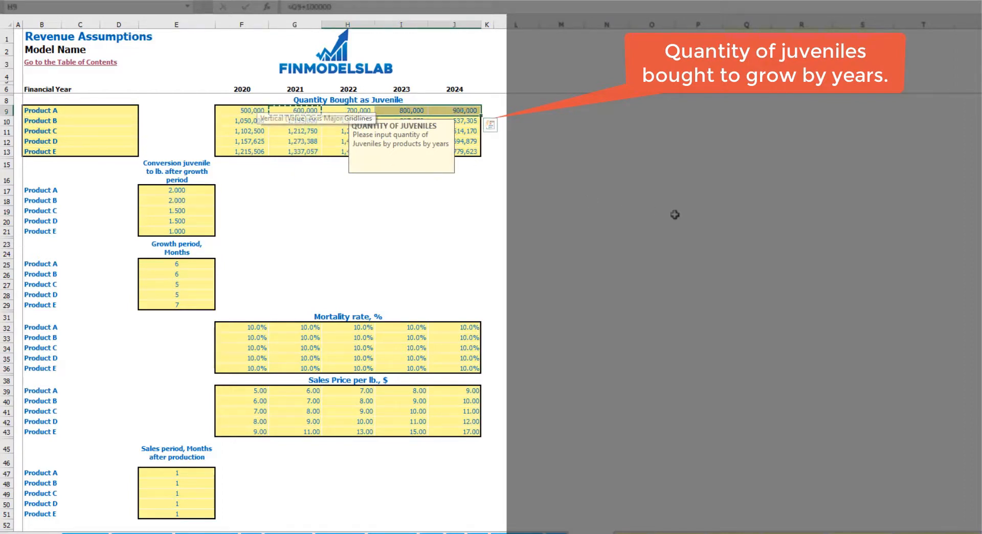
left_click(657, 210)
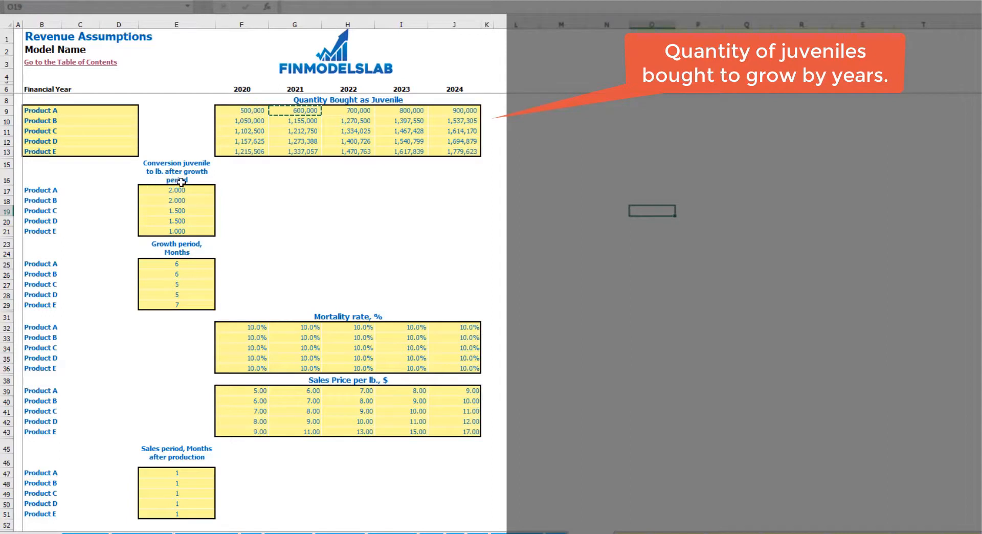
Examine the products' juvenile-to-pound conversion inputs and the growth period input for Product A.
left_click_drag(177, 191, 183, 228)
left_click(287, 180)
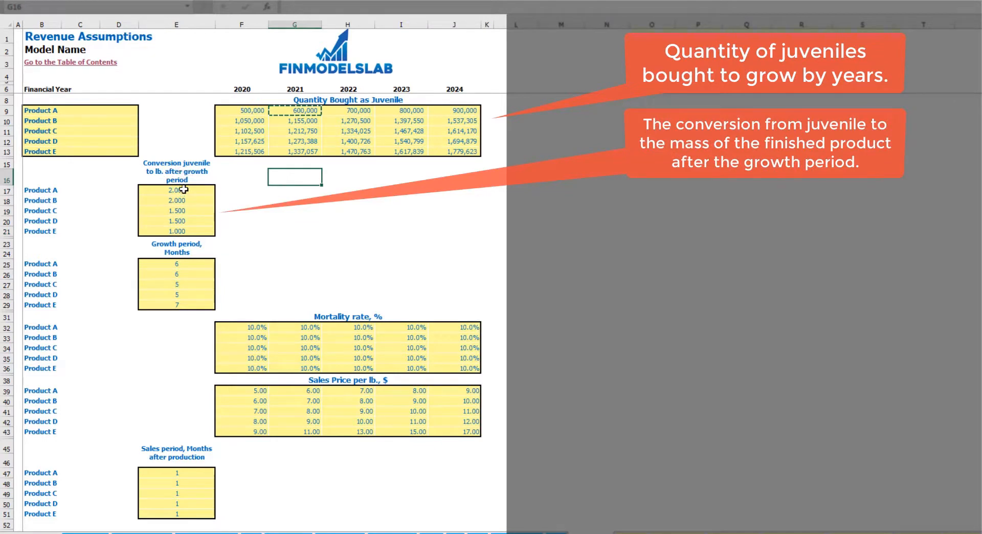
left_click(186, 190)
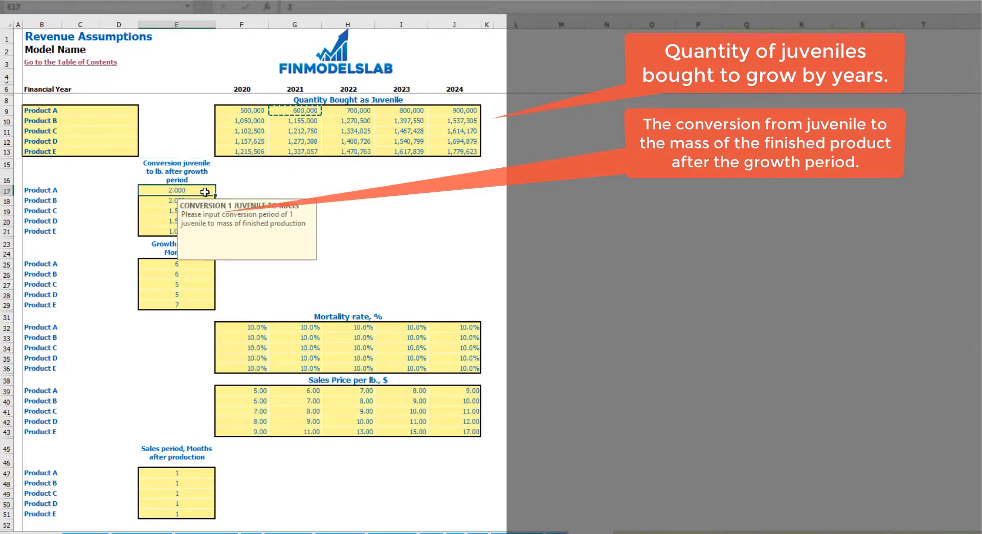
left_click(231, 179)
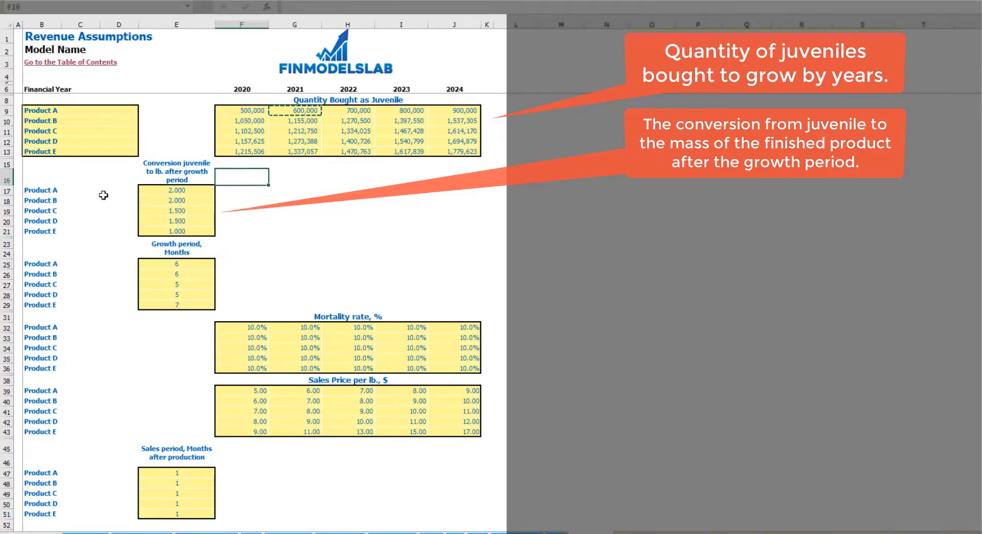
left_click(35, 192)
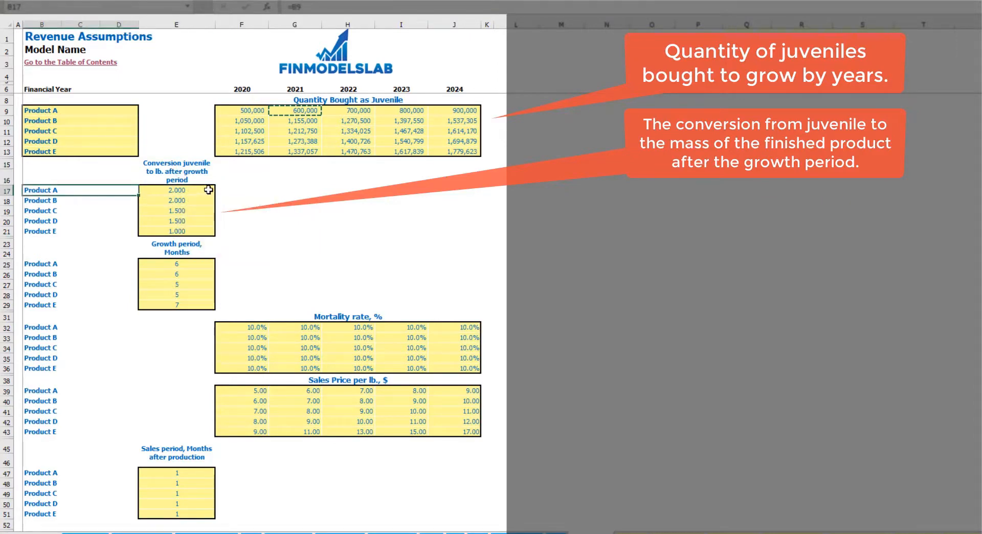
left_click(178, 265)
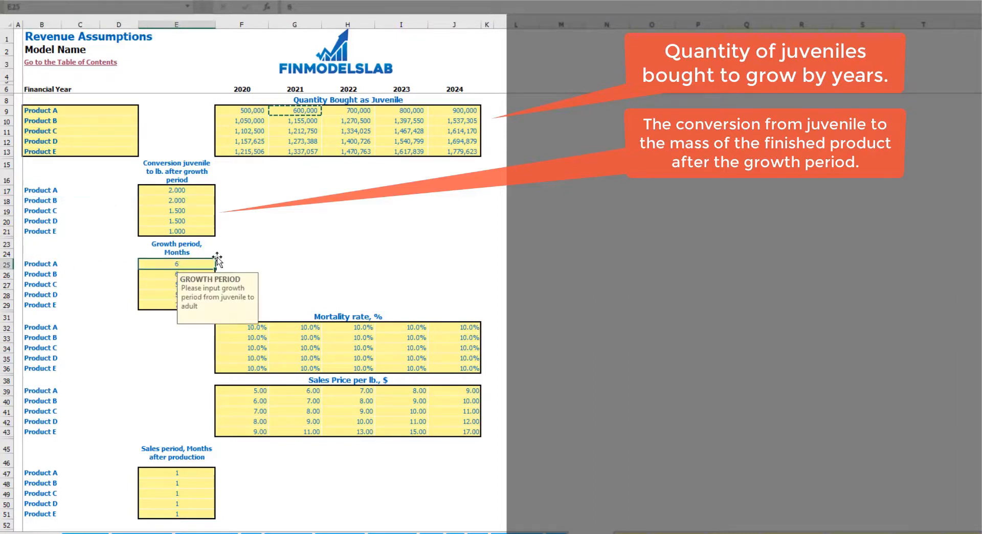
left_click(284, 220)
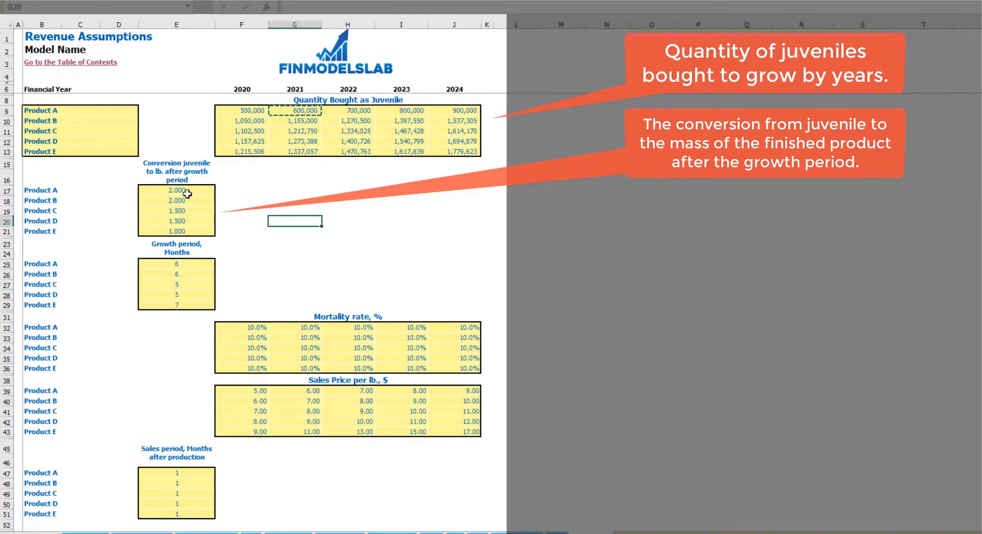
Set Product A's growth period to 8 months.
left_click(178, 265)
type("3")
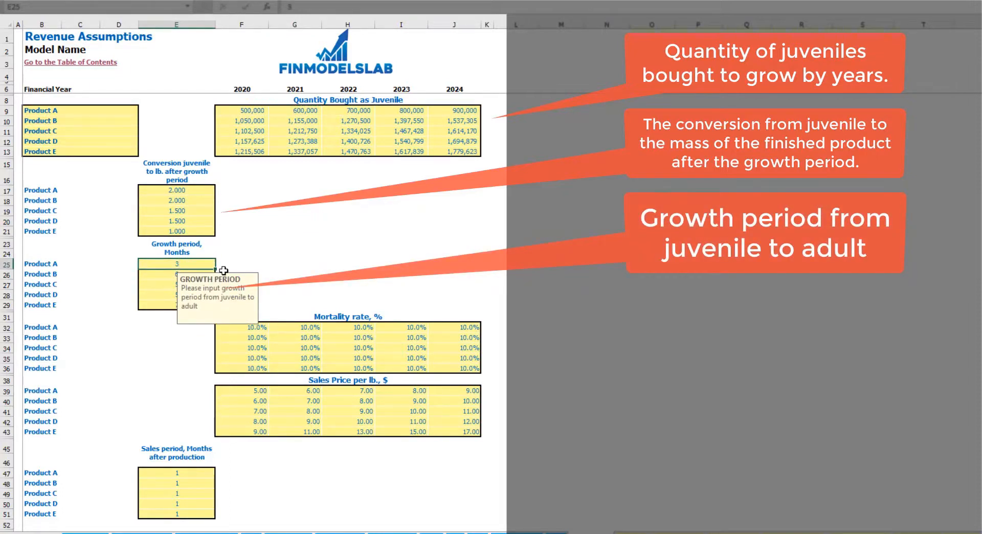
left_click(318, 220)
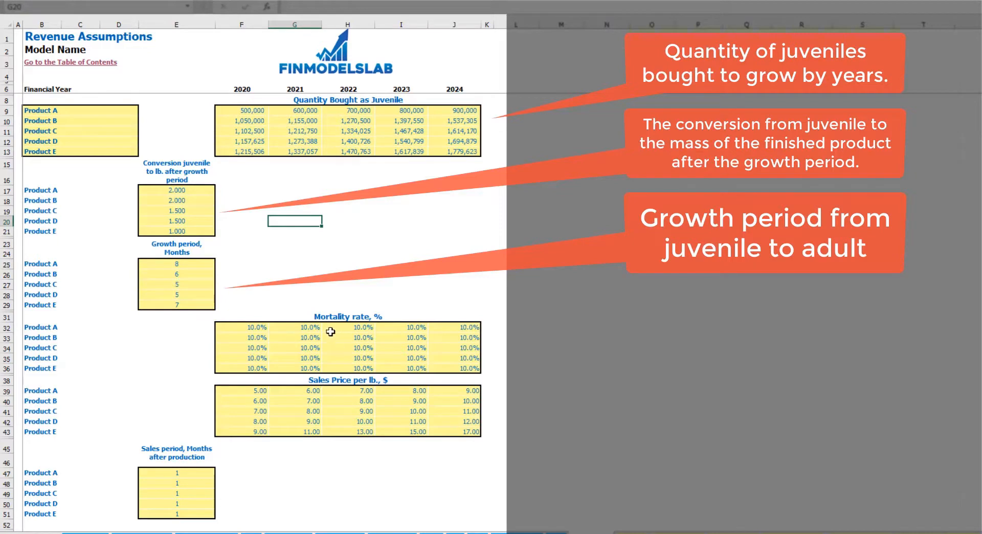
Set Product A's mortality rates for 2020 through 2024 to 5%, 4%, 4.5%, 3% and 2%.
left_click(257, 328)
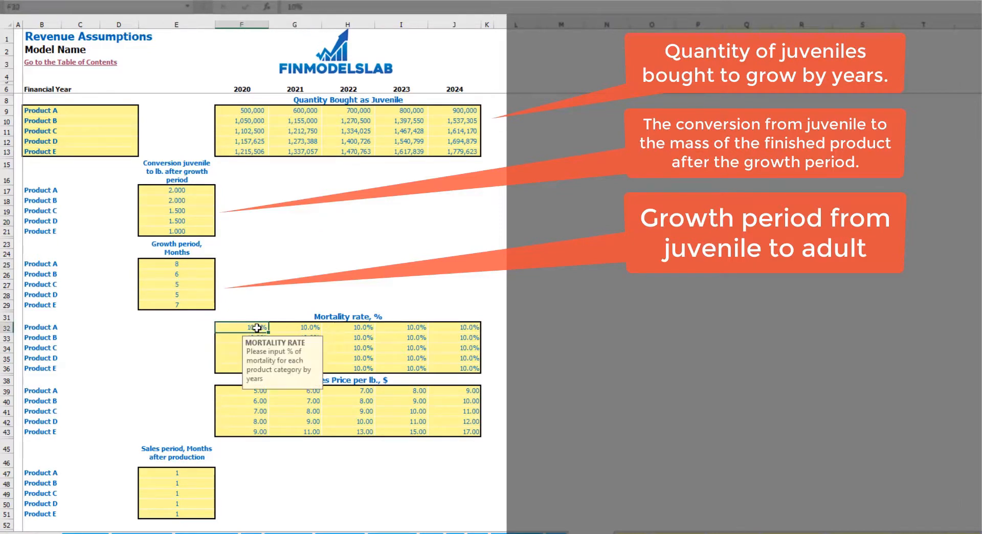
type("5%")
key("Tab")
type("4%")
key("Tab")
type("4.5%")
key("Tab")
type("3%")
key("Tab")
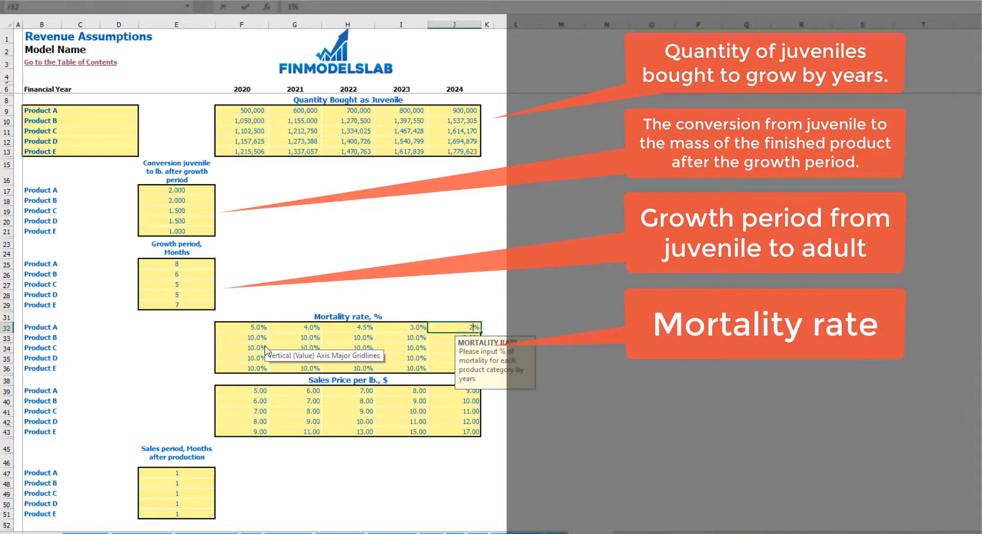
type("2%")
left_click_drag(29, 327, 30, 368)
left_click(532, 305)
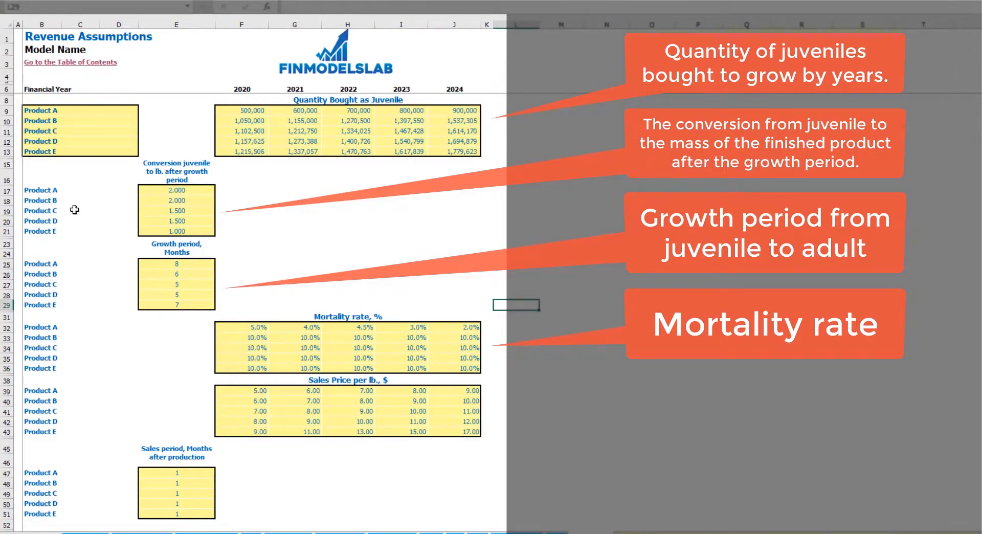
Set Product A's 2020 sales price per lb. to 10.
left_click(255, 392)
type("10")
key("Return")
Calculate Product A's 2021 sales price as the previous year plus 2 and copy the formula to 2022 through 2024.
key("Up")
key("Right")
type("=")
key("Left")
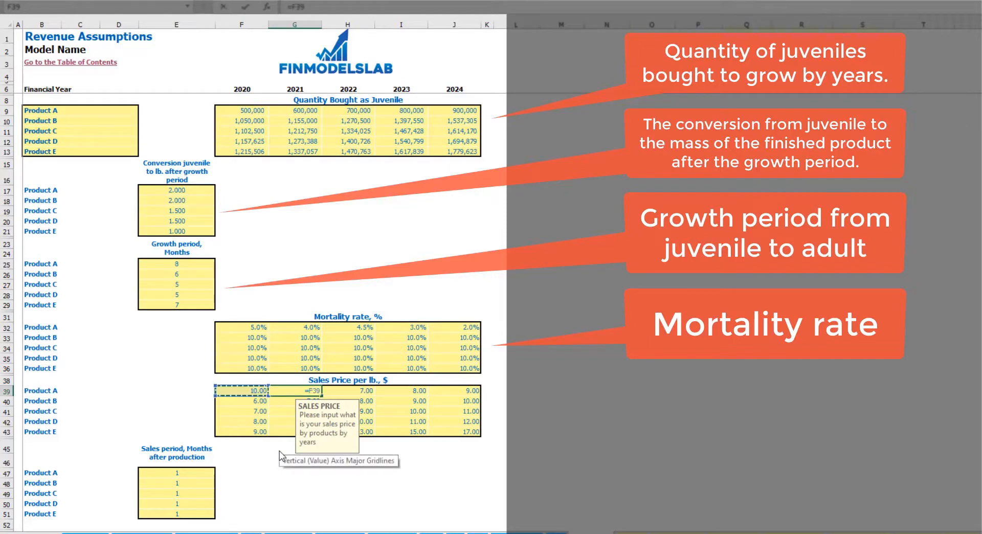
type("+2")
key("Return")
key("Up")
key("ctrl+c")
key("Right")
key("shift+Right")
key("shift+Right")
key("ctrl+v")
left_click(607, 305)
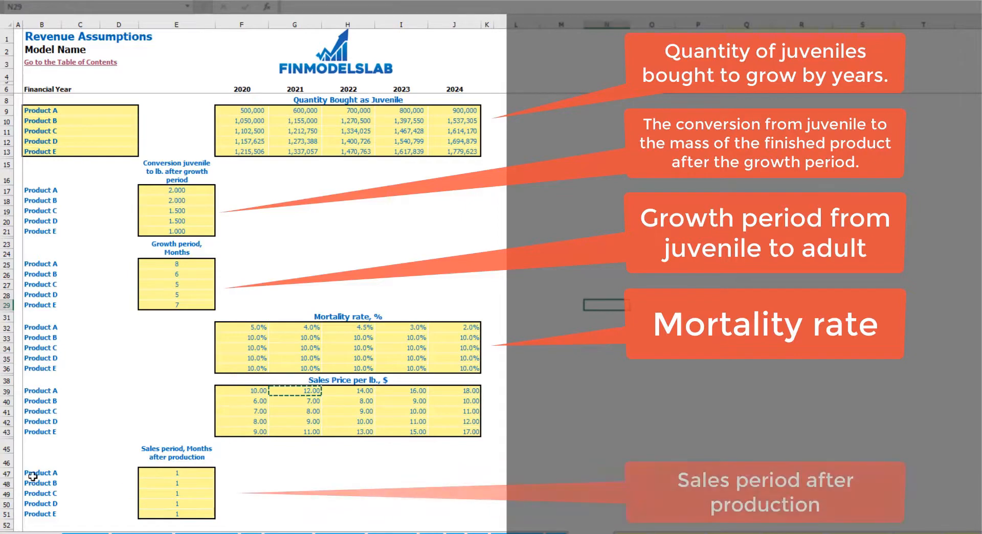
Try sales periods of 2 and 6 months after production for Product A and return it to 1 month.
left_click(197, 471)
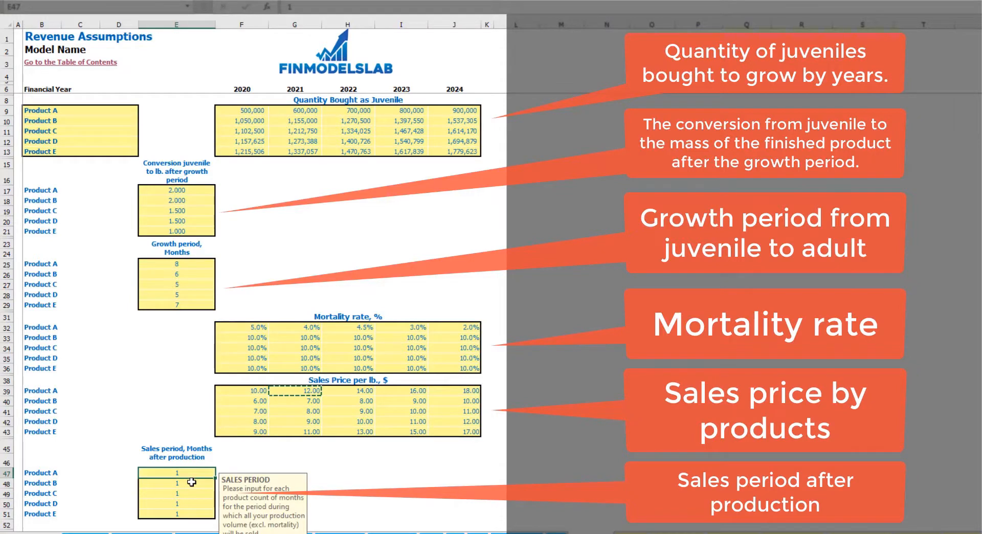
type("2")
key("Return")
left_click(187, 475)
type("6")
left_click(273, 455)
left_click(209, 476)
type("1")
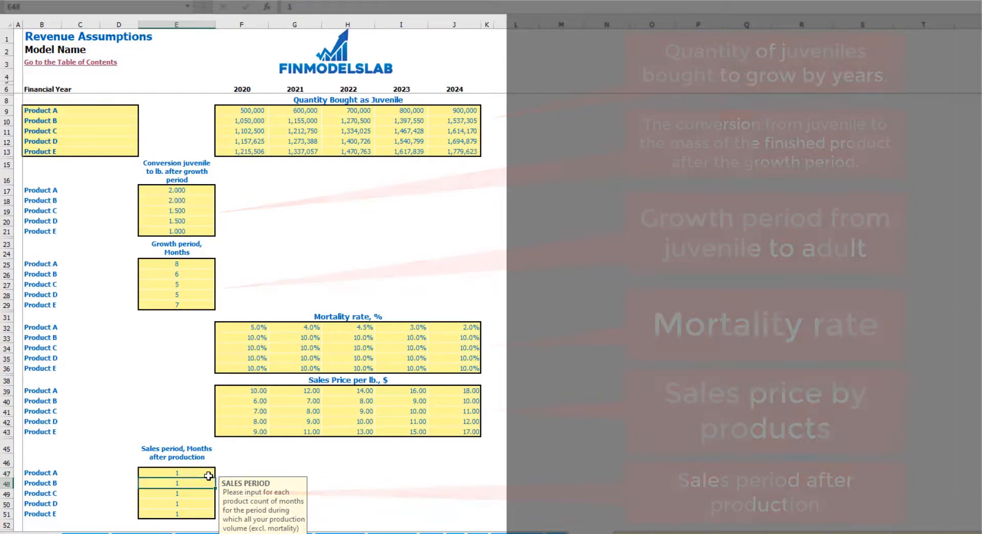
left_click(255, 461)
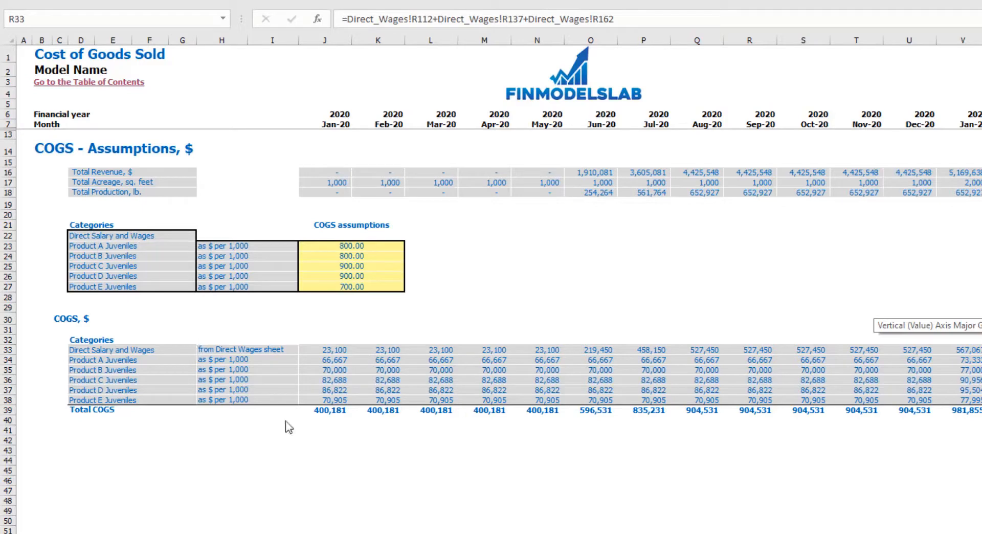
Examine the monthly Direct Salary and Wages formulas in the COGS table, going back to January 2020.
key("F2")
key("Escape")
key("Left")
key("Left")
key("Left")
key("Left")
key("Left")
key("Left")
key("Left")
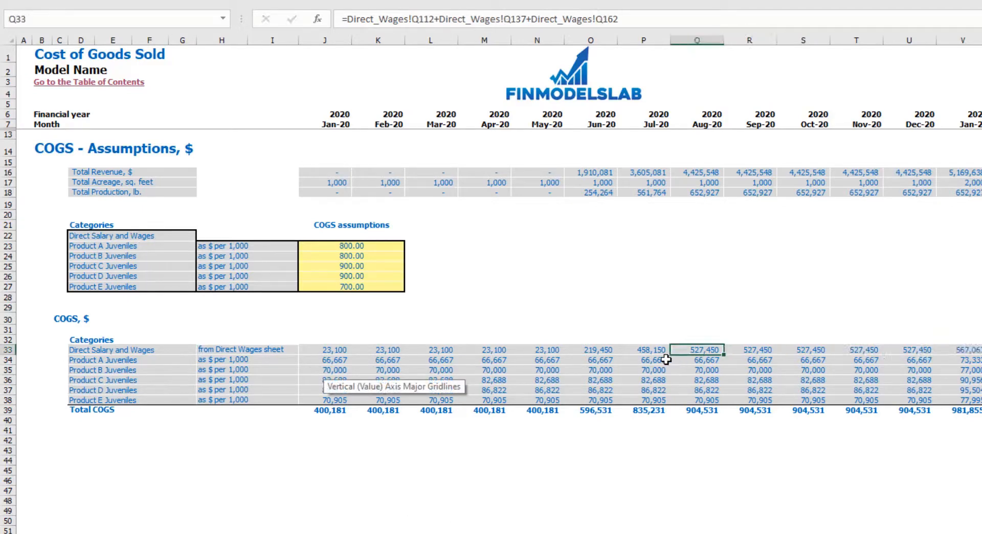
key("Left")
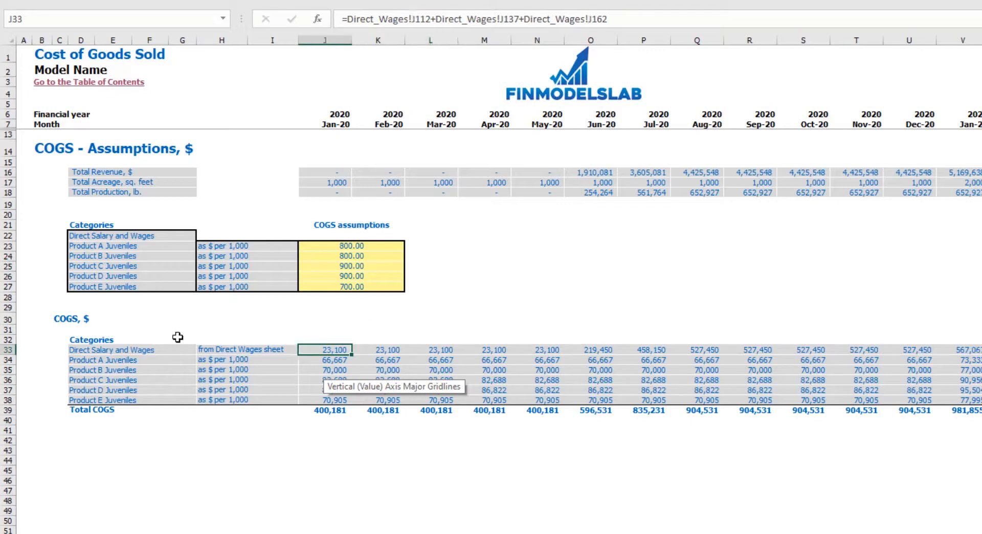
Examine the juvenile COGS category names and the monthly juvenile cost calculations for January through July 2020.
left_click_drag(85, 246, 91, 287)
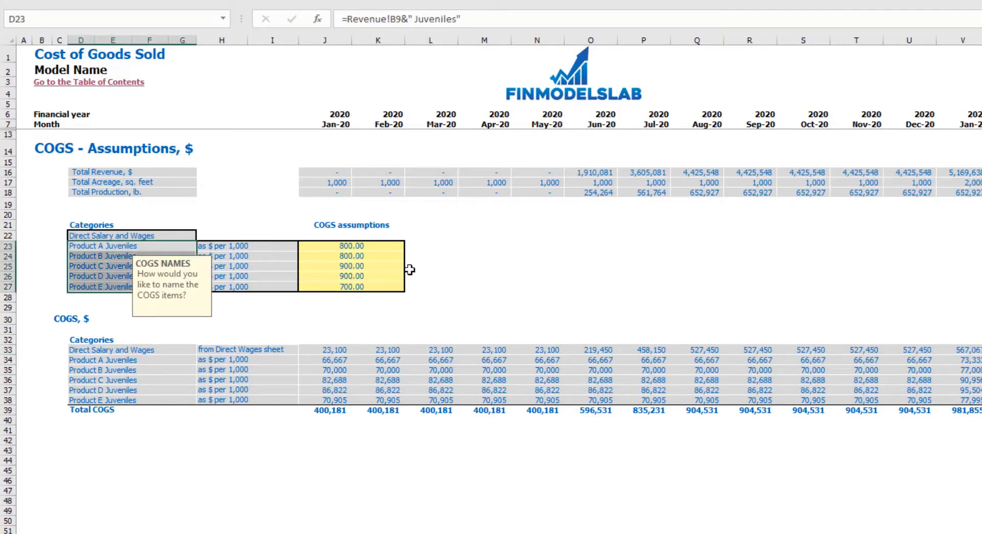
left_click(504, 265)
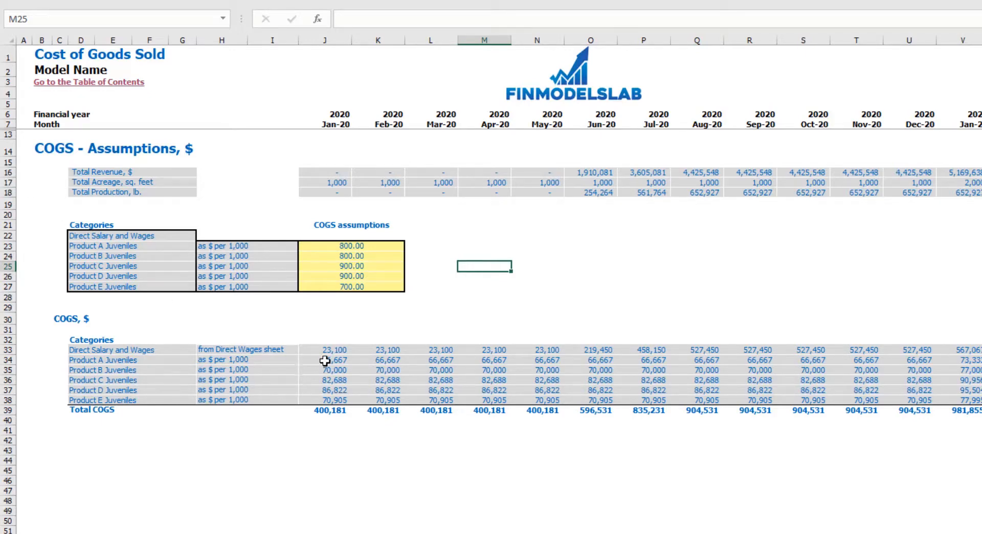
left_click_drag(328, 362, 633, 401)
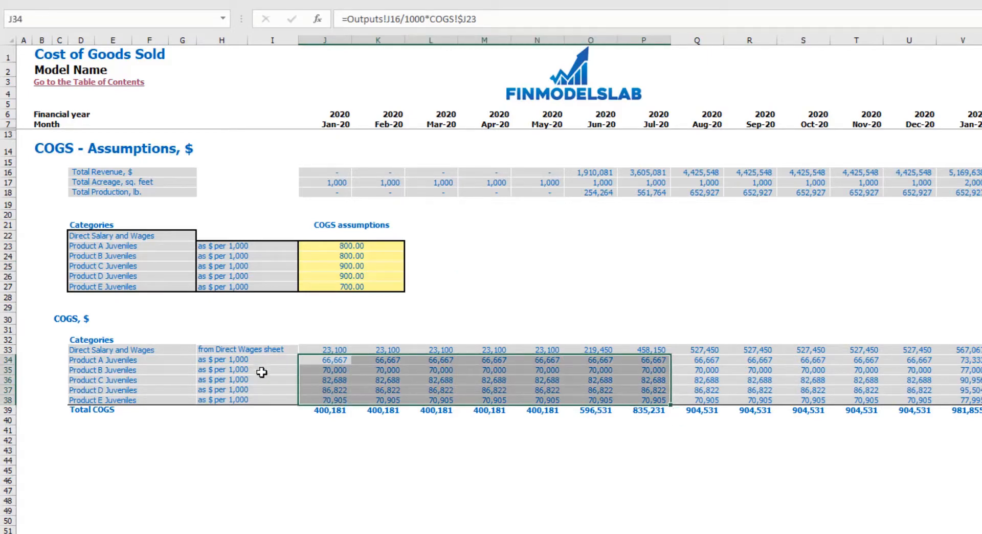
left_click(325, 460)
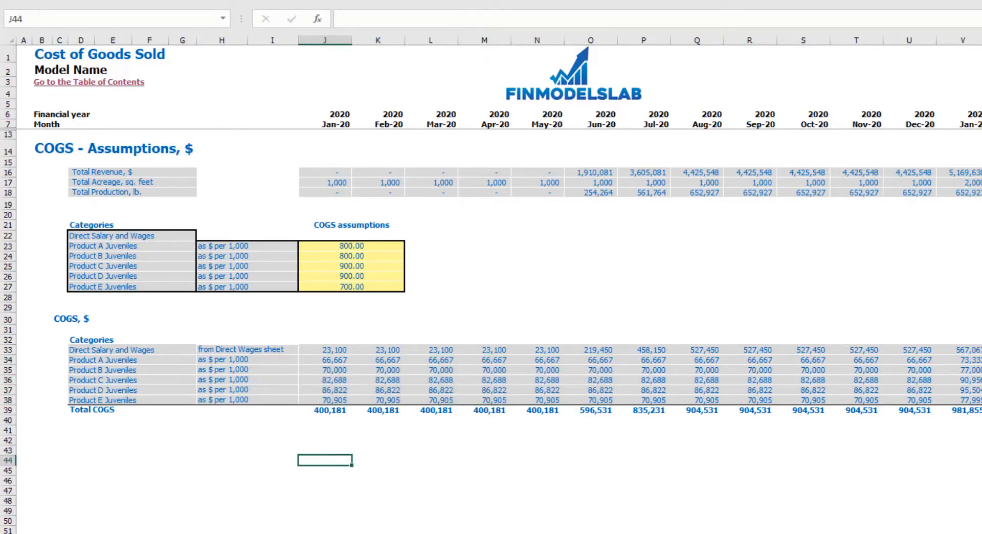
Open the Income Statement sheet and examine the COGS section with its line items and monthly amounts.
left_click(286, 533)
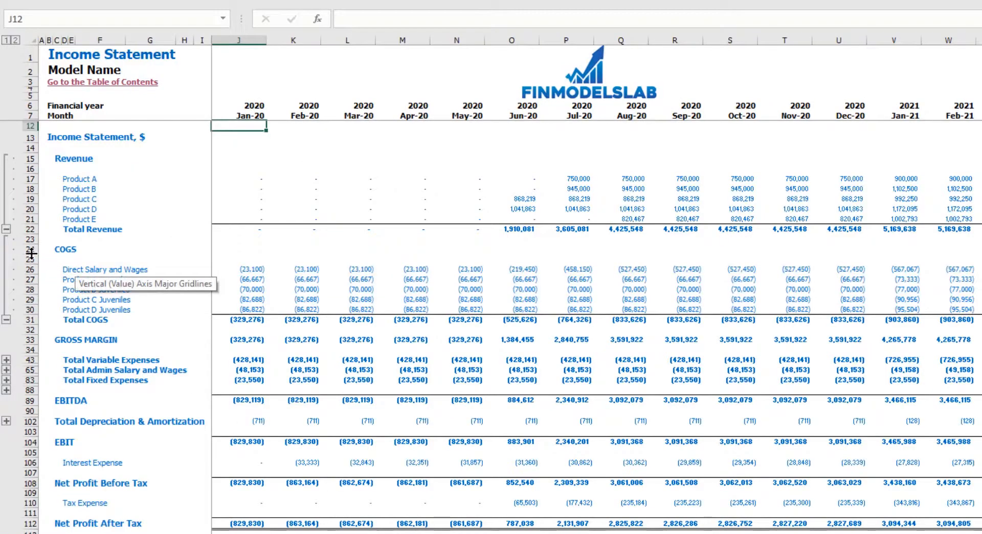
left_click_drag(26, 250, 31, 319)
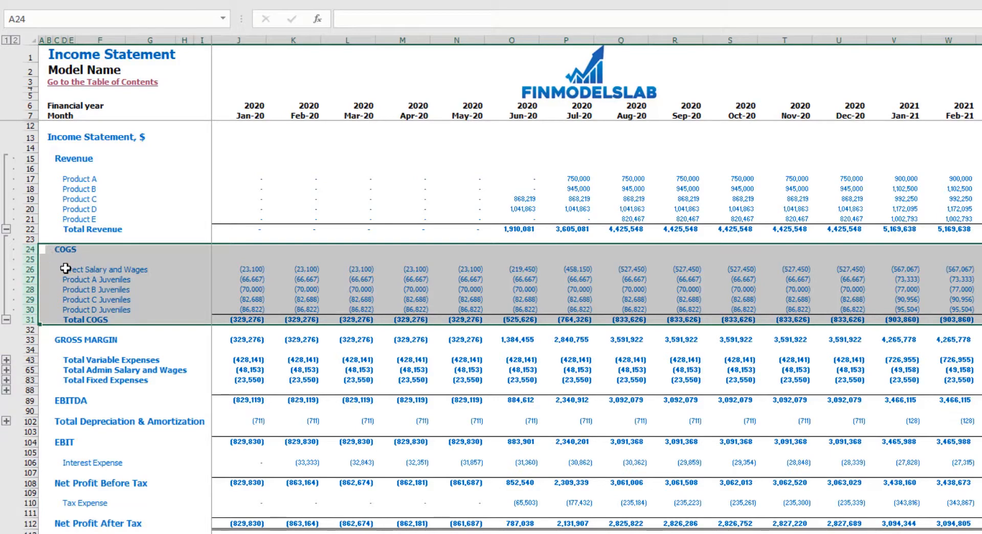
left_click(35, 253)
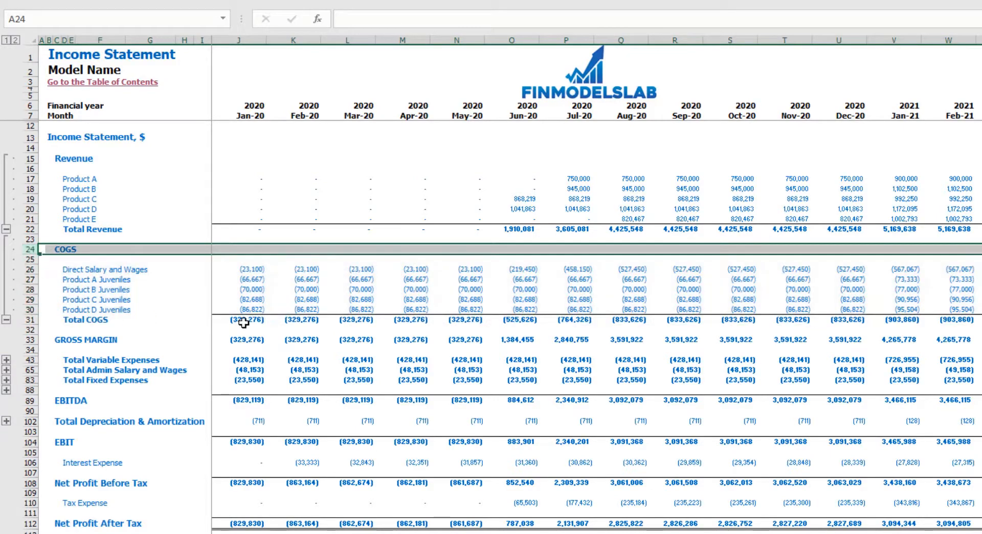
left_click_drag(71, 270, 72, 309)
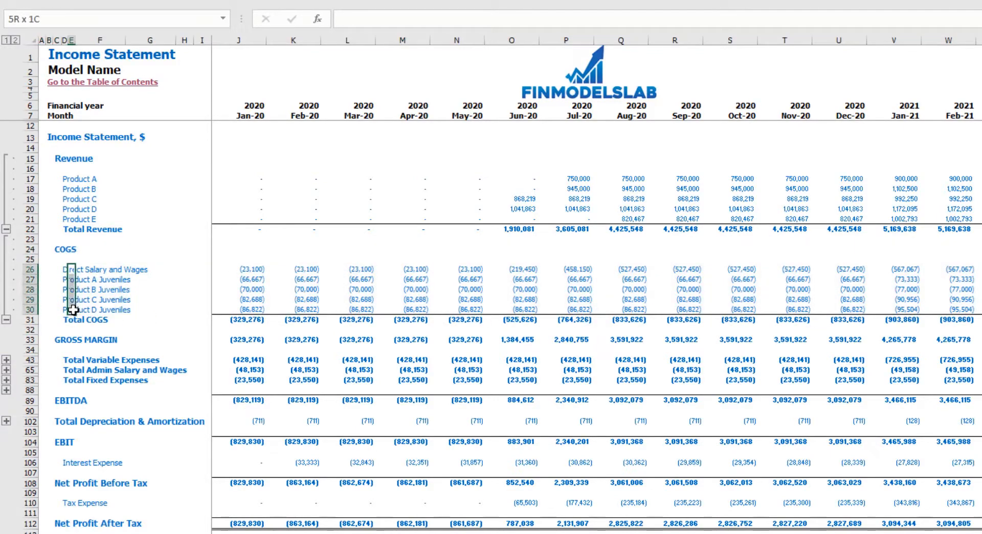
left_click_drag(251, 270, 877, 264)
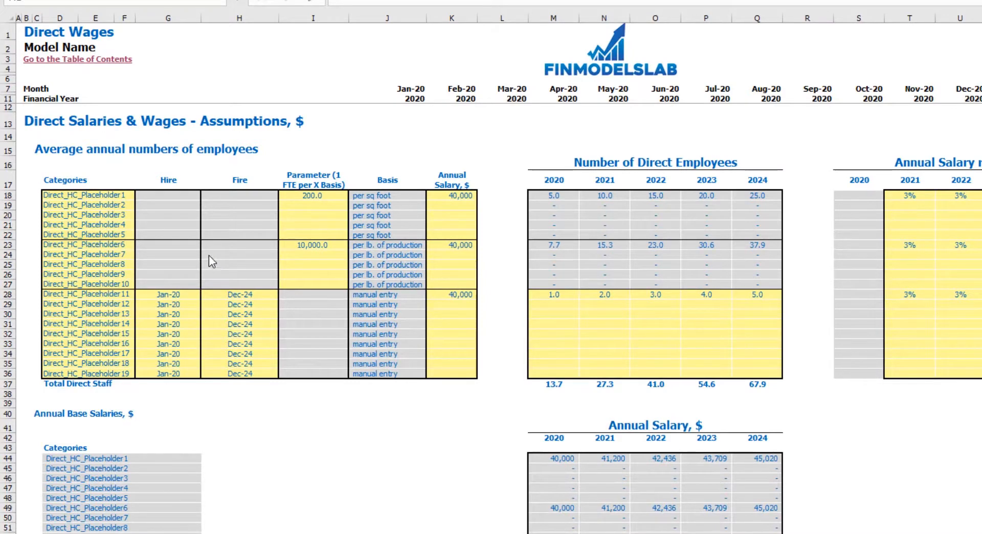
Examine the direct staff category names and the per sq foot basis on the Direct Wages sheet.
left_click(82, 196)
left_click_drag(82, 239, 84, 376)
left_click(251, 397)
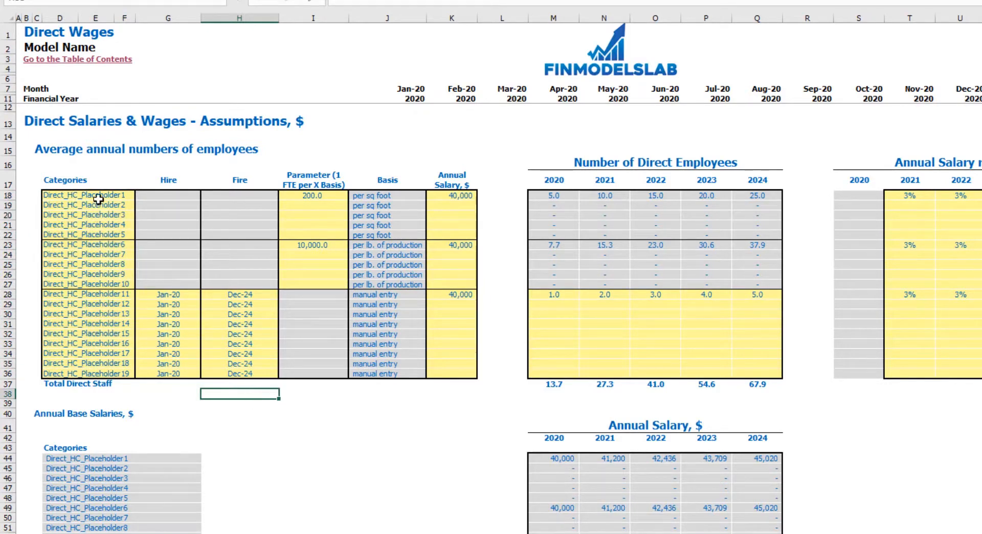
left_click_drag(95, 196, 102, 236)
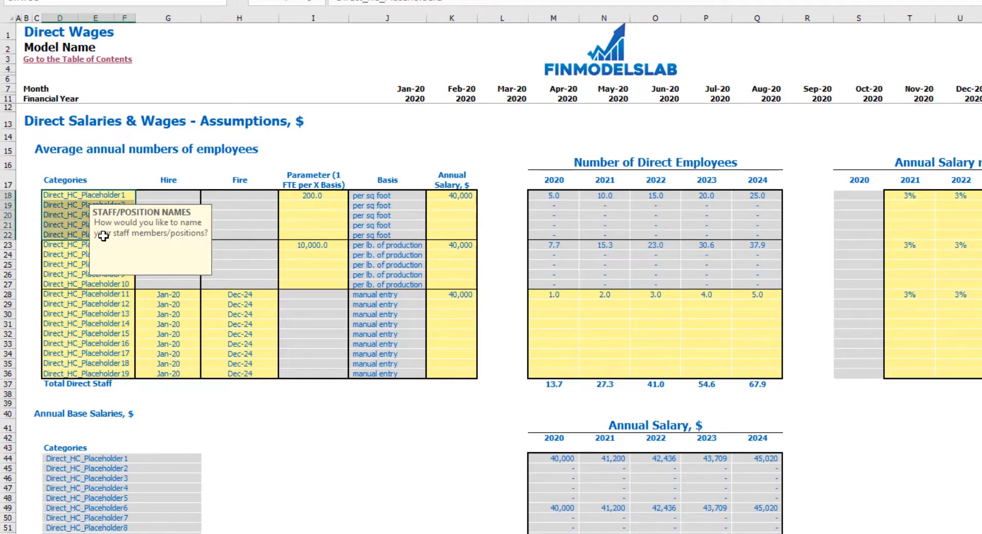
left_click(260, 442)
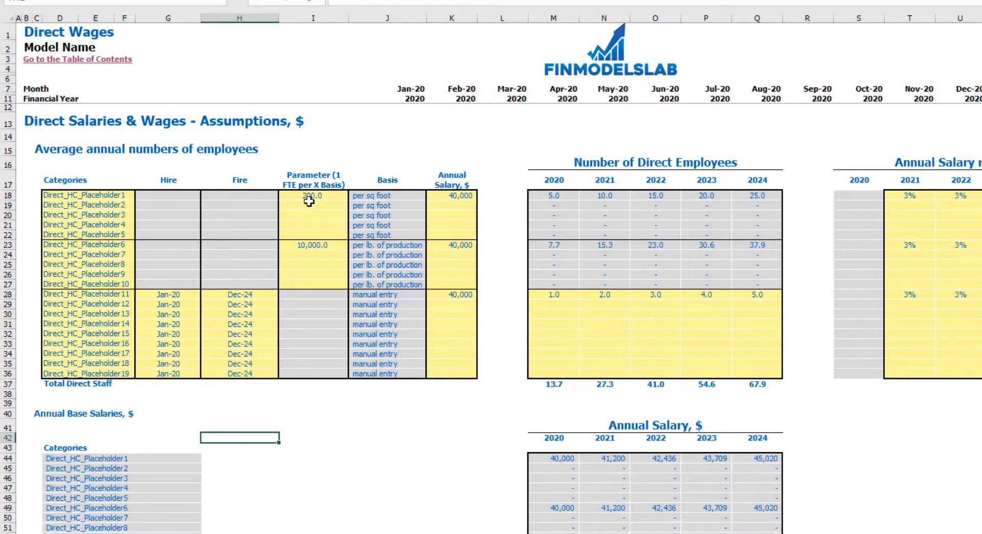
left_click_drag(361, 196, 367, 233)
left_click(369, 152)
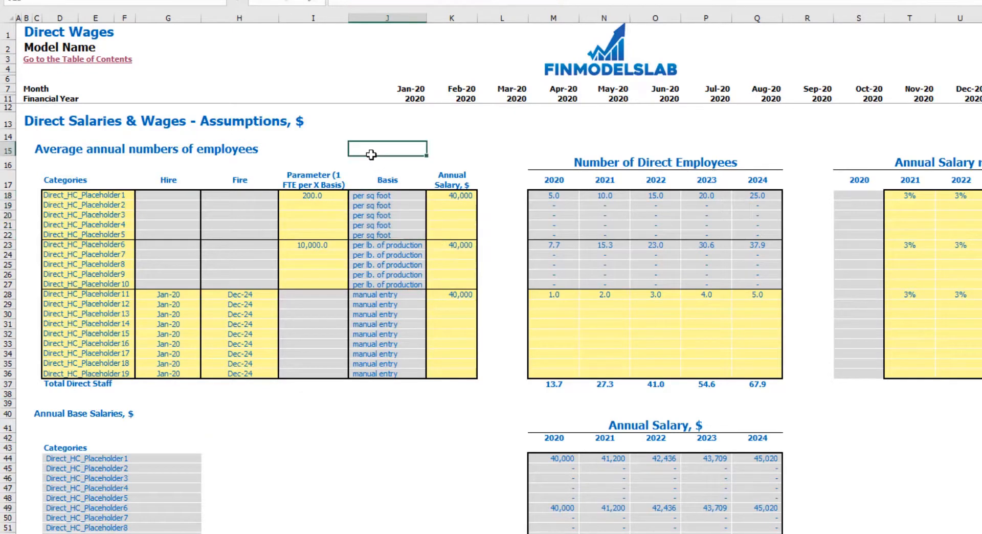
Set the FTE parameter for Direct_HC_Placeholder2 to 150 per sq foot and check the 2020 through 2024 employee numbers.
left_click(327, 197)
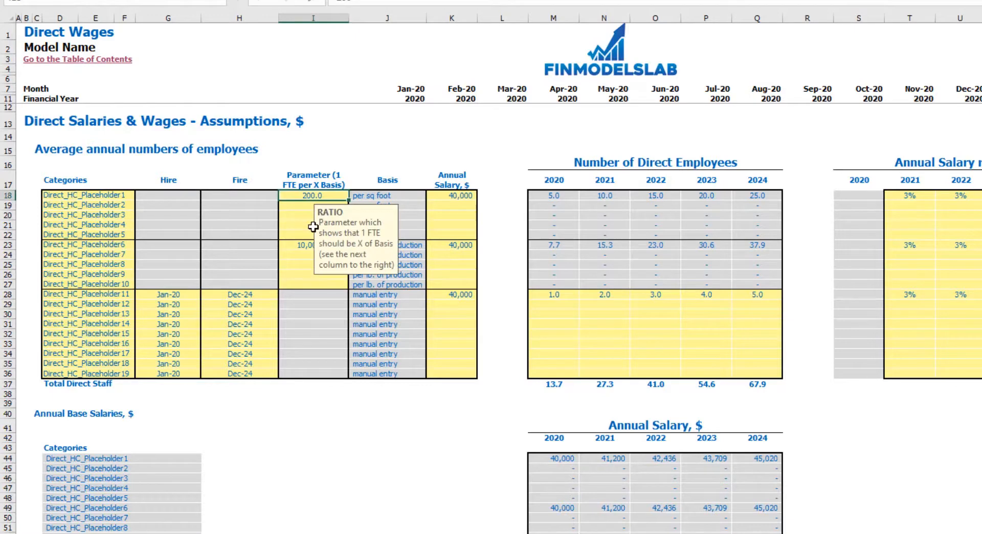
key("Down")
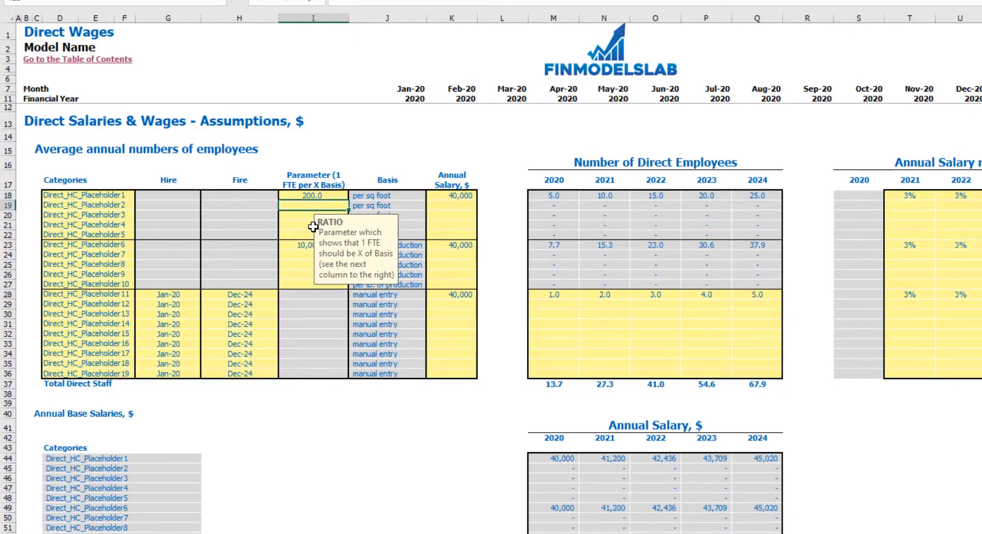
key("Return")
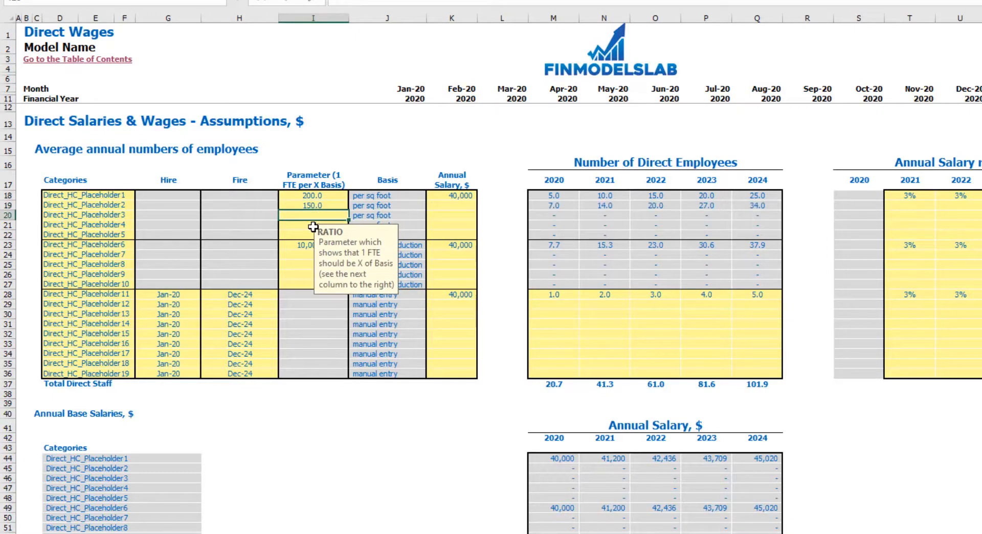
left_click(367, 199)
left_click(384, 136)
left_click_drag(553, 196, 760, 206)
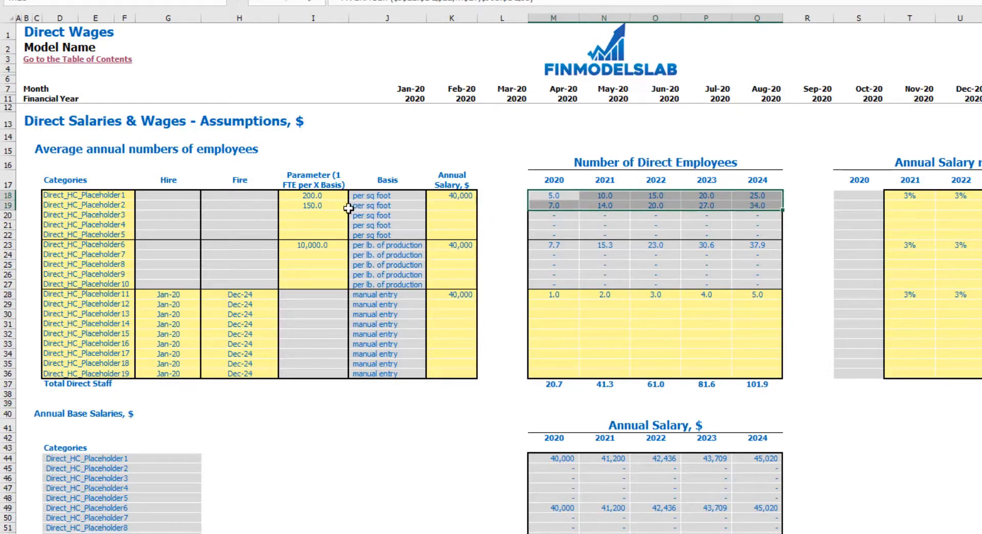
Set the annual salary for Direct_HC_Placeholder2 to 20,000.
left_click(452, 195)
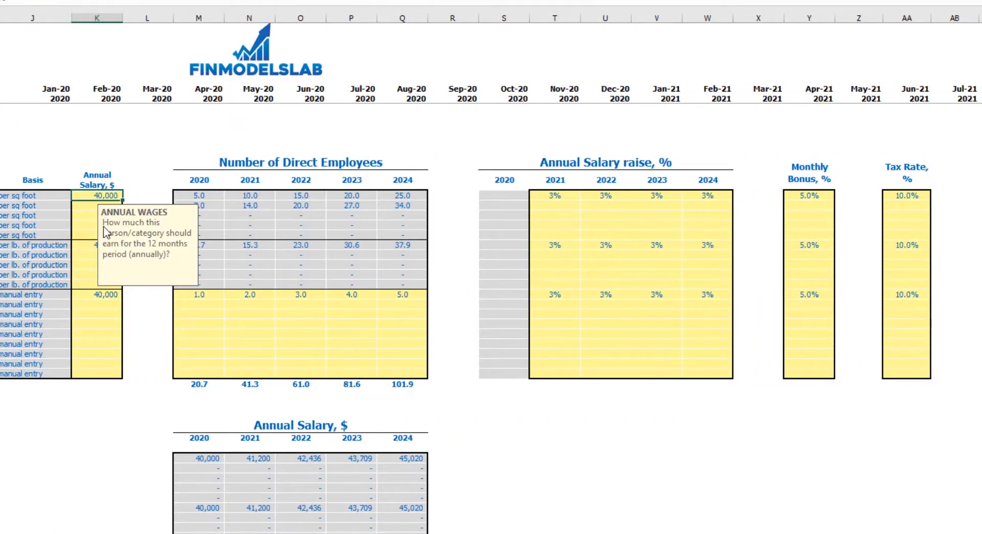
key("Down")
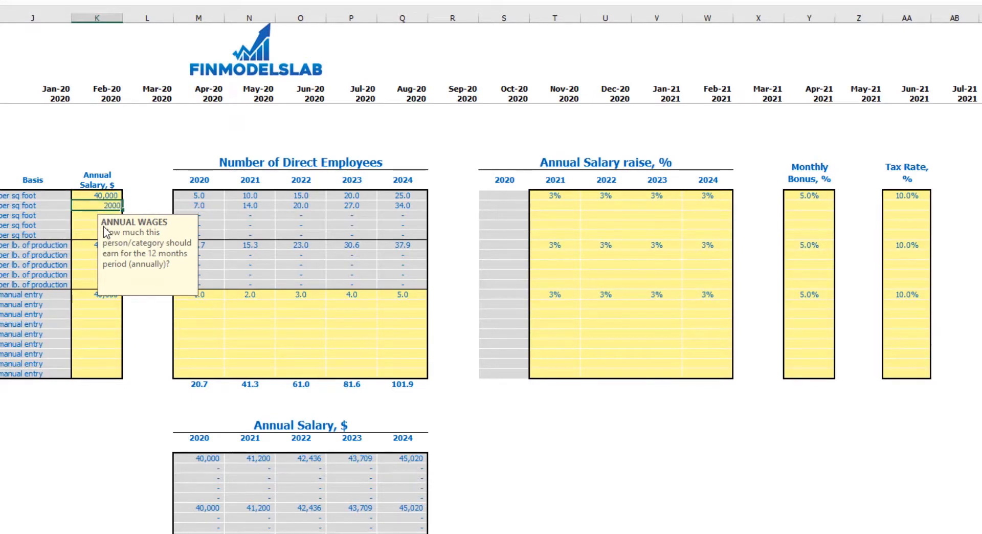
type("20000")
key("Return")
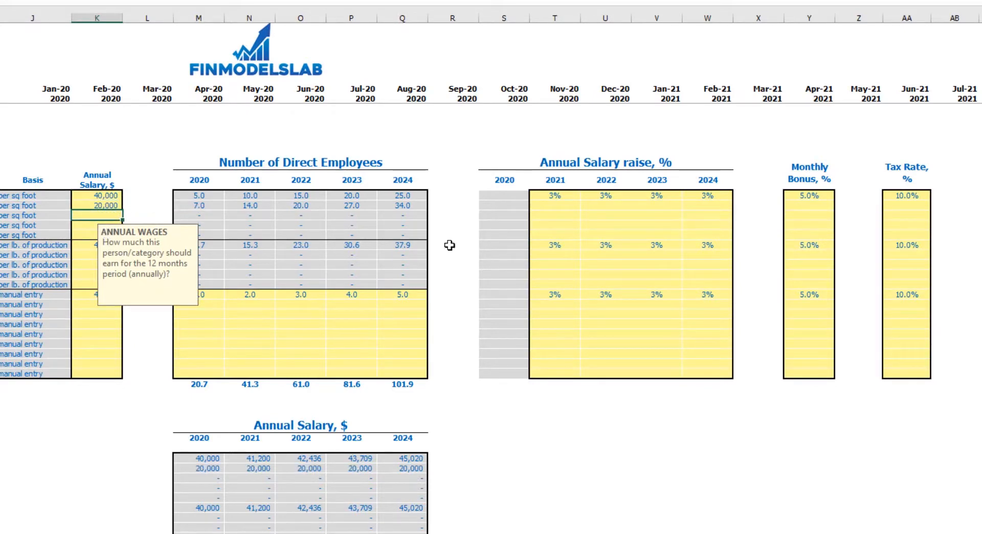
Set the second staff category's 2021 annual salary raise to 5% and copy it to 2022 through 2024.
left_click(558, 203)
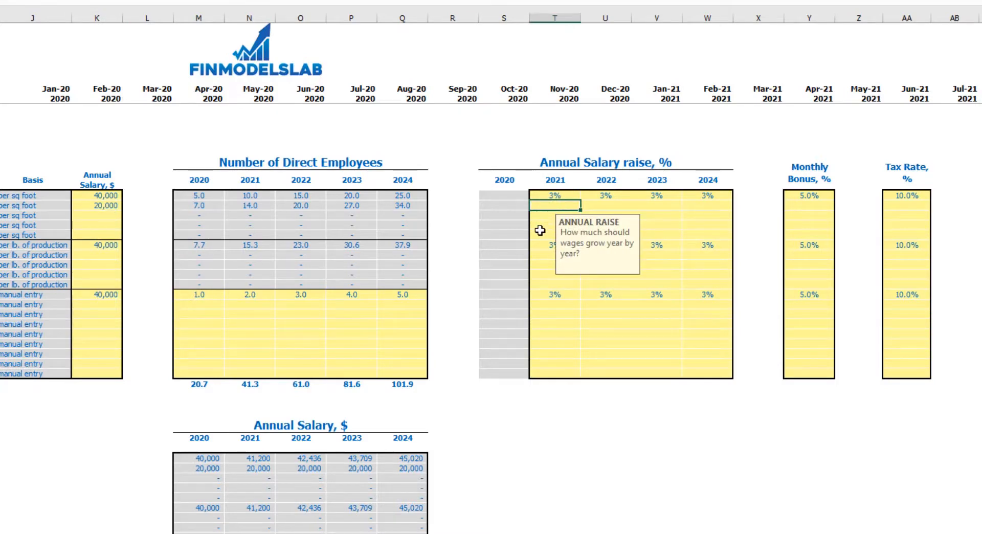
key("Return")
key("Up")
key("ctrl+c")
key("Right")
key("shift+Right")
key("shift+Right")
key("ctrl+v")
left_click(543, 391)
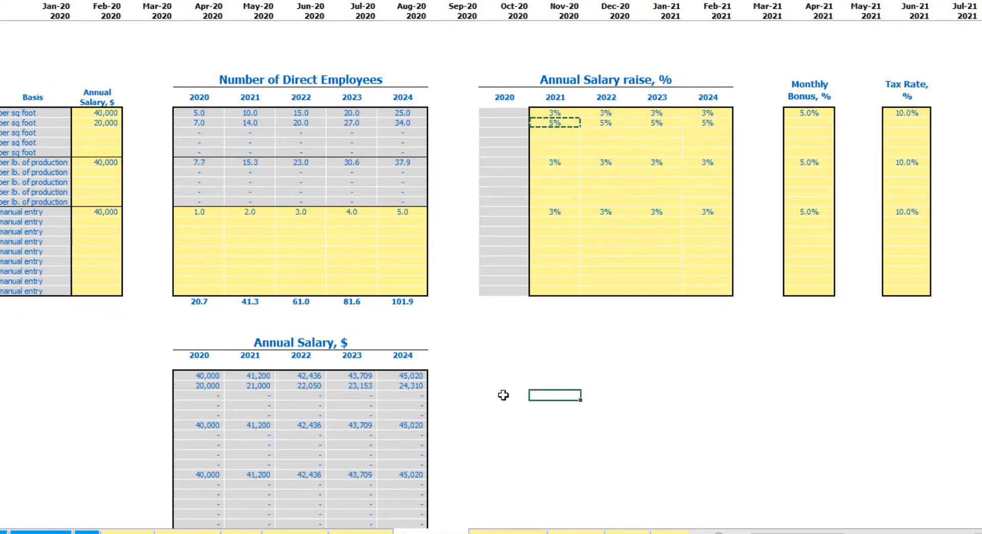
Compare the first two staff categories' calculated annual salaries with their base salary and annual raise inputs.
left_click_drag(205, 379, 412, 385)
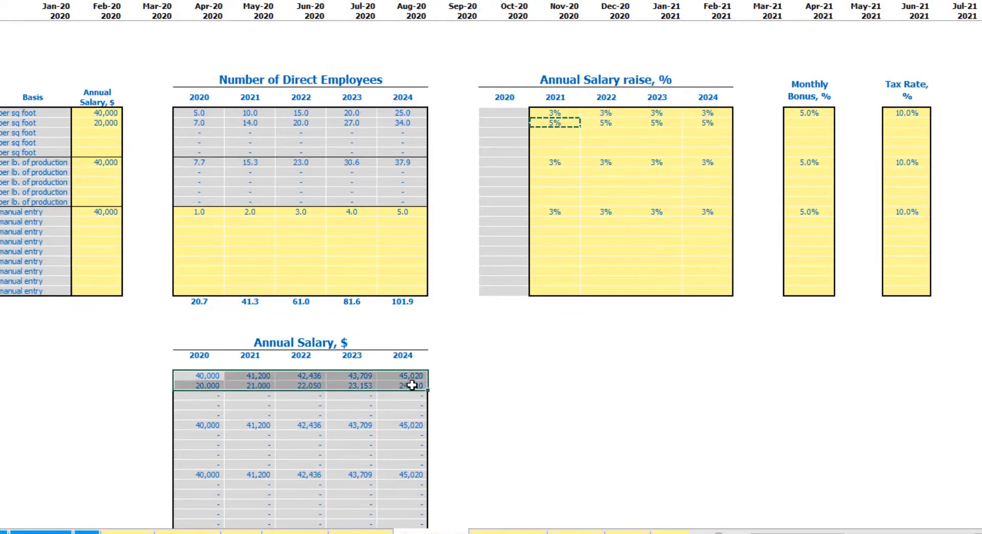
left_click(104, 114)
left_click_drag(555, 113, 717, 123)
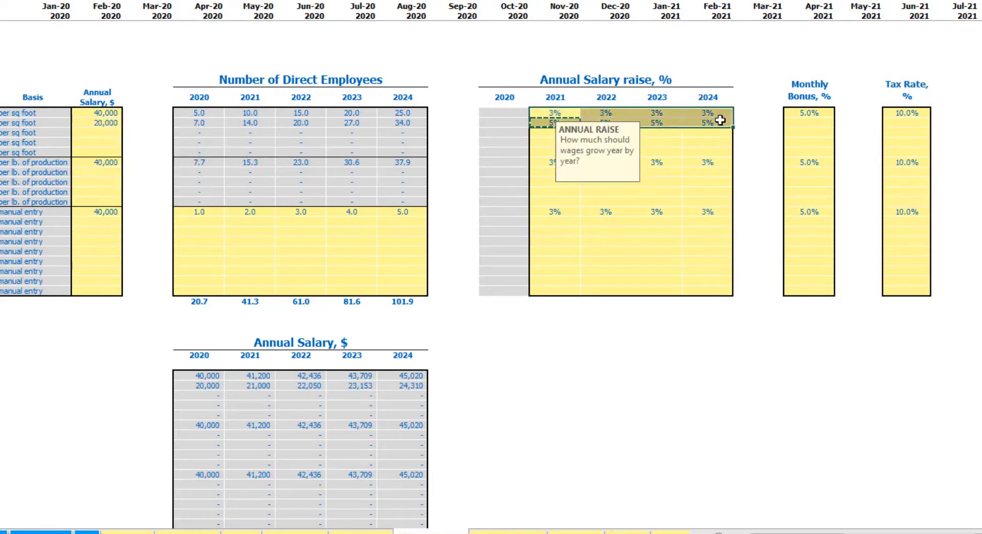
left_click(584, 392)
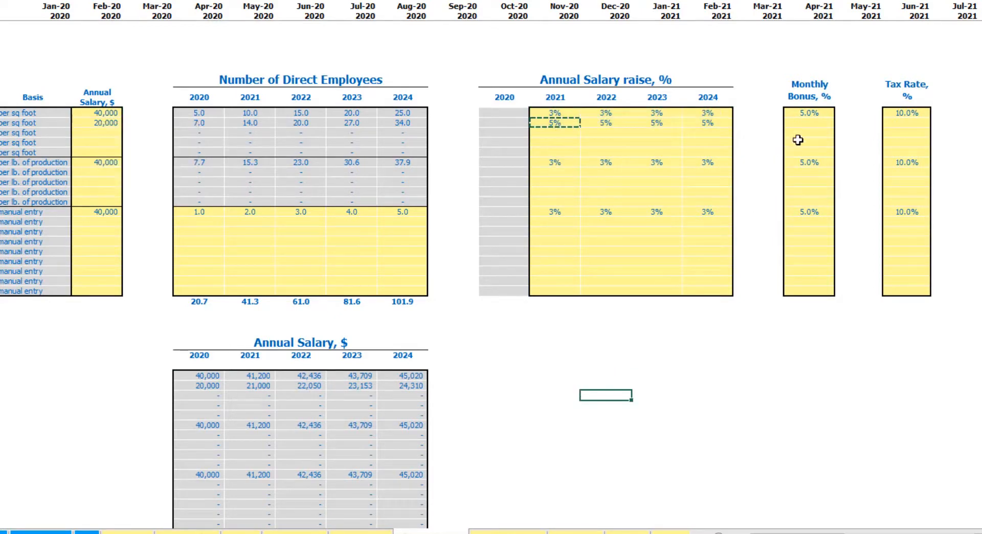
Set the monthly bonus to 10% for Direct_HC_Placeholder1 and copy it to Direct_HC_Placeholder2.
left_click(808, 110)
type("10")
key("Return")
key("Up")
key("ctrl+c")
key("Down")
key("ctrl+v")
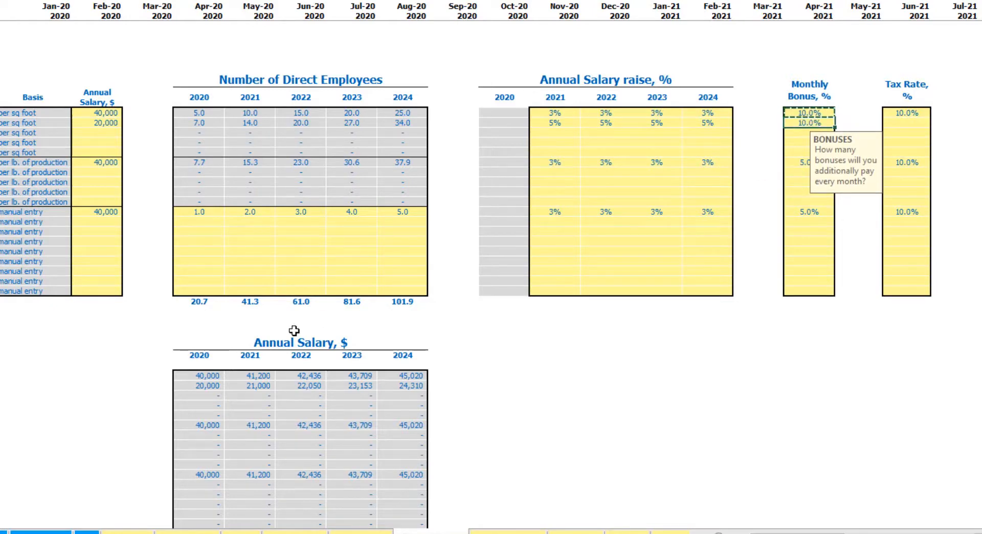
Set the tax rate to 12% for both Direct_HC_Placeholder1 and Direct_HC_Placeholder2.
left_click(911, 109)
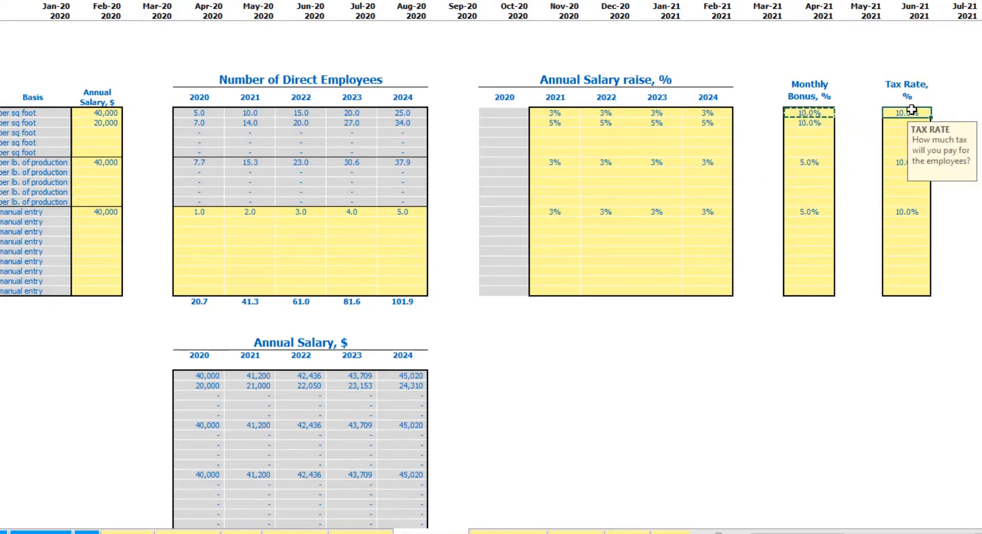
type("12")
key("Return")
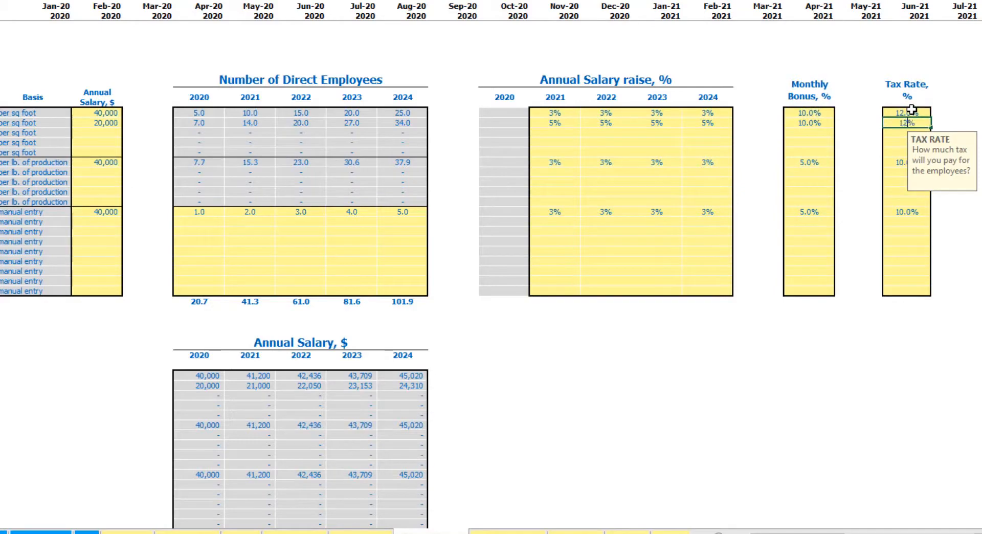
left_click(911, 110)
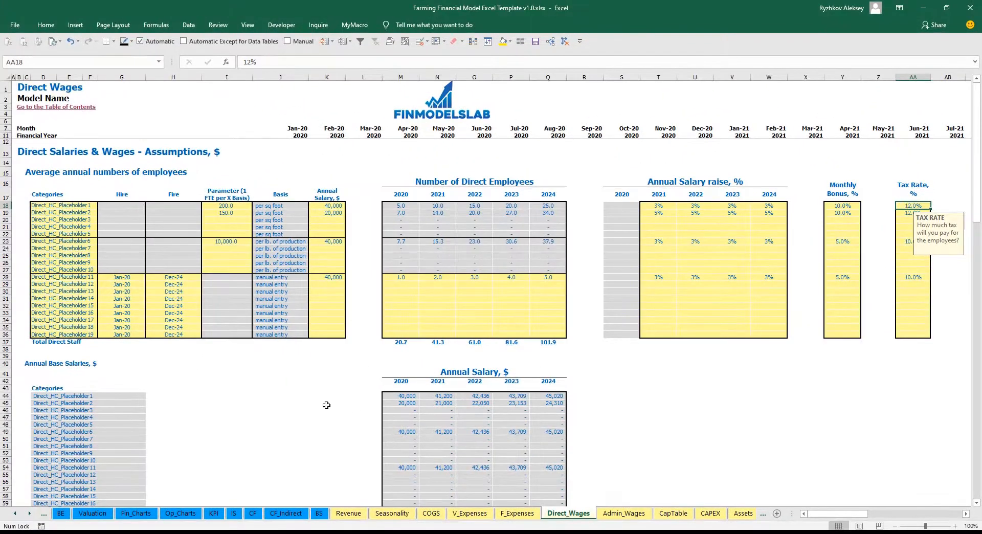
Review the calculated total direct staff numbers, monthly base salaries, monthly bonuses and monthly base taxes below the assumptions.
scroll(318, 401, "down", 13)
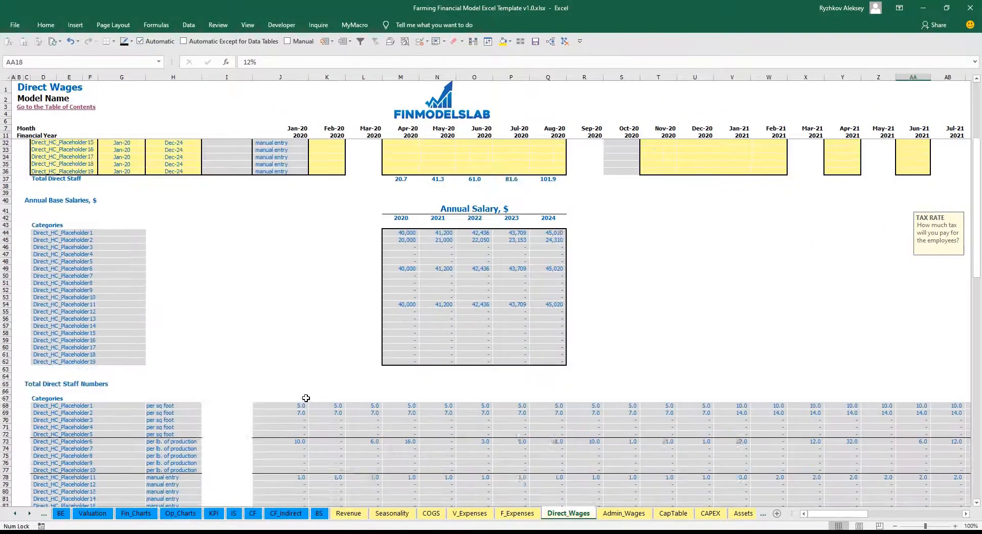
left_click_drag(5, 237, 5, 288)
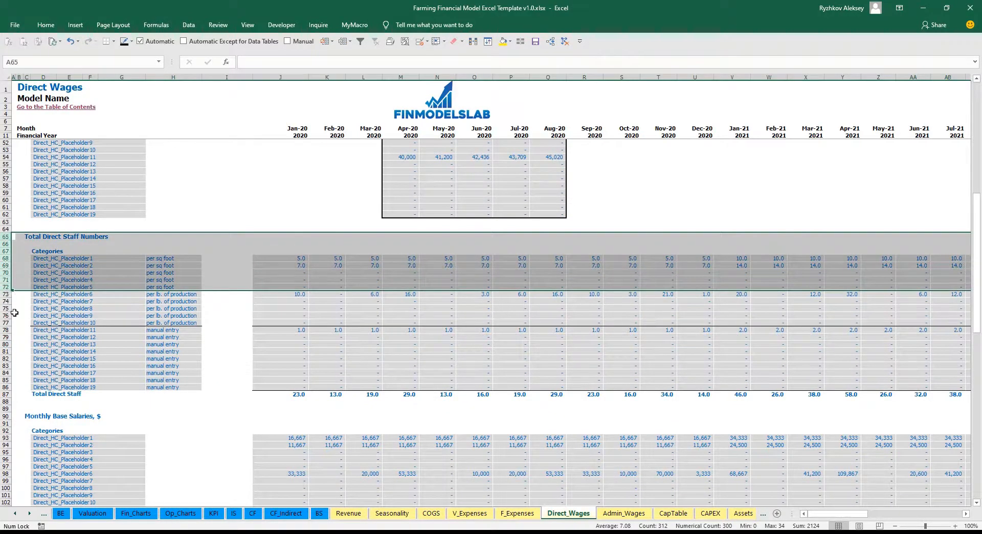
scroll(24, 341, "down", 17)
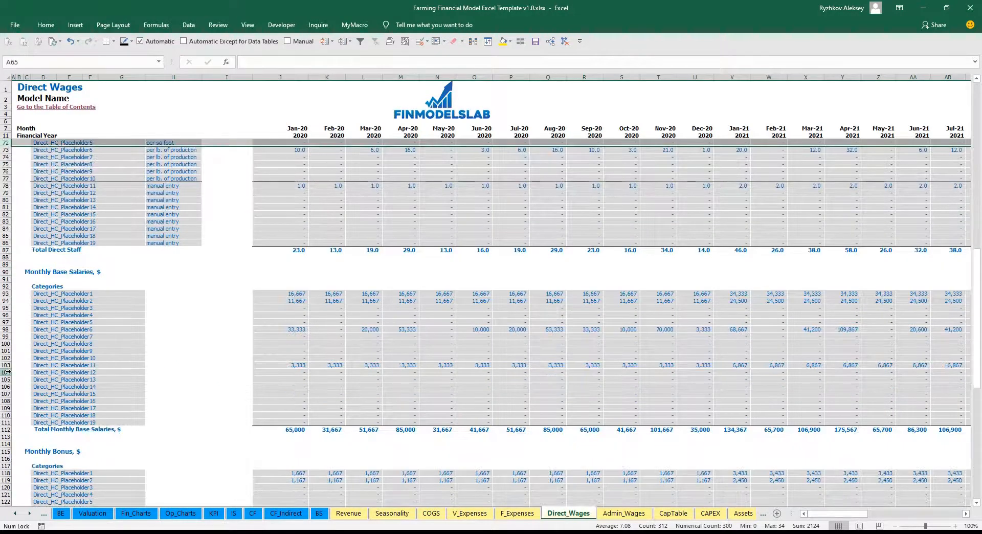
scroll(6, 230, "down", 7)
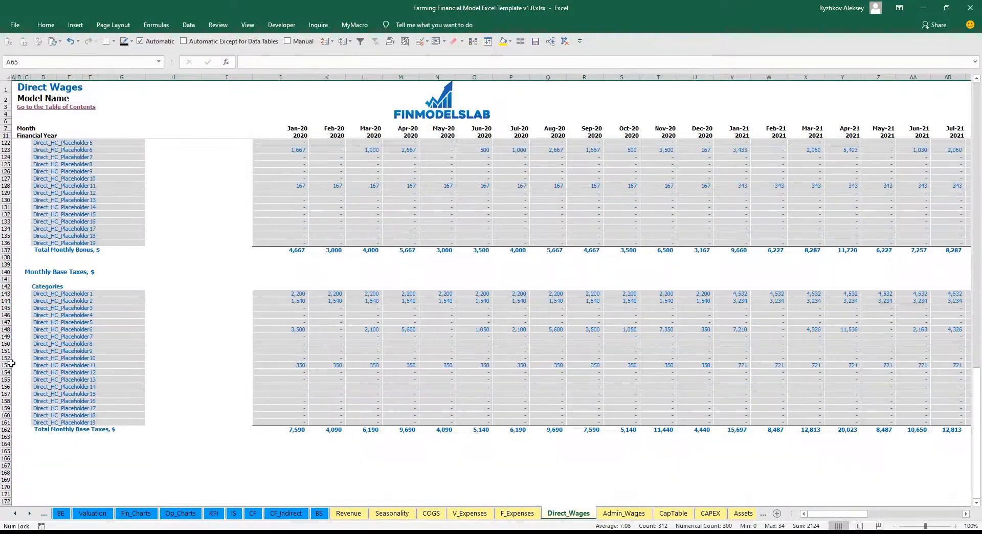
scroll(241, 364, "up", 20)
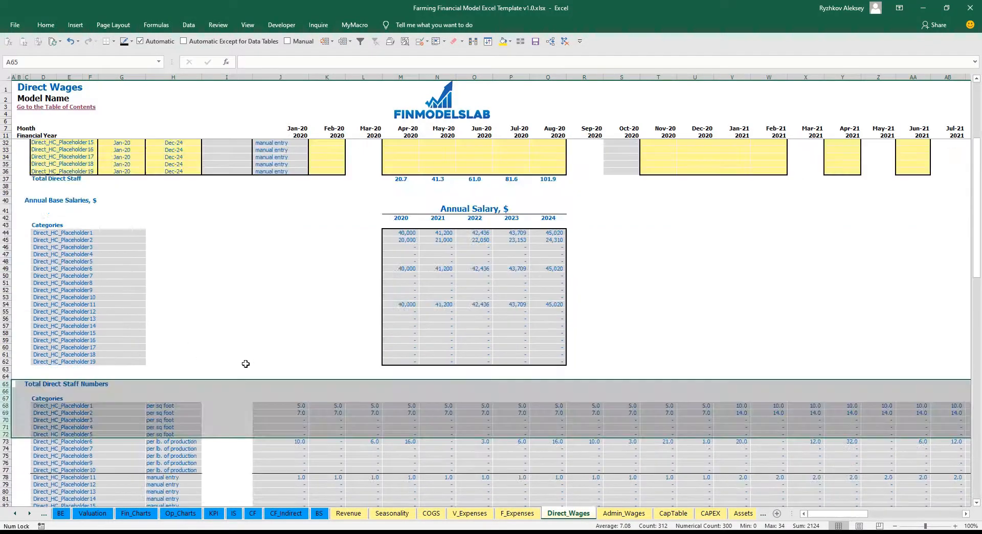
left_click(285, 365)
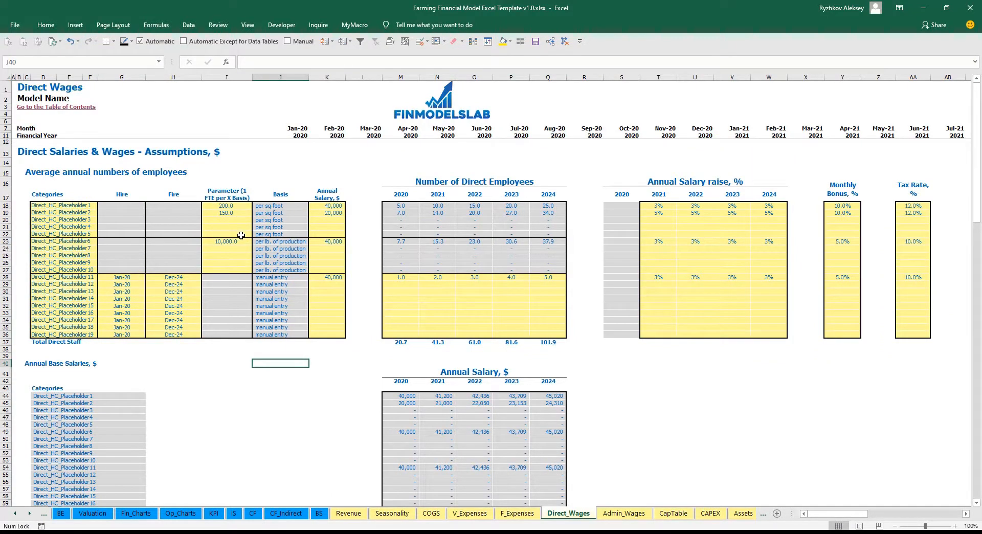
Examine the production-based category Direct_HC_Placeholder6: its FTE parameter, basis, annual salary, raises, bonus, tax rate and employee numbers for 2020 to 2024.
left_click(284, 241)
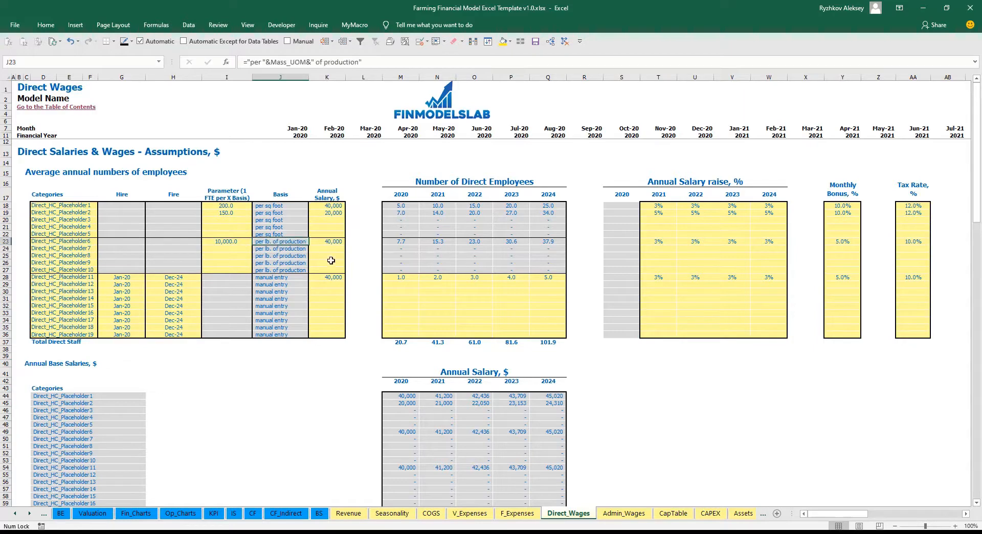
key("Left")
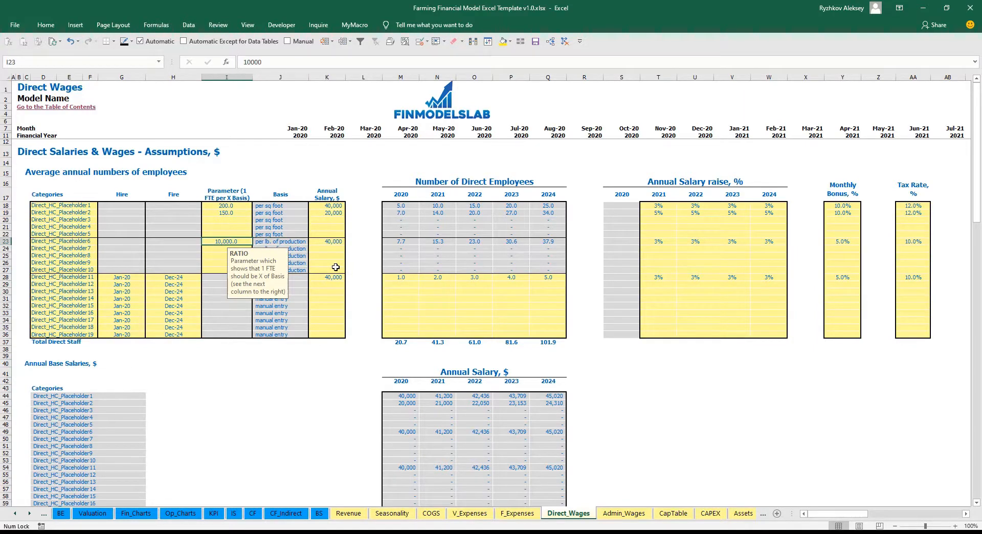
key("Right")
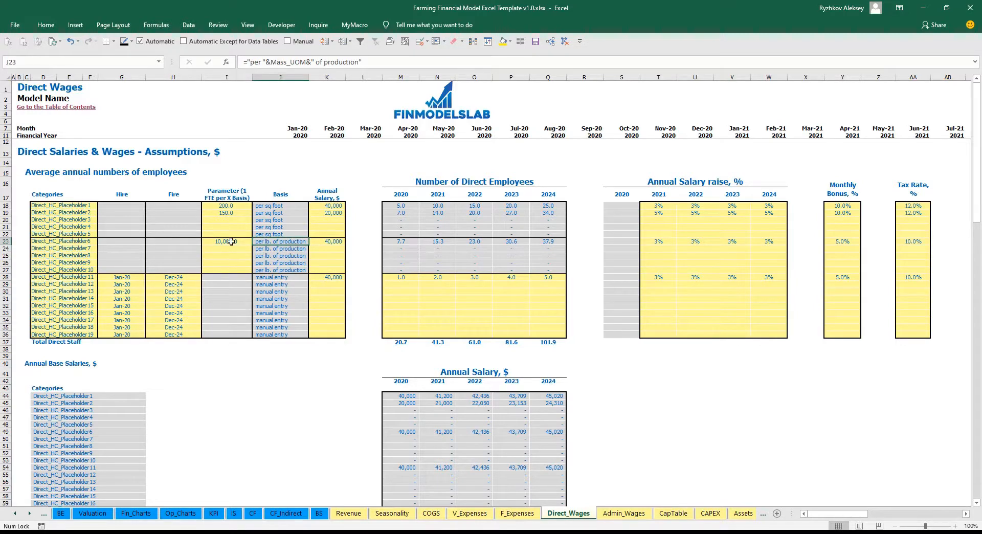
left_click(323, 242)
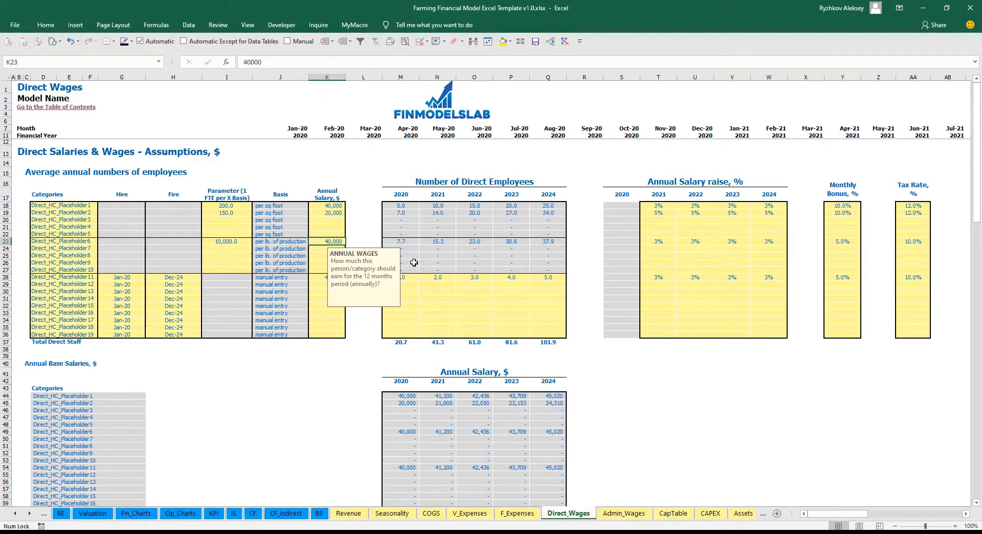
left_click(669, 240)
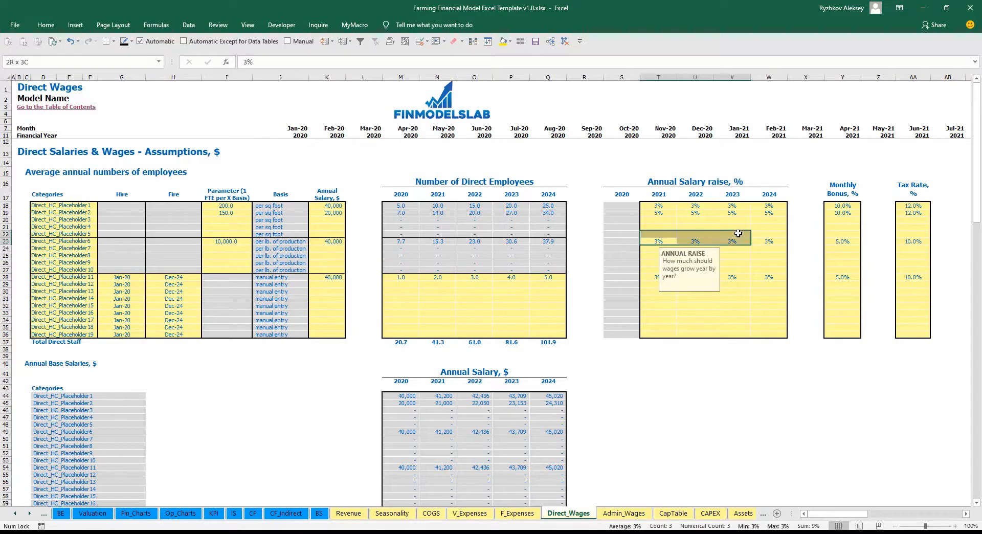
left_click(840, 244)
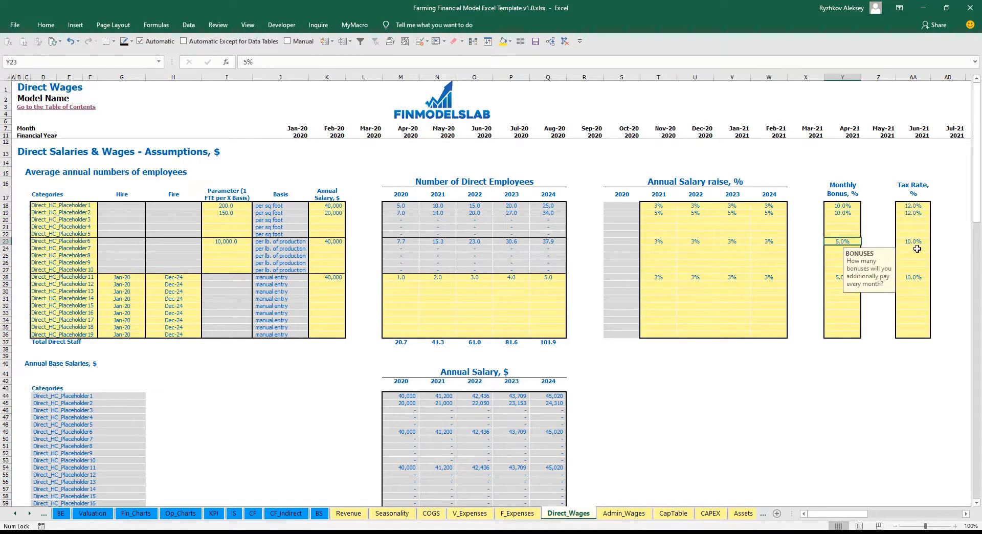
left_click(916, 244)
left_click_drag(397, 242, 555, 242)
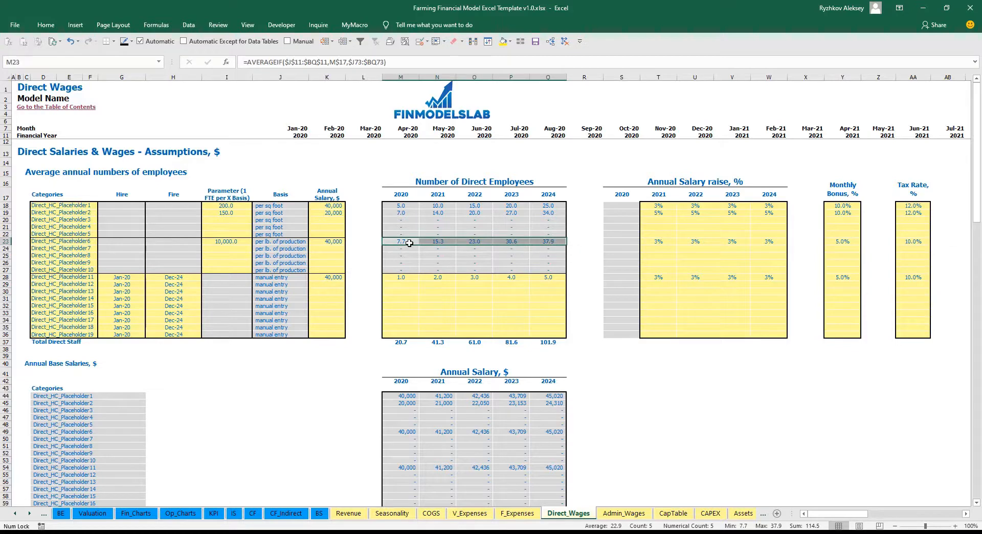
left_click(292, 241)
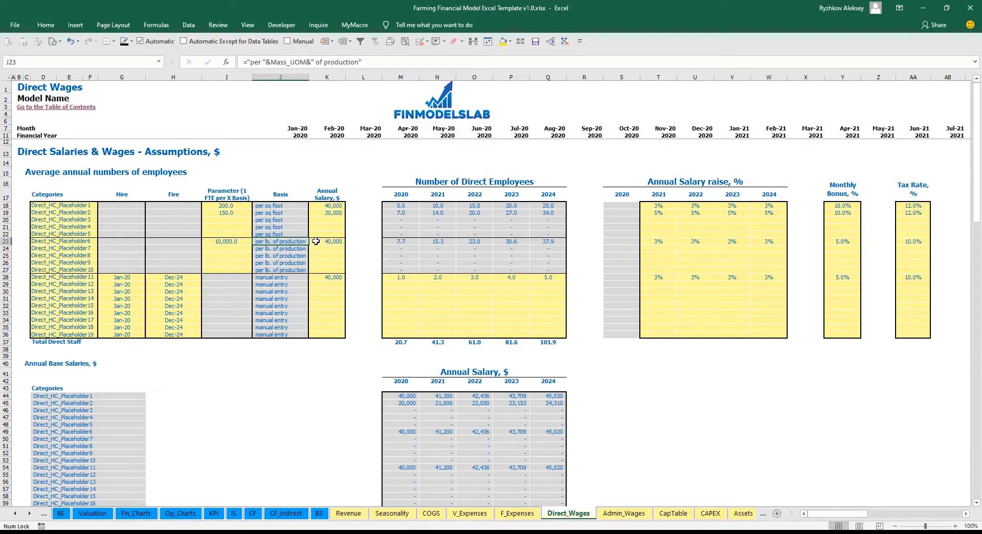
Set the hire date of the first manual-entry category, Direct_HC_Placeholder11, to Feb-20 and check its fire date.
left_click(63, 279)
left_click(207, 395)
left_click_drag(78, 280, 82, 337)
left_click(150, 367)
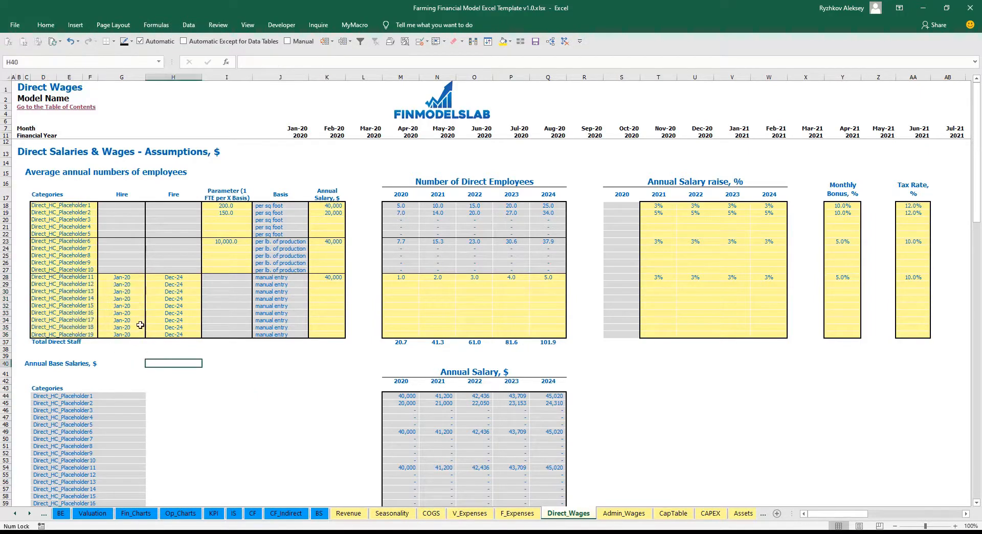
left_click(136, 279)
left_click(149, 277)
left_click(127, 292)
left_click(178, 277)
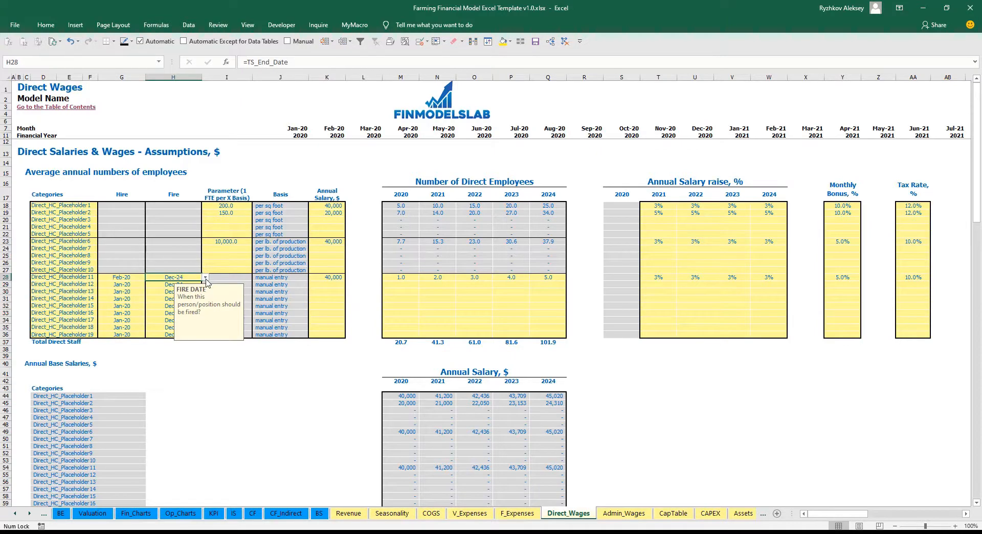
left_click(288, 391)
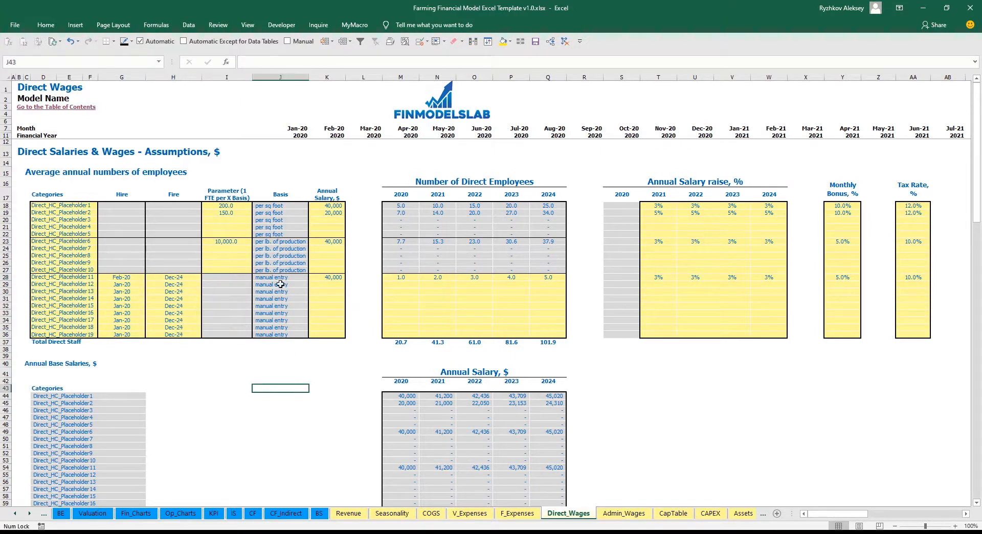
Set the annual salary of the manual-entry category Direct_HC_Placeholder11 to 10,000.
left_click_drag(278, 279, 281, 335)
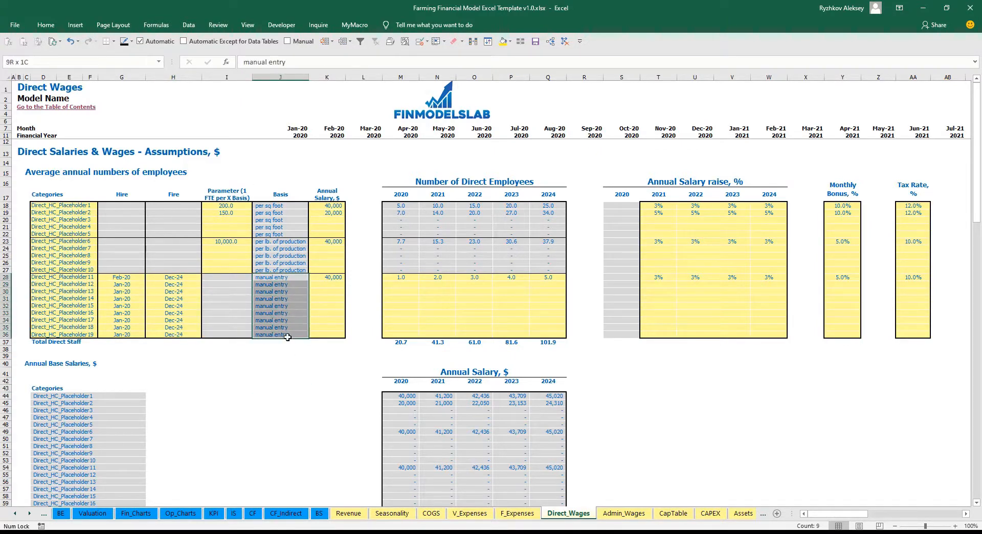
left_click(333, 276)
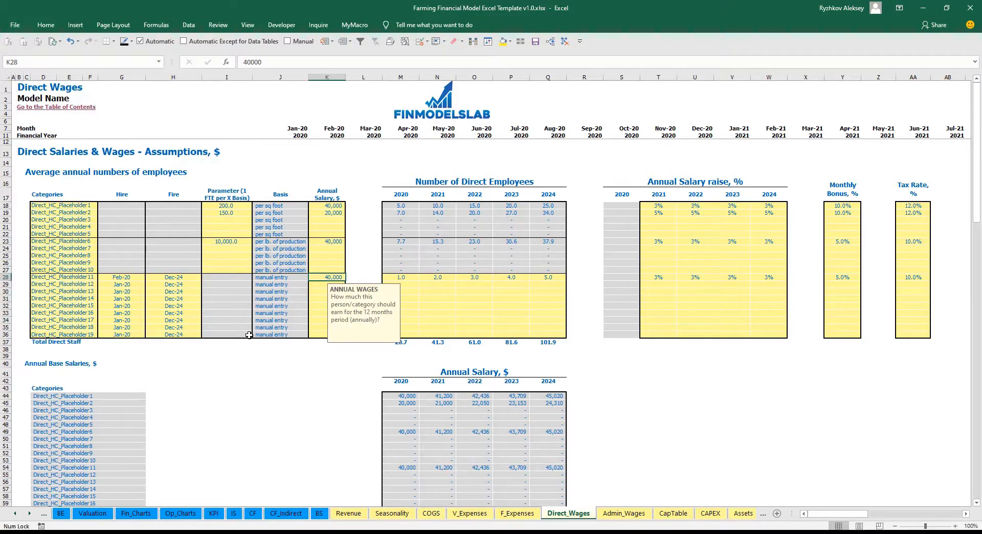
type("10,0")
type("00")
key("Return")
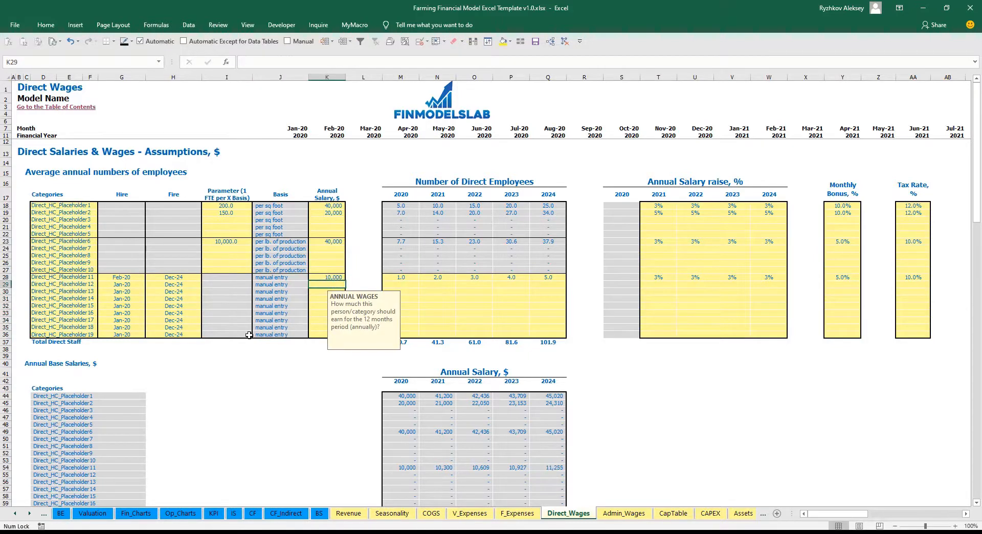
Enter 2, 4, 6, 8 and 10 as Direct_HC_Placeholder11's number of direct employees for 2020 through 2024.
left_click(402, 279)
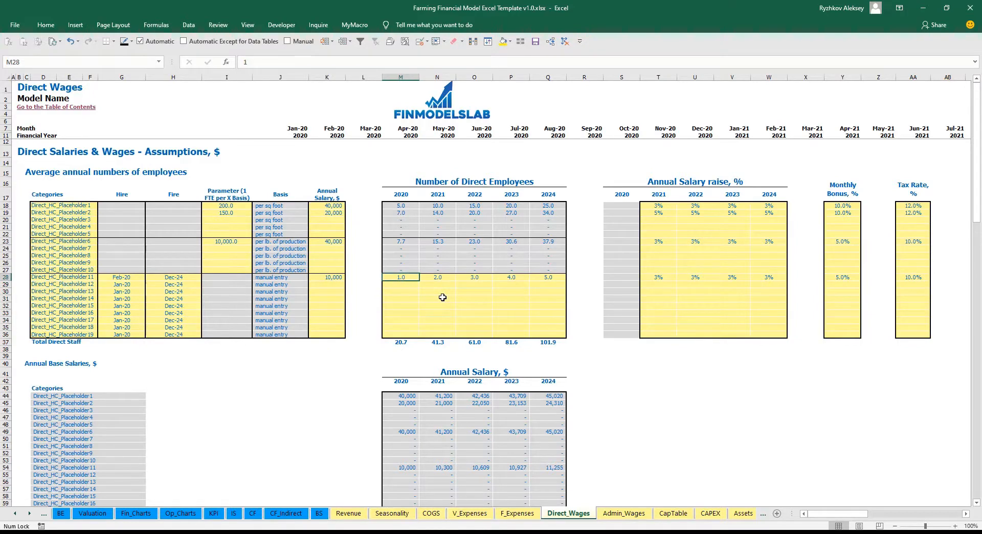
type("2")
key("Tab")
type("4")
key("Tab")
type("6")
key("Tab")
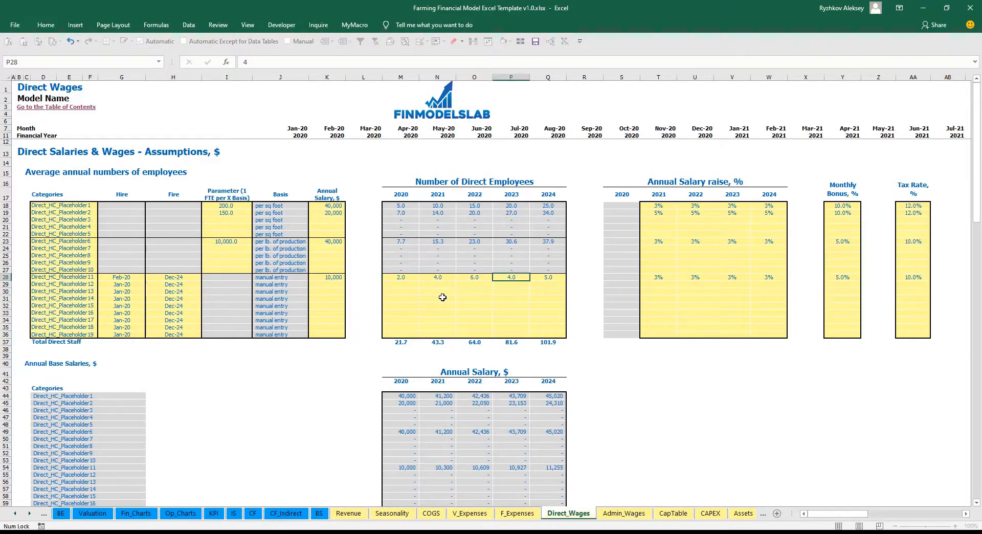
type("8")
key("Tab")
type("1")
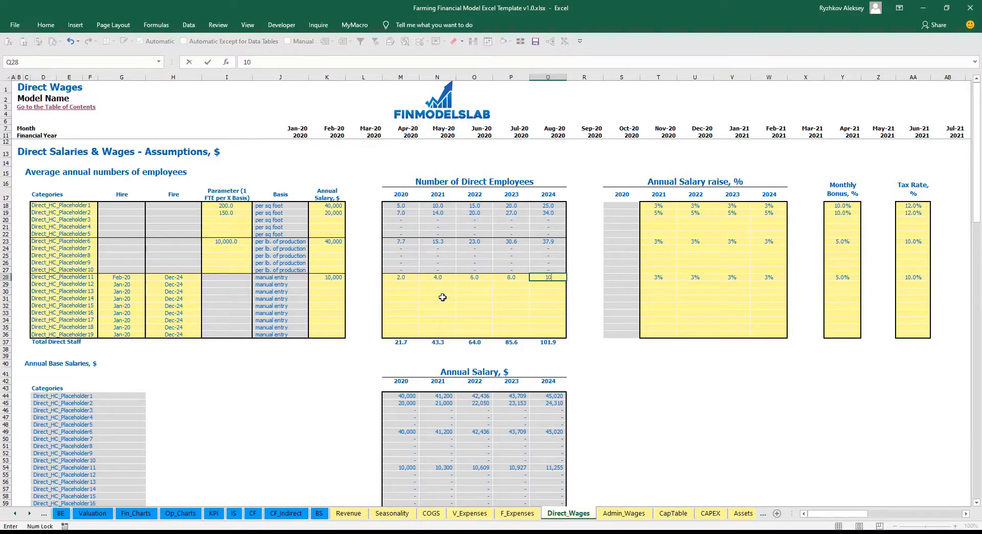
key("Return")
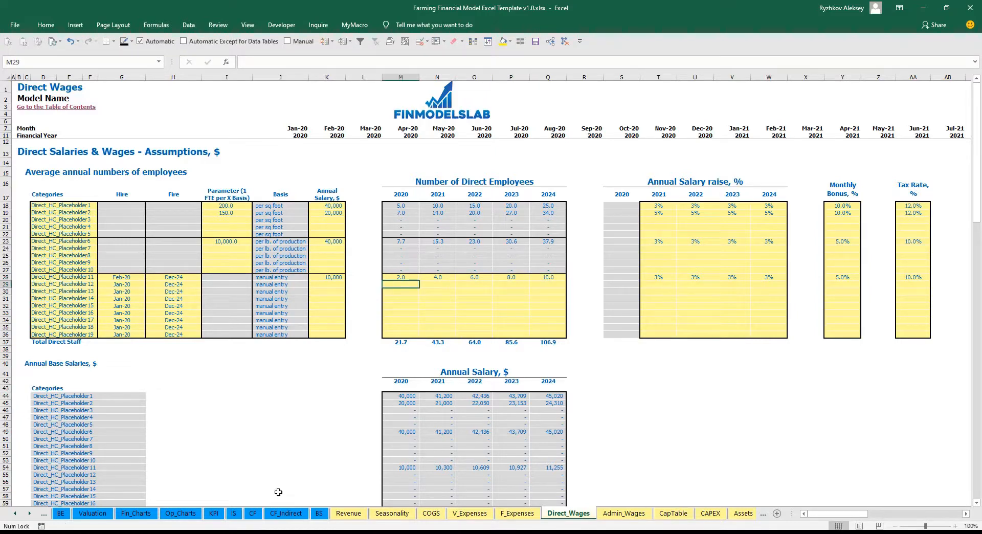
Open the income statement and expand the Total COGS details to view the direct cost lines.
left_click(235, 513)
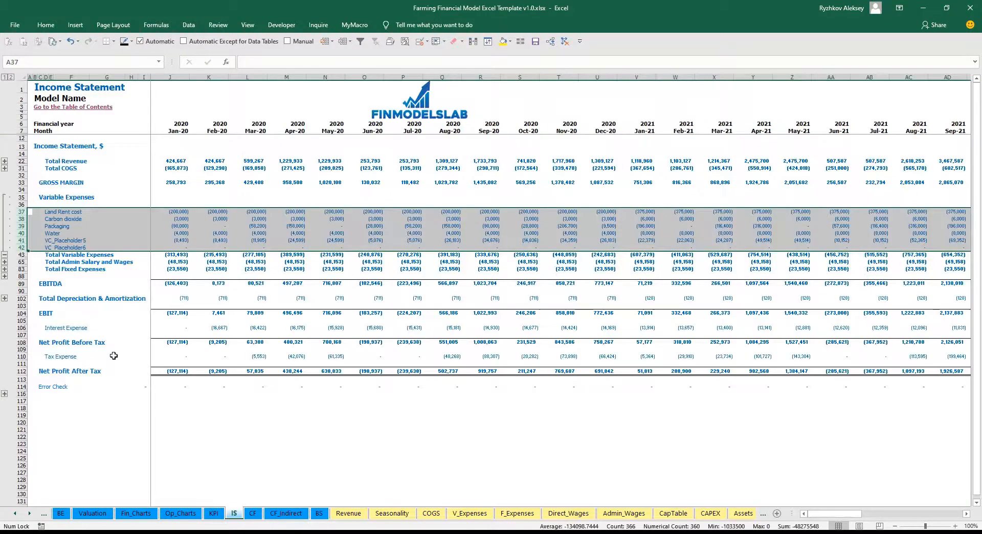
left_click(5, 169)
left_click(16, 190)
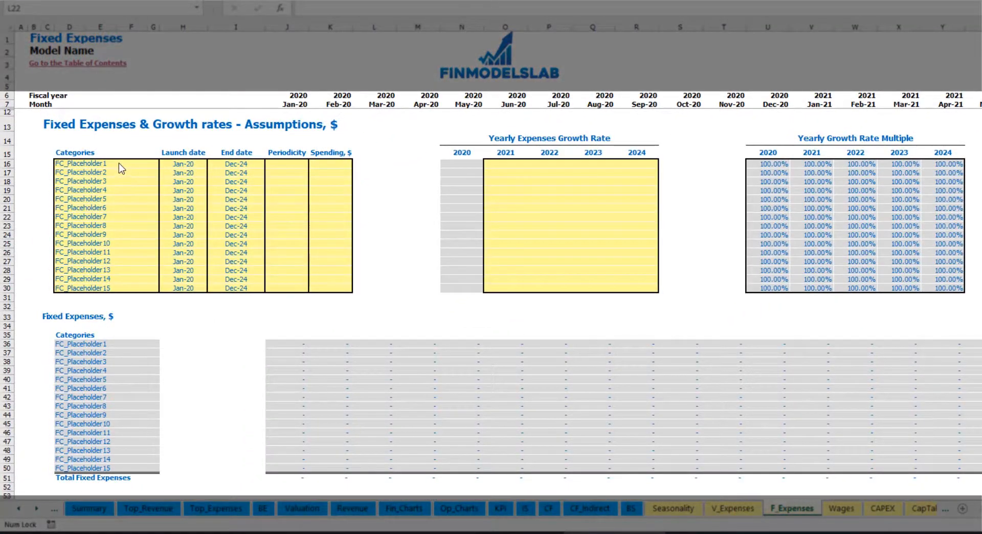
Rename the first fixed expense category, FC_Placeholder1, as Utilities.
left_click(106, 164)
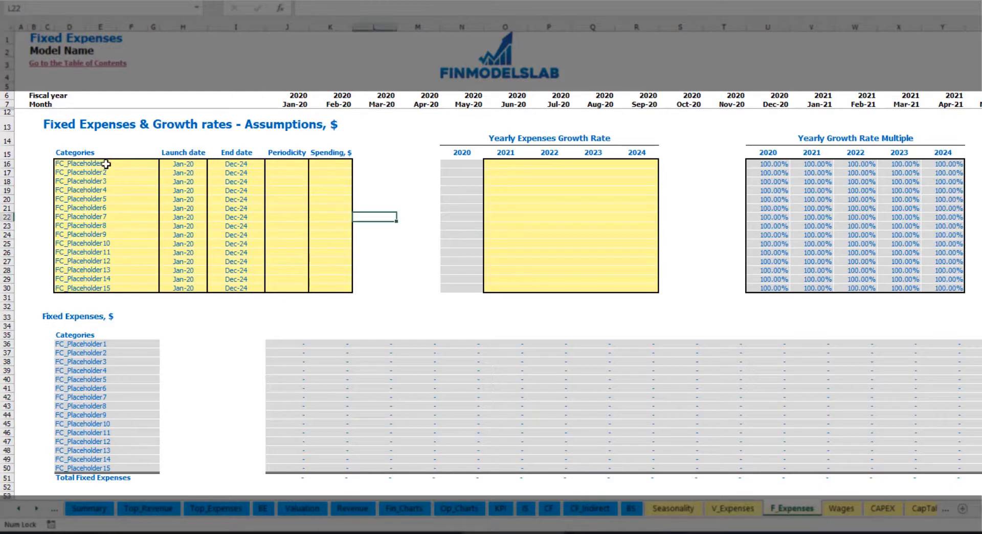
type("Util")
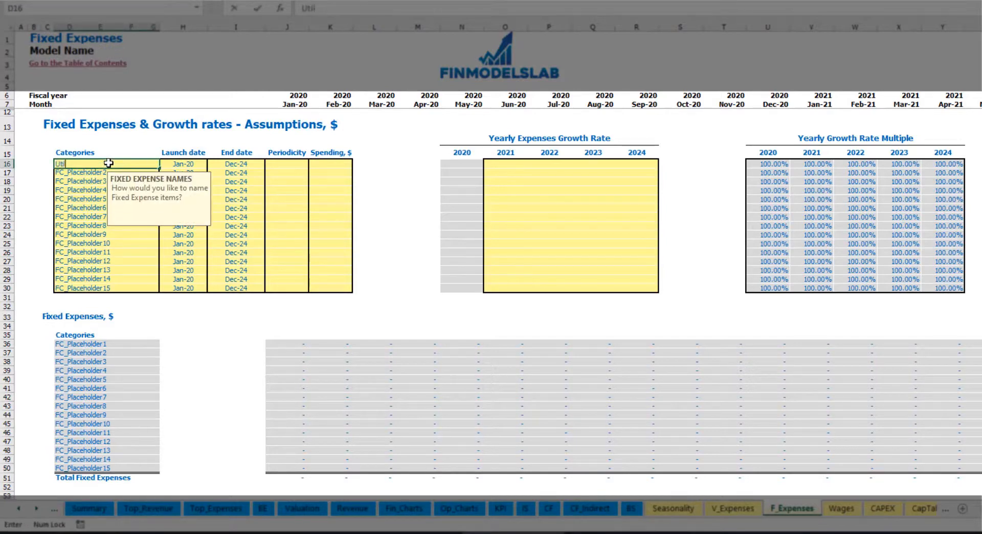
type("ities")
key("Return")
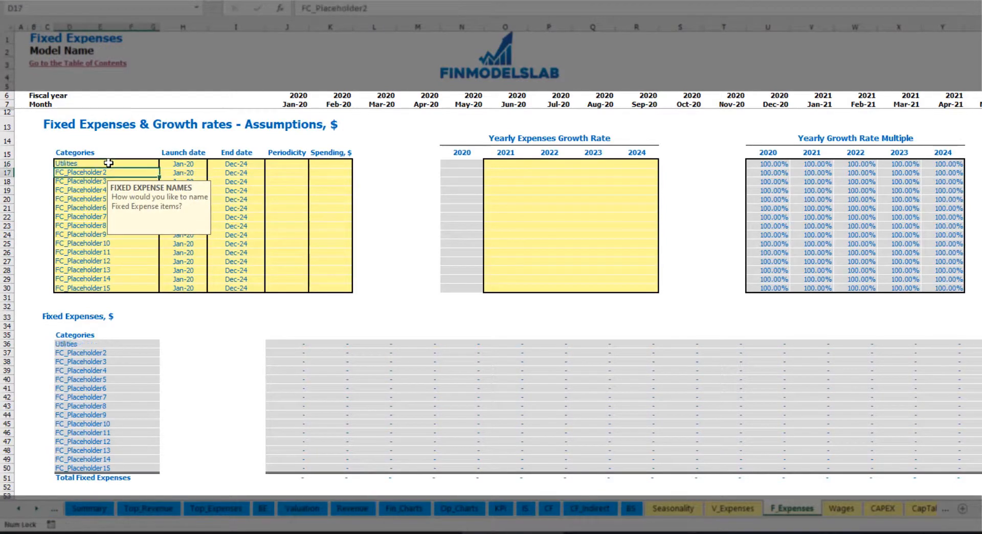
Set the launch date of the Utilities fixed expense to Mar-20.
left_click(184, 164)
left_click(212, 164)
left_click(193, 191)
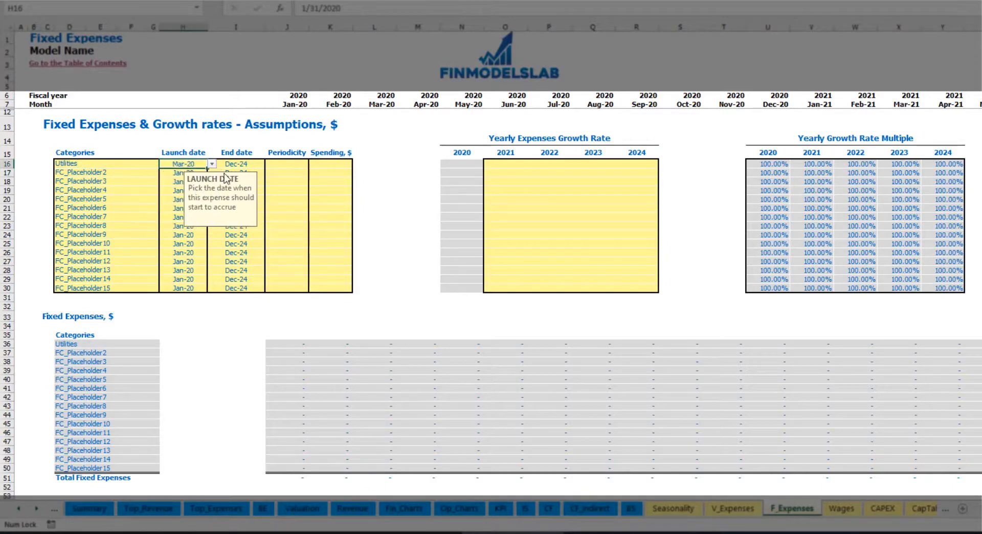
Check the Utilities end date and look over the monthly timeline through its last month.
left_click(260, 163)
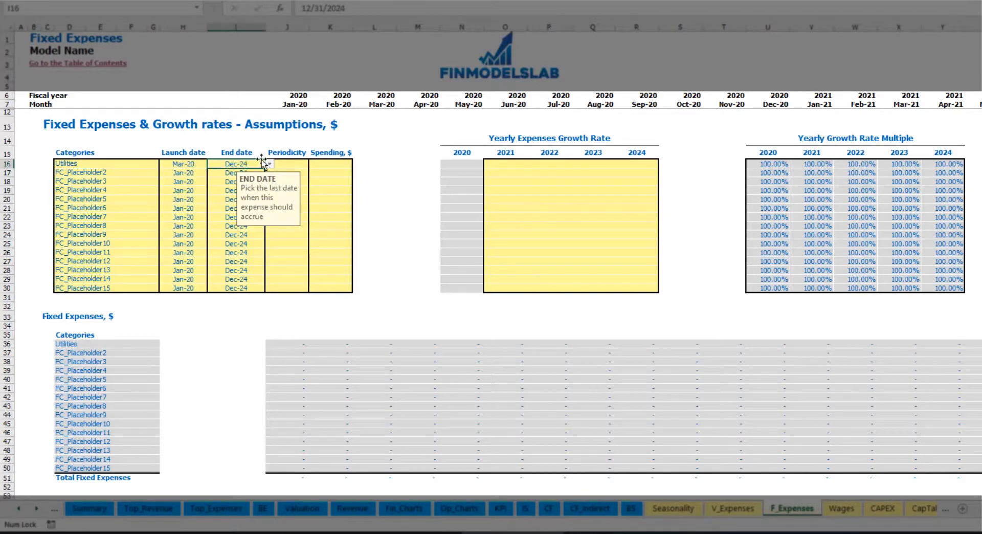
left_click(294, 105)
key("ctrl+Right")
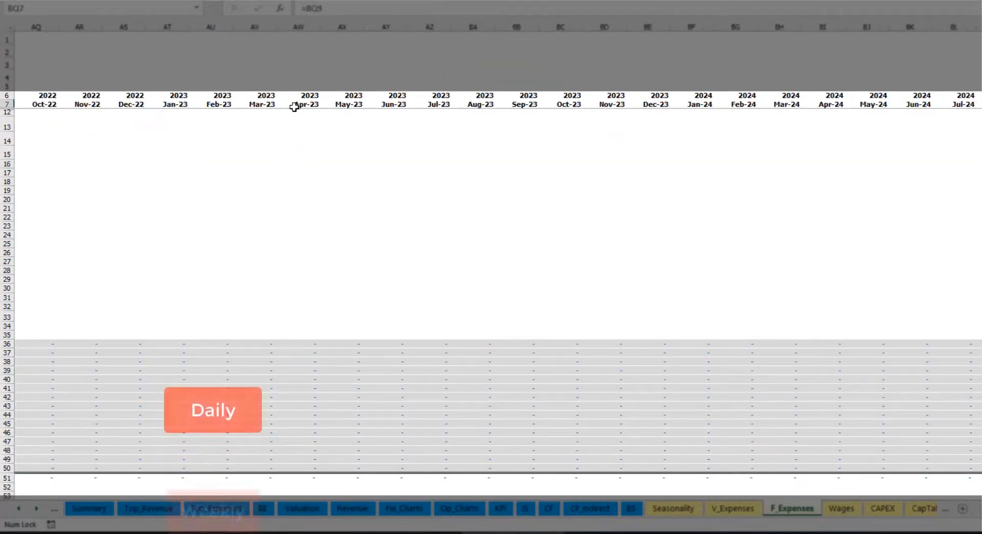
key("ctrl+Left")
key("Left")
key("Left")
key("Home")
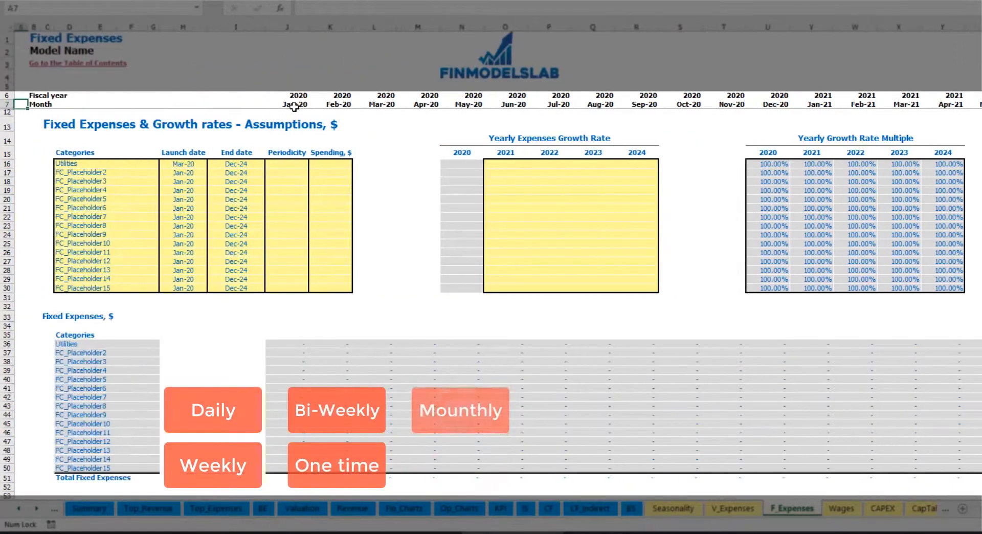
Set the Utilities periodicity to Daily and its spending to 50.
left_click(277, 165)
left_click(313, 165)
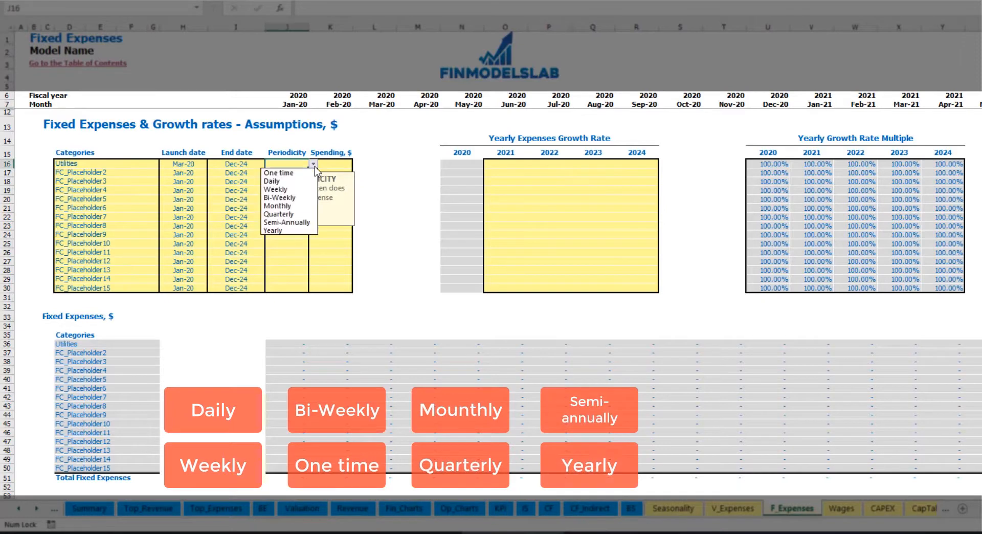
left_click(291, 180)
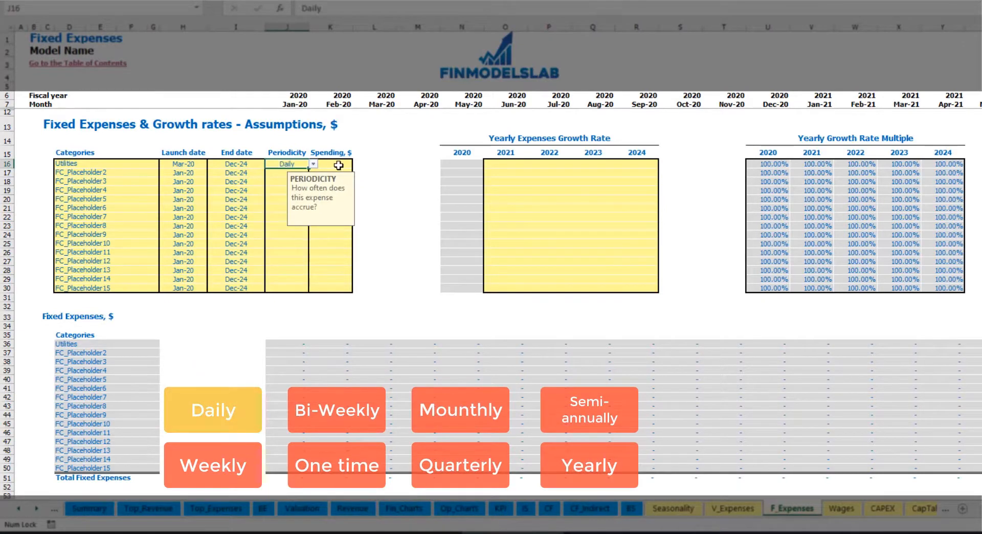
key("Right")
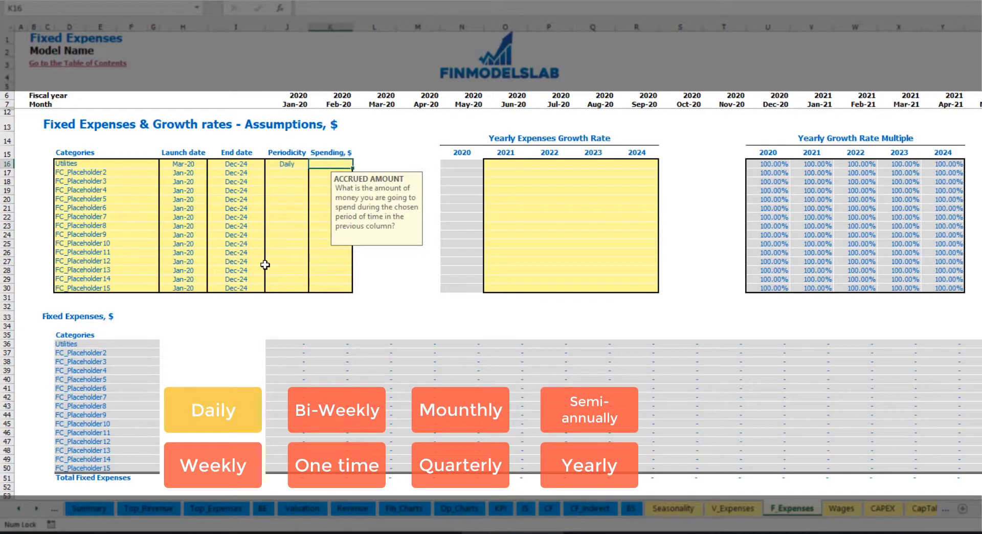
type("50")
key("Return")
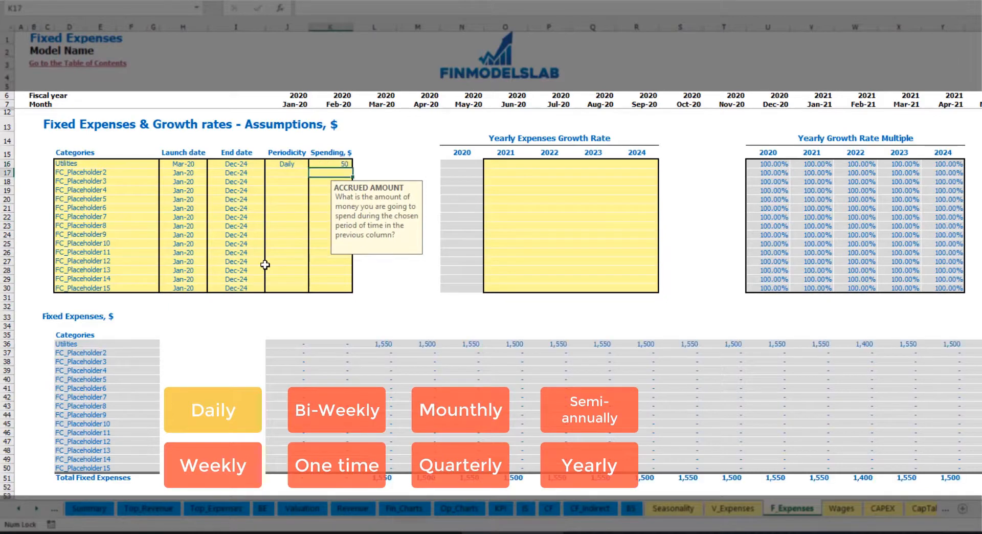
Examine the monthly Utilities amounts for March, April and May 2020 in the Fixed Expenses table.
left_click(381, 347)
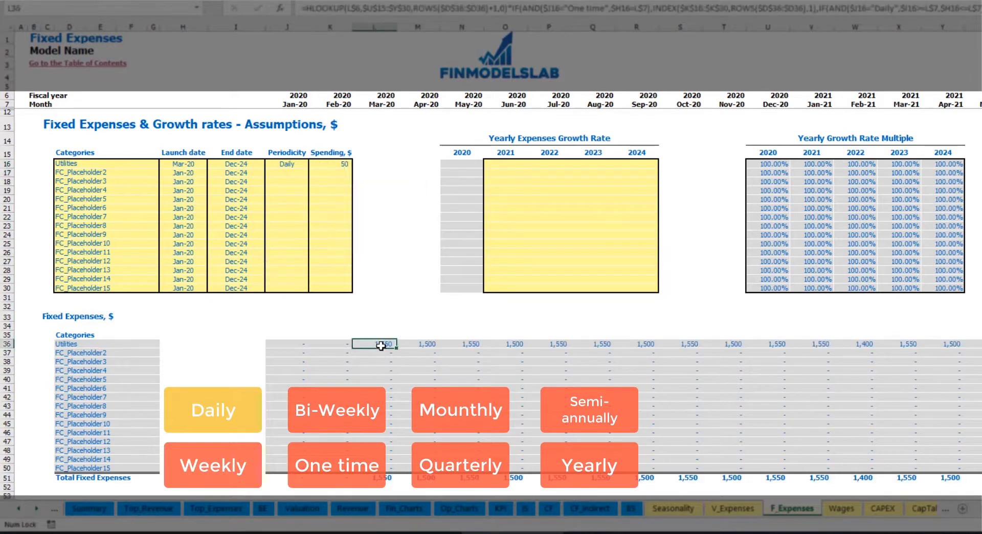
left_click(424, 345)
left_click(476, 346)
left_click(385, 338)
left_click(388, 346)
left_click(414, 347)
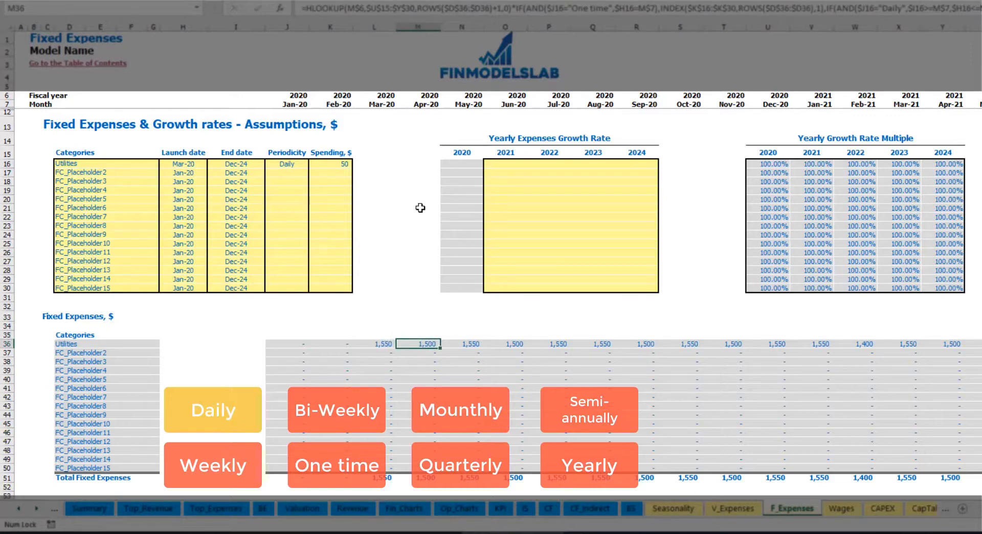
left_click(379, 103)
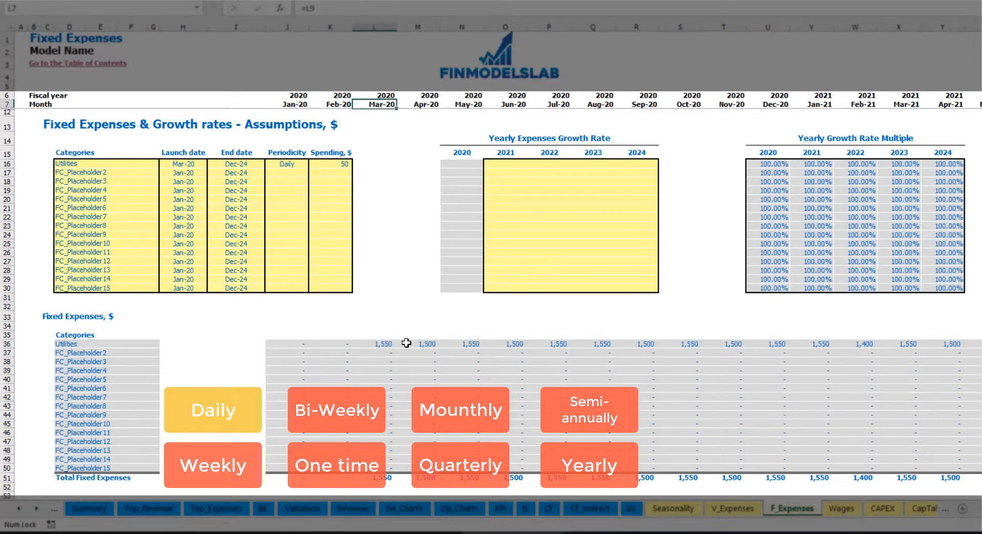
left_click(388, 345)
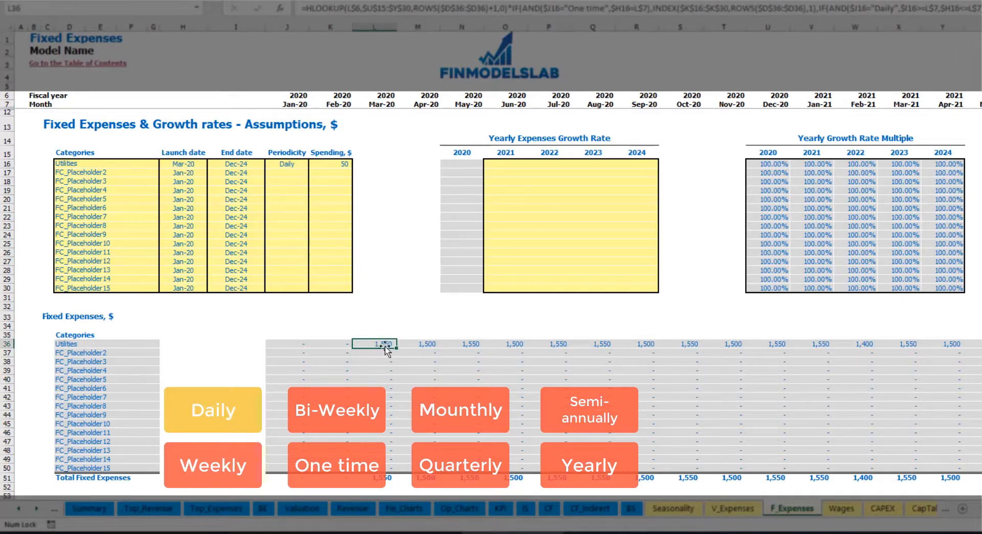
left_click(433, 346)
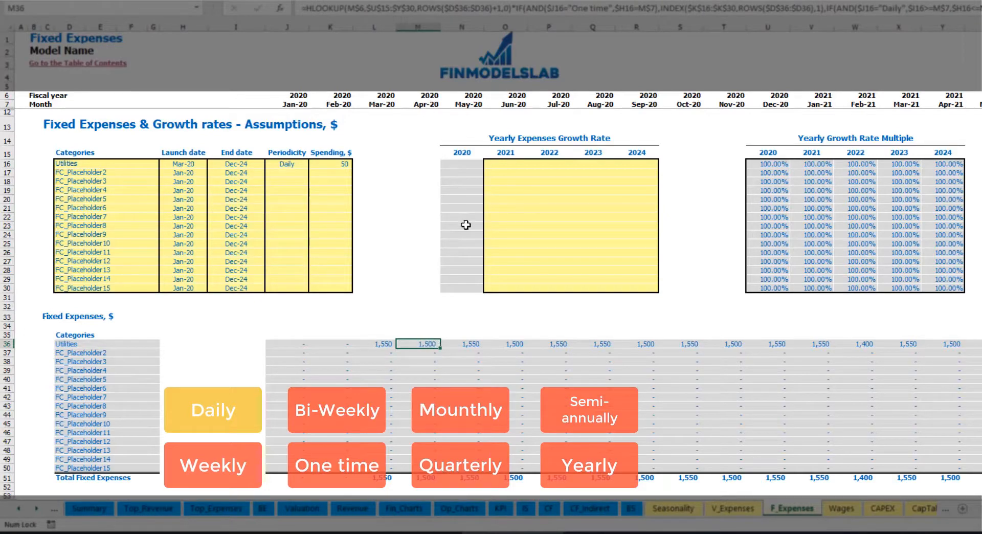
Enter a 5% yearly expenses growth rate for Utilities in 2021 through 2024 and check the monthly amounts.
left_click(513, 166)
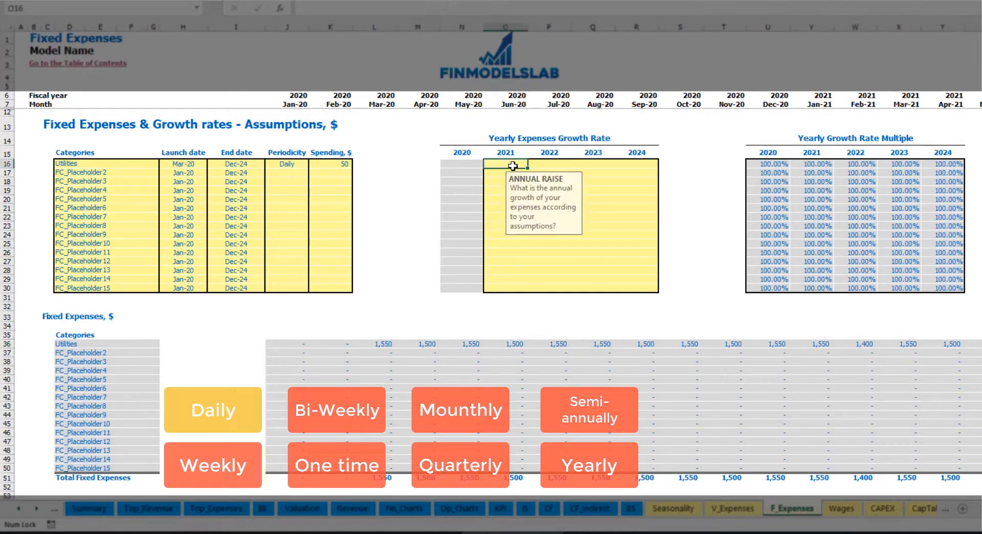
type("5")
key("Return")
key("Up")
key("ctrl+c")
key("Right")
key("shift+Right")
key("shift+Right")
key("ctrl+v")
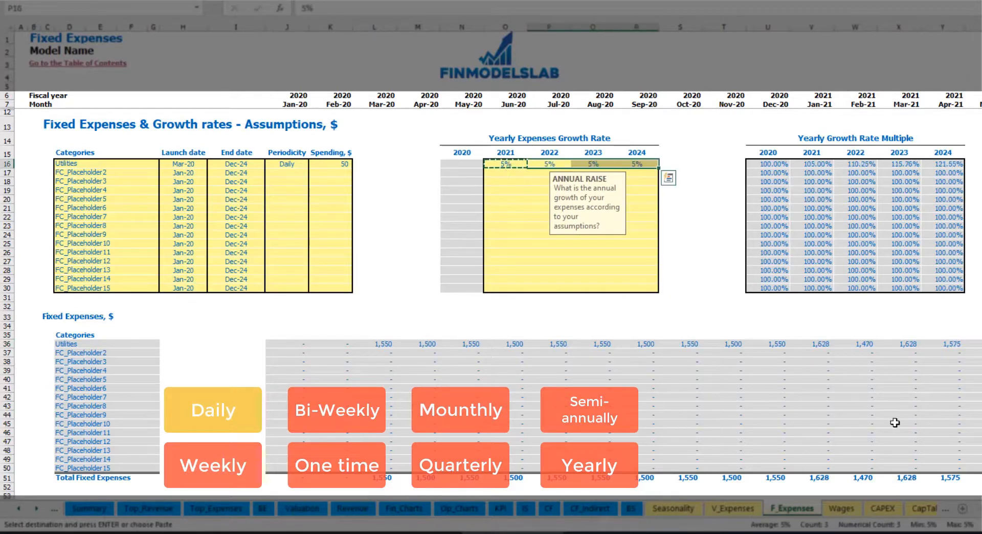
left_click_drag(514, 163, 629, 164)
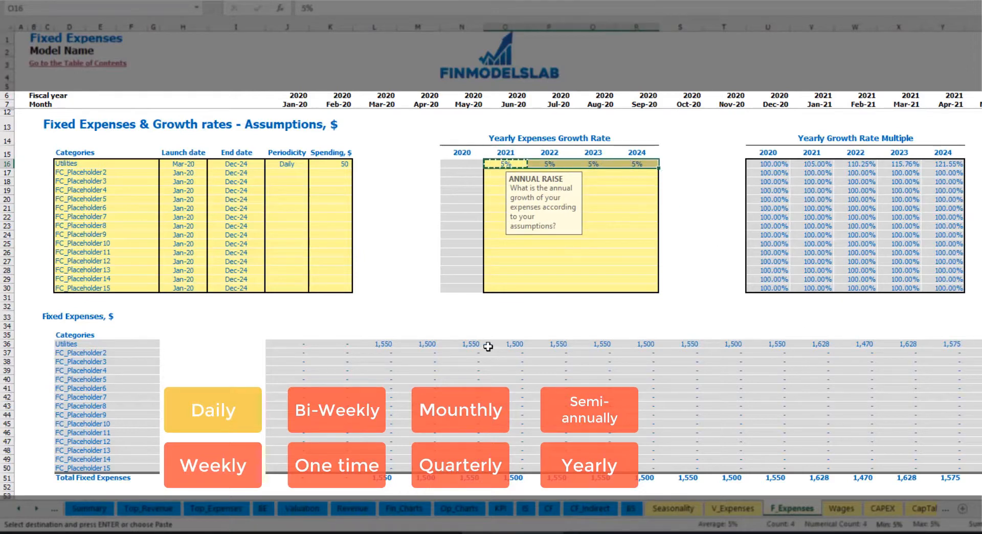
scroll(487, 351, "right", 12)
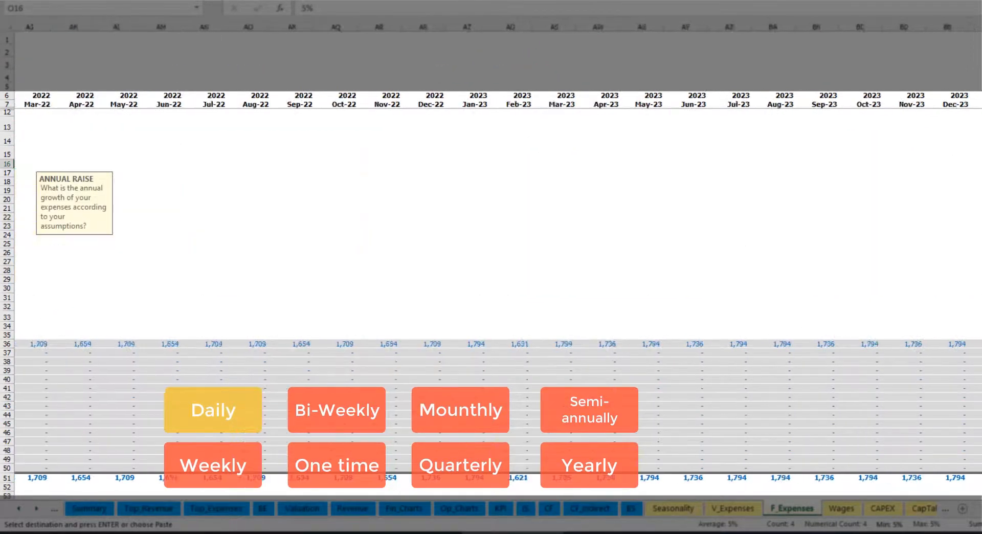
scroll(487, 351, "left", 12)
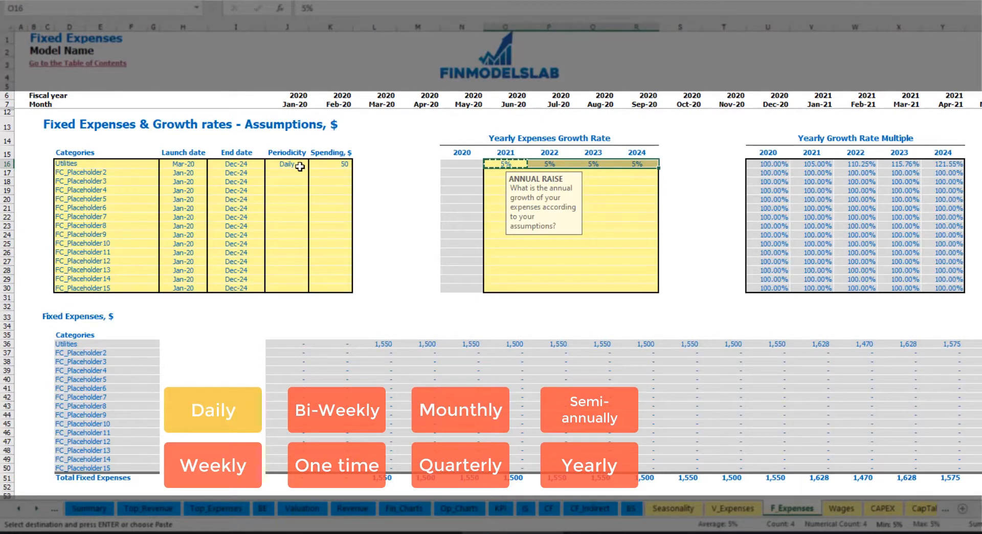
Rename the second fixed expense category, FC_Placeholder2, as Advertising.
left_click(116, 171)
type("Advertising")
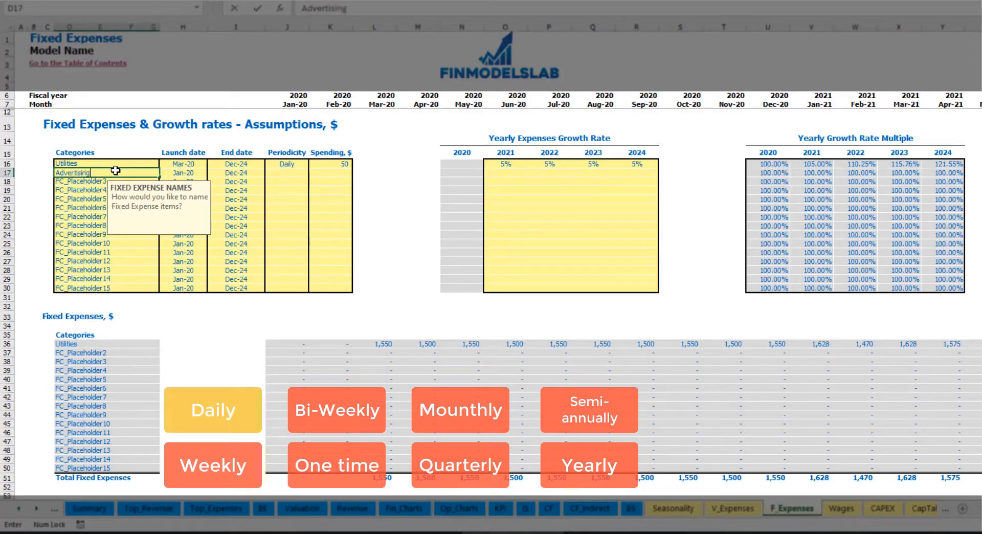
key("Return")
Set the Advertising launch date to Mar-20 and its end date to Aug-24.
left_click(182, 174)
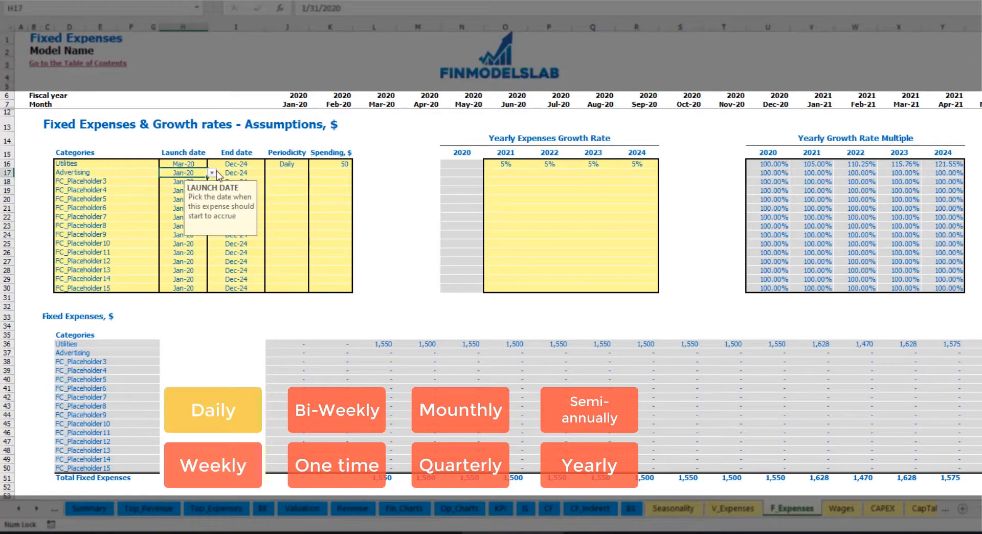
left_click(212, 173)
left_click(190, 199)
left_click(235, 173)
left_click(270, 172)
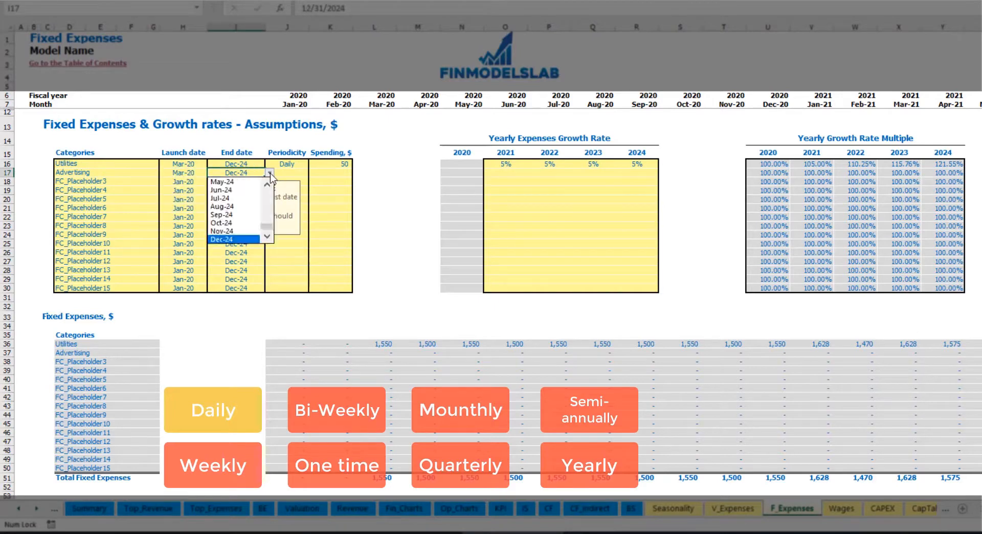
left_click(239, 208)
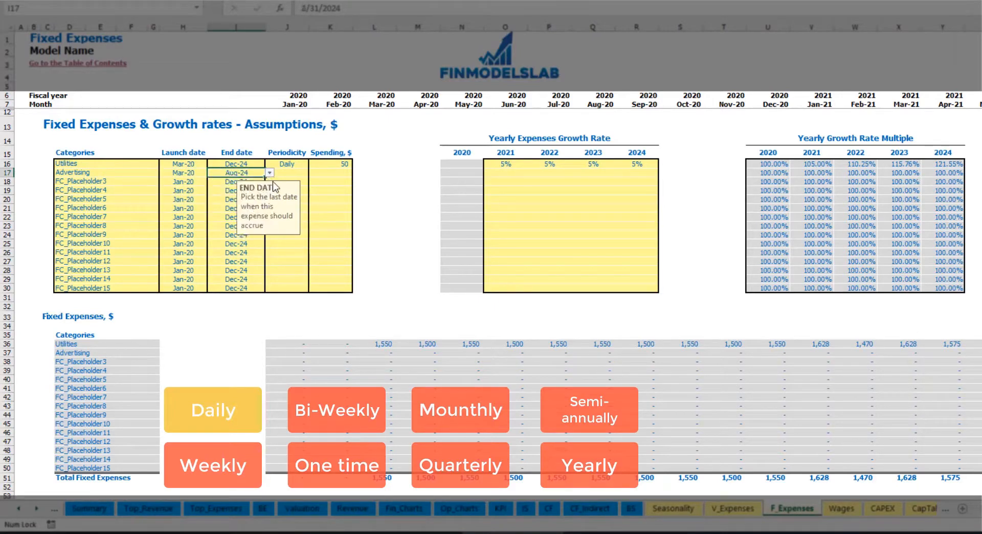
Set the Advertising periodicity to Weekly and its spending to 100, and check its monthly amounts across the timeline.
left_click(287, 173)
left_click(313, 173)
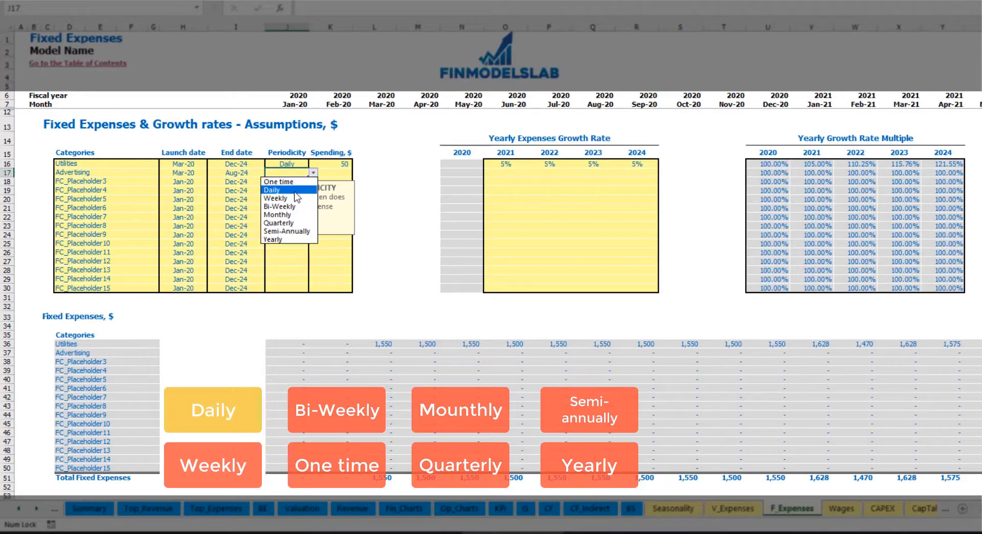
left_click(293, 198)
left_click(328, 176)
type("100")
key("Return")
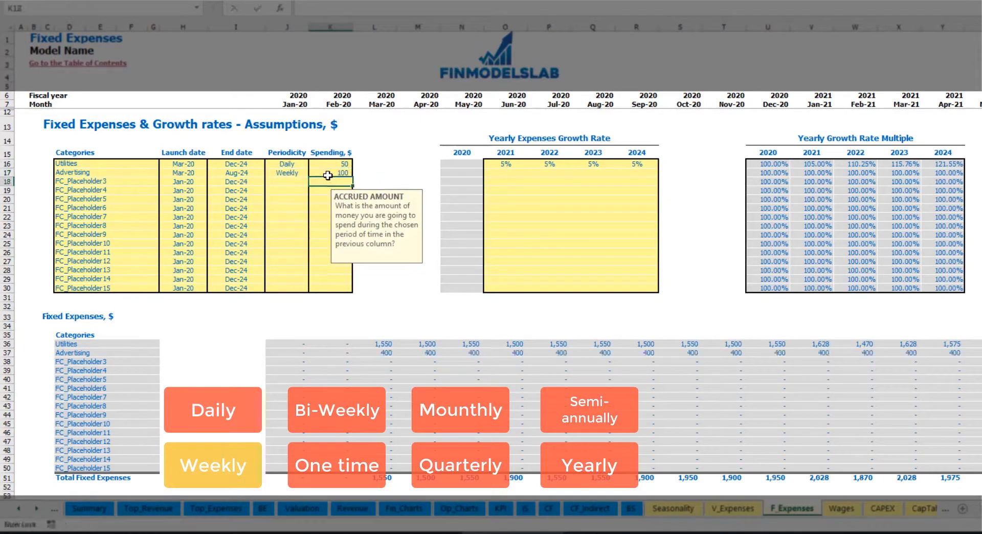
left_click(384, 353)
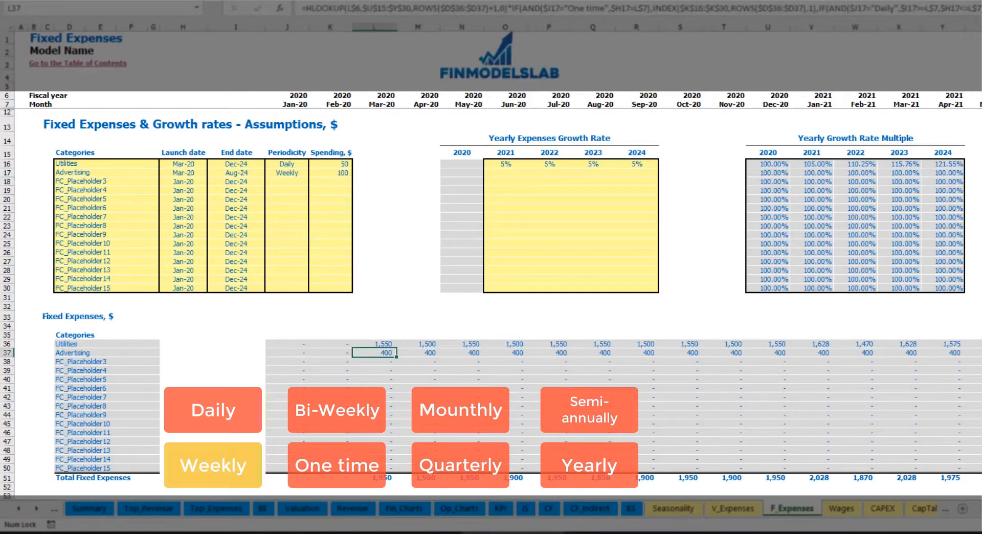
scroll(492, 287, "right", 14)
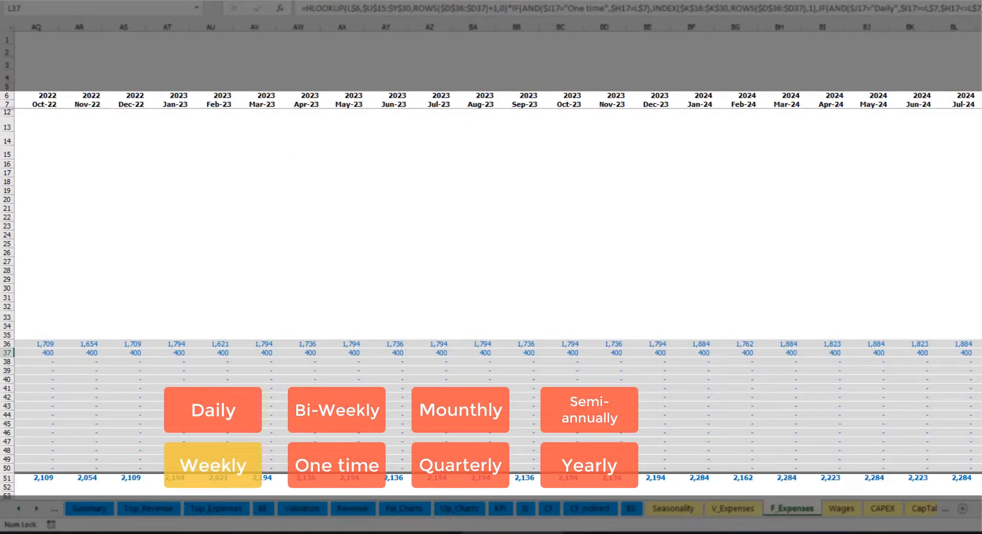
left_click(979, 27)
left_click(979, 353)
scroll(694, 492, "left", 14)
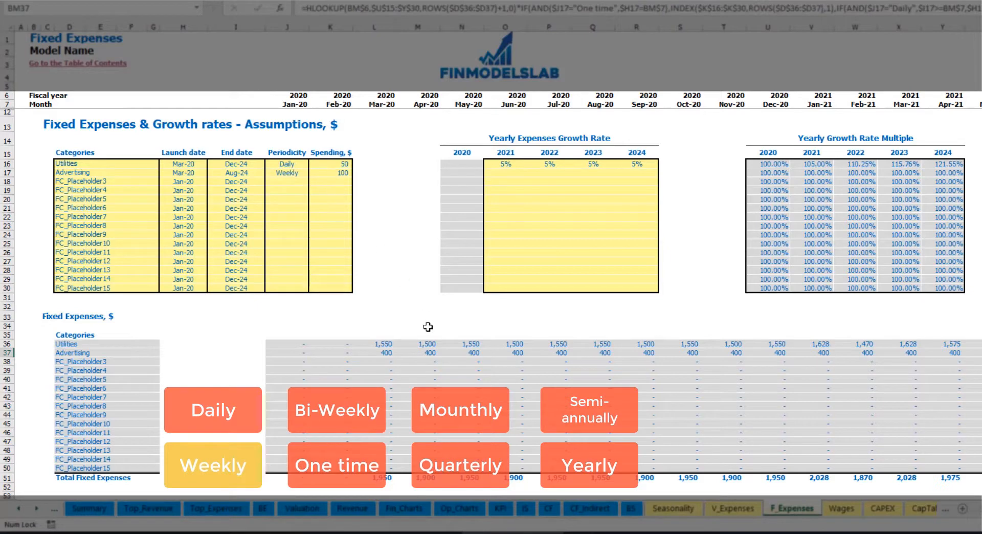
Change the Advertising periodicity to Bi-Weekly and its spending to 500.
left_click(291, 173)
left_click(313, 173)
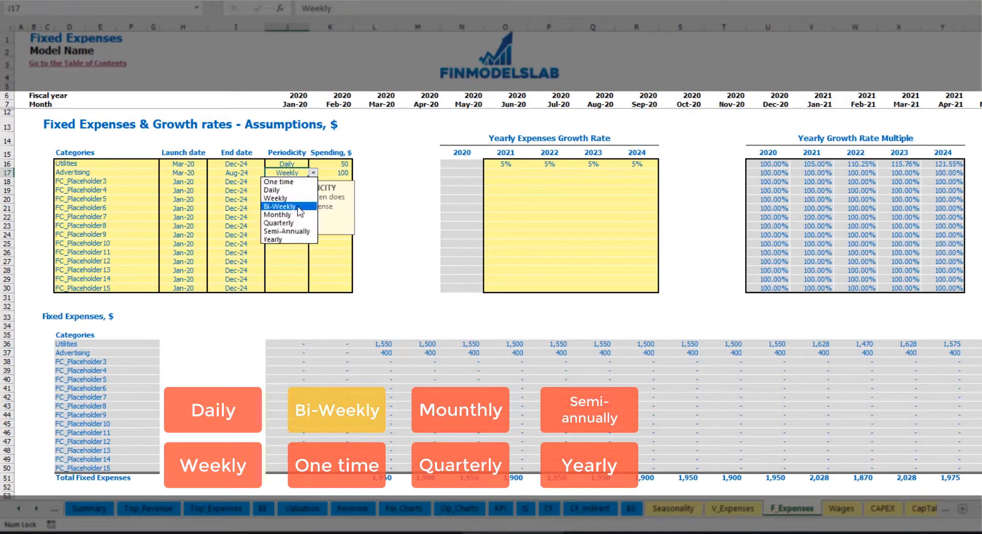
left_click(279, 206)
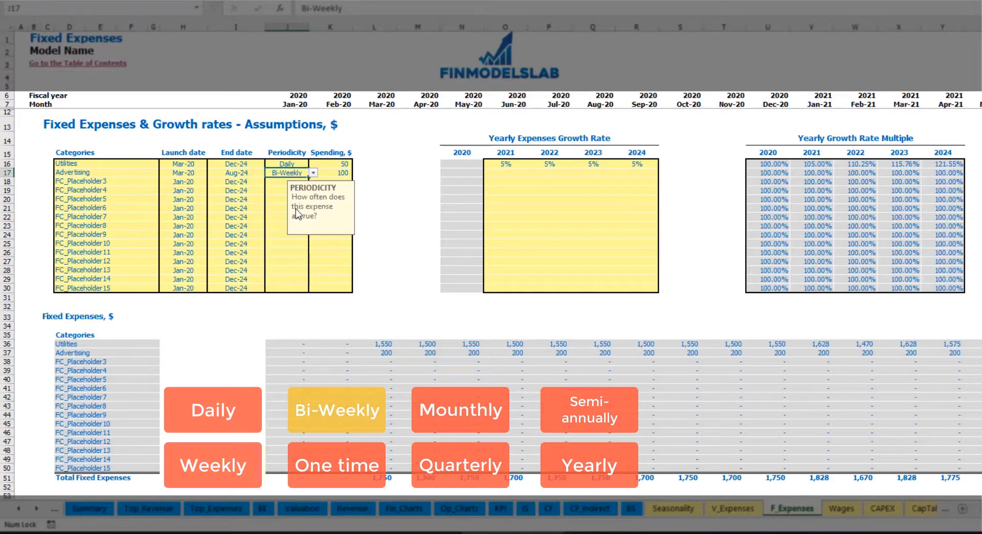
left_click(329, 174)
type("5")
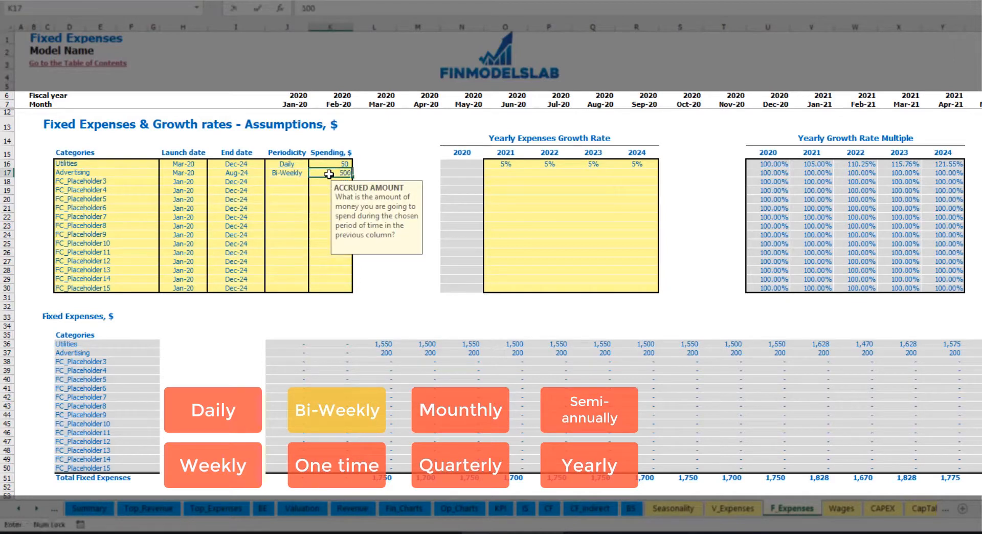
key("Return")
Change the launch date of the Advertising expense to Jul-20.
left_click(192, 165)
left_click_drag(185, 171, 217, 174)
left_click(212, 173)
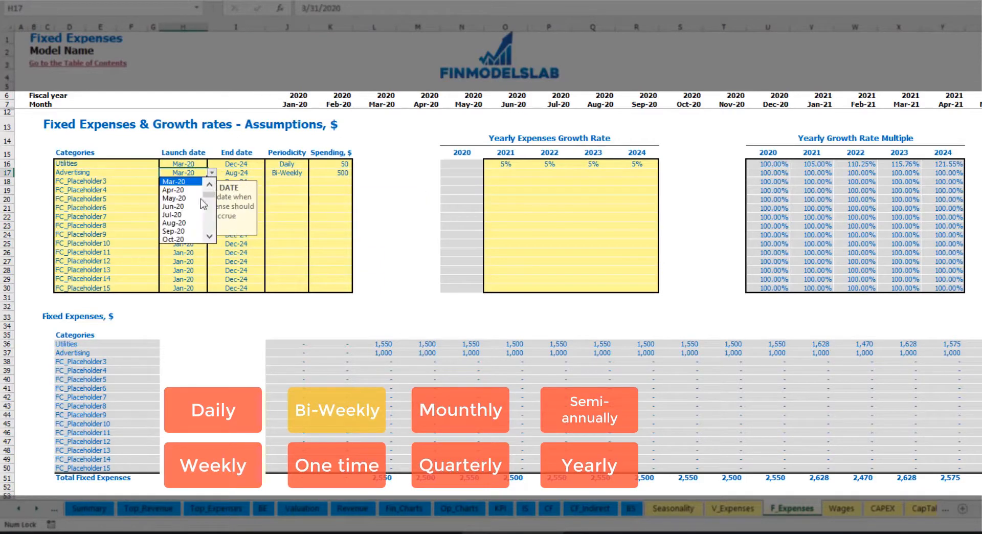
left_click(182, 211)
Review the monthly Advertising amounts from July 2020 onward in the Fixed Expenses table.
left_click(560, 354)
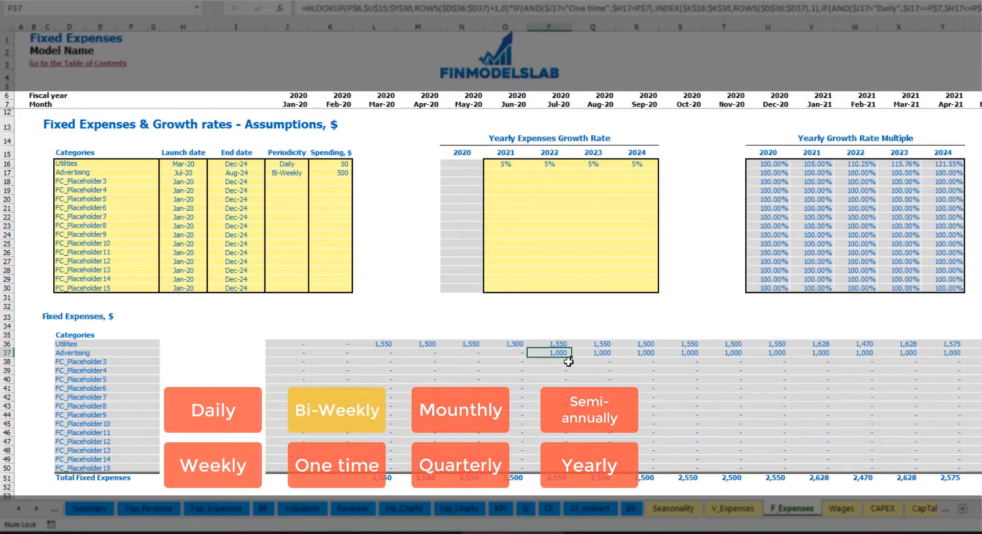
key("Right")
key("Right")
key("Right")
key("Right")
key("Right")
key("Right")
key("Right")
key("Right")
key("Right")
key("Right")
key("Right")
key("Right")
key("Right")
key("Right")
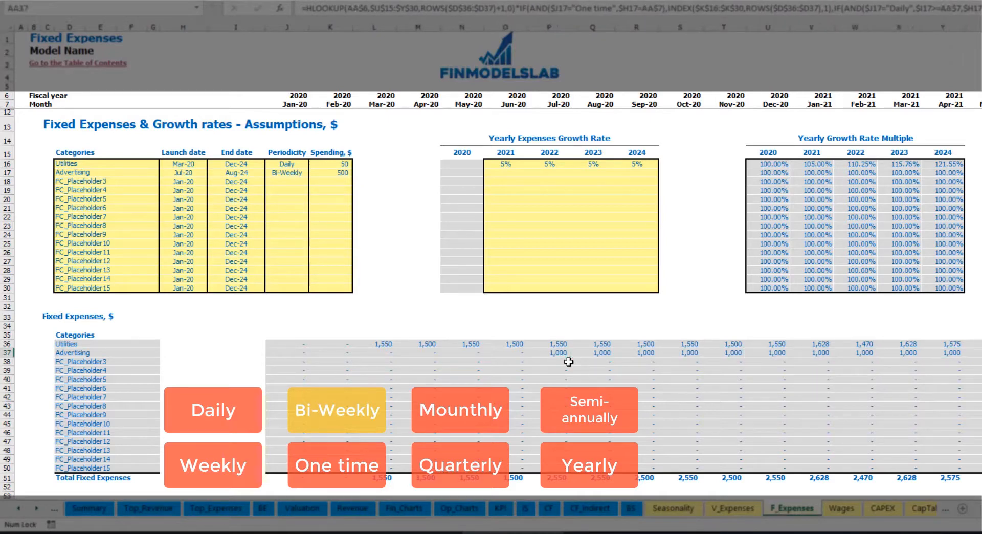
key("Right")
key("Right")
key("Right")
key("Right")
key("Right")
key("Right")
key("Right")
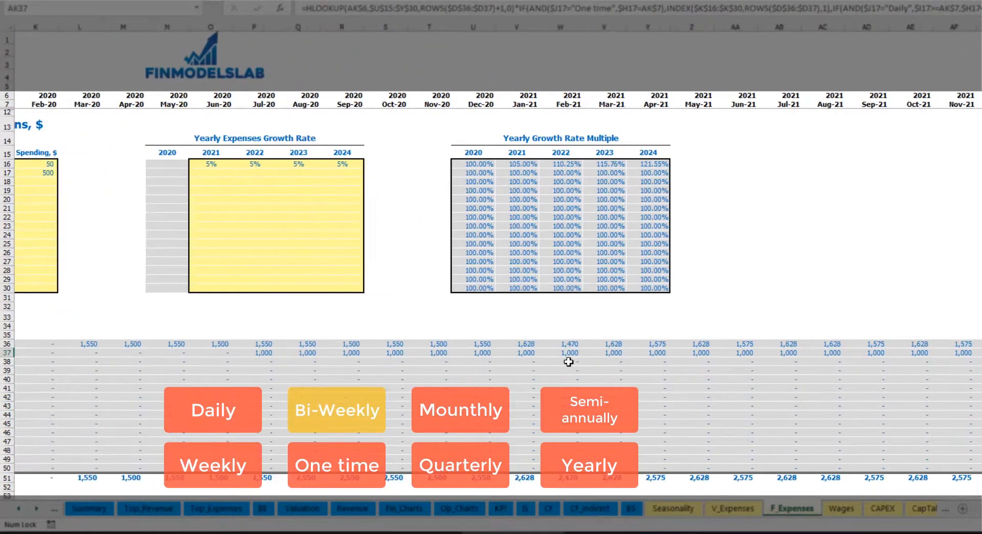
key("Home")
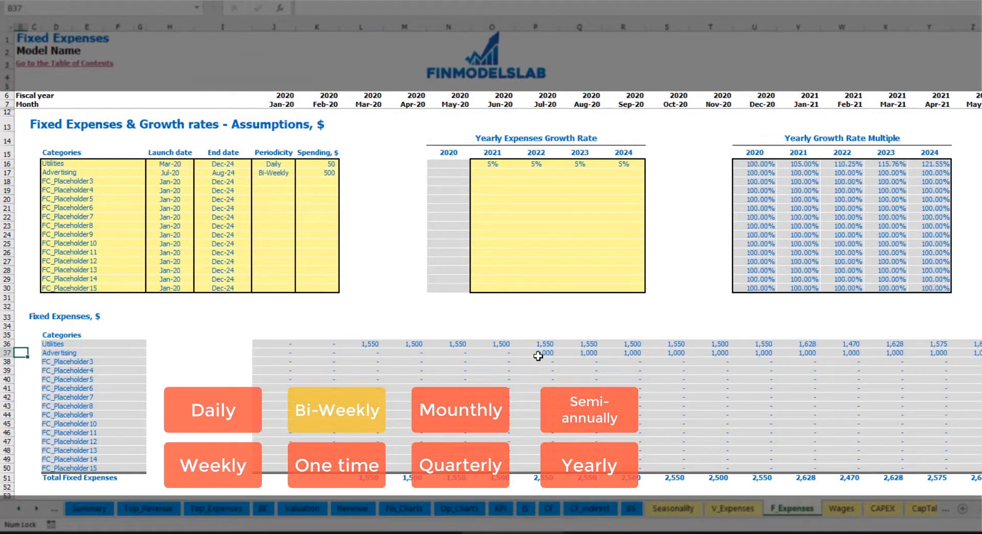
Set the Advertising expense's yearly growth rate to 3% for 2021 and copy it across 2022 to 2024.
left_click(539, 356)
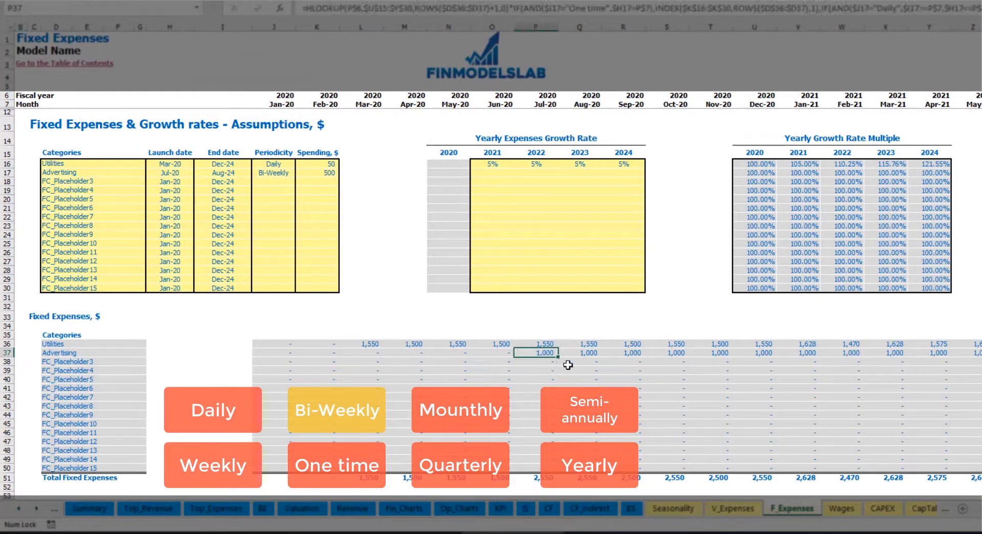
left_click(492, 175)
type("3")
key("Return")
key("Up")
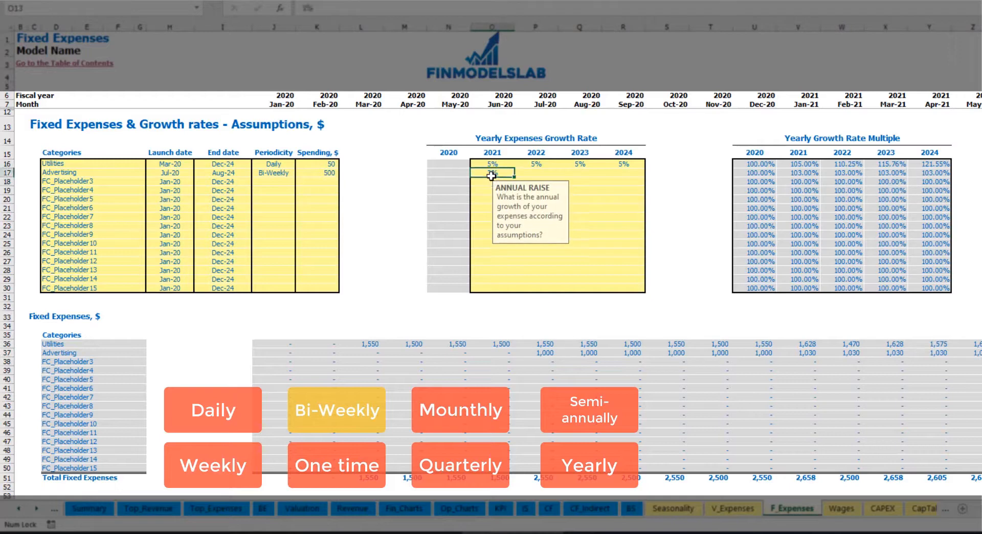
key("ctrl+c")
key("Right")
key("shift+Right")
key("shift+Right")
key("ctrl+v")
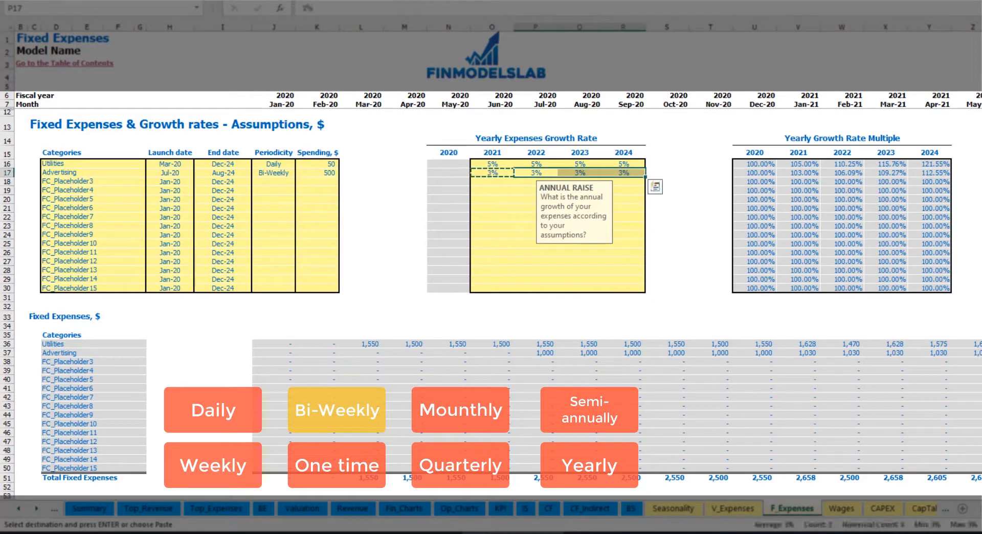
Check how the growth rates carry into the monthly Advertising amounts from January 2021 through 2024, and check its end date.
left_click(970, 354)
left_click(944, 352)
left_click(825, 353)
left_click(787, 352)
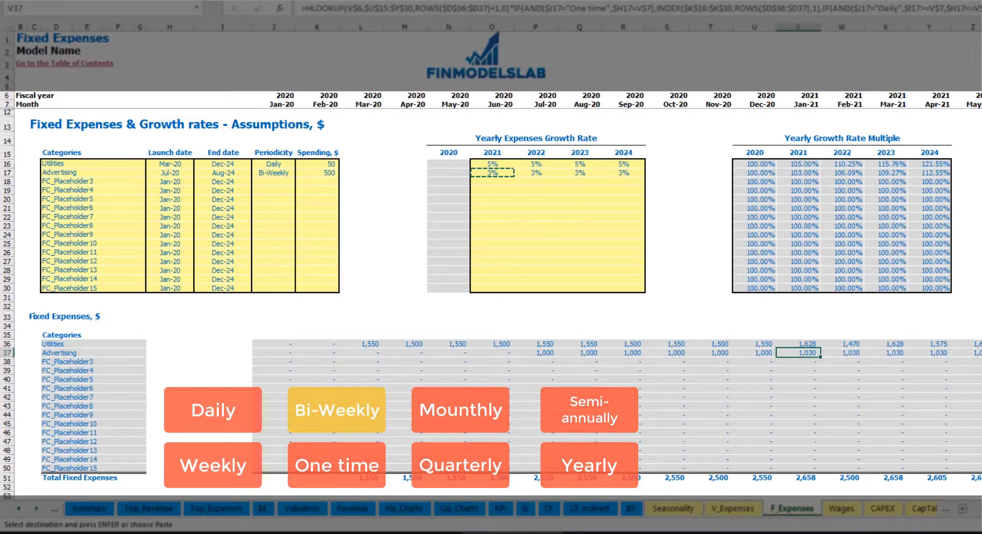
scroll(491, 251, "right", 15)
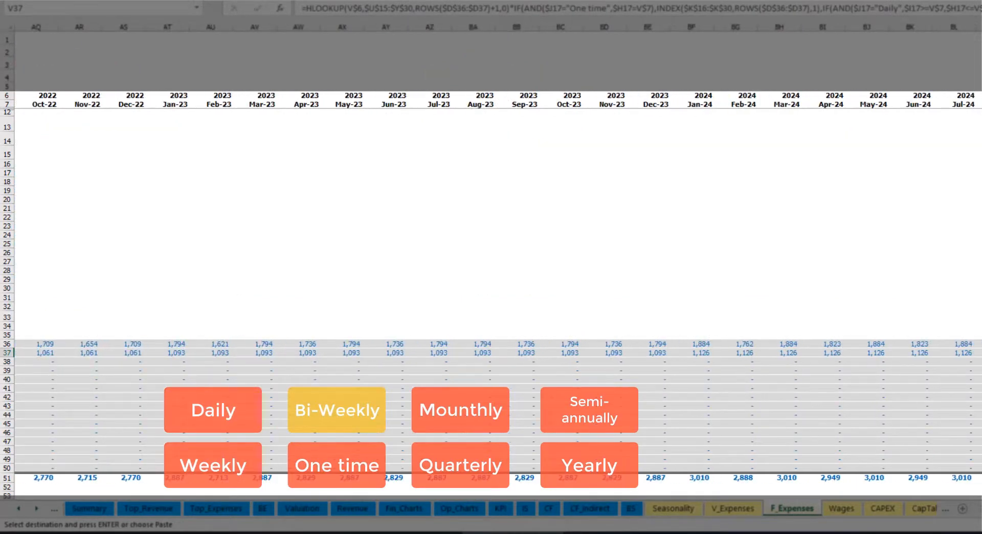
left_click(979, 27)
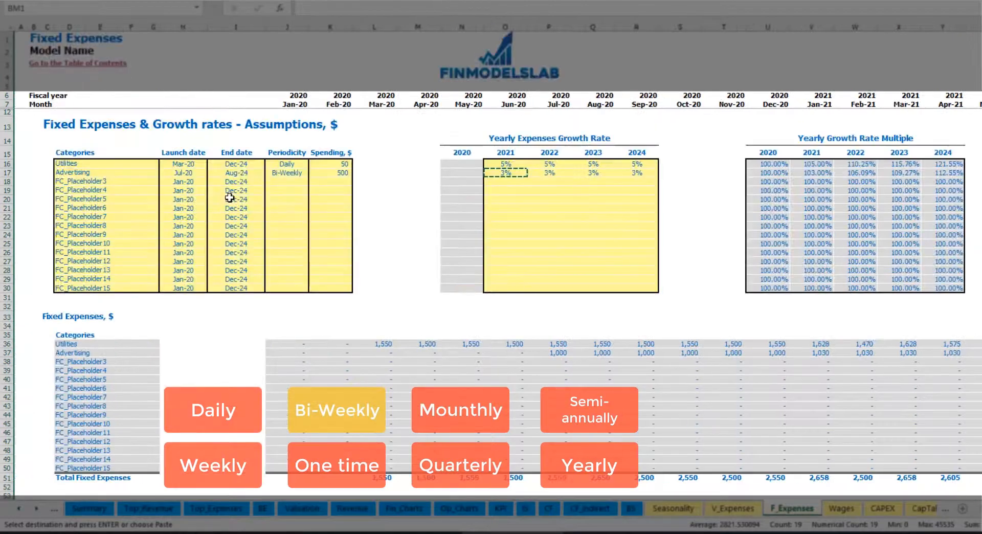
left_click(239, 174)
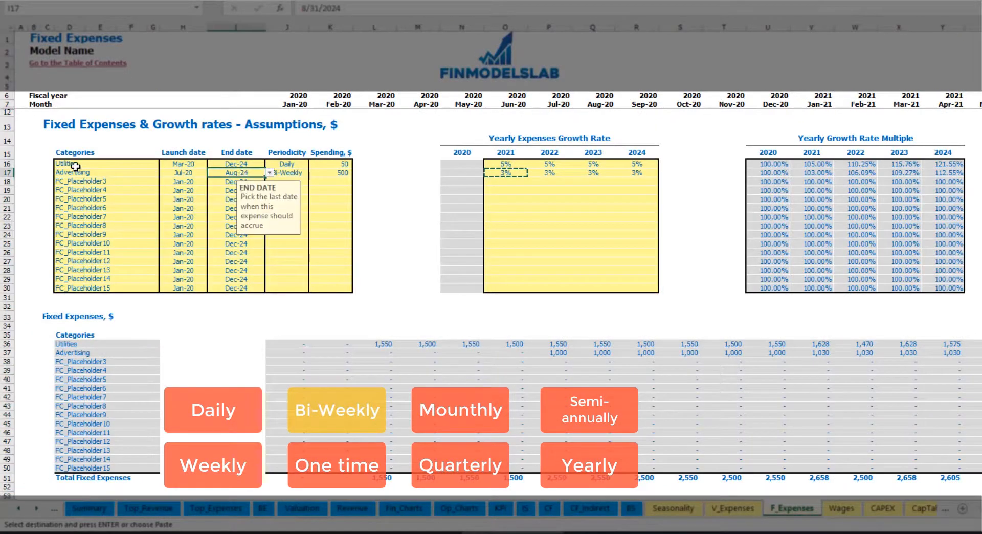
Name the third fixed expense category Office Setup and set its periodicity to One time.
left_click(86, 180)
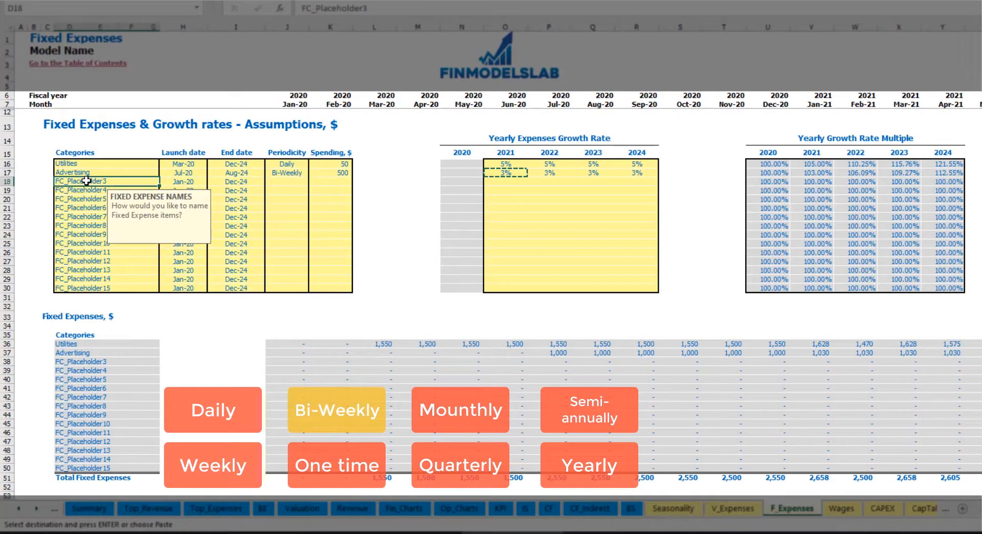
type("Se")
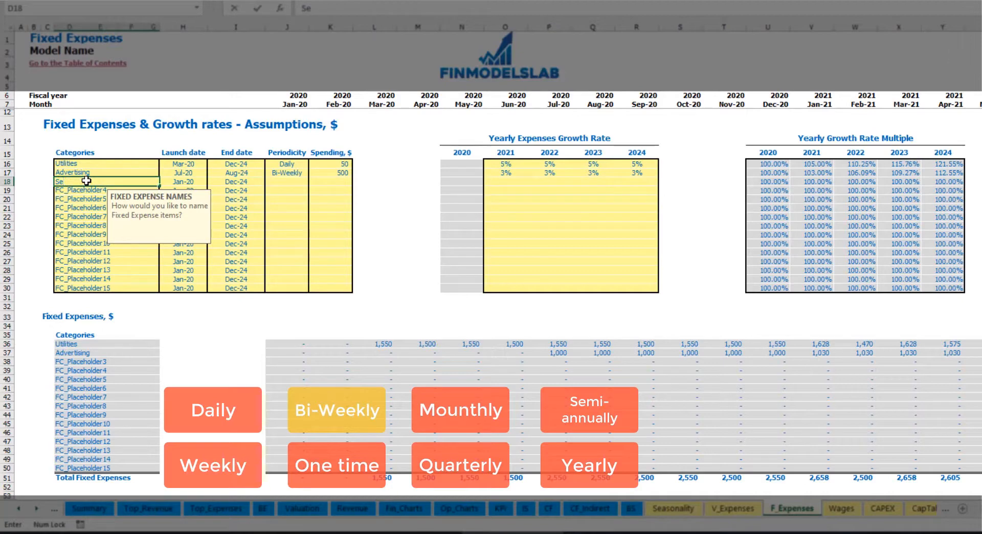
type("Office Setup")
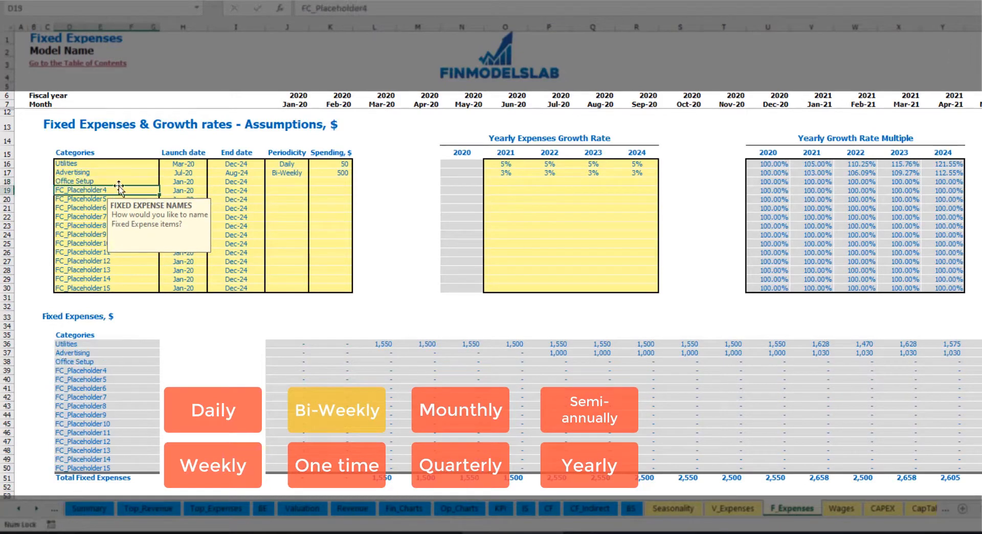
left_click(286, 184)
left_click(313, 182)
left_click(301, 191)
Set the Office Setup launch date to Feb-20 and its spending to 5,000, and check its February 2020 amount.
left_click(197, 181)
left_click(211, 182)
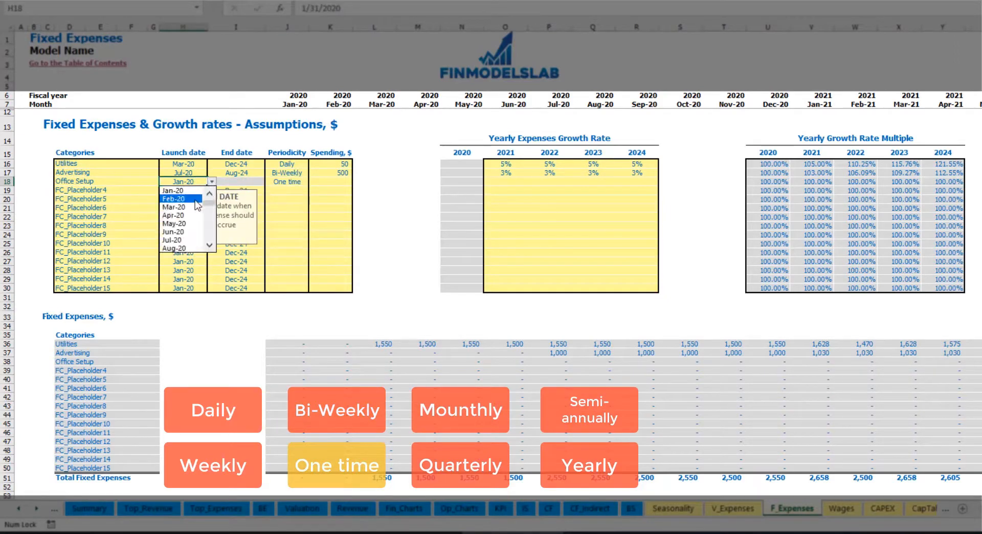
left_click(197, 200)
left_click(323, 182)
type("5,000")
left_click_drag(505, 181, 617, 191)
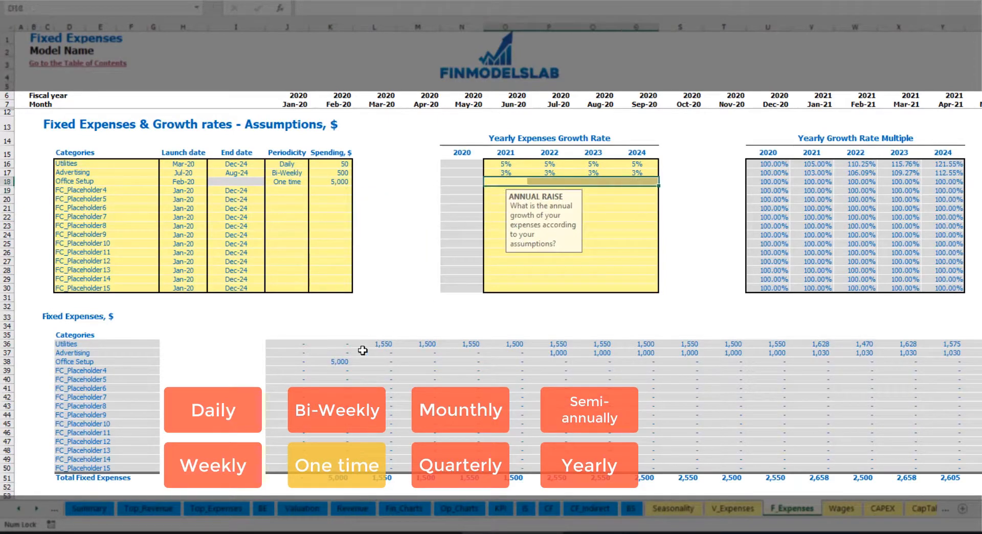
left_click(340, 362)
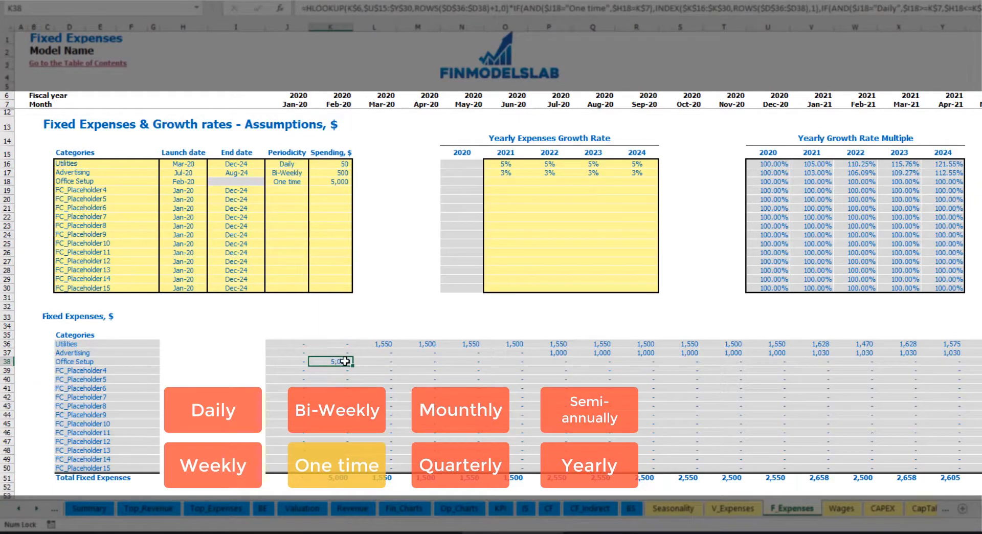
Name the fourth fixed expense category Insurance and check its launch and end dates.
left_click(135, 192)
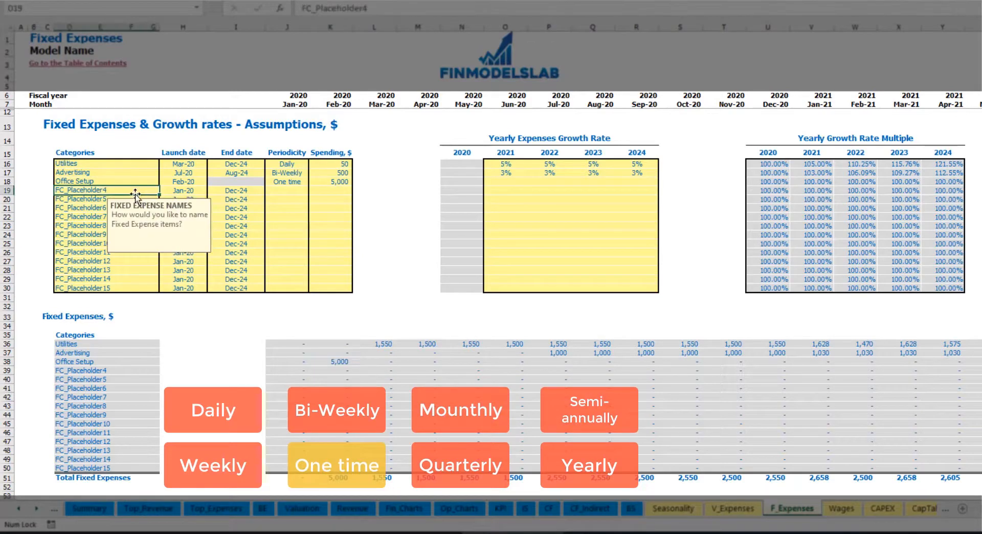
type("Insurance")
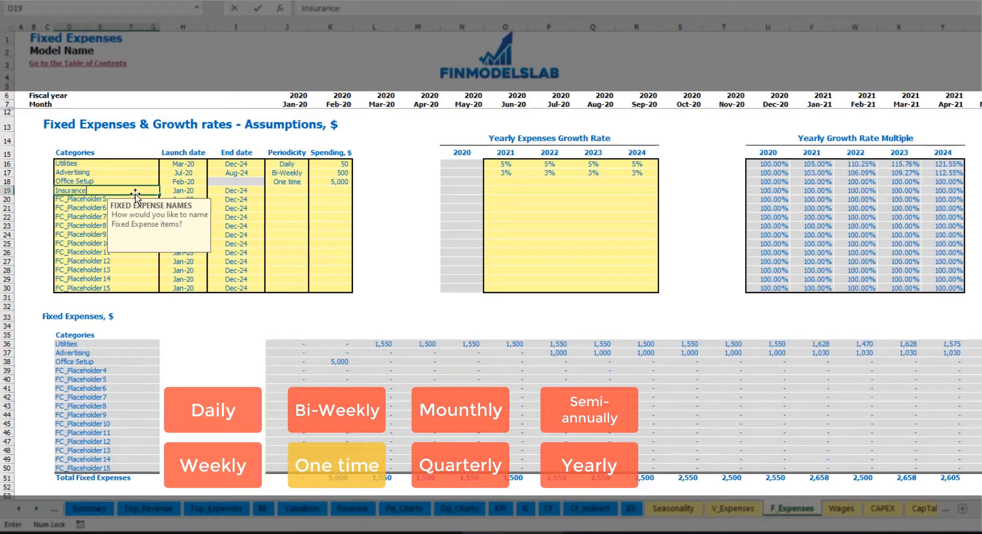
key("Return")
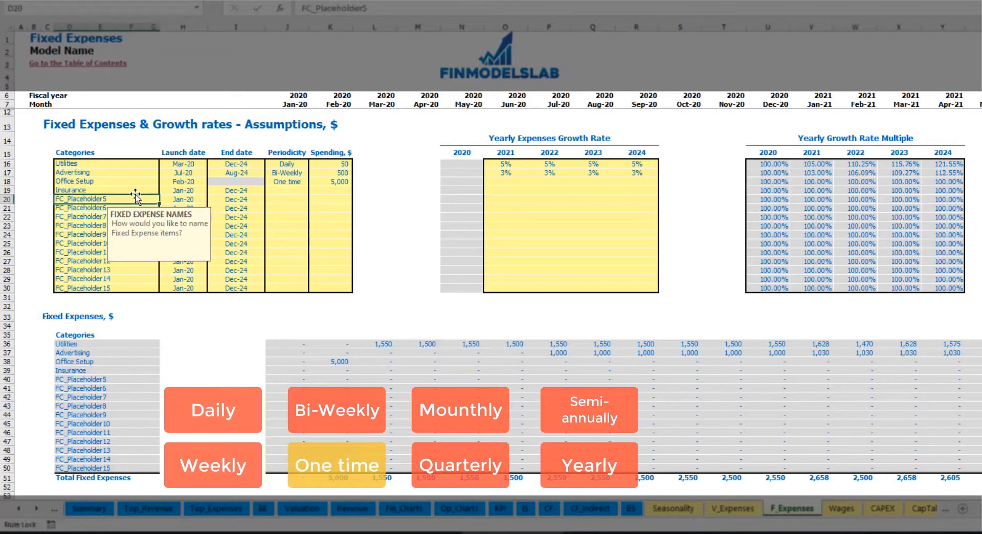
left_click(189, 192)
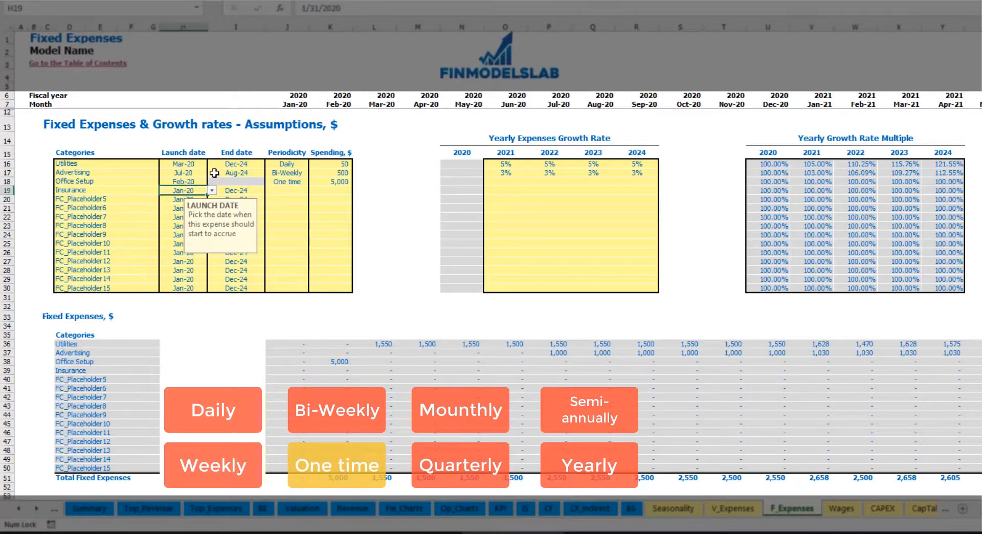
left_click(240, 193)
Set the Insurance periodicity to Monthly and its spending to 1,000.
left_click(296, 191)
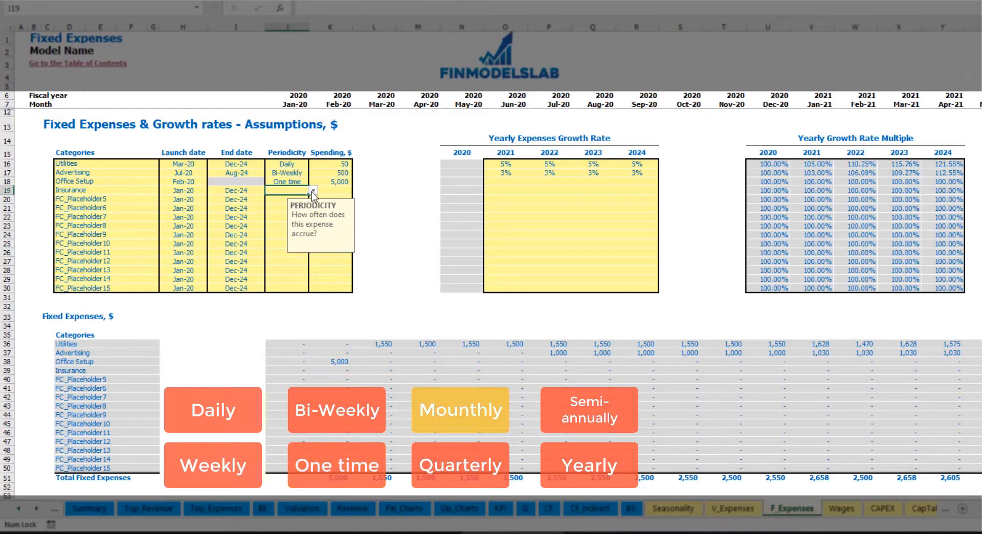
left_click(313, 191)
left_click(287, 225)
left_click(337, 190)
type("1")
key("Return")
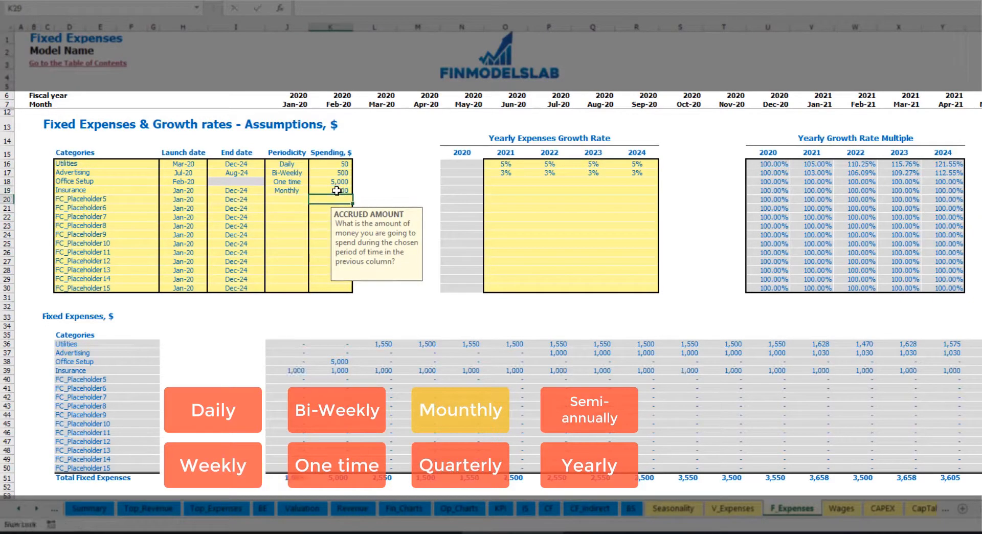
Enter yearly growth rates for Insurance of 5% for 2021, 3% for 2022, 2% for 2023 and 1% for 2024.
left_click(506, 192)
key("ctrl+Return")
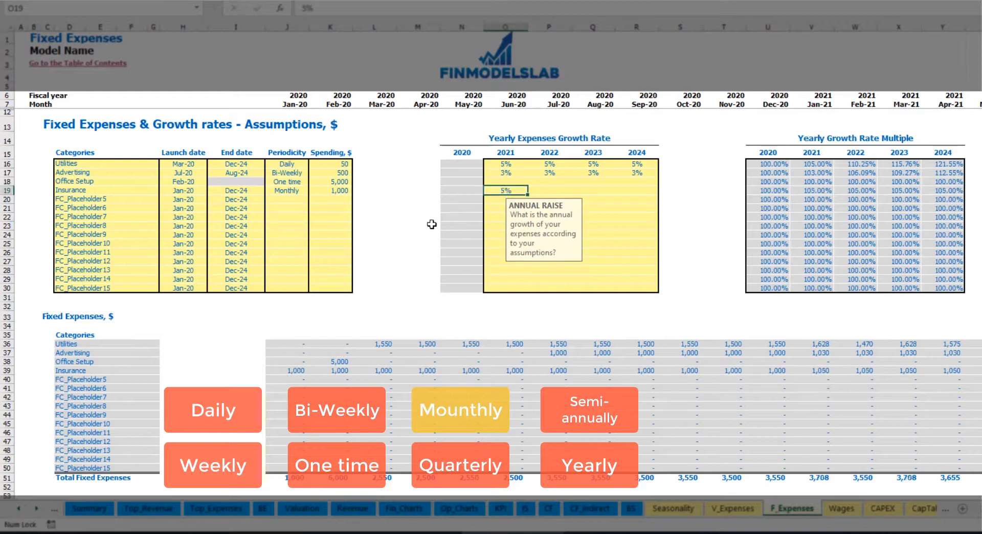
key("Tab")
type("3")
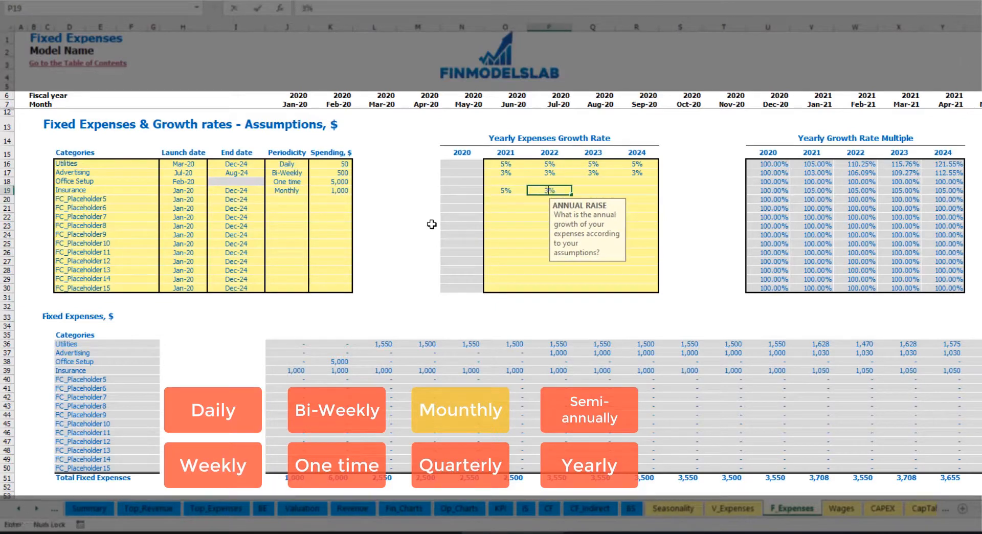
key("Tab")
type("2")
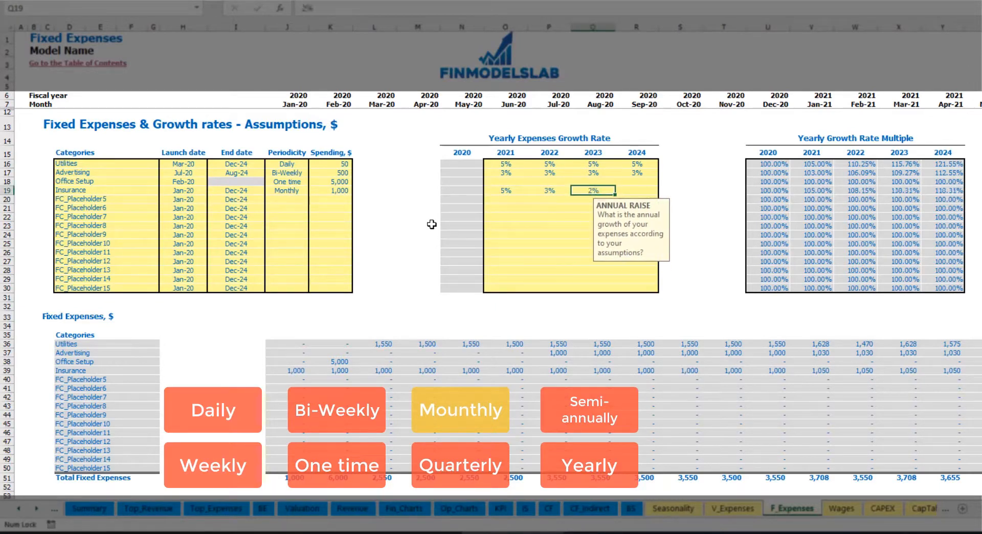
key("Tab")
type("1")
key("Return")
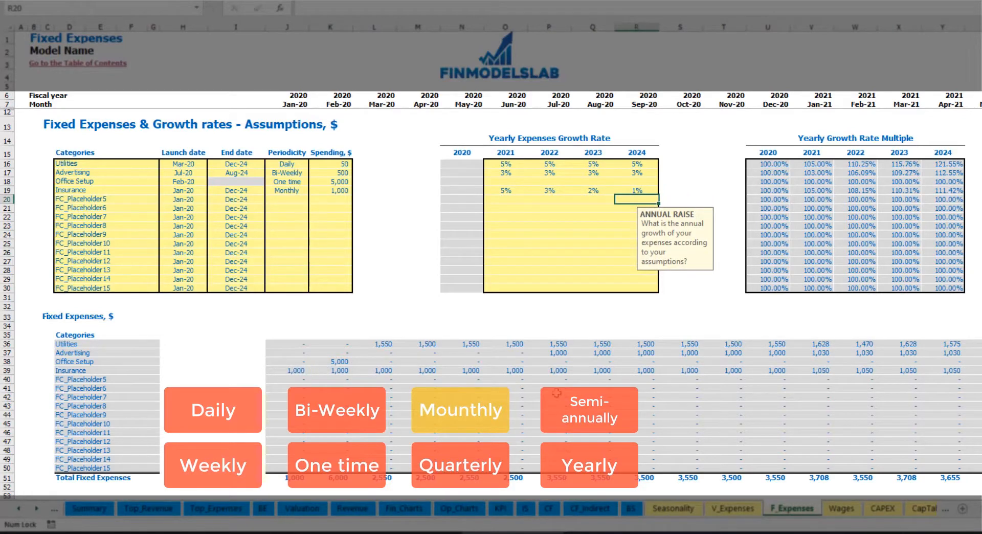
Review the monthly Insurance amounts across 2020 and the following growth years in the Fixed Expenses table.
left_click_drag(297, 371, 799, 370)
left_click(799, 371)
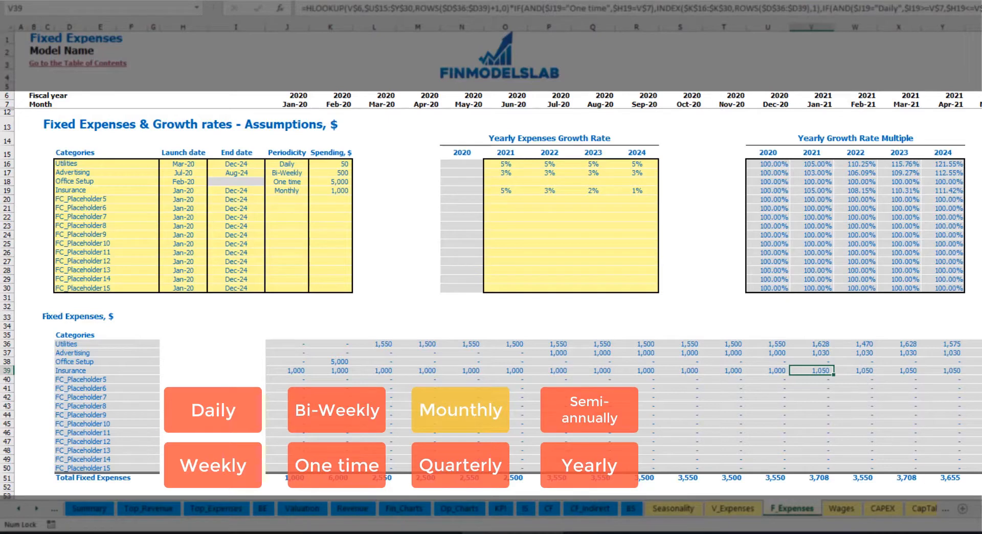
scroll(499, 253, "right", 6)
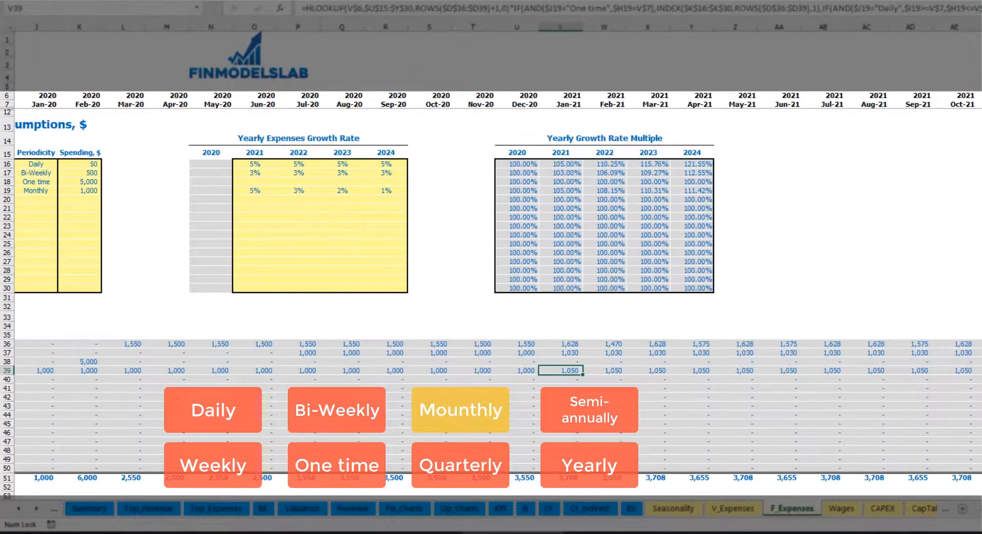
left_click(981, 27)
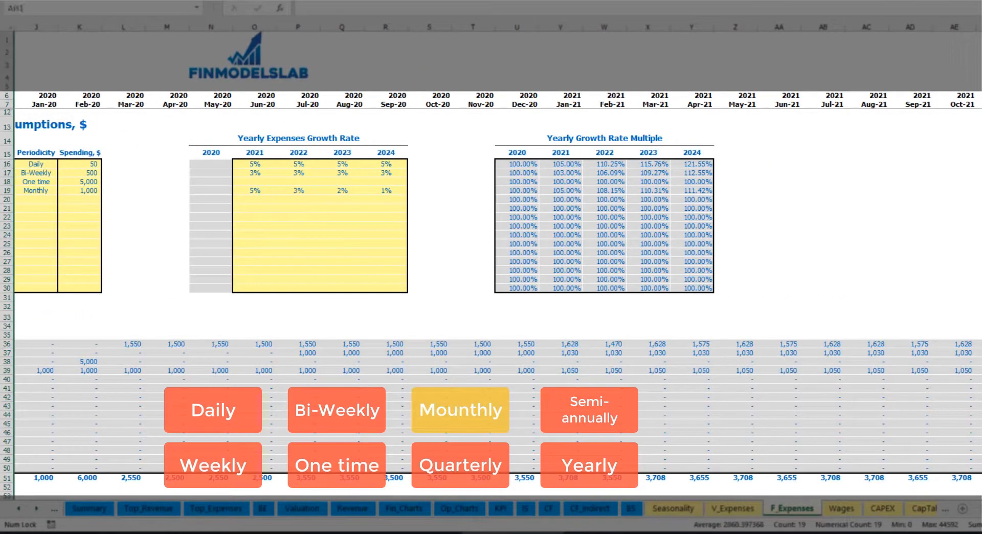
left_click(981, 371)
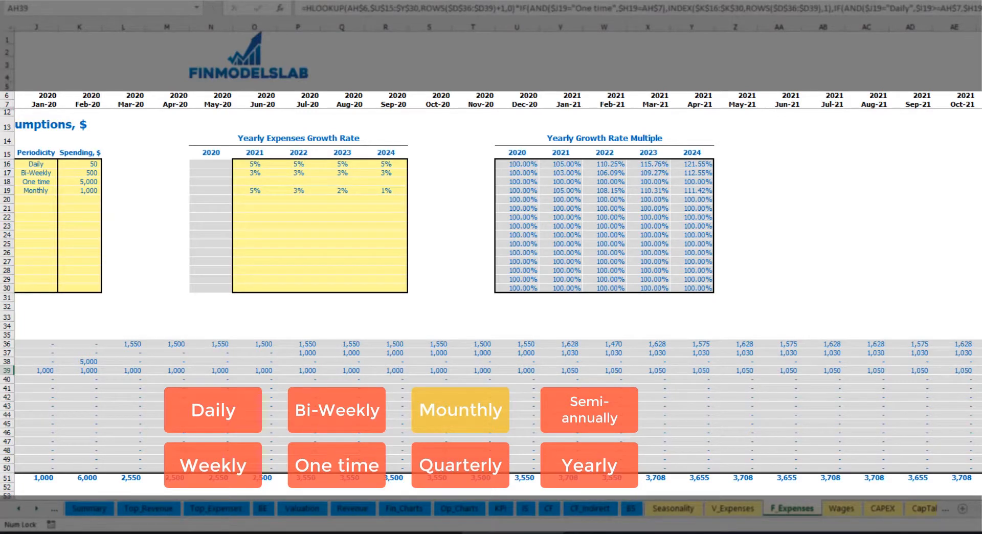
scroll(346, 243, "left", 6)
Change the Insurance periodicity to Quarterly and check its January, April and July 2020 amounts.
left_click(292, 191)
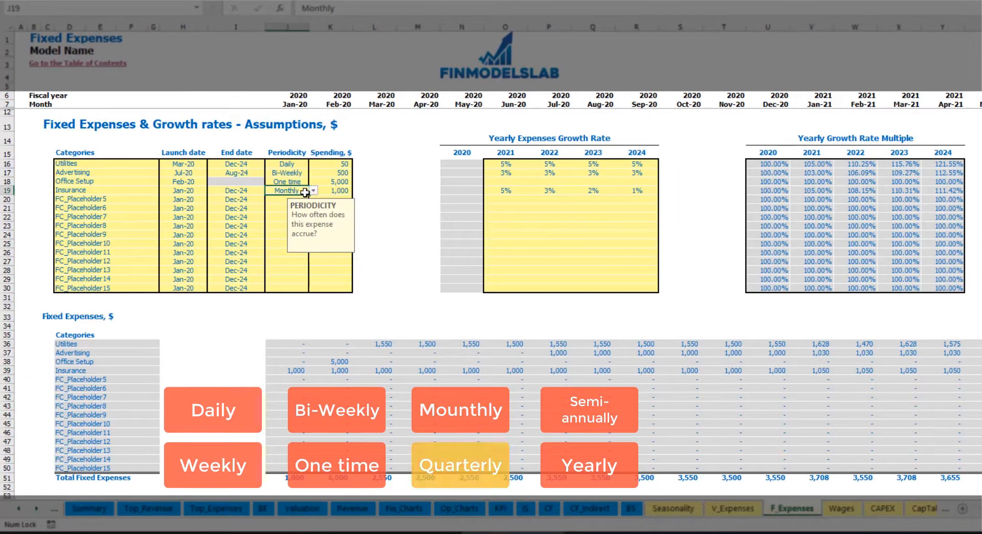
left_click(313, 190)
left_click(311, 244)
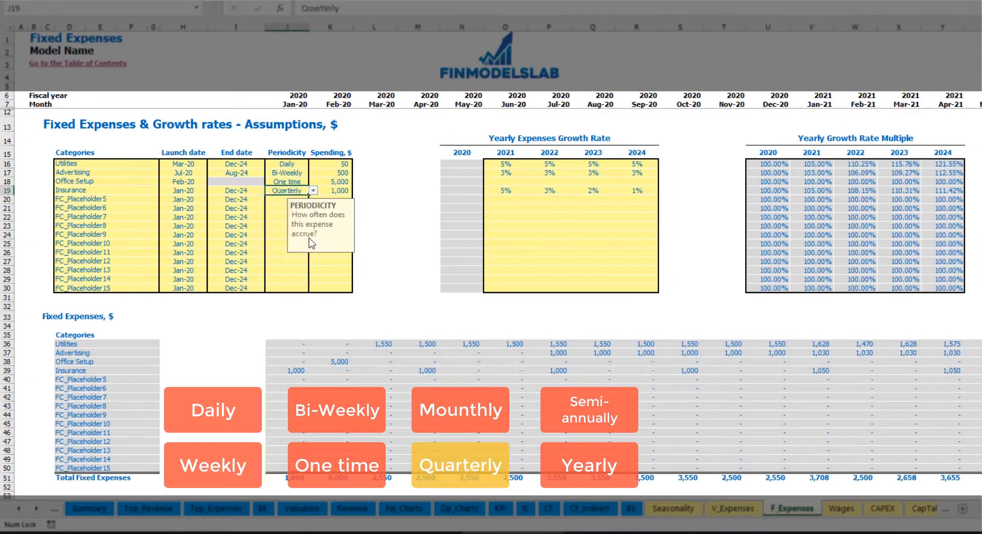
left_click(285, 372)
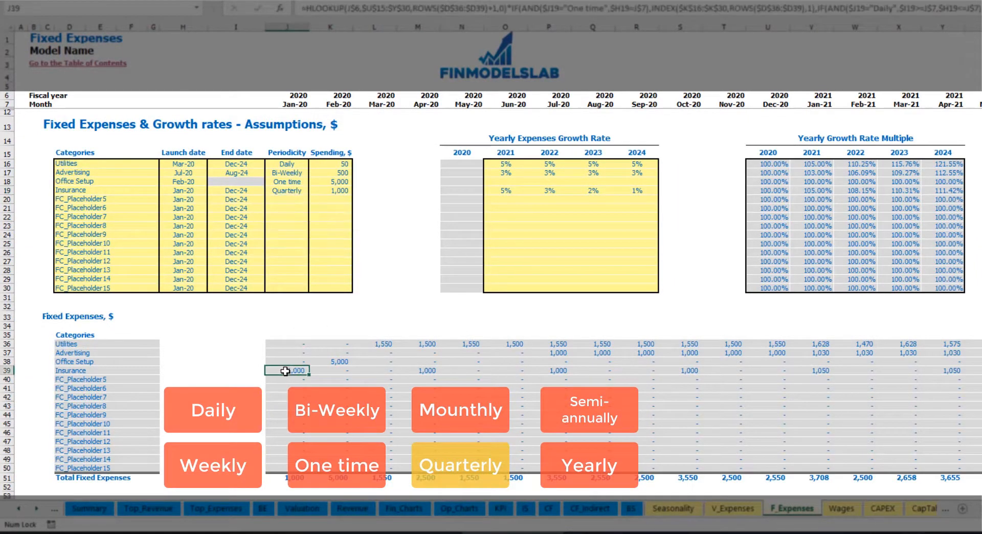
left_click(424, 369)
left_click(540, 371)
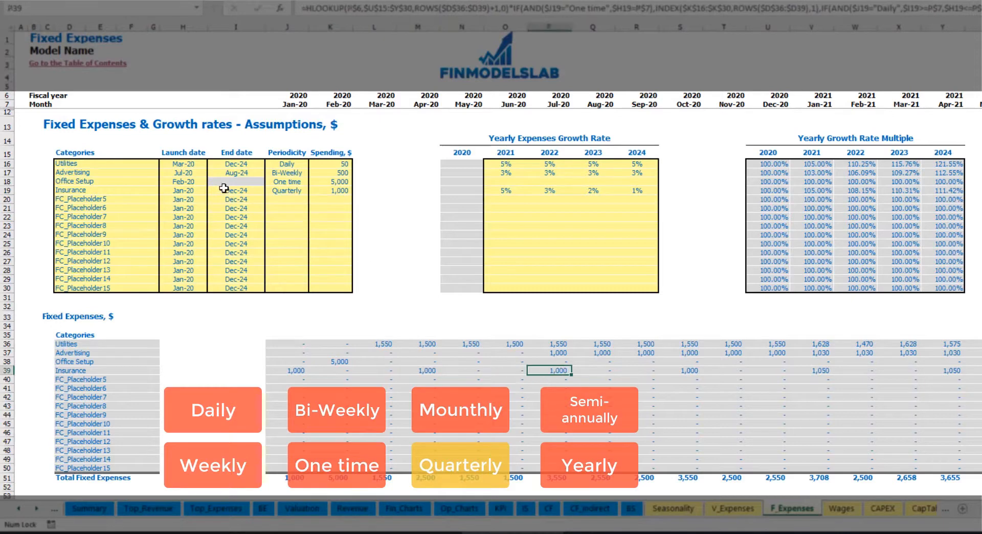
Change the Insurance launch date to Feb-20 and check its amounts in February, May and August 2020.
left_click(200, 189)
left_click(212, 190)
left_click(181, 207)
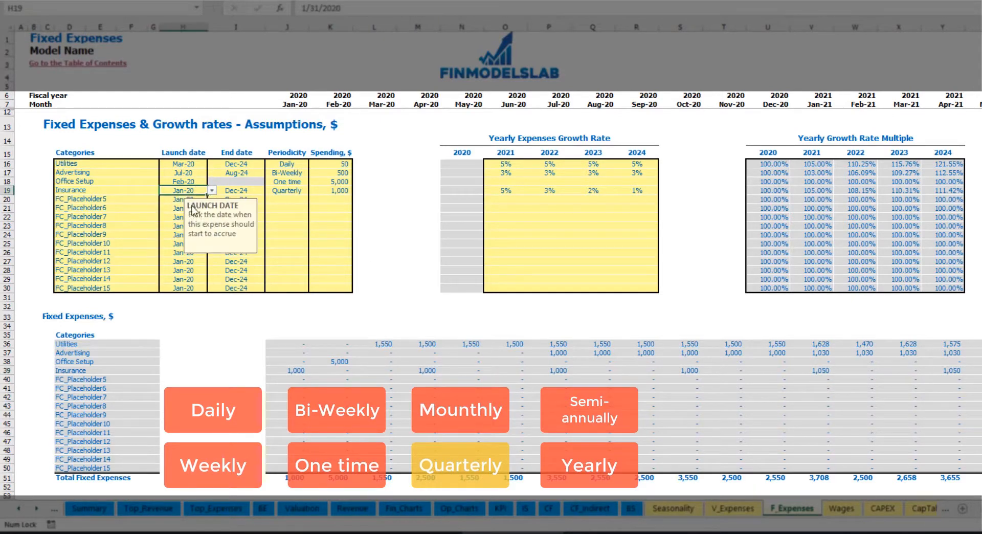
left_click(343, 368)
left_click(470, 370)
left_click(603, 369)
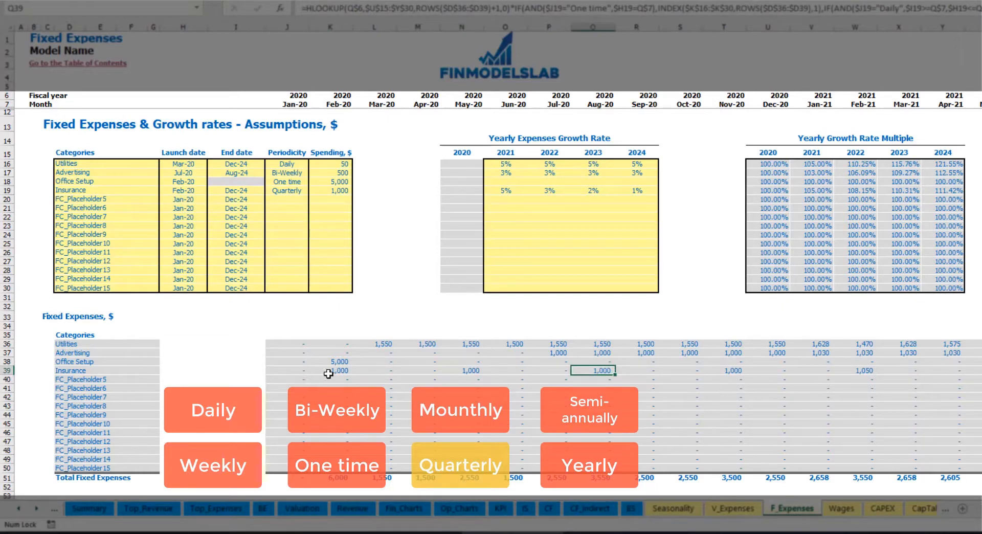
left_click(473, 371)
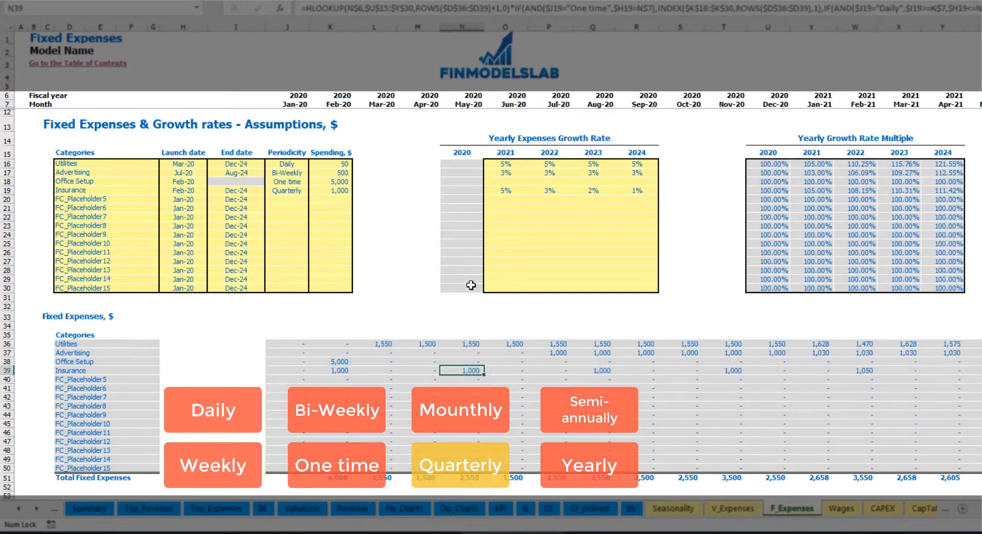
Change the Insurance periodicity to Semi-Annually and check its amounts from February 2020 through February 2021.
left_click(310, 192)
left_click(314, 191)
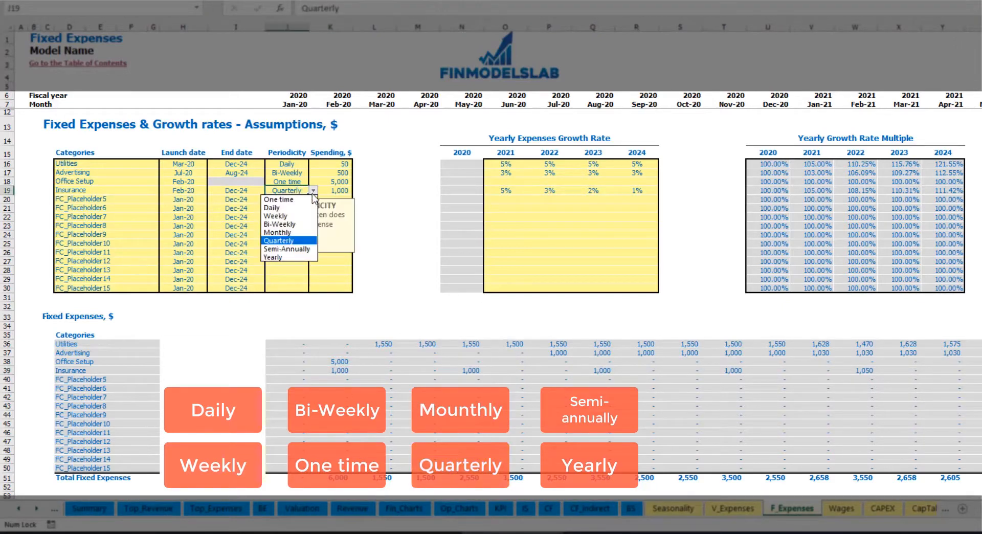
left_click(289, 249)
left_click_drag(335, 372, 832, 372)
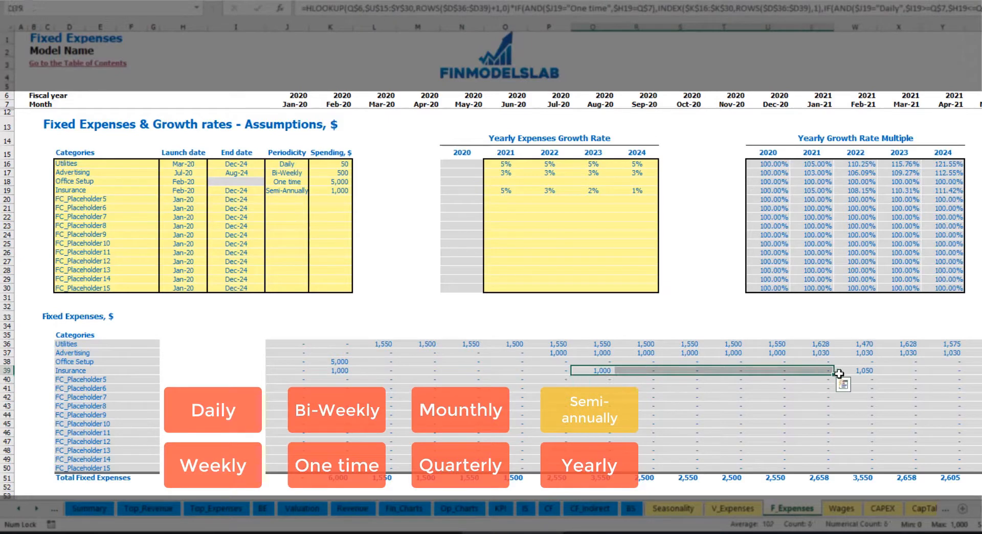
left_click(872, 380)
Change the Insurance periodicity to Yearly and check its amounts in February 2020 and February 2021.
left_click(301, 191)
left_click(313, 190)
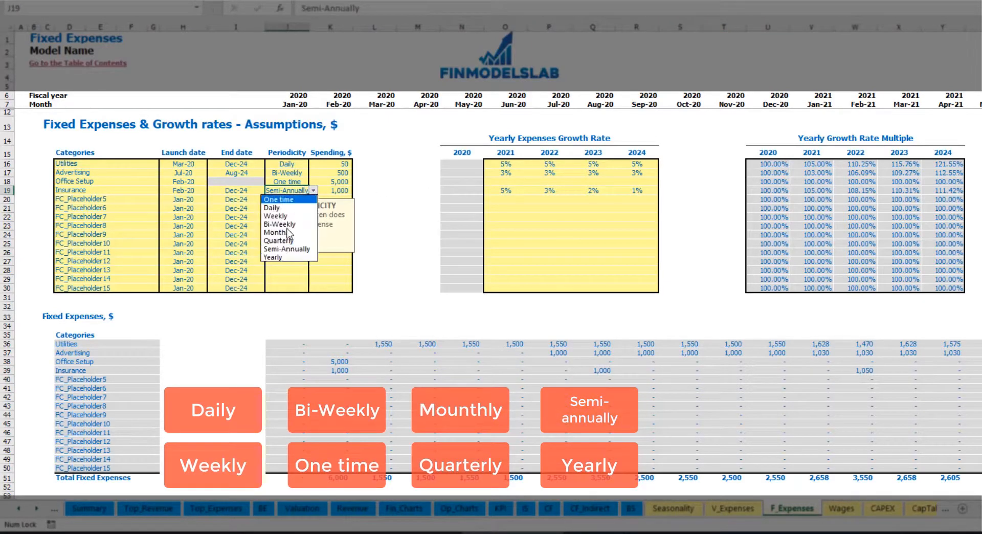
left_click(280, 259)
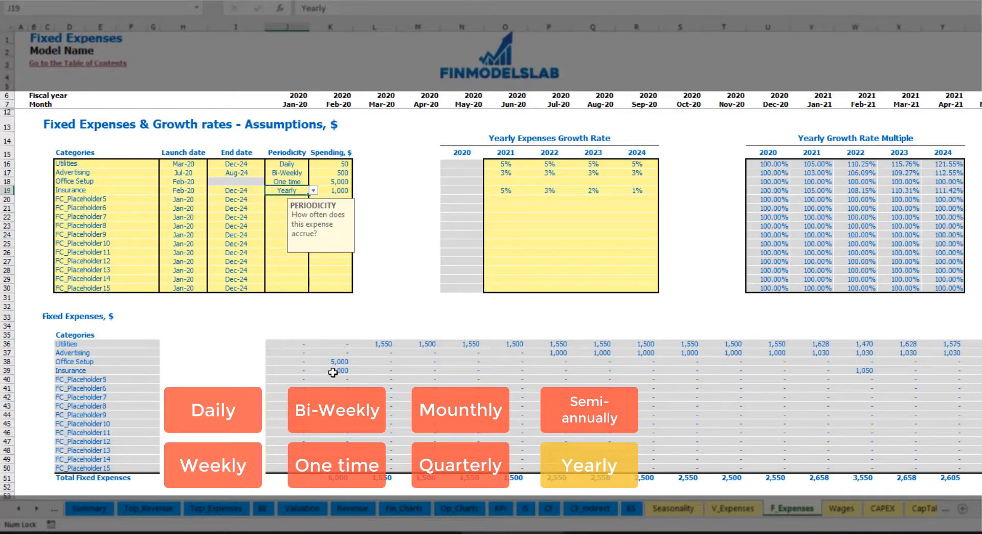
left_click_drag(334, 372, 831, 372)
left_click(871, 372)
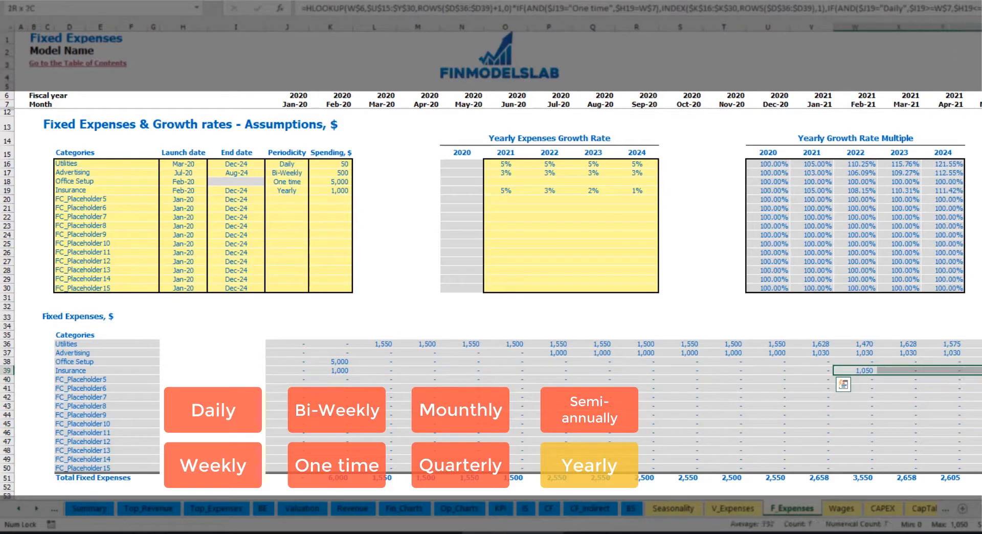
Review the Insurance launch and end dates and the monthly amounts of all categories in the Fixed Expenses table.
left_click(190, 191)
left_click(234, 190)
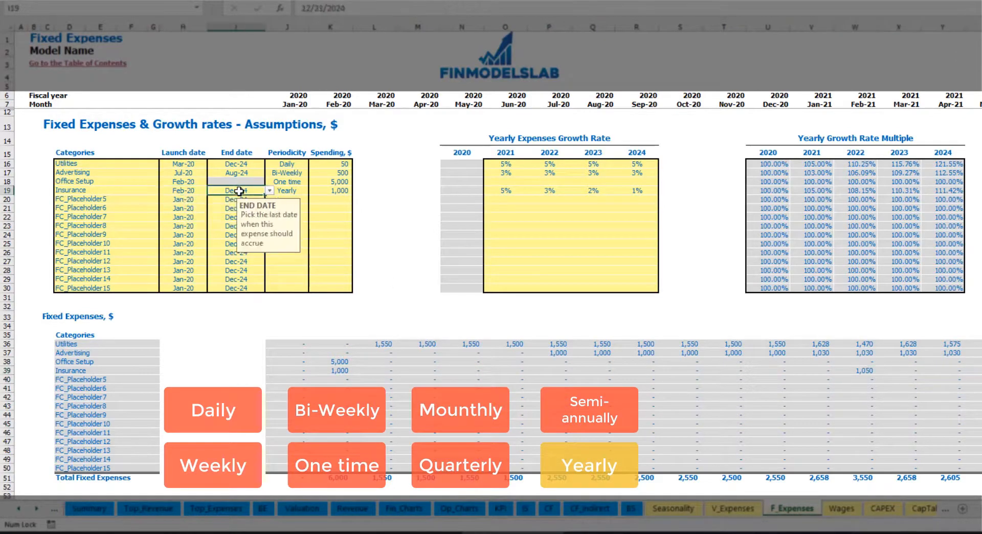
left_click(688, 288)
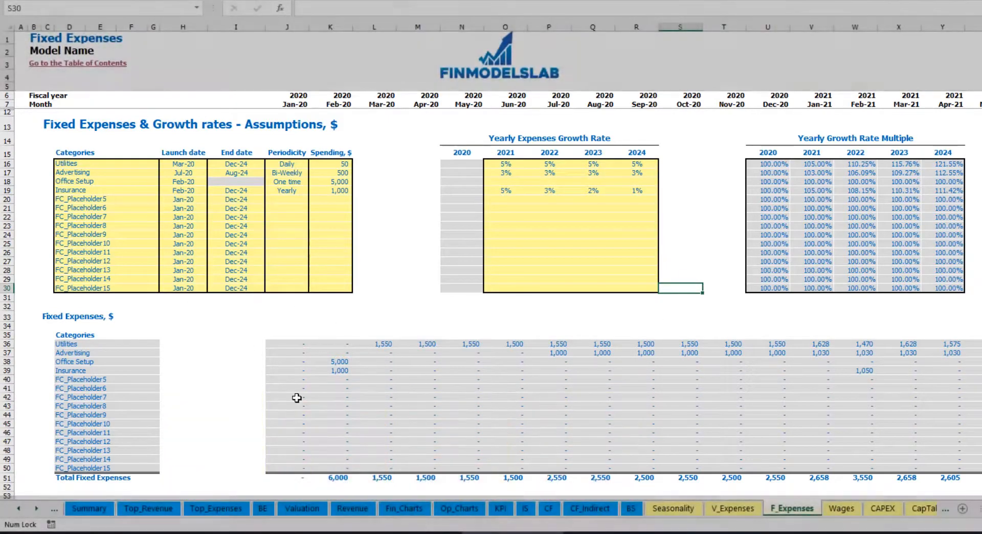
left_click_drag(285, 344, 901, 468)
On the IS sheet, expand Total Fixed Expenses and review the category rows from Utilities to FC_Placeholder15.
left_click(525, 508)
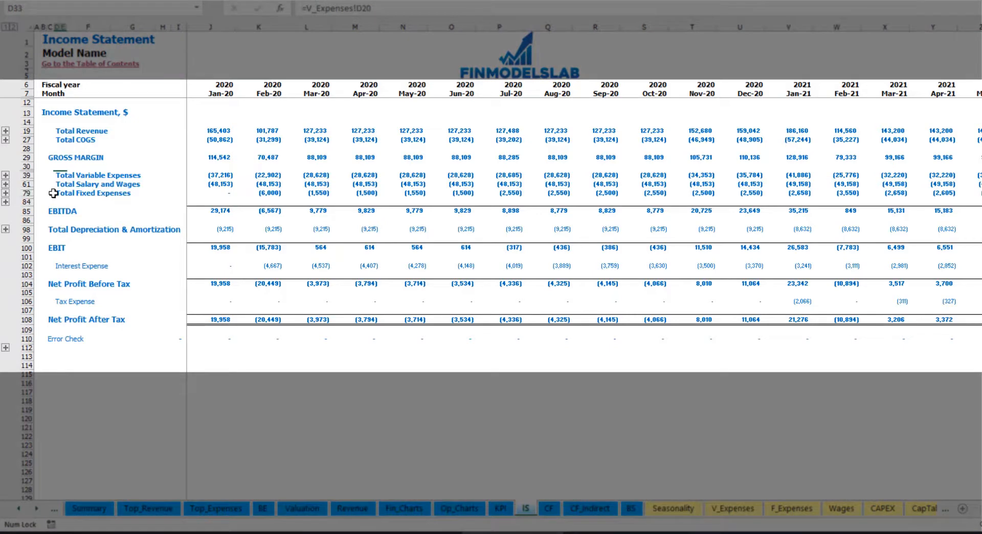
left_click(53, 194)
left_click(6, 193)
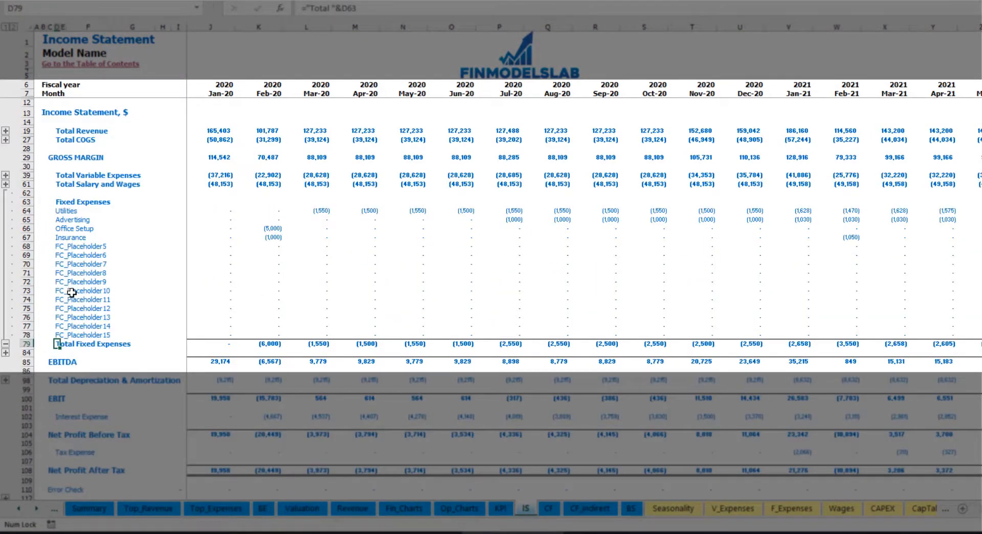
left_click_drag(28, 211, 30, 237)
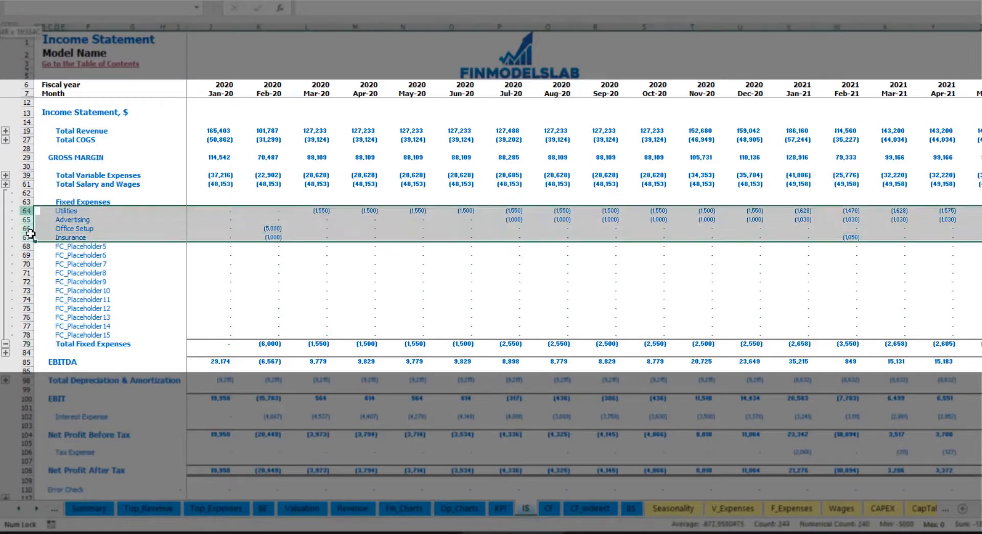
left_click_drag(60, 209, 66, 335)
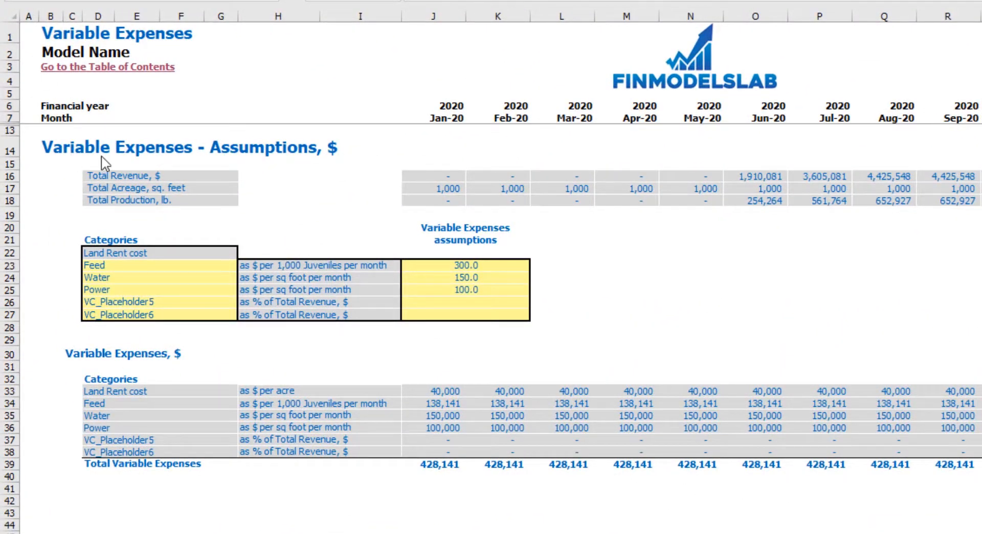
In Variable Expenses, examine the Land Rent cost category and its monthly amounts in the Variable Expenses table.
left_click(104, 252)
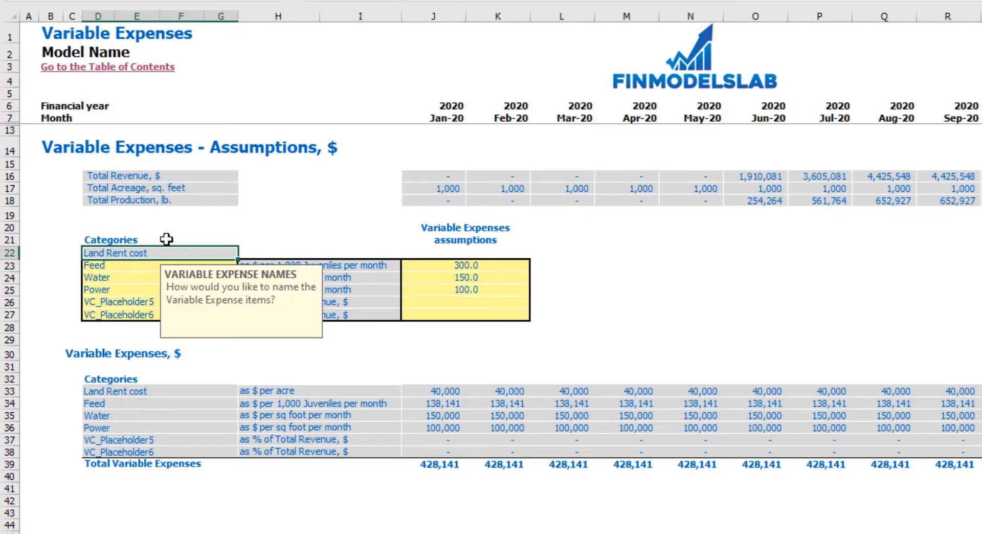
left_click(182, 228)
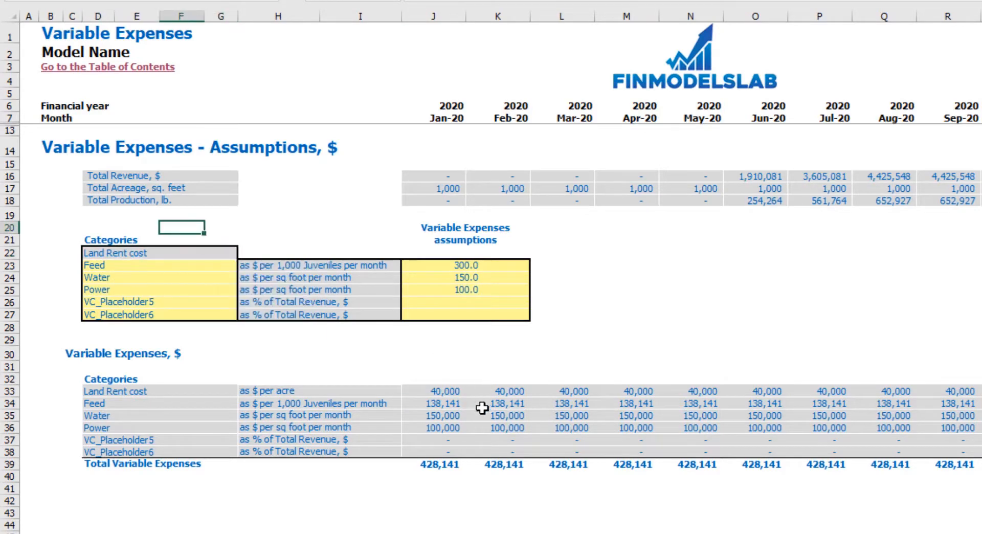
left_click(9, 391)
left_click(453, 391)
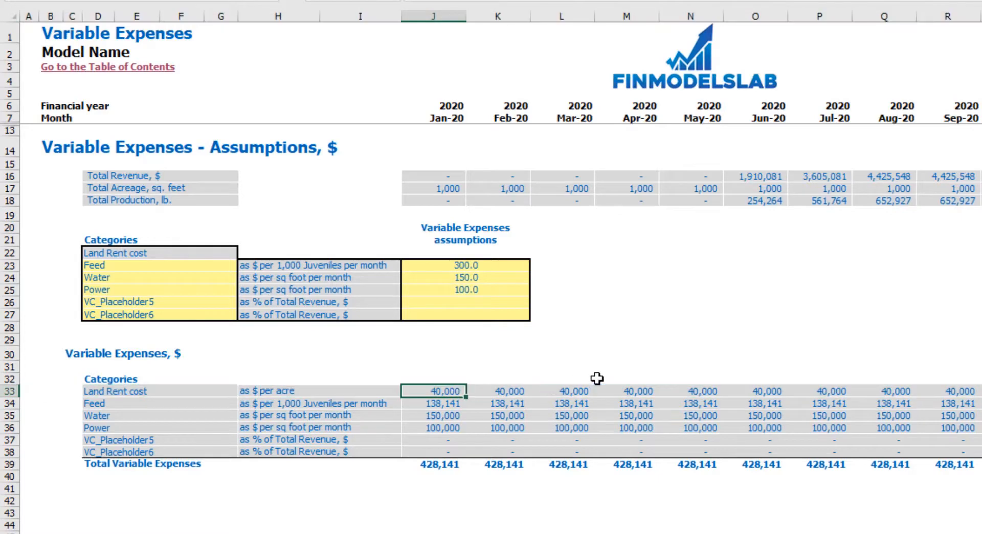
Try to rename the Feed variable expense category as Var expense sother.
left_click_drag(145, 266, 154, 317)
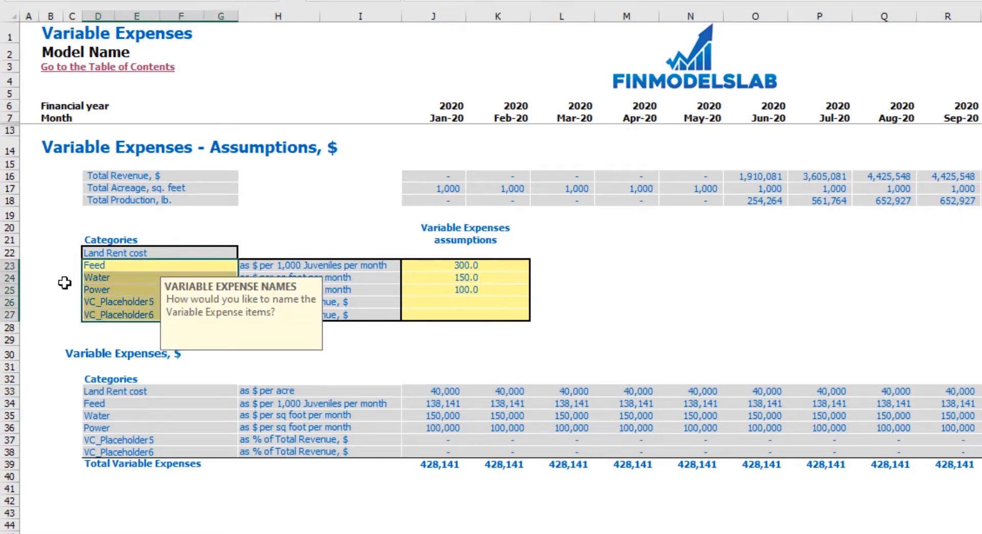
left_click(51, 267)
left_click(112, 266)
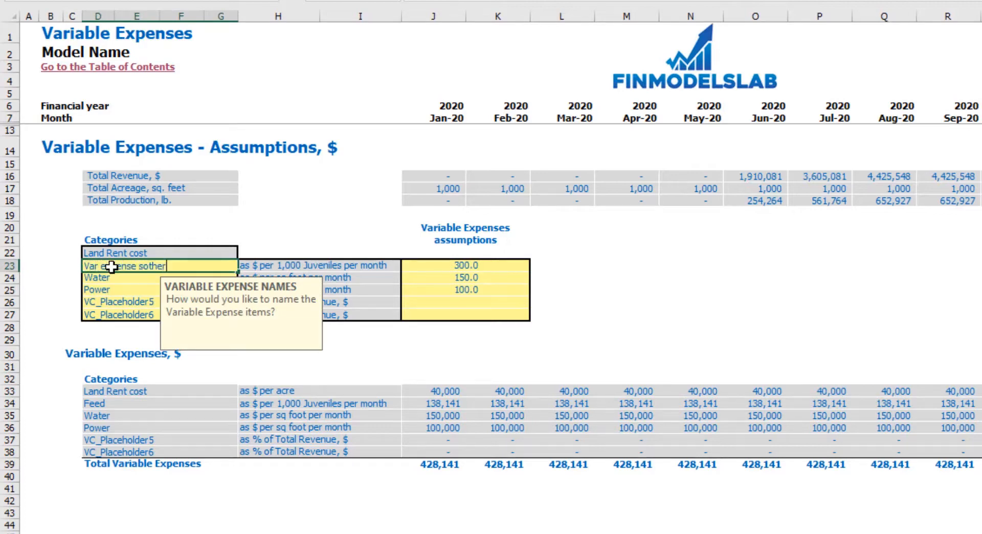
key("Escape")
left_click(641, 336)
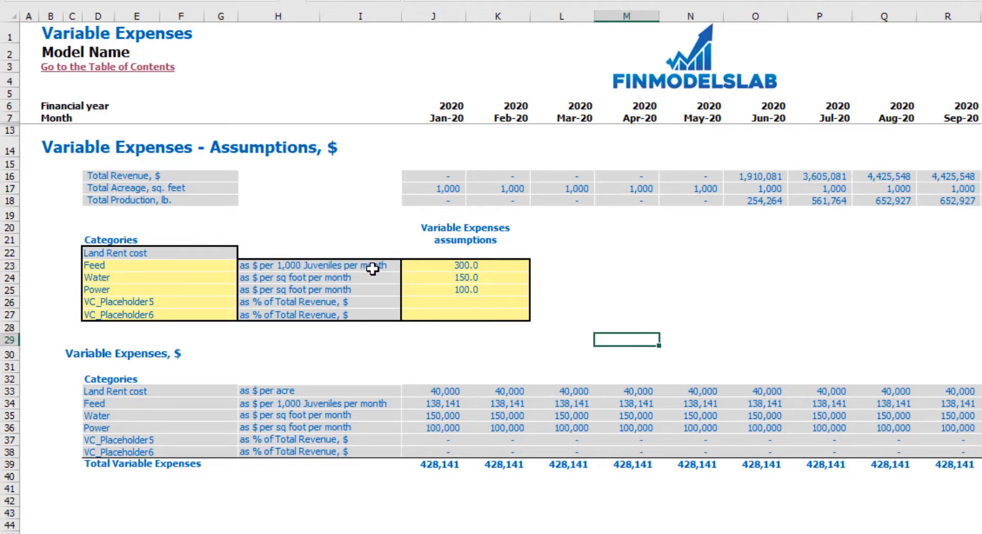
Examine the Feed assumption value and the Water category with its per sq foot calculation basis.
left_click(431, 263)
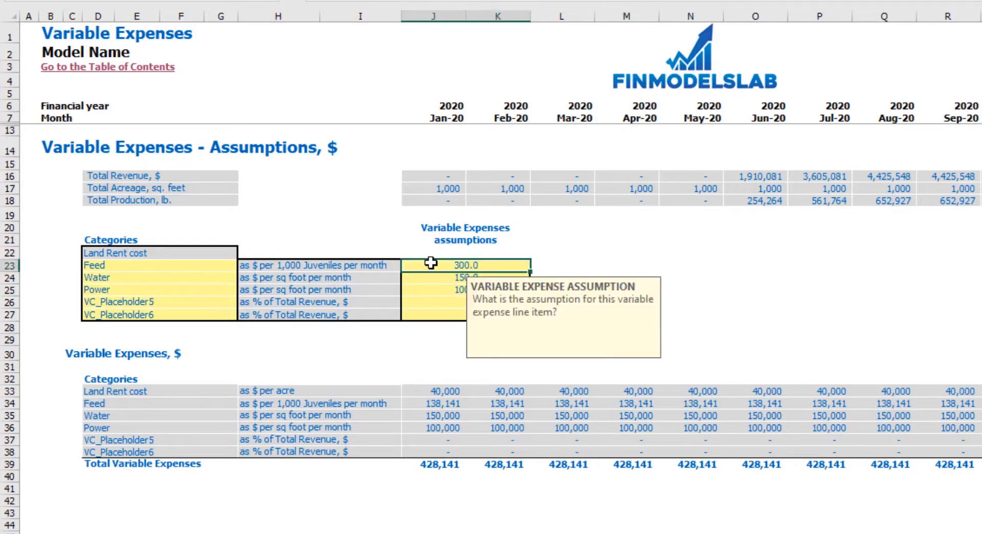
left_click(144, 278)
left_click(325, 277)
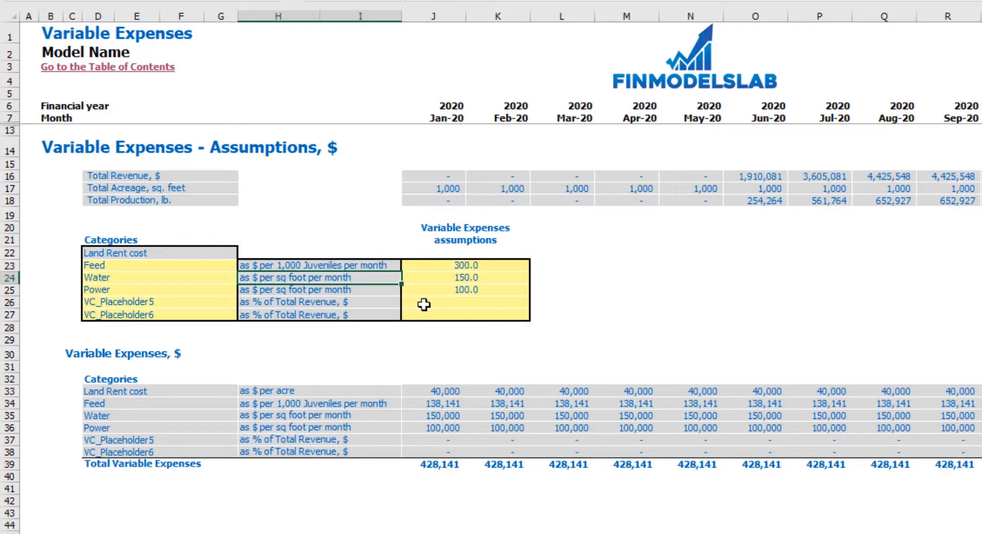
Rename the VC_Placeholder5 category as Other and set its assumption to 2% of Total Revenue.
left_click(219, 305)
type("Other")
left_click(433, 301)
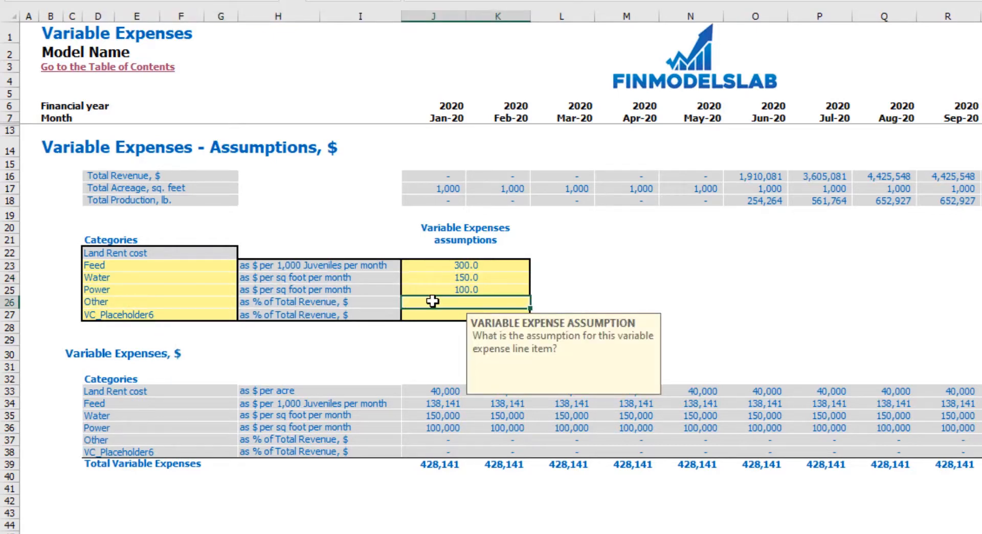
type("2%")
key("Return")
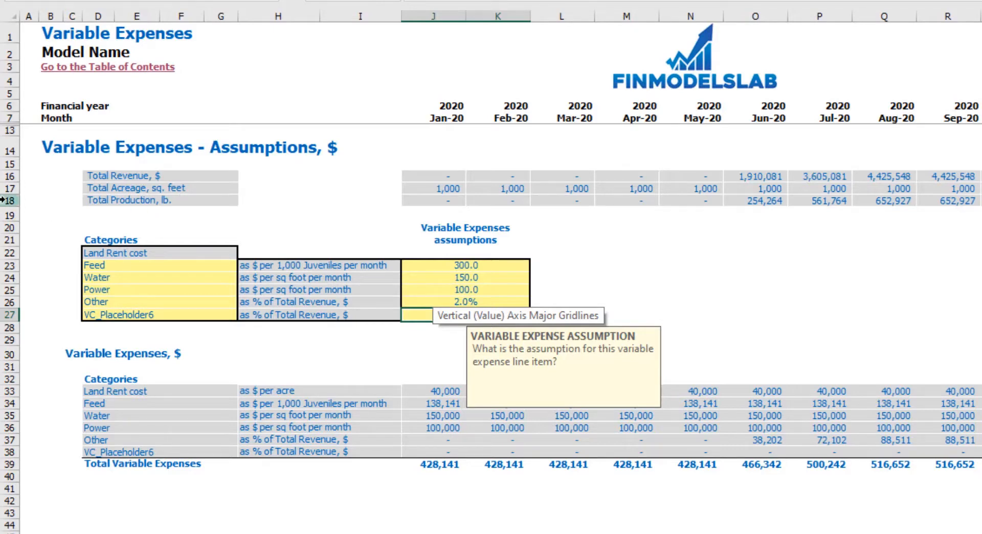
In the Income Statement, expand Total Variable Expenses and review the rows from Land Rent cost to VC_Placeholder6.
left_click(671, 286)
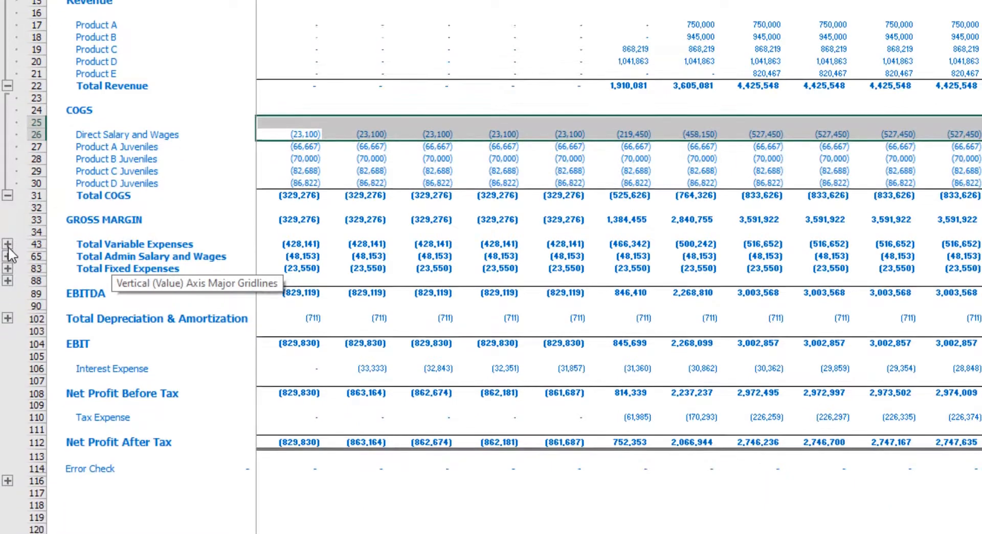
left_click(8, 403)
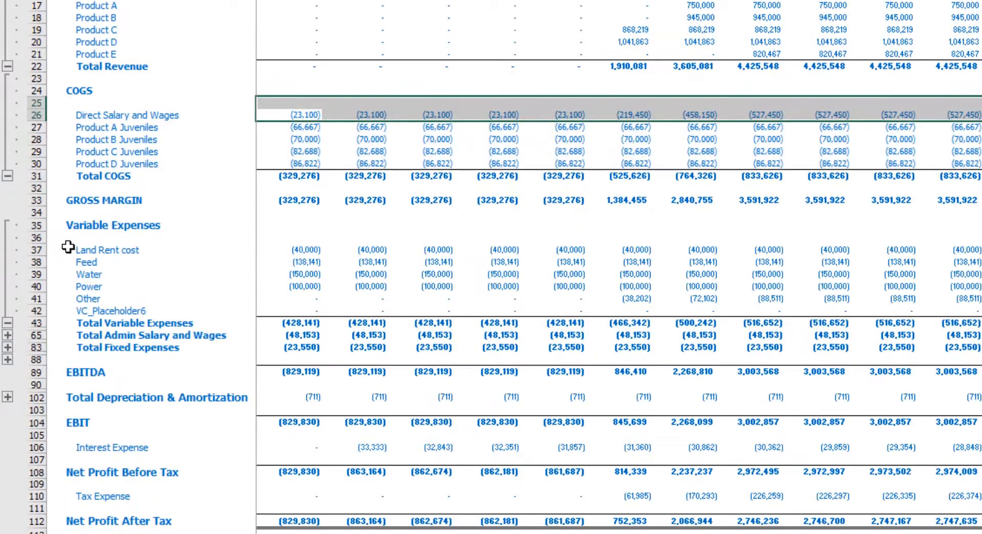
left_click_drag(47, 249, 52, 307)
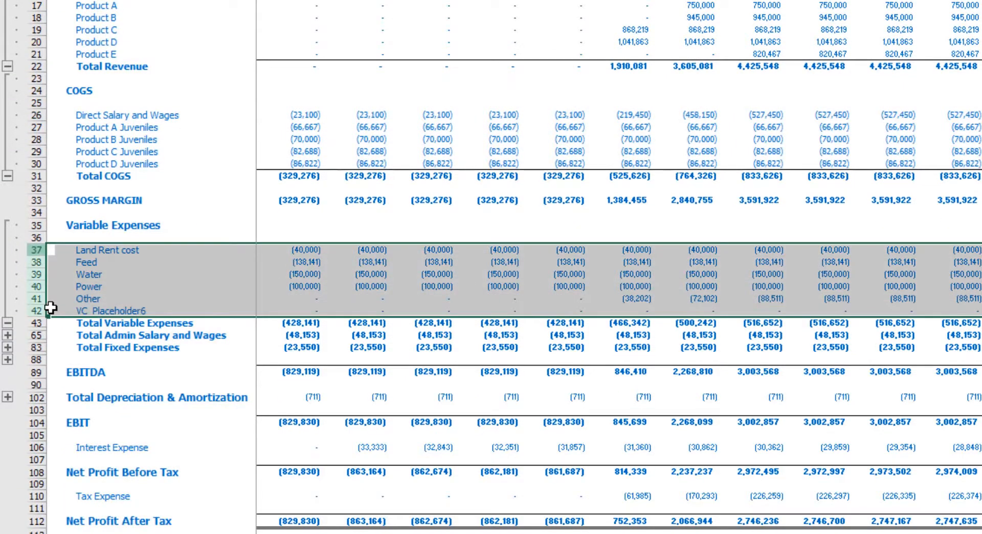
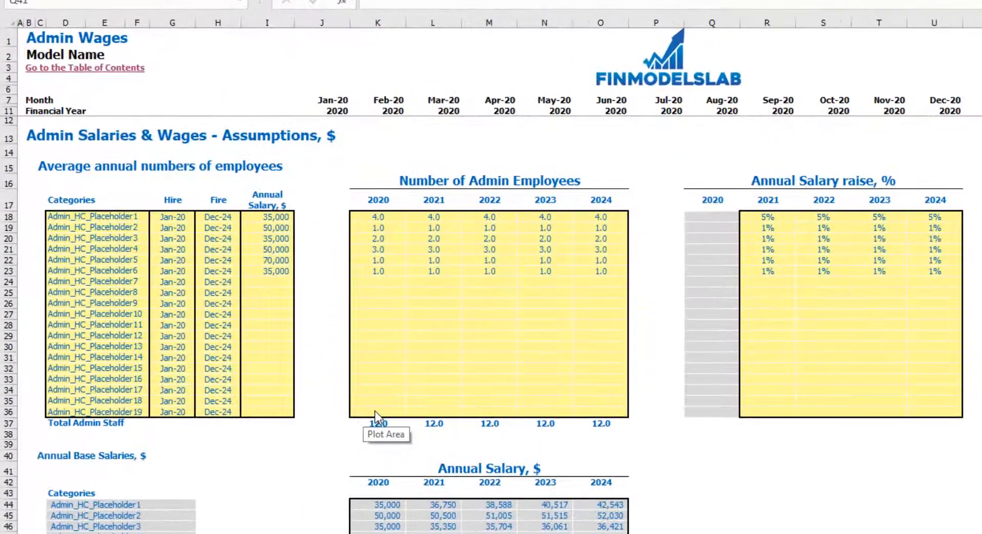
In Admin Wages, rename Admin_HC_Placeholder1 as managers and set its hire date to Feb-20.
left_click(62, 219)
type("managers")
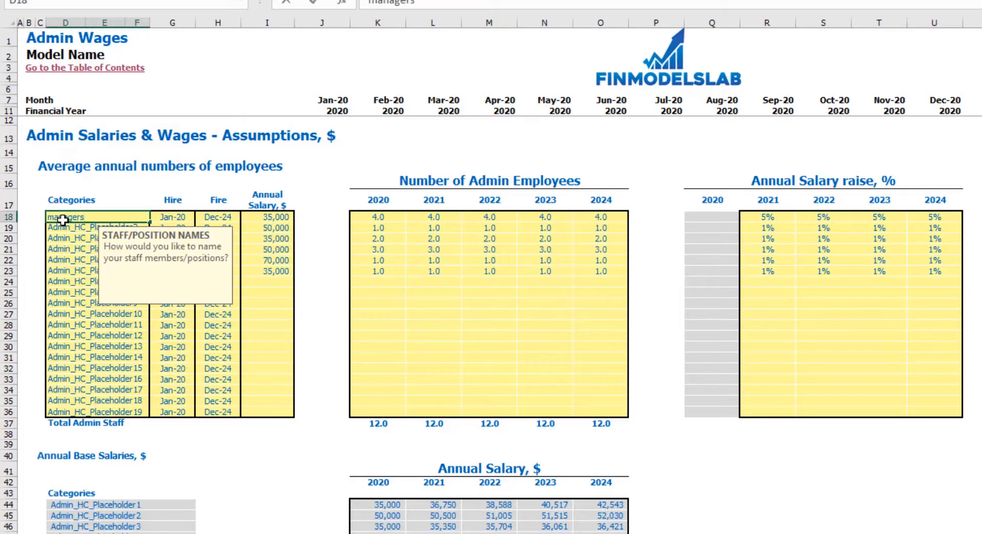
key("Return")
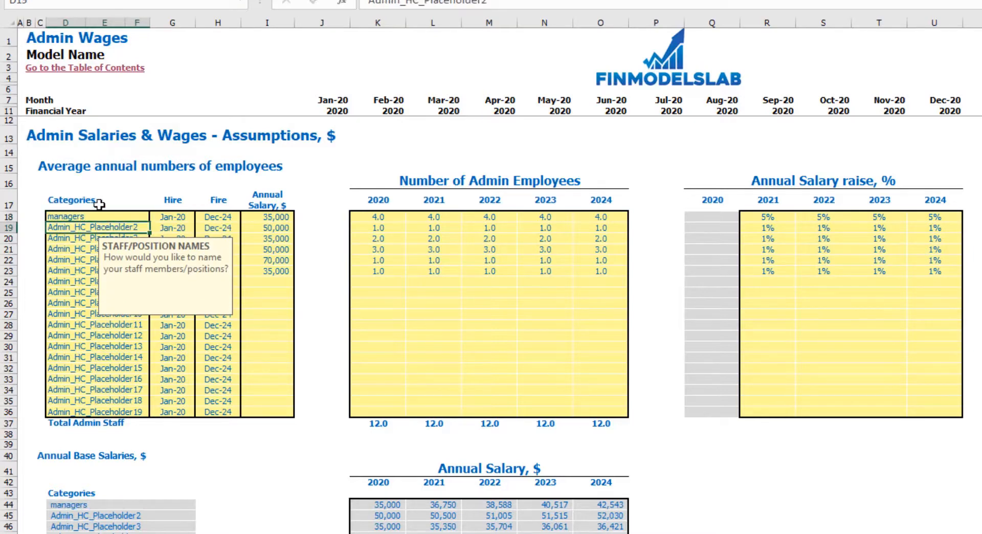
left_click(189, 217)
left_click(201, 217)
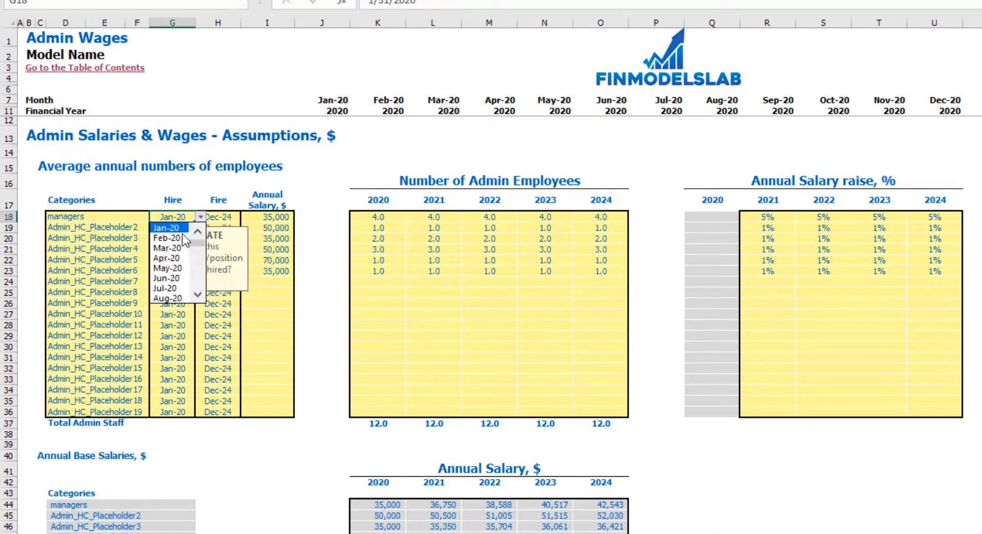
left_click(184, 237)
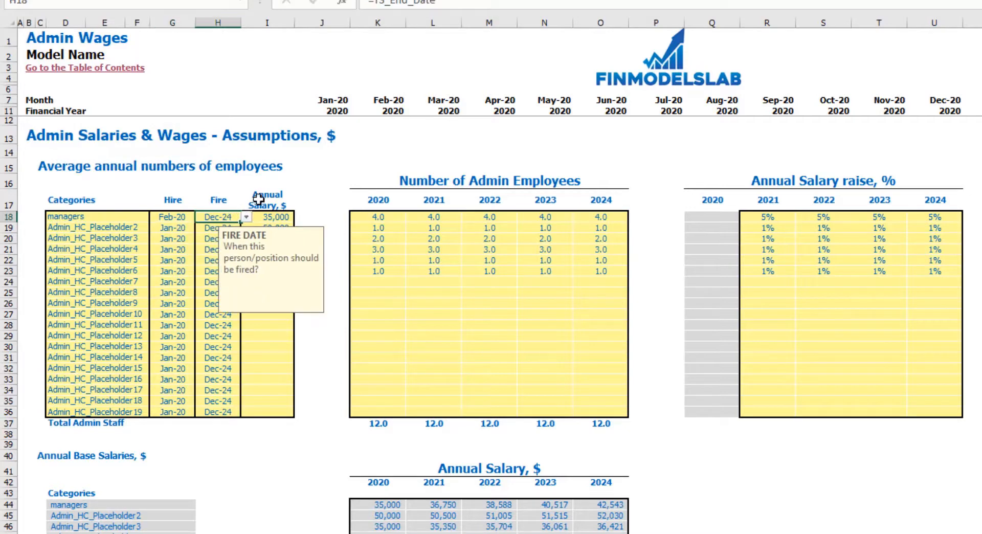
left_click(316, 176)
Set the annual salary of the managers category to 40,000.
left_click(281, 219)
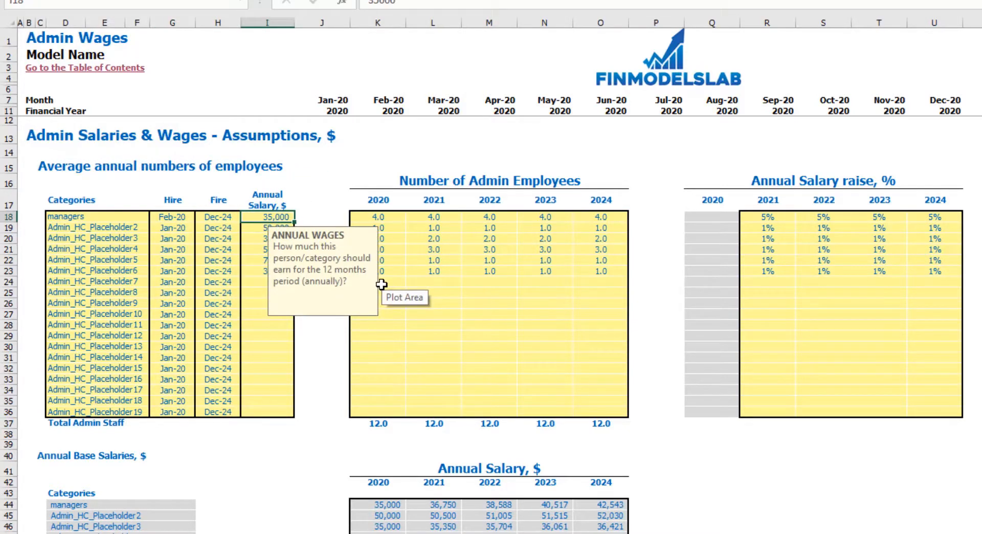
type("40,")
type("000")
key("Return")
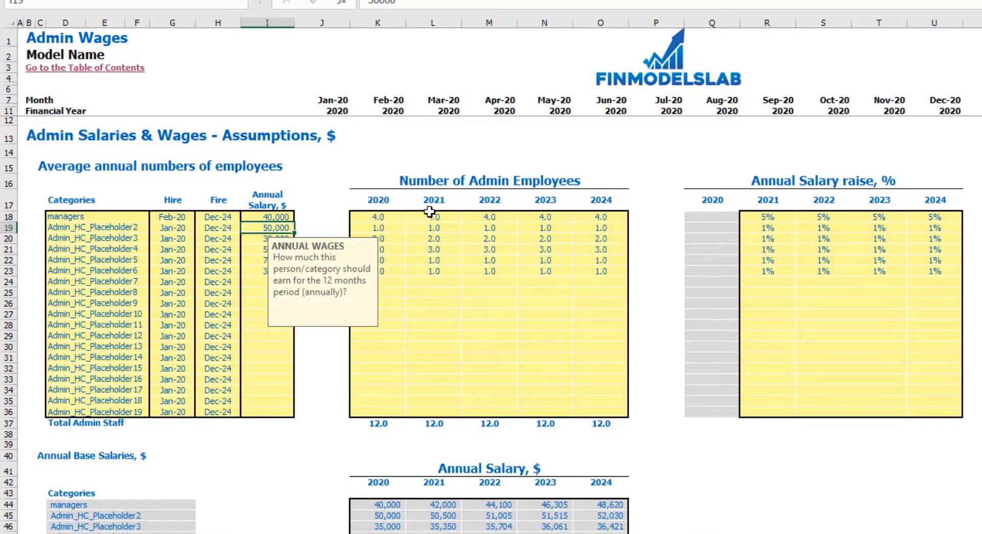
Enter the number of managers per year as 1, 2, 3, 4 and 5 for 2020 through 2024.
left_click(381, 217)
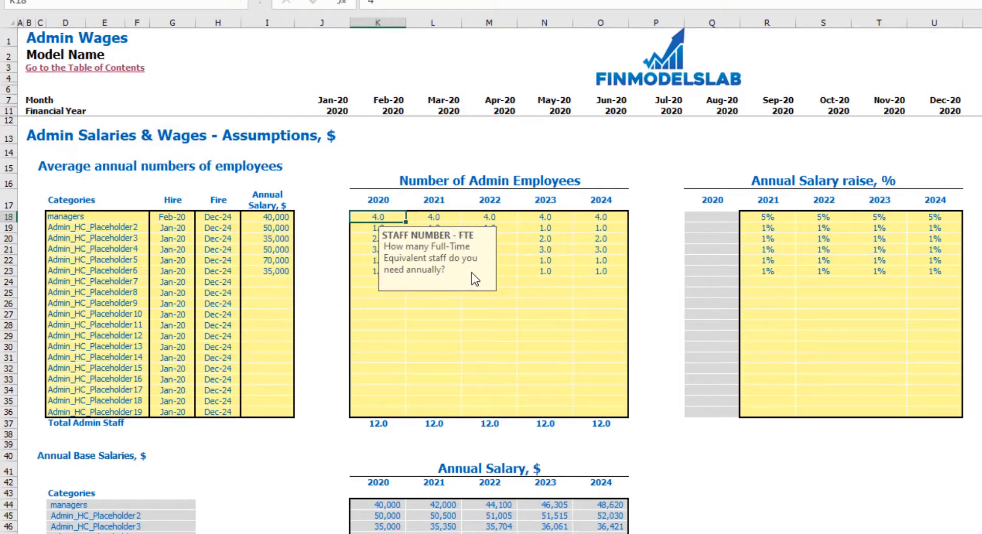
type("1")
key("Tab")
type("2")
key("Tab")
type("3")
key("Tab")
type("4")
key("Tab")
type("5")
key("Tab")
left_click(634, 167)
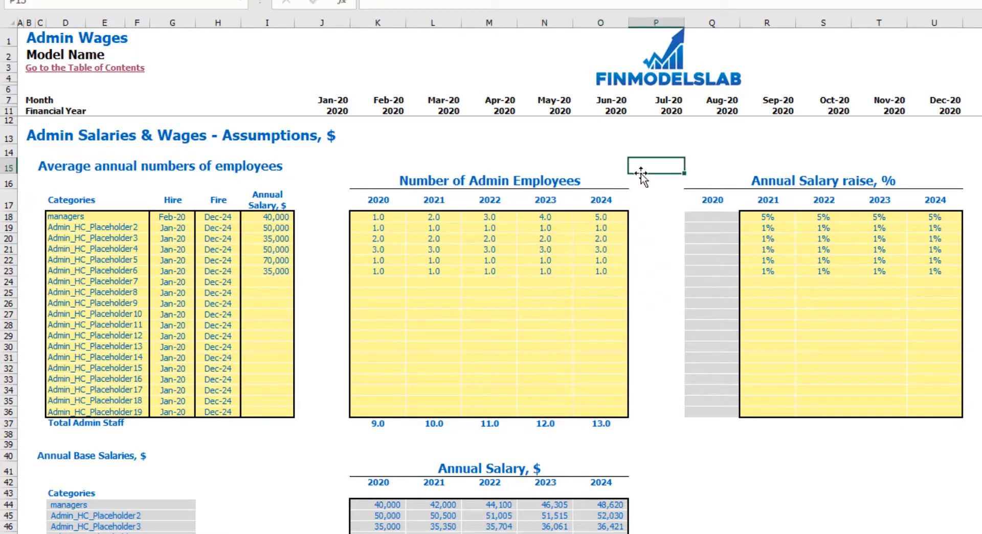
Set the managers' annual salary raise to 3%, 4%, 5% and 6% for 2021 through 2024.
left_click_drag(768, 216, 939, 225)
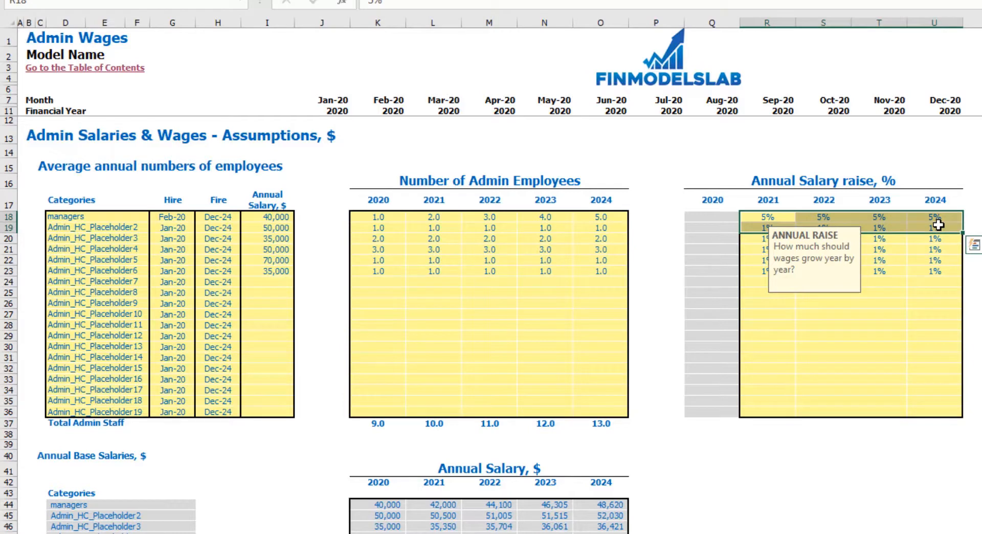
left_click(765, 215)
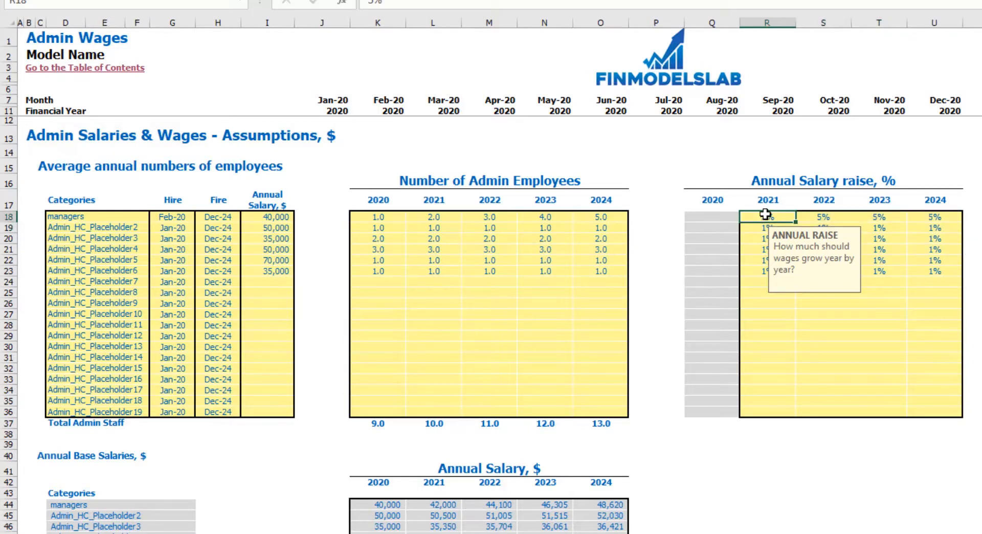
type("3")
key("Tab")
type("4")
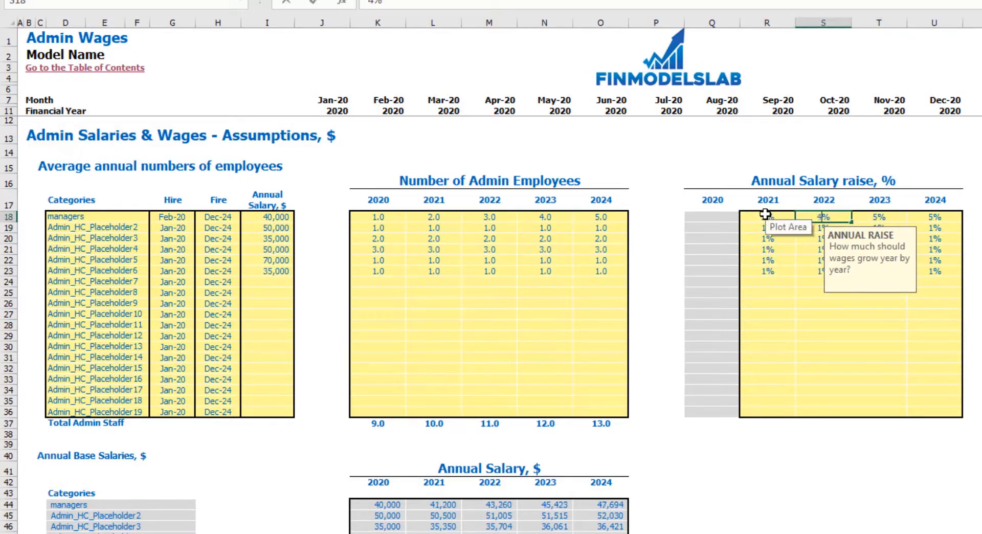
key("Tab")
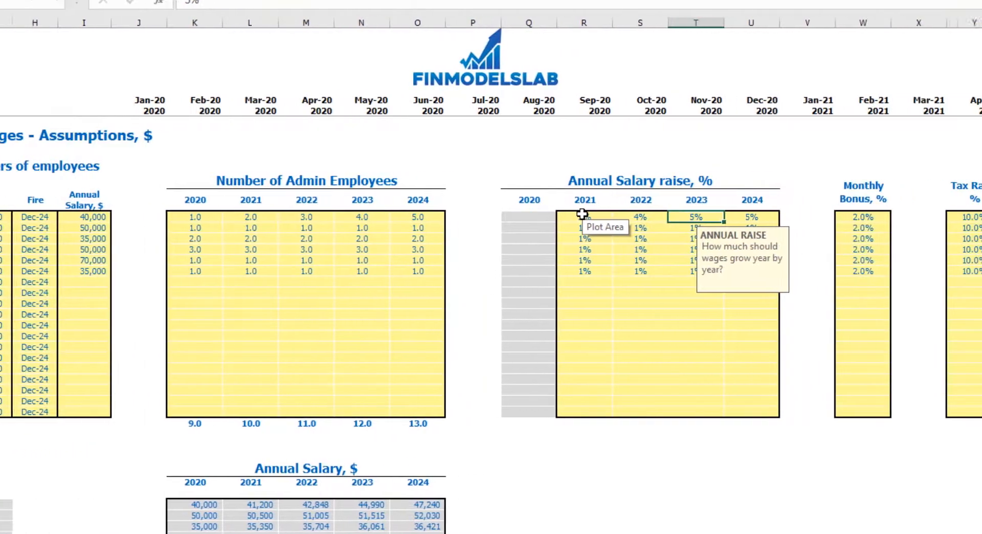
key("Tab")
type("6")
key("Return")
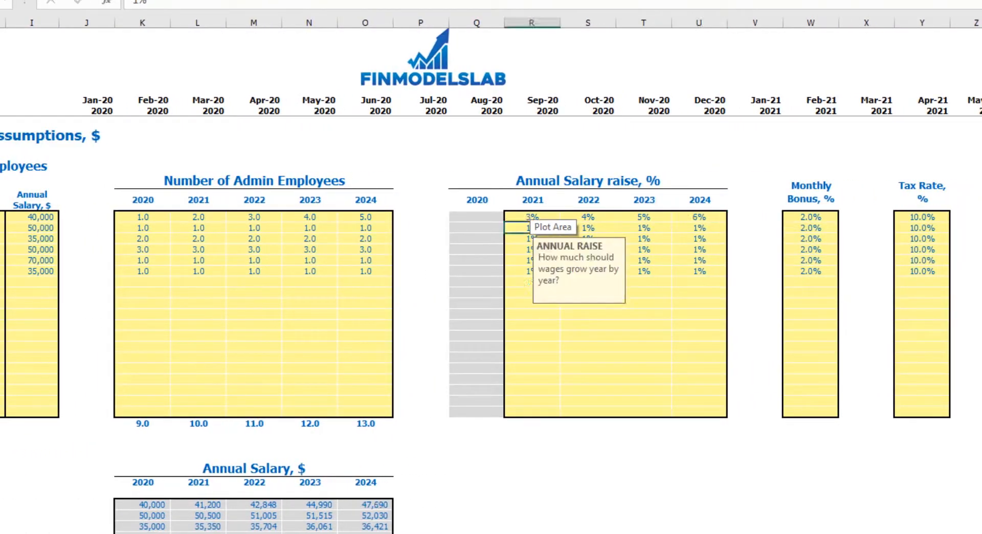
Set the managers' monthly bonus to 5% and their tax rate to 12%.
left_click(817, 216)
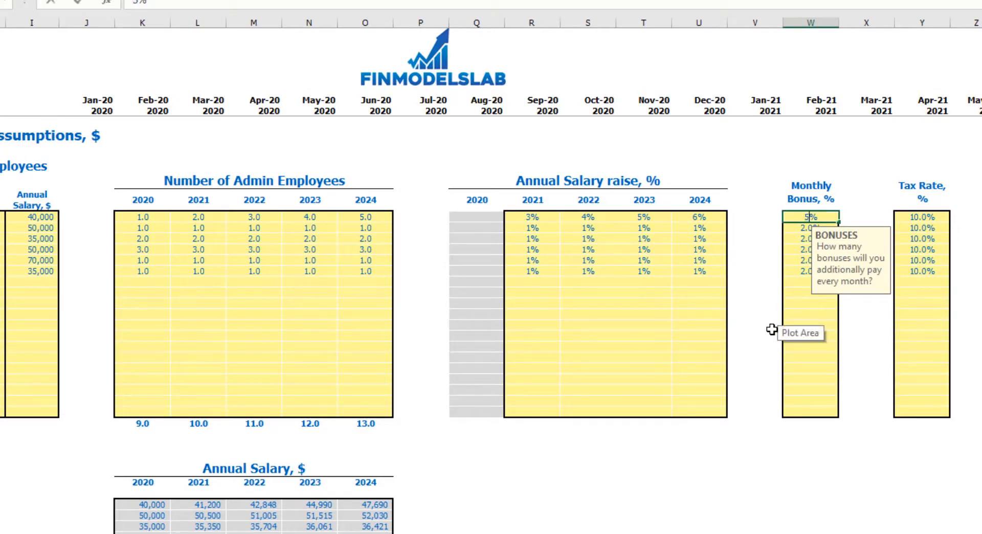
type("5")
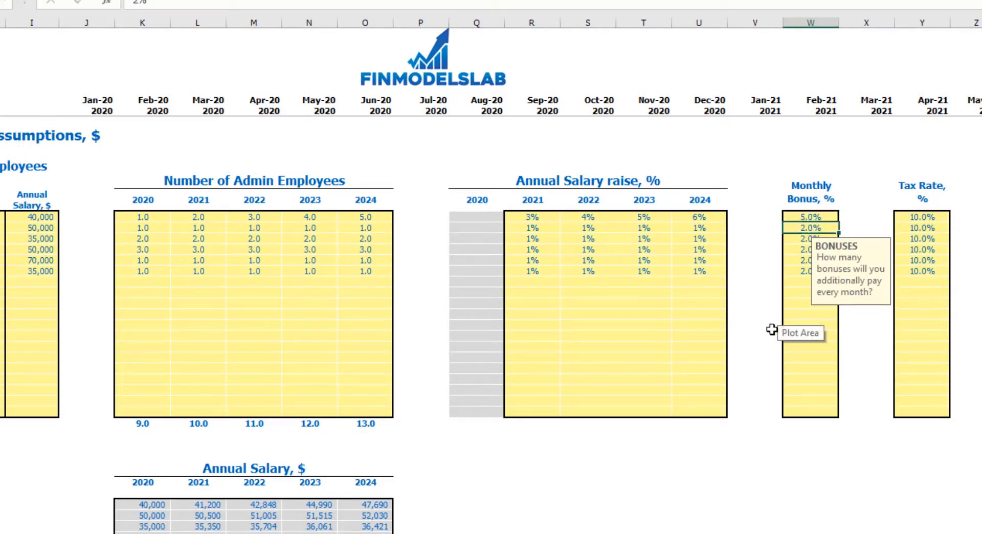
left_click(937, 217)
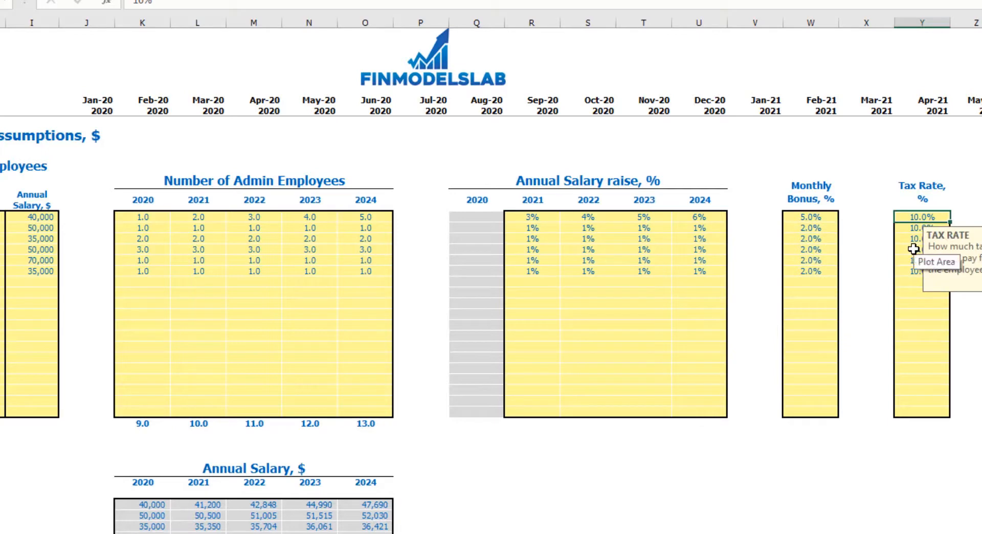
type("12")
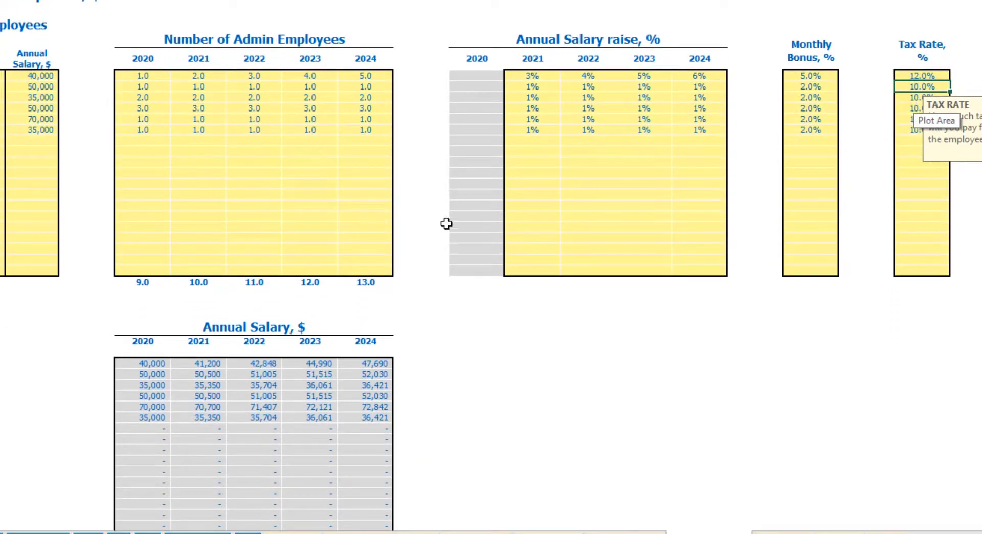
Check the managers' annual salary and monthly staff numbers against their salary, raise and hire date assumptions.
scroll(148, 271, "down", 4)
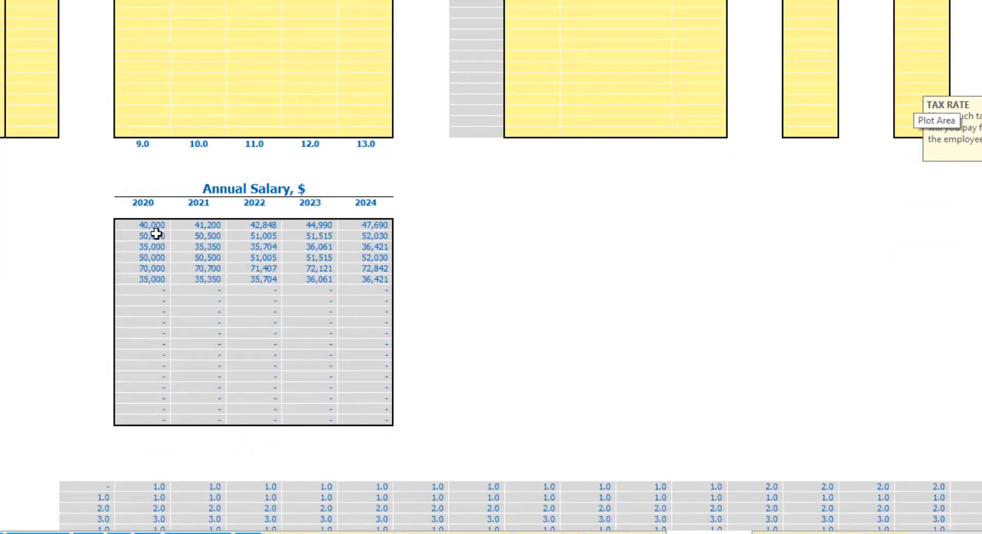
scroll(156, 231, "up", 4)
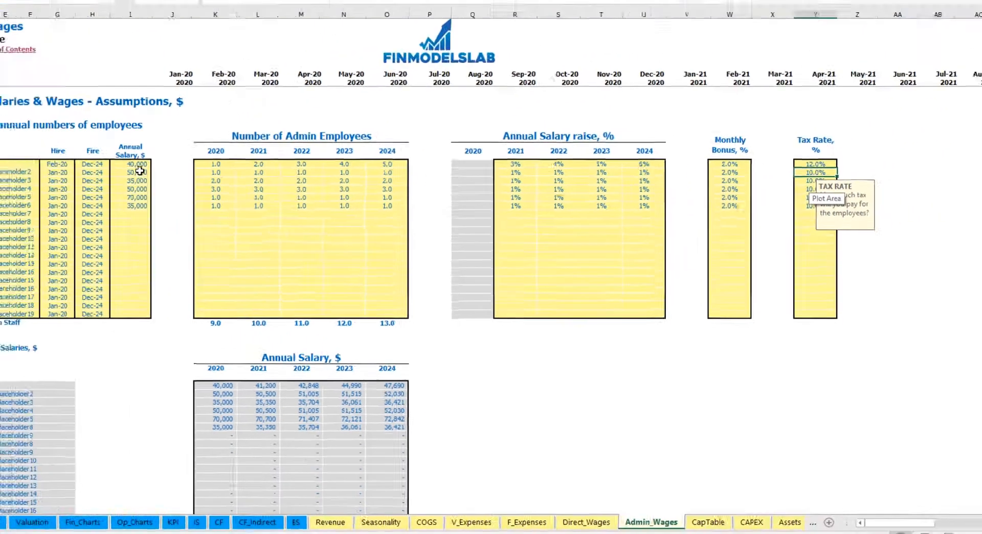
left_click(36, 75)
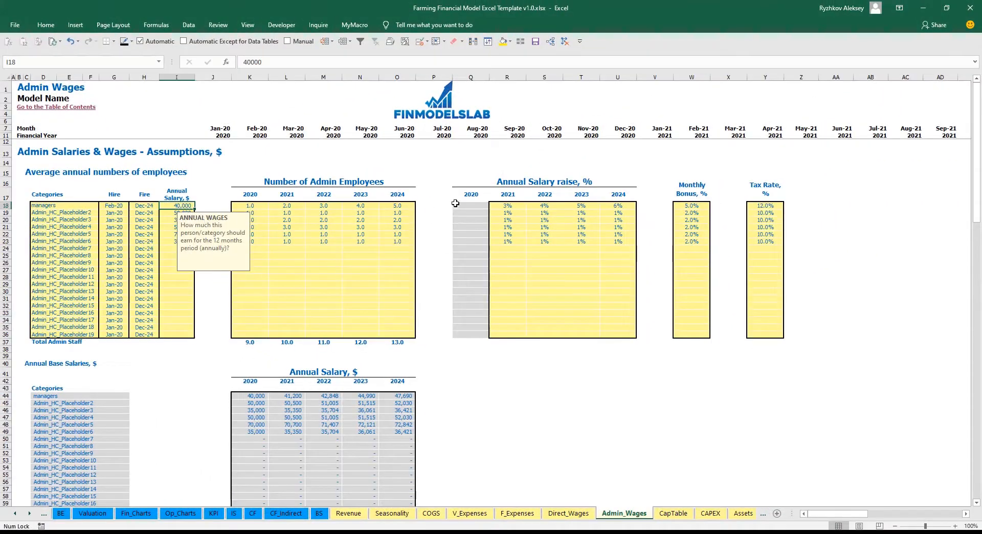
left_click_drag(508, 206, 629, 208)
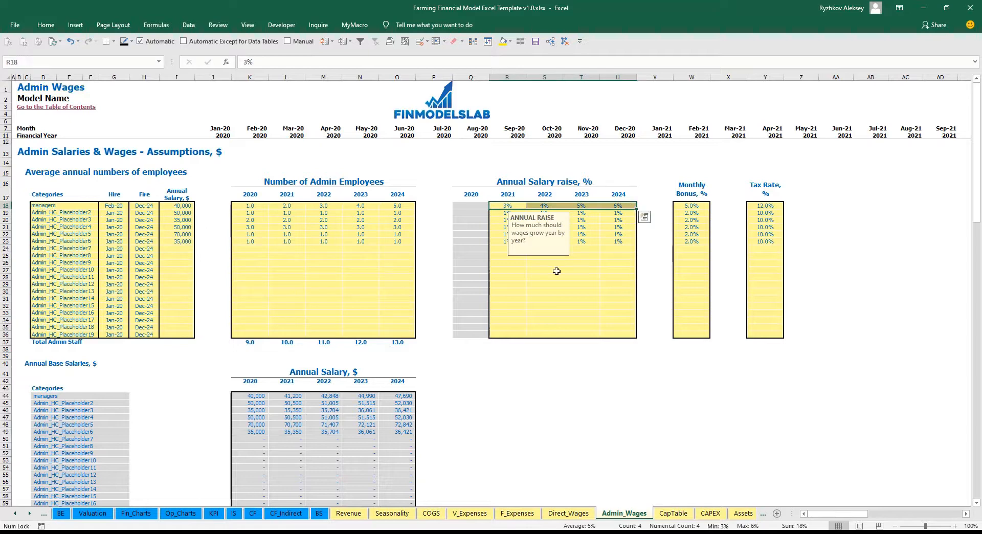
scroll(272, 385, "down", 6)
scroll(271, 385, "down", 7)
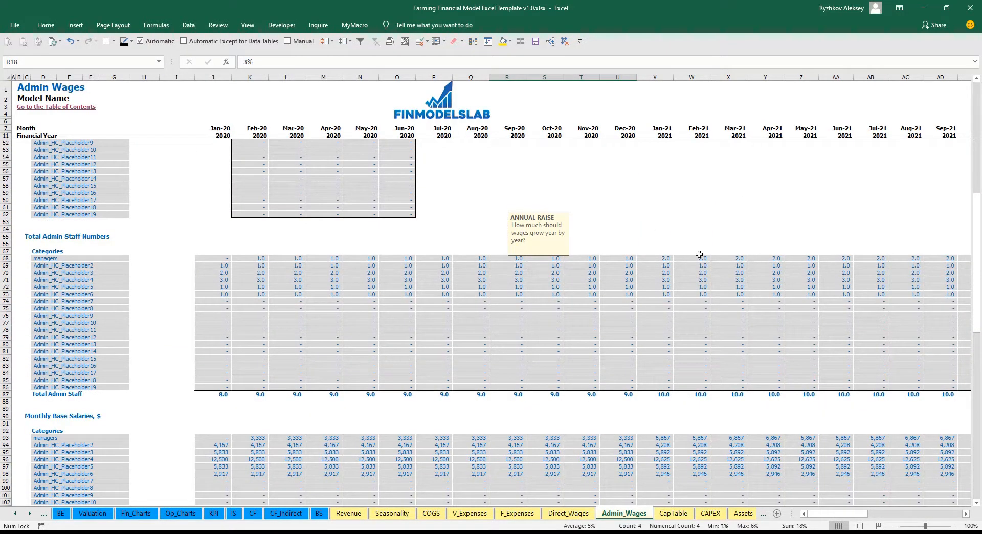
left_click(245, 257)
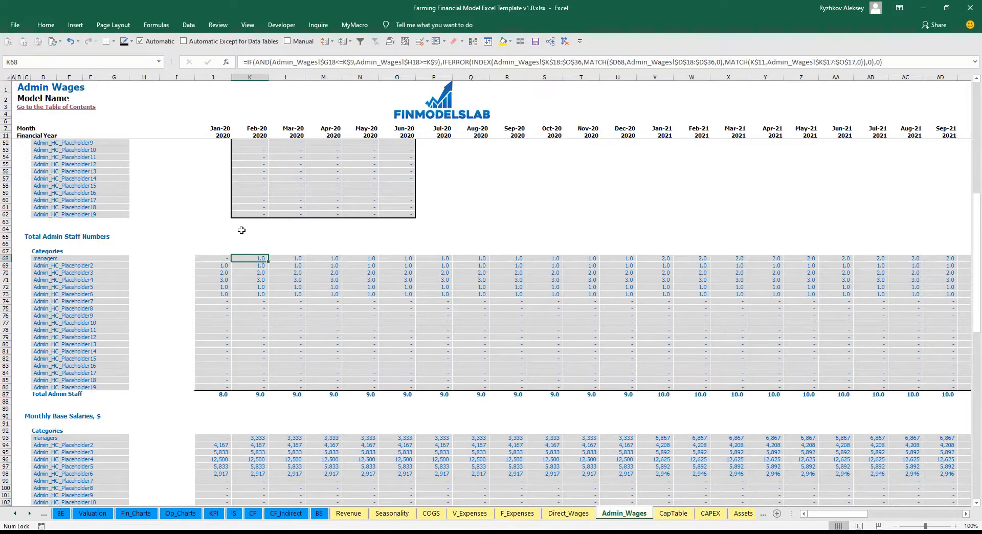
scroll(243, 231, "up", 13)
left_click(119, 206)
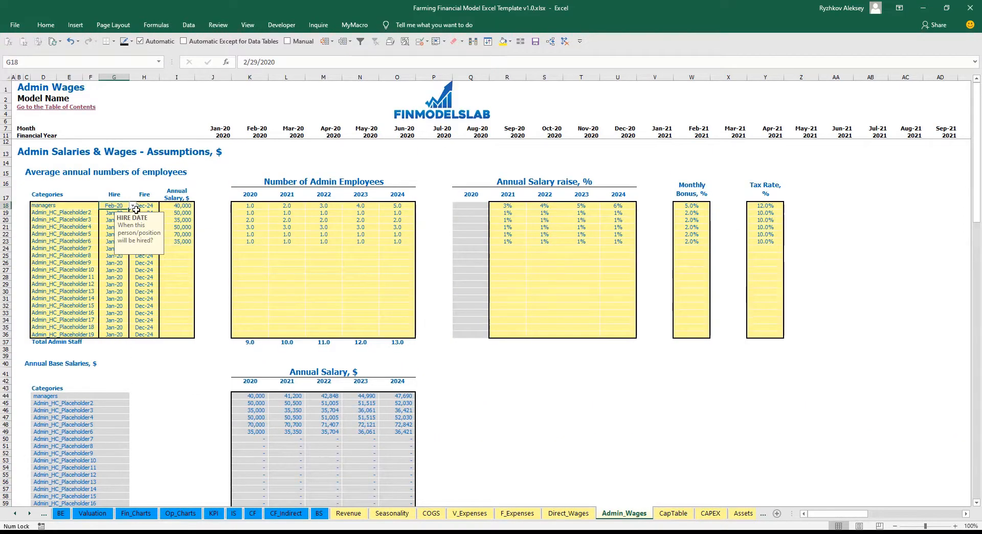
Review the monthly staff numbers, base salaries, bonus and base taxes calculated for the admin categories.
scroll(195, 251, "down", 13)
scroll(219, 276, "down", 7)
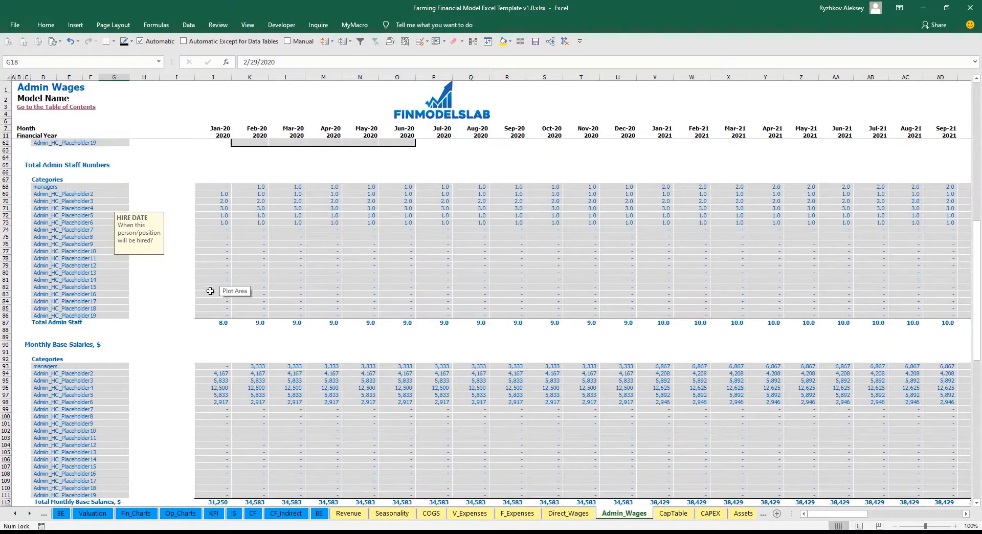
left_click(241, 273)
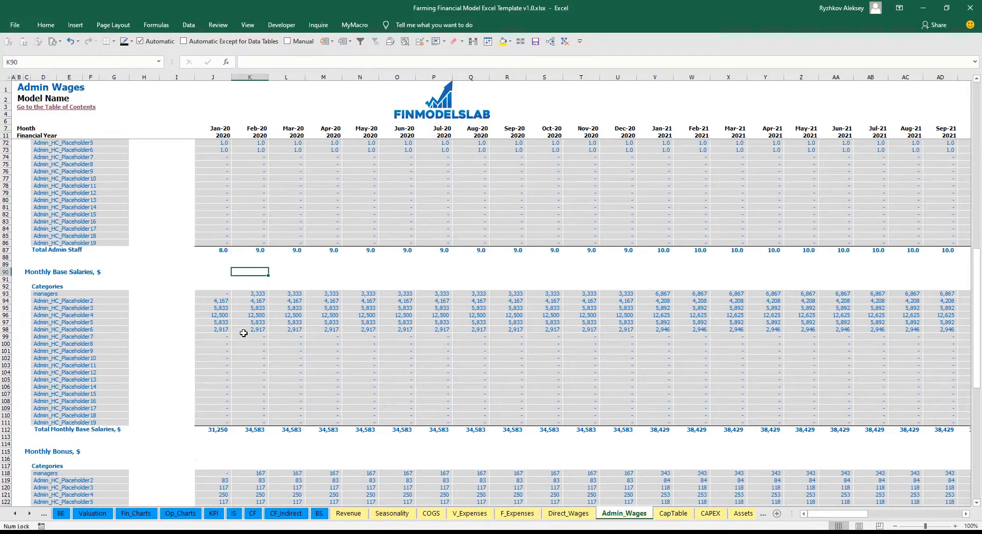
scroll(227, 372, "down", 7)
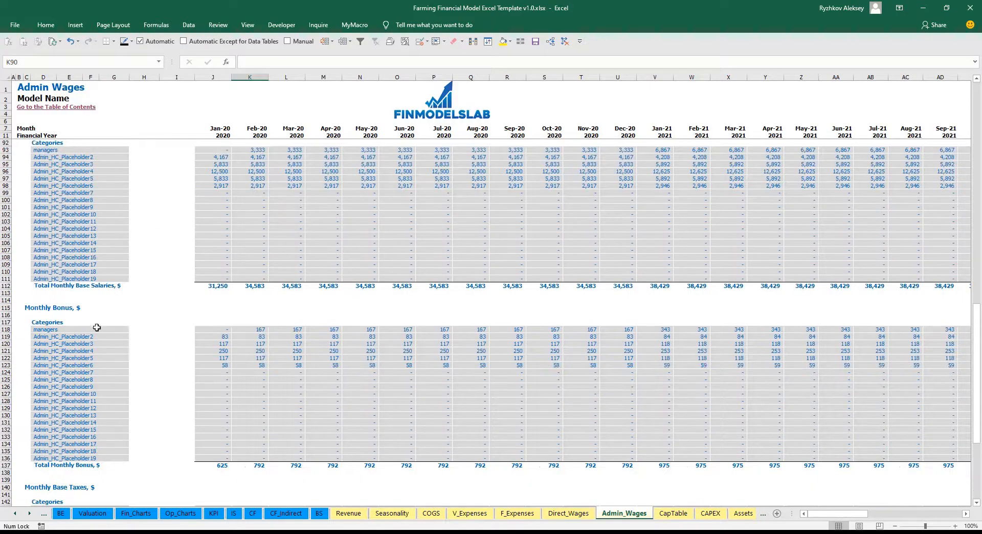
scroll(122, 340, "down", 7)
scroll(60, 323, "down", 3)
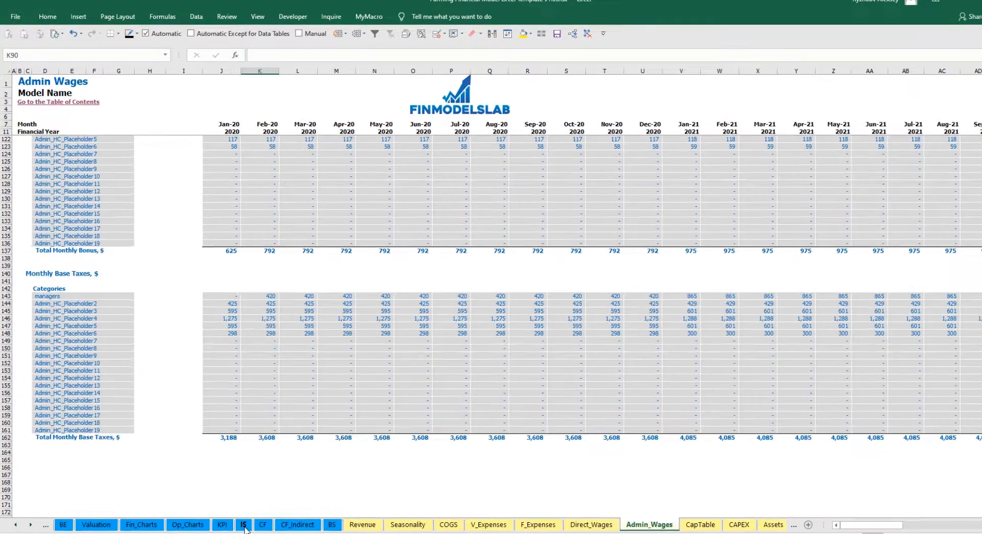
In the Income Statement, expand Total Admin Salary and Wages and review the monthly rows from managers to Admin_HC_Placeholder19.
left_click(233, 514)
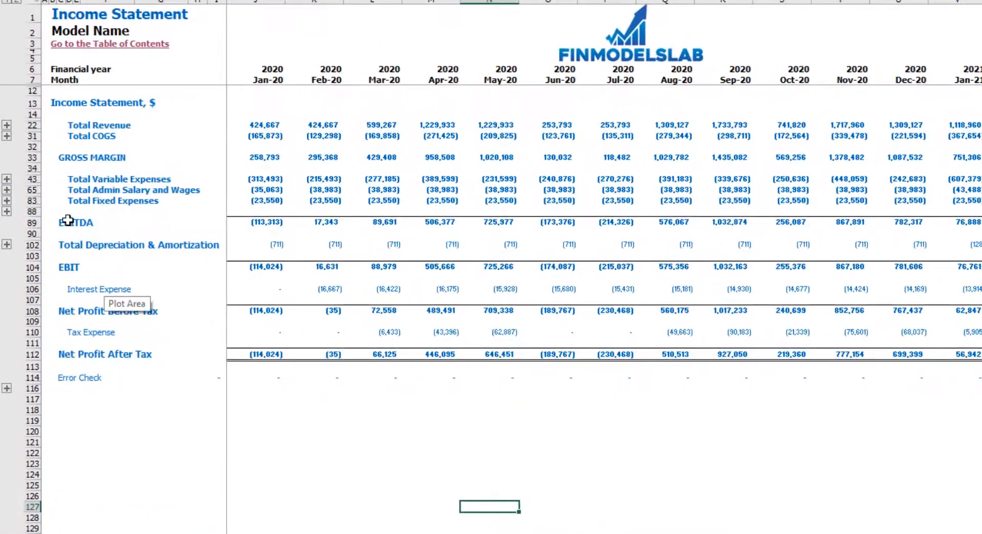
left_click(7, 190)
left_click_drag(69, 211, 67, 407)
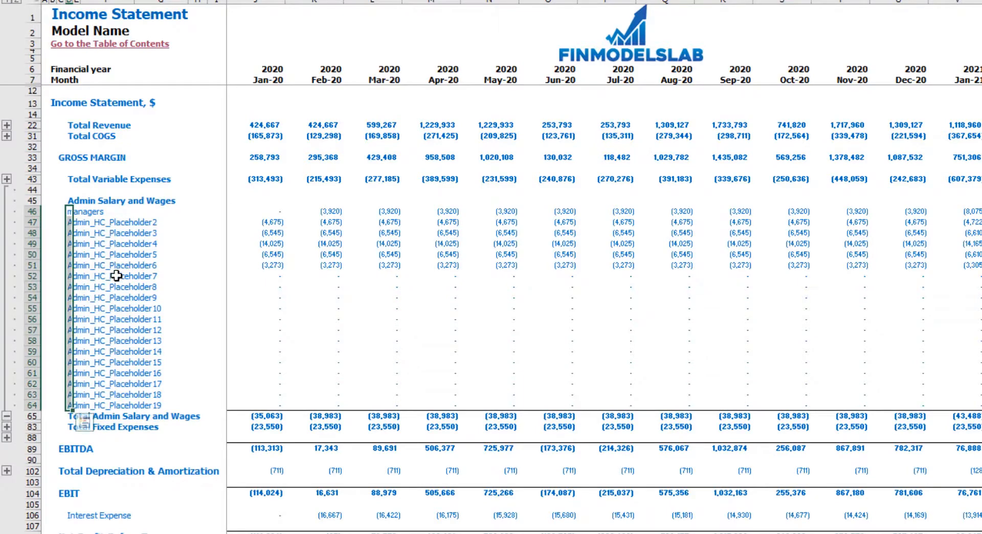
left_click_drag(261, 211, 962, 353)
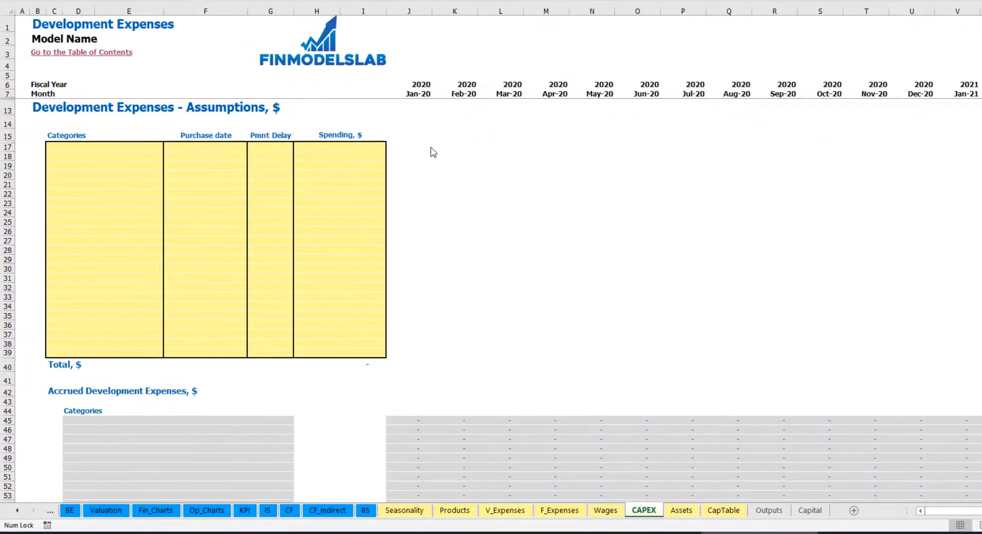
In the CAPEX development expenses assumptions, add the category Office dev with purchase date Feb-20.
left_click(132, 147)
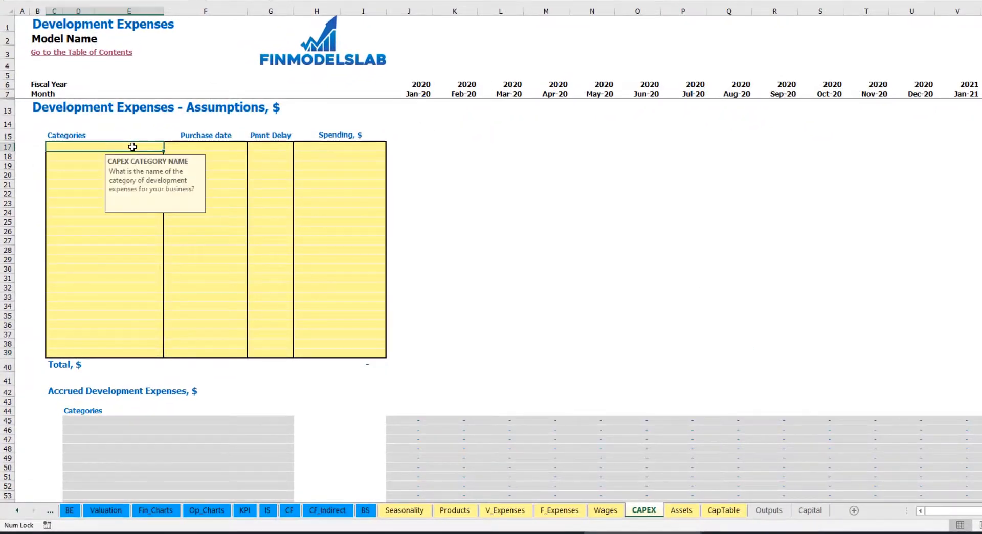
type("0")
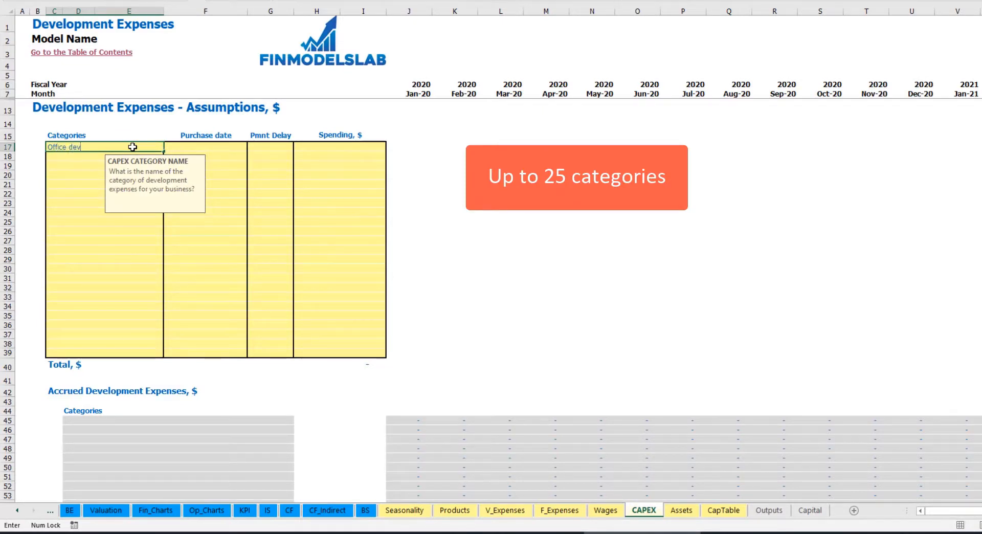
key("Return")
left_click(207, 145)
left_click(252, 146)
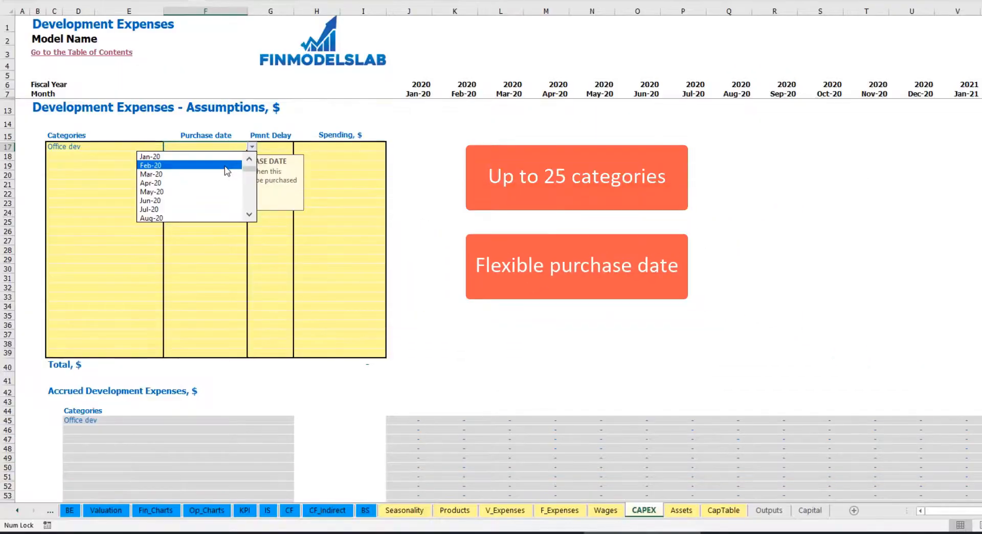
left_click(227, 166)
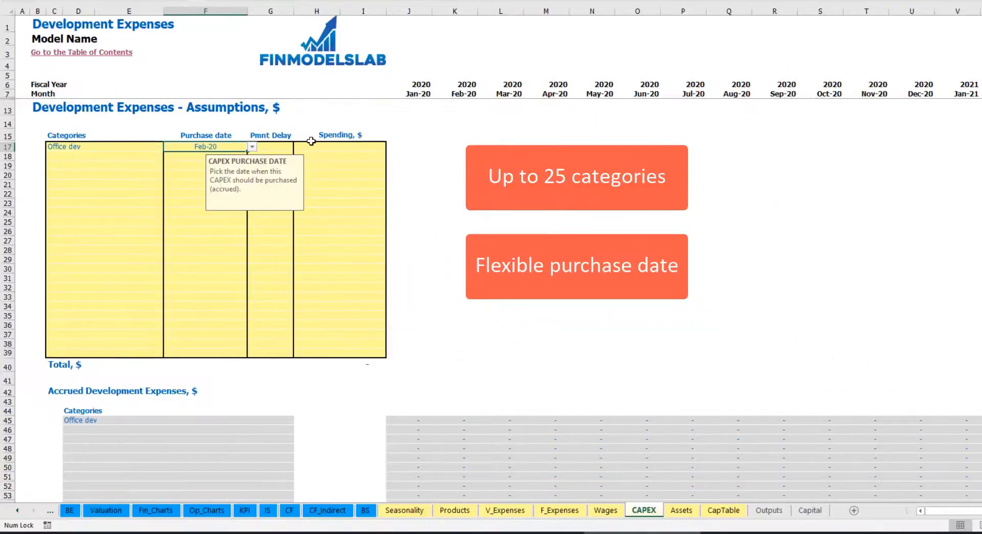
Set the Office dev spending to 10,000 and its payment delay to 2M.
left_click(327, 145)
type("10000")
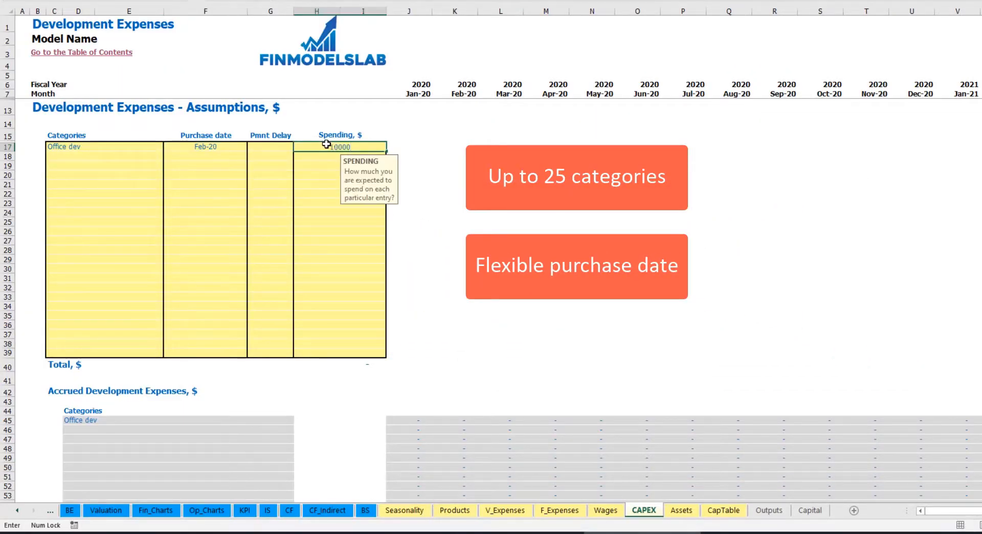
key("Return")
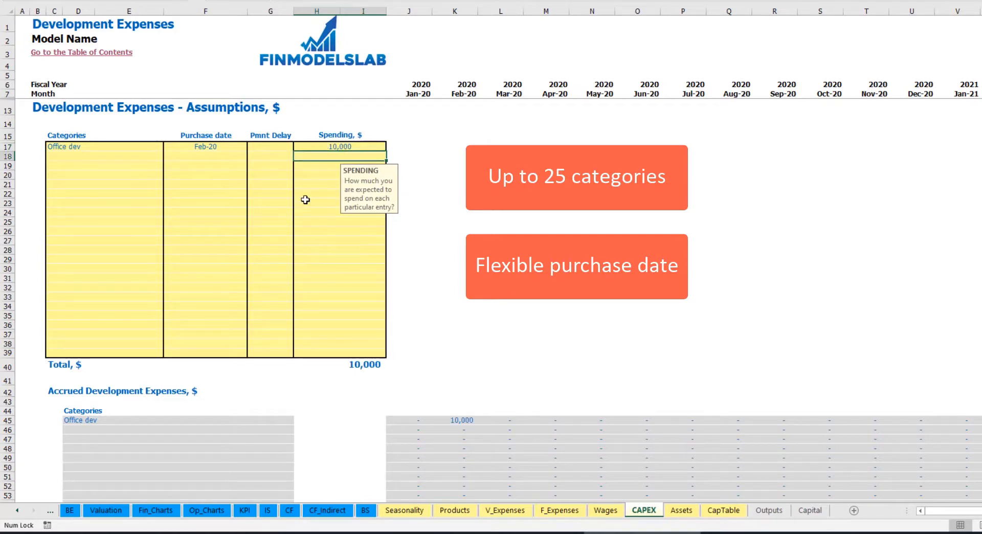
left_click(276, 145)
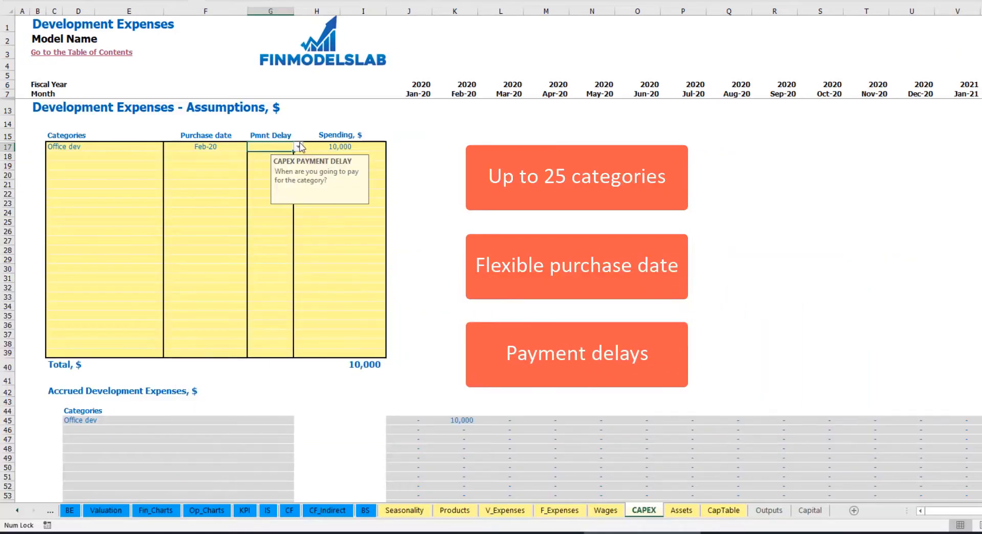
left_click(300, 149)
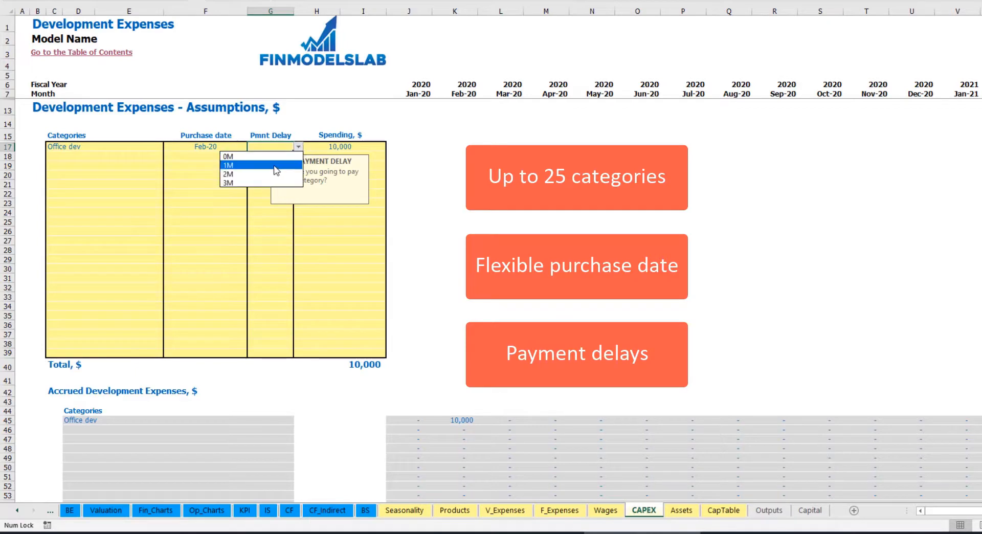
left_click(266, 174)
left_click(501, 176)
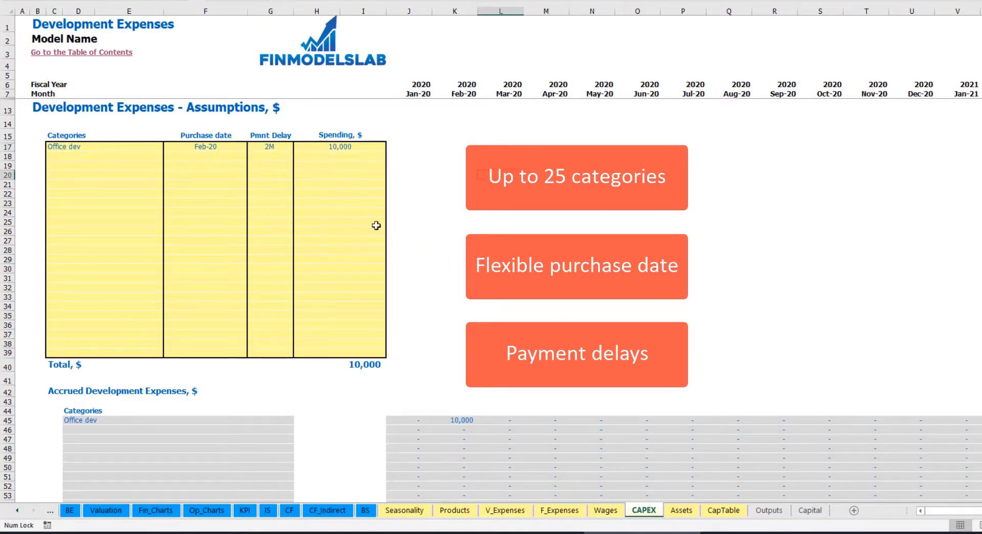
Compare the months in which the Office dev expense is accrued and paid.
left_click(462, 422)
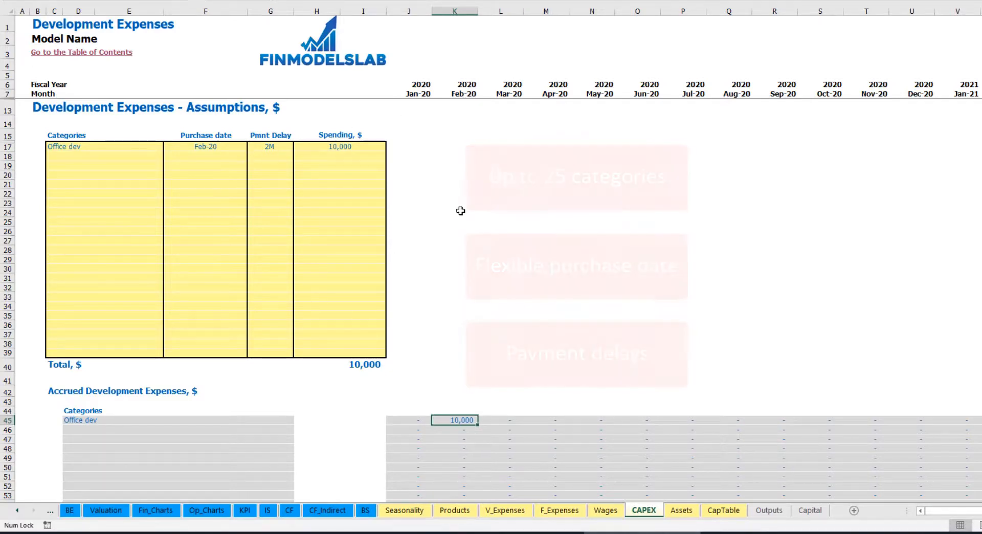
scroll(460, 222, "down", 7)
scroll(464, 227, "down", 3)
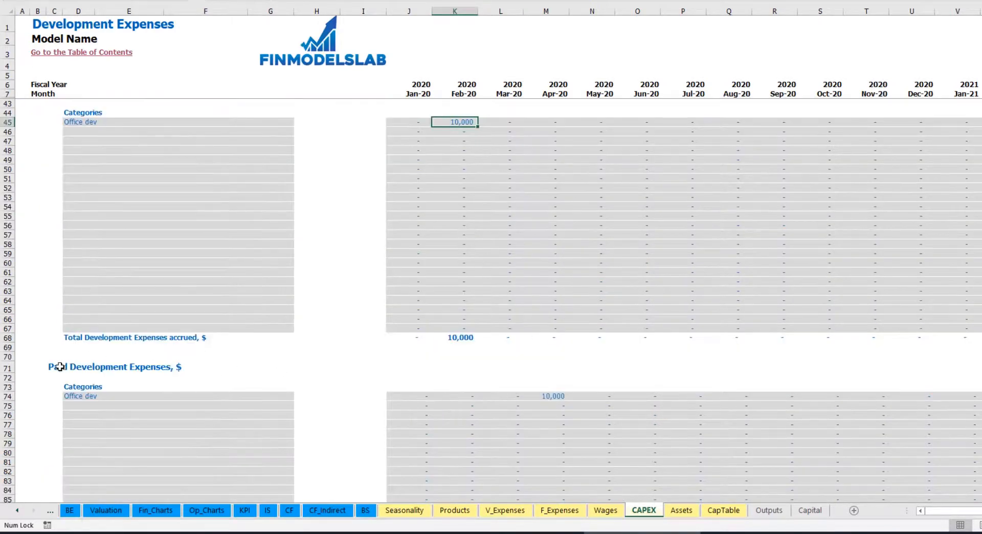
left_click(546, 397)
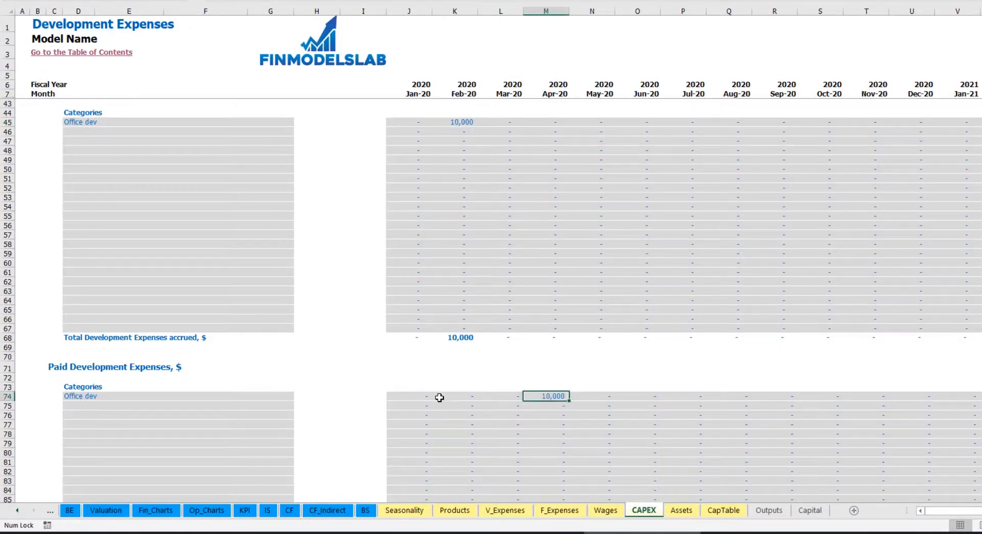
Add a second development expense category named Other dev exp with purchase date Mar-20.
scroll(523, 398, "down", 13)
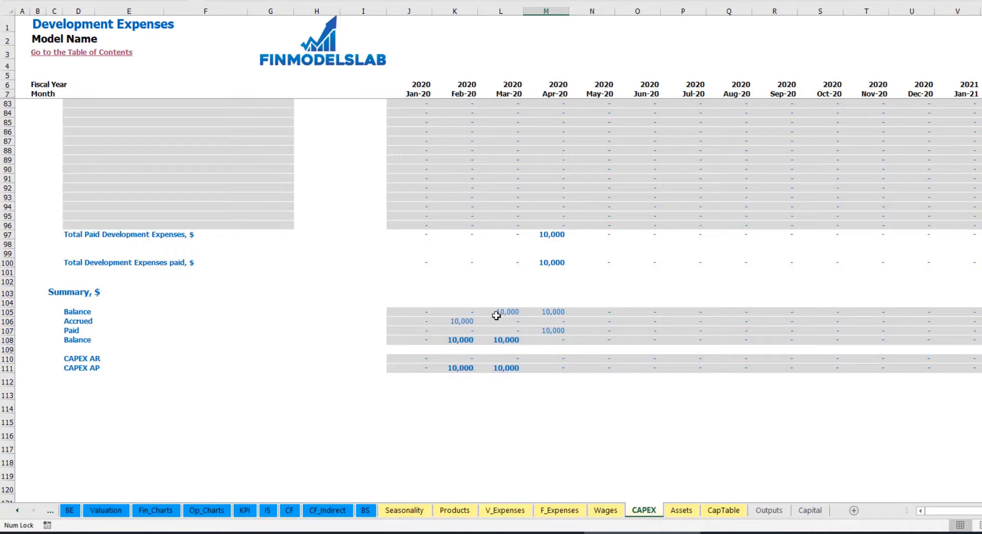
scroll(504, 300, "up", 20)
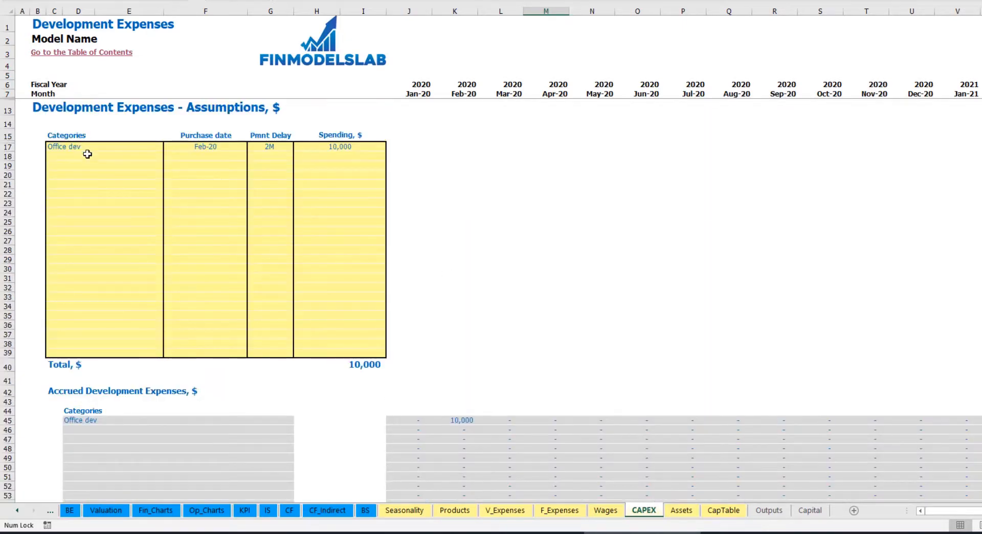
left_click(87, 154)
type("Other")
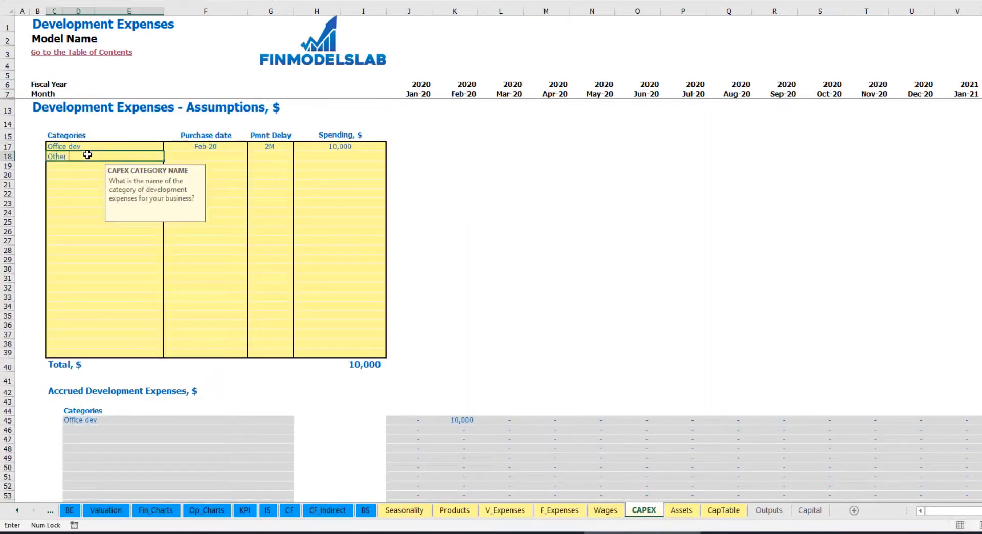
type(" dev exp")
key("Return")
left_click(245, 158)
left_click(252, 156)
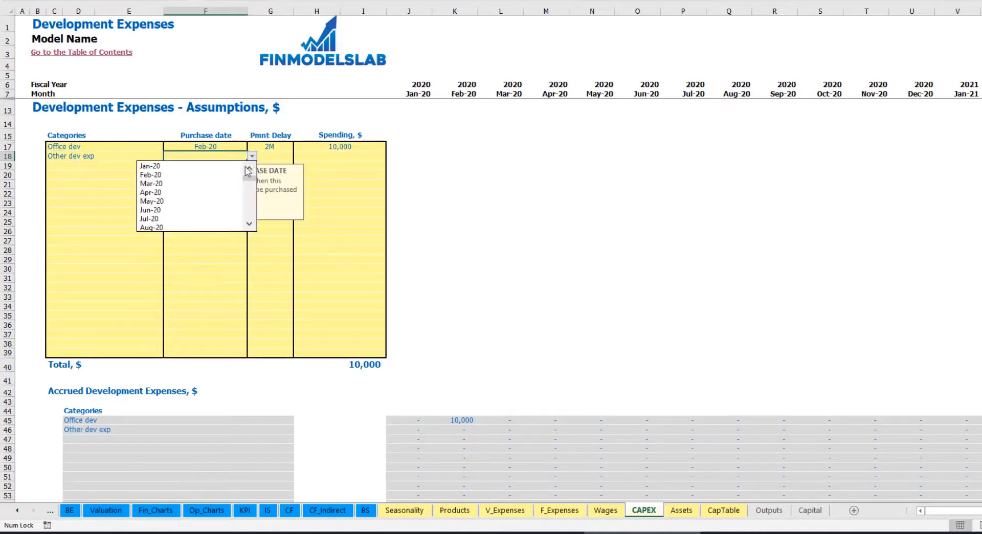
left_click(169, 182)
Set the Other dev exp spending to 5,000 and its payment delay to 0M.
left_click(326, 160)
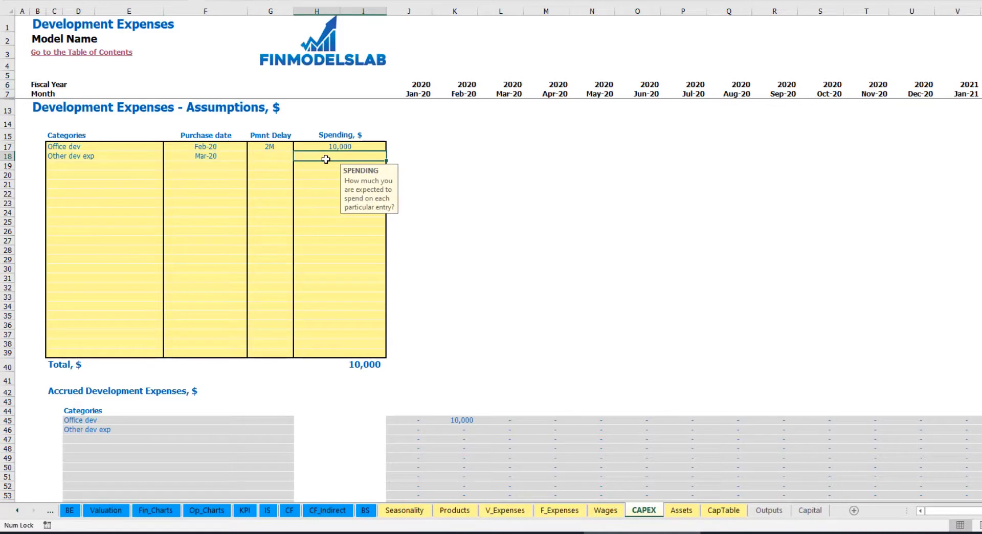
type("5,000")
key("Return")
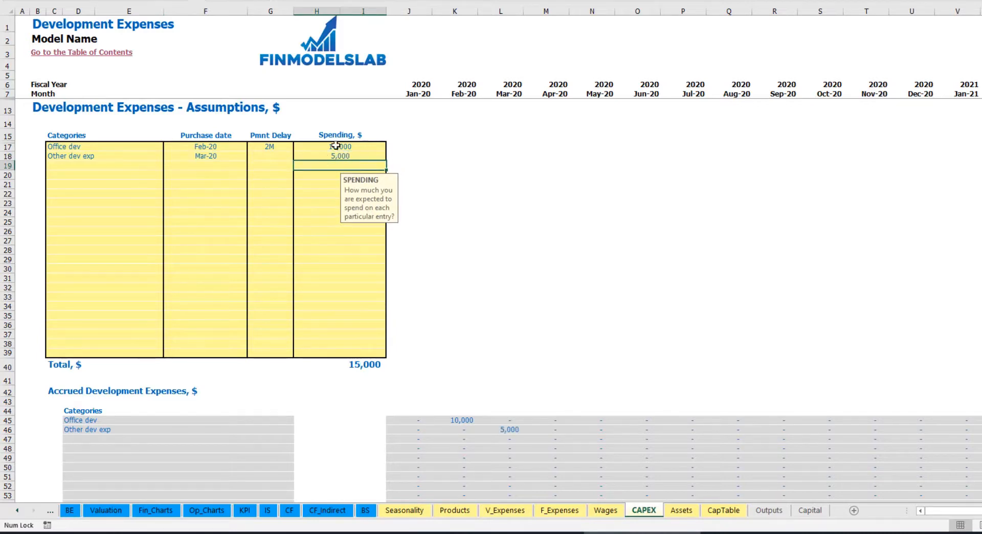
left_click(280, 158)
left_click(298, 156)
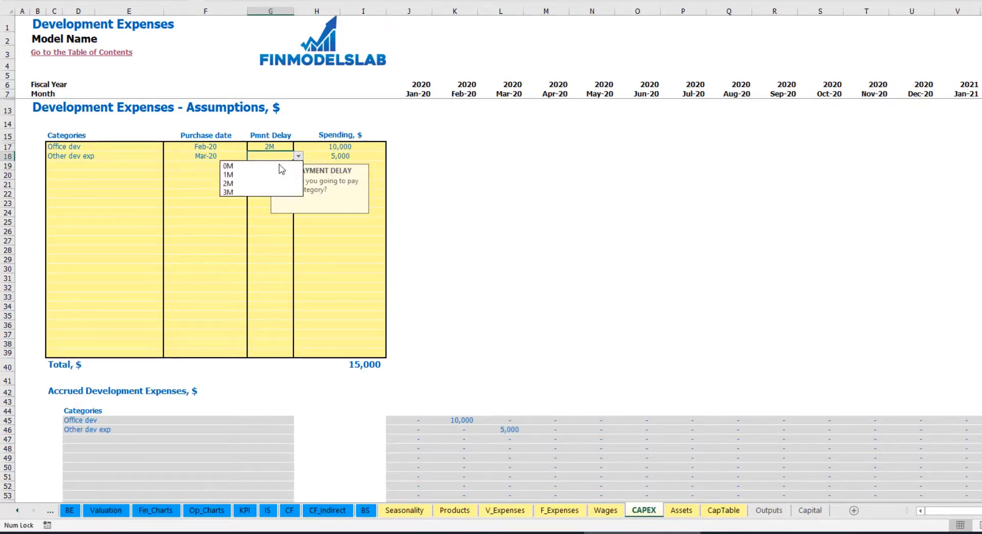
left_click(277, 165)
Compare the months in which Other dev exp is accrued and paid.
scroll(480, 377, "down", 3)
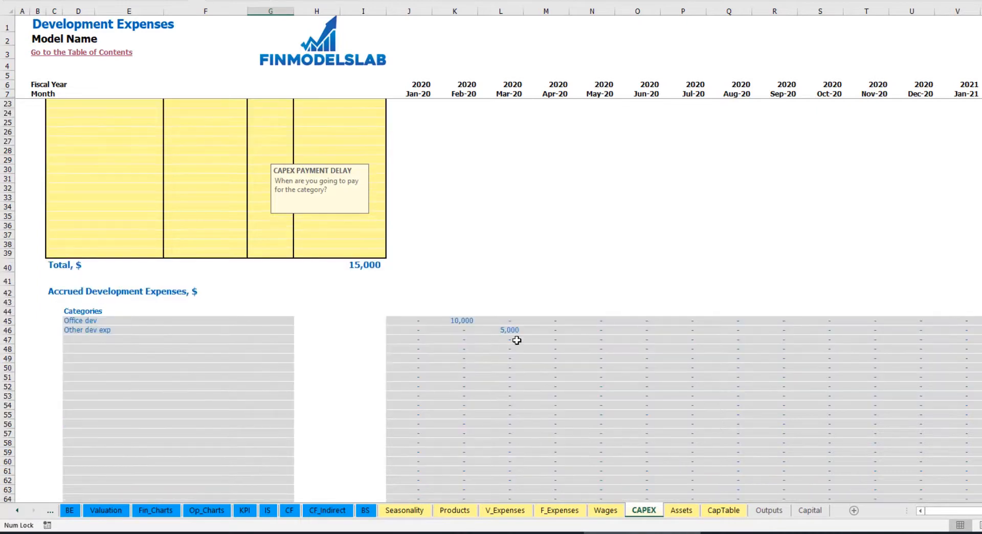
left_click(507, 332)
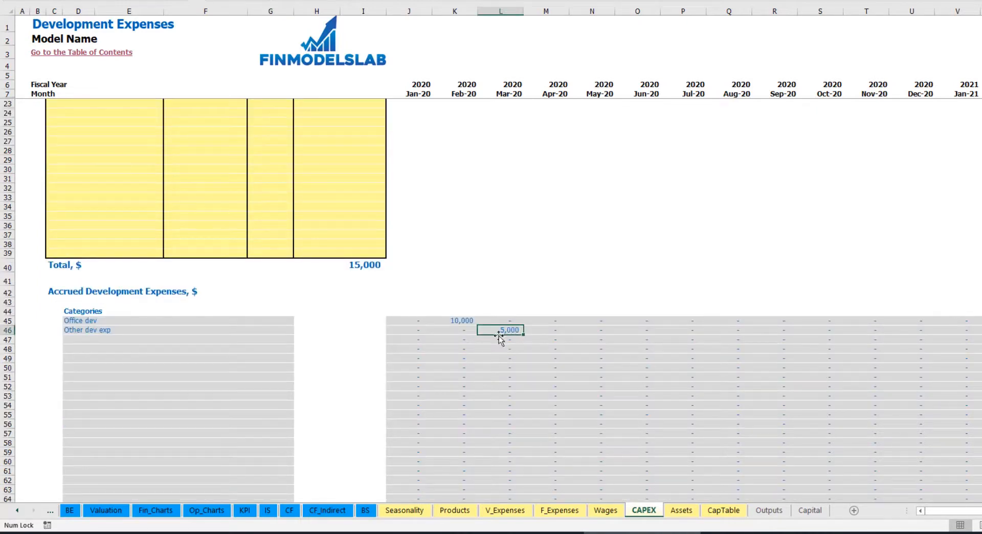
scroll(500, 331, "down", 10)
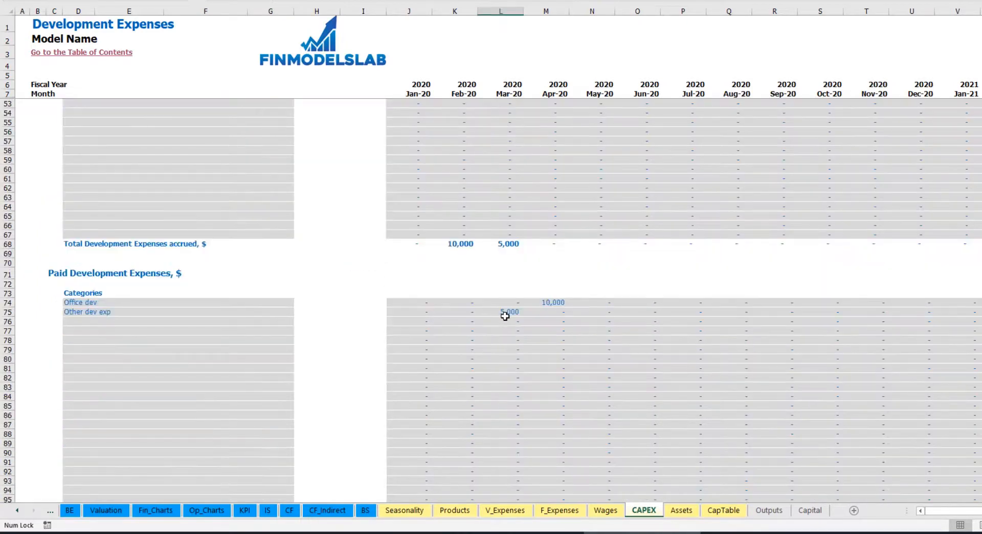
scroll(505, 312, "up", 13)
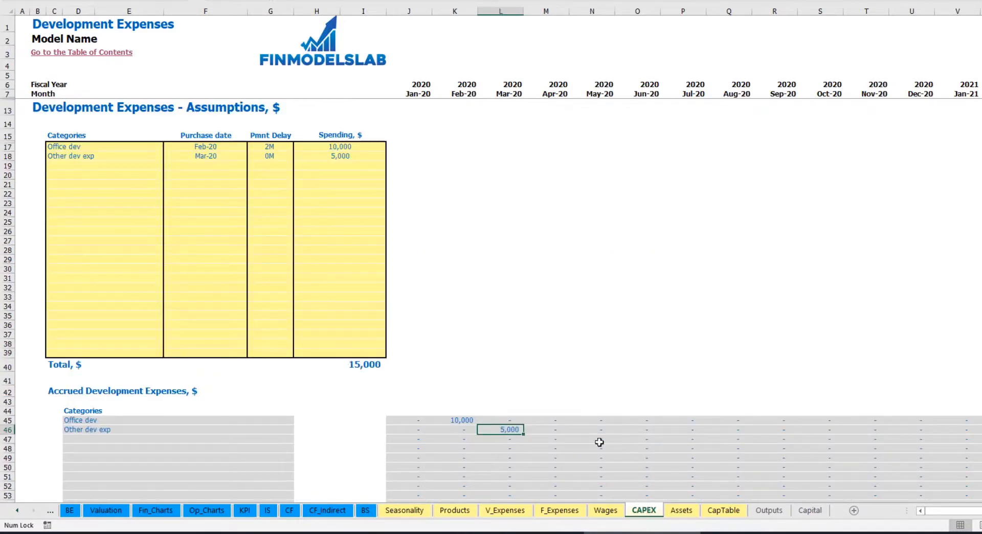
In the Assets sheet, review the Development Expenses rows for book depreciation, capital expenditure and closing net book value.
left_click(681, 511)
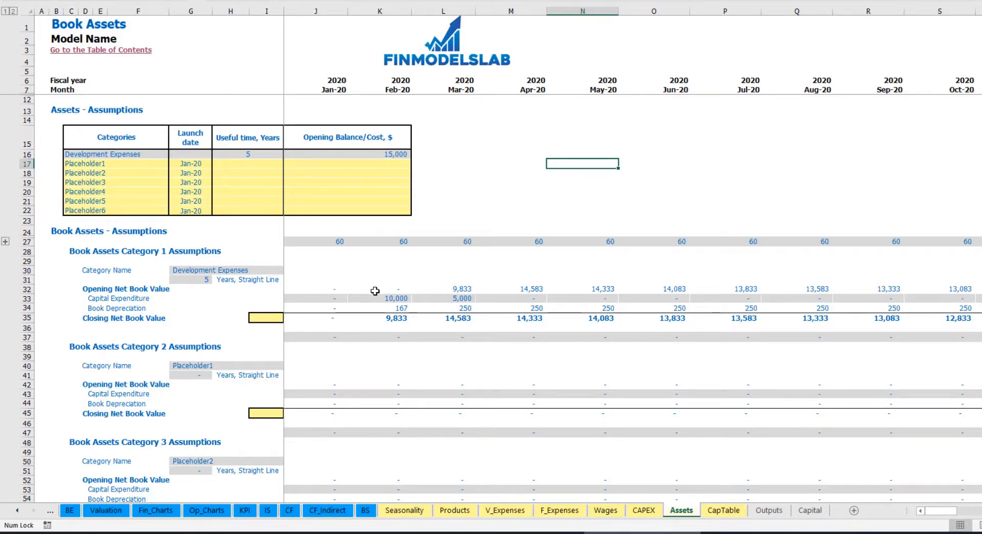
left_click(24, 307)
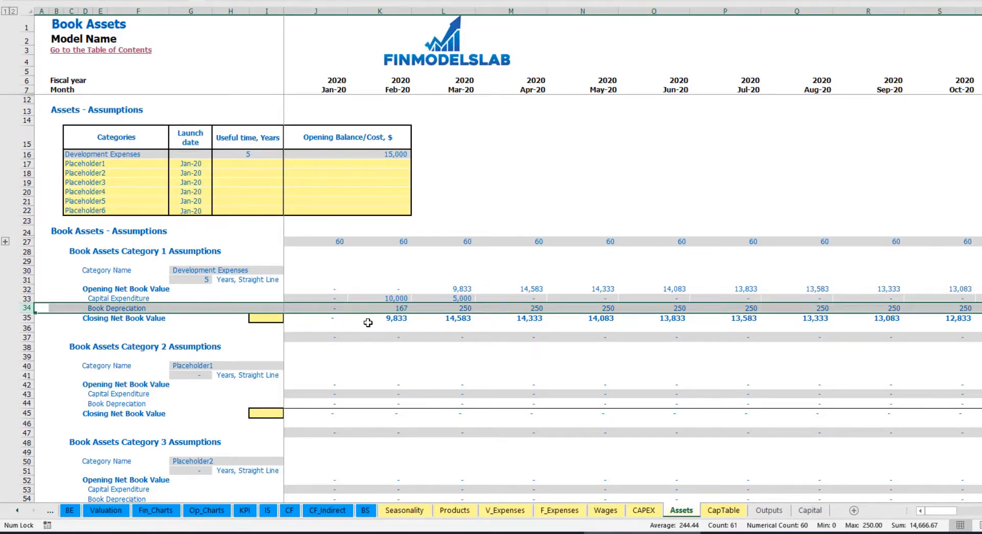
left_click_drag(313, 298, 562, 293)
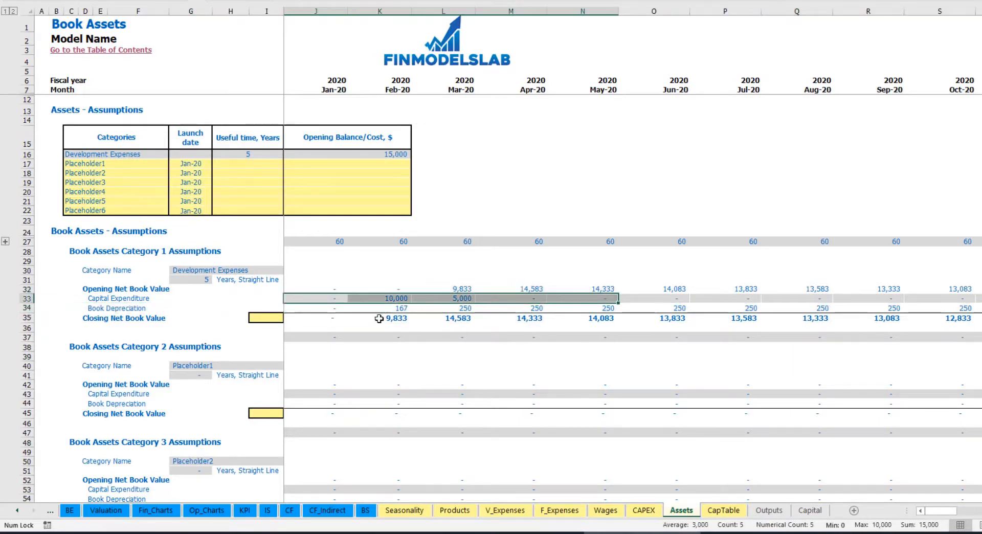
left_click_drag(332, 320, 625, 321)
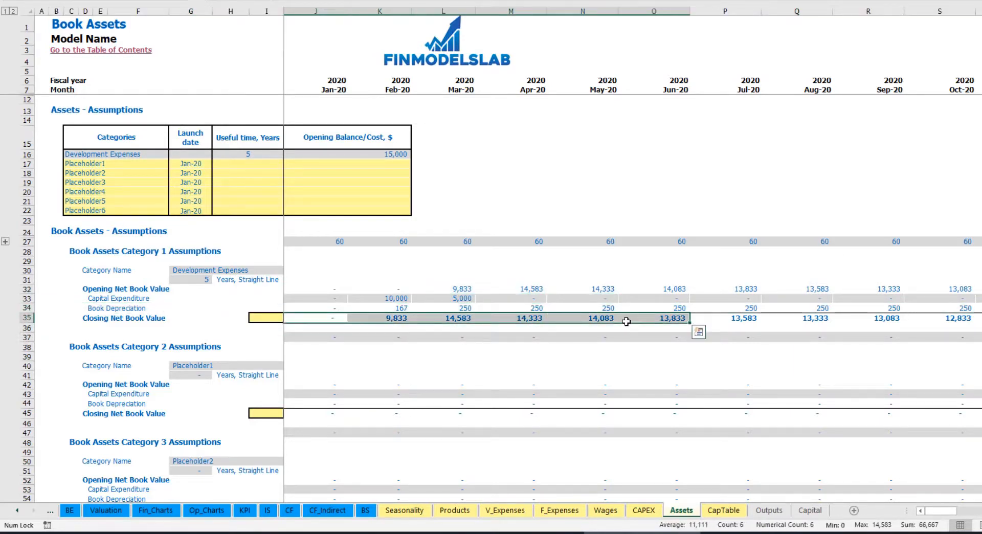
Rename the asset category Placeholder1 as Other assets and give it a useful time of 10 years.
left_click(131, 162)
type("Other assets")
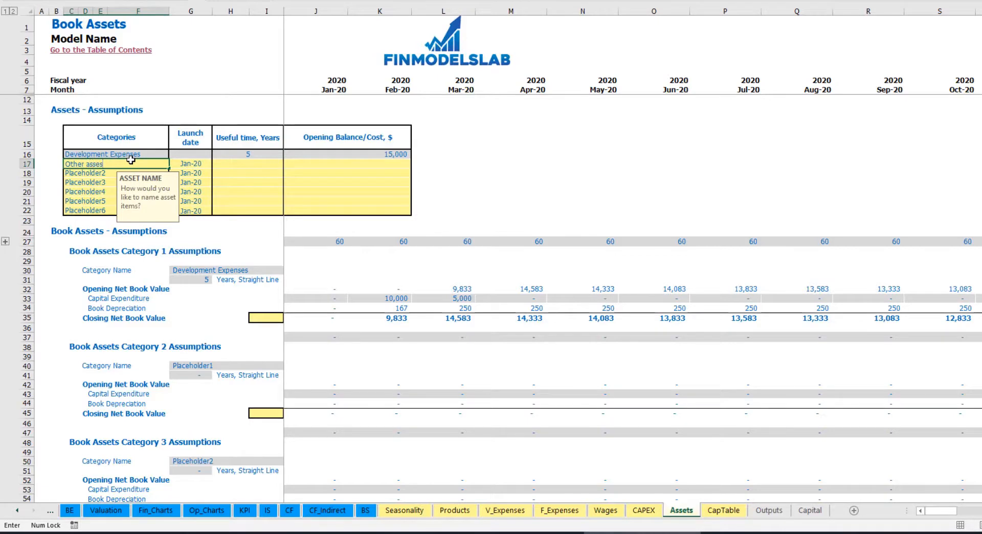
left_click(273, 162)
type("10")
key("Return")
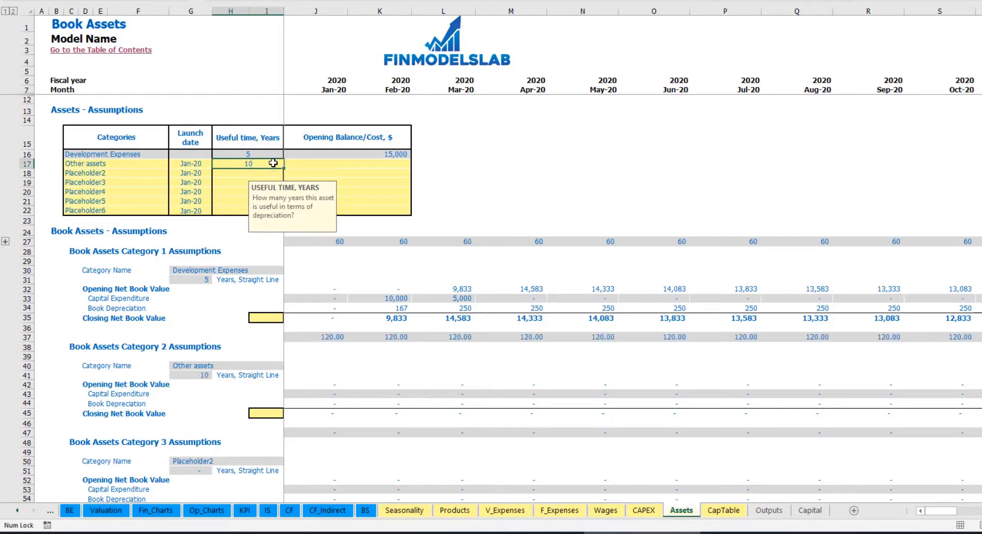
Set the Other assets opening balance/cost to 25,000 and its launch date to Apr-20.
left_click(350, 164)
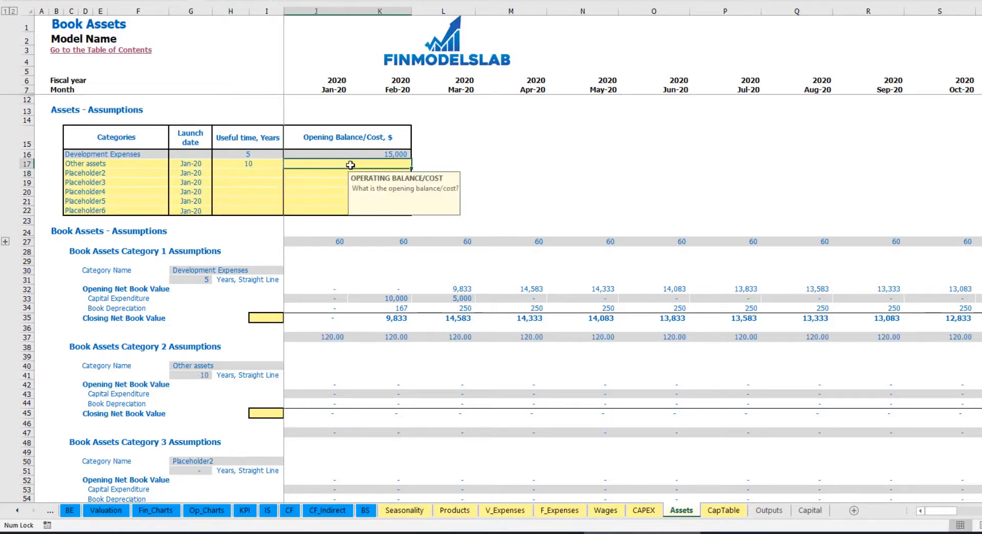
type("25000")
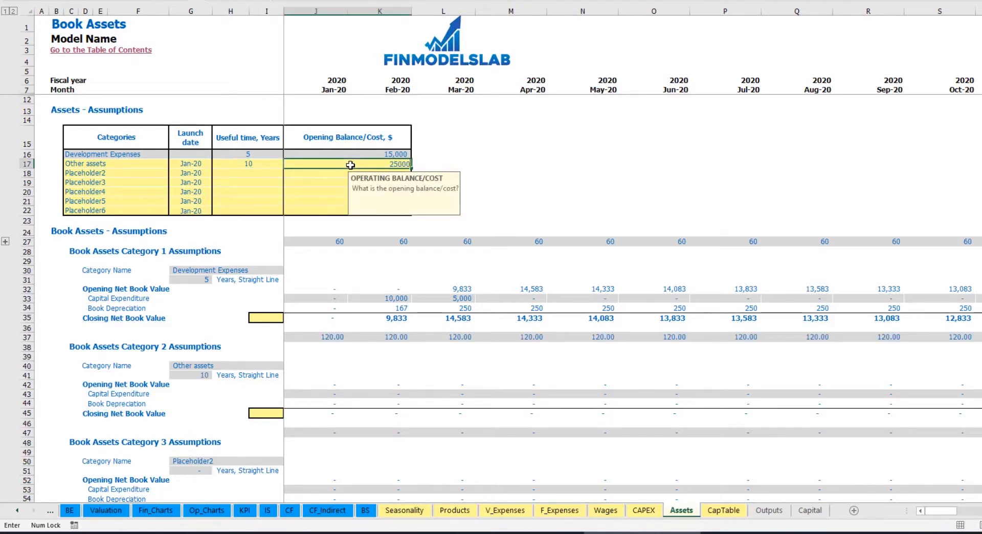
key("Return")
left_click(199, 162)
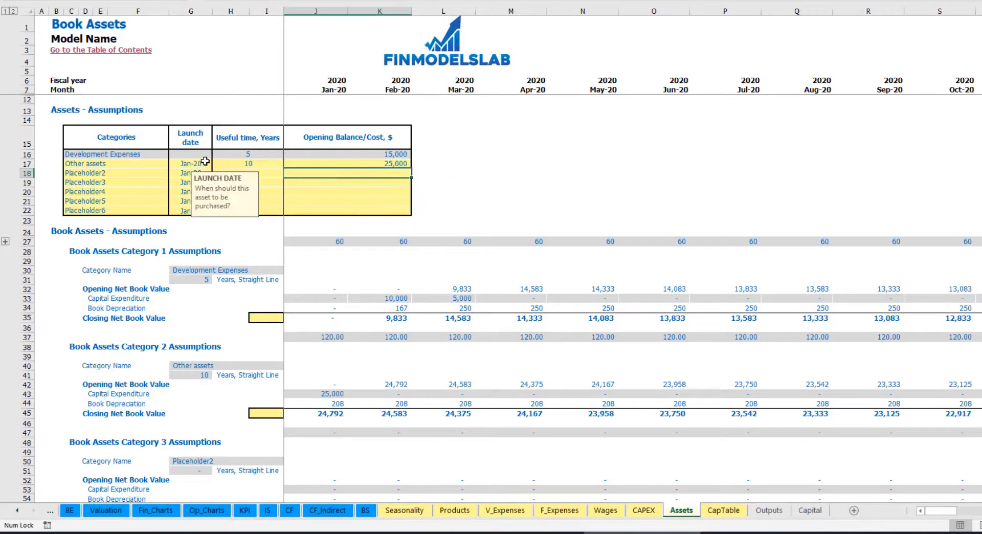
left_click(216, 164)
left_click(196, 201)
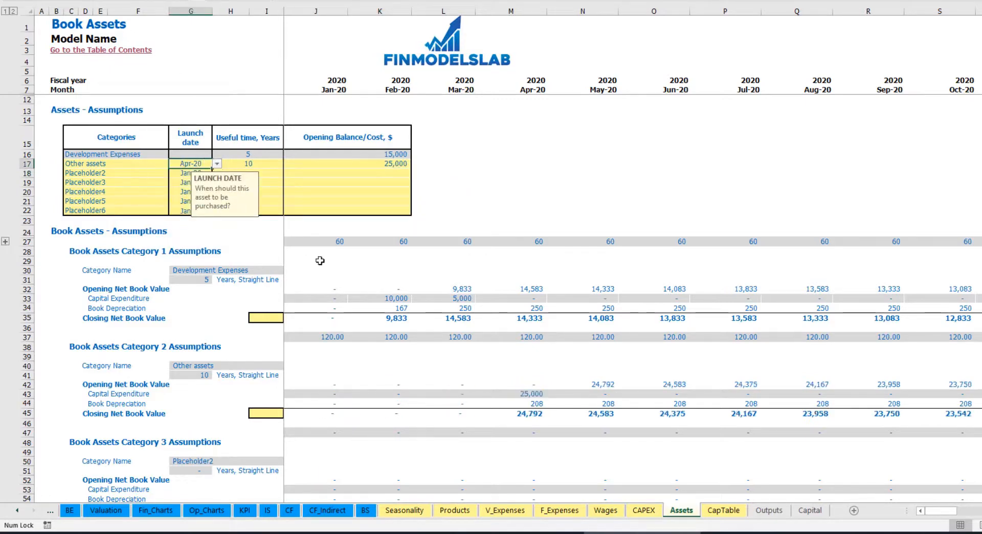
Review the monthly capital expenditure, book depreciation and closing net book value of Other assets.
left_click(534, 395)
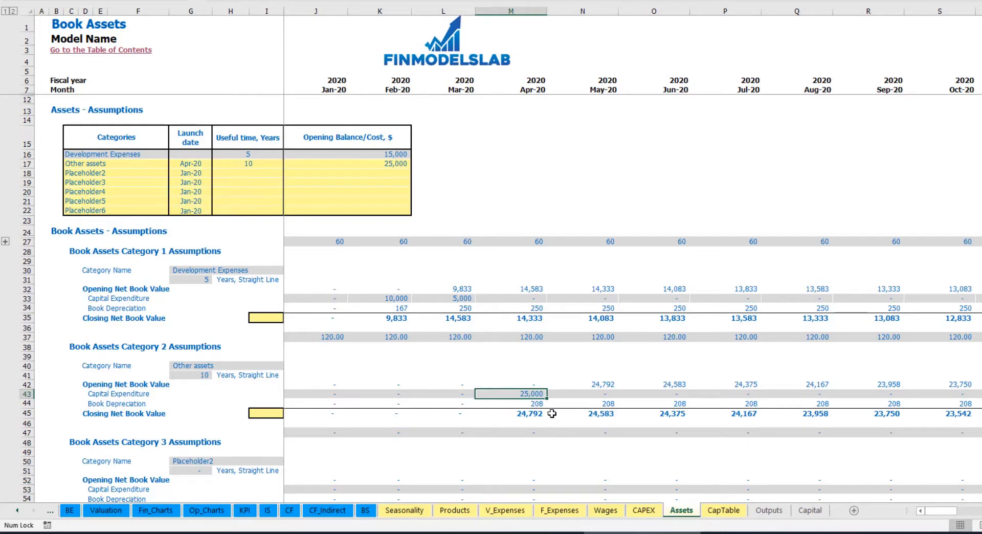
left_click_drag(543, 404, 727, 401)
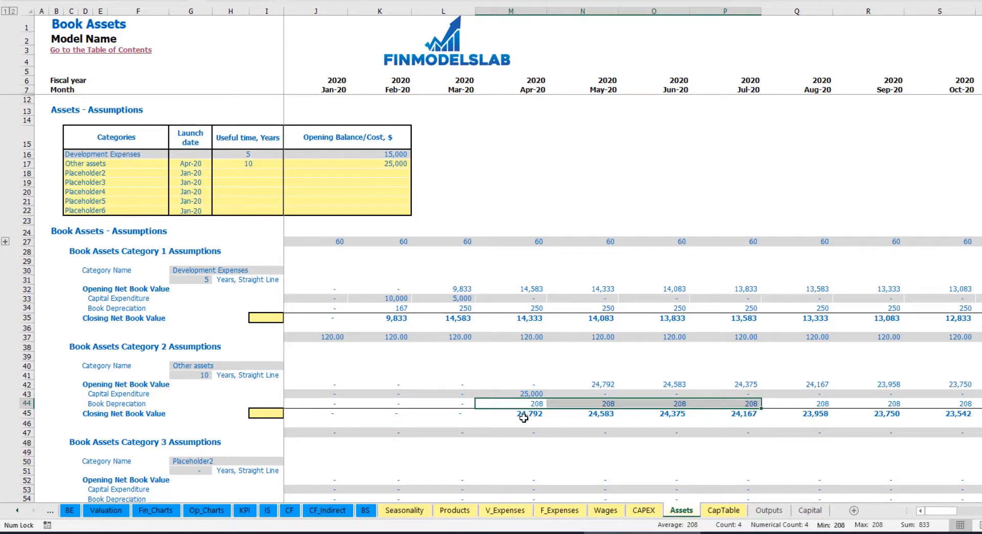
left_click_drag(527, 415, 773, 413)
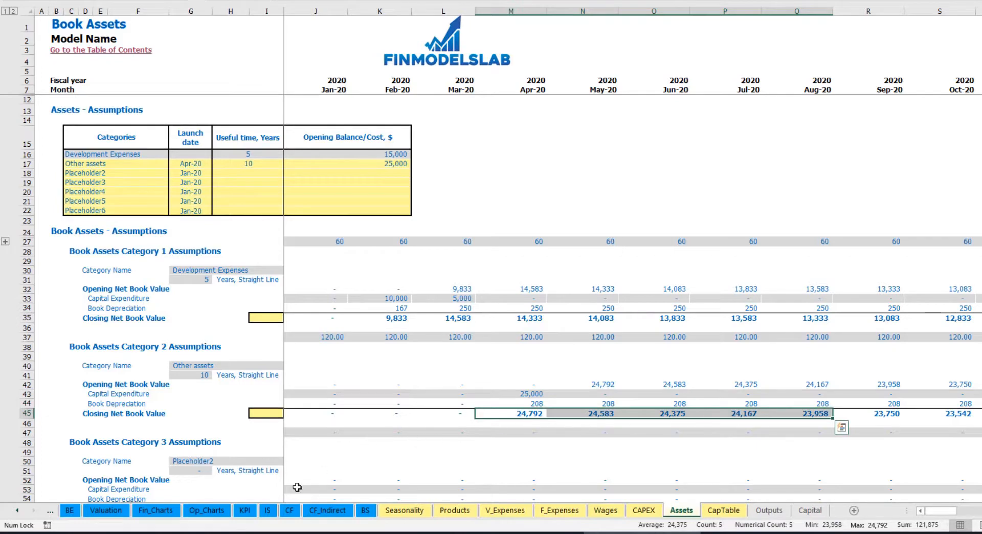
Check the assets' effect on the Income Statement, Cash Flow Statement and Balance Sheet, including the Fixed Assets, CAPEX Prepayment and CAPEX Payable rows.
left_click(267, 510)
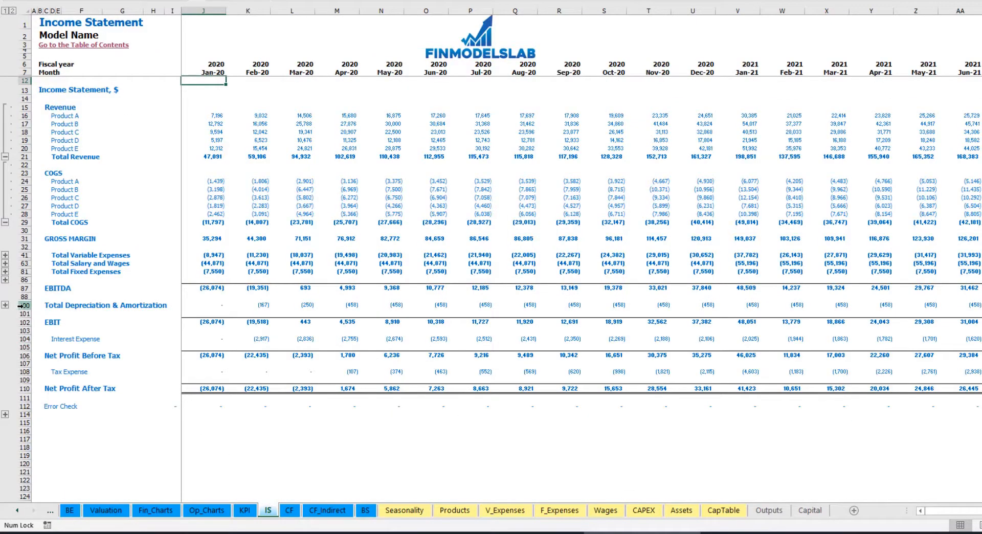
left_click(290, 511)
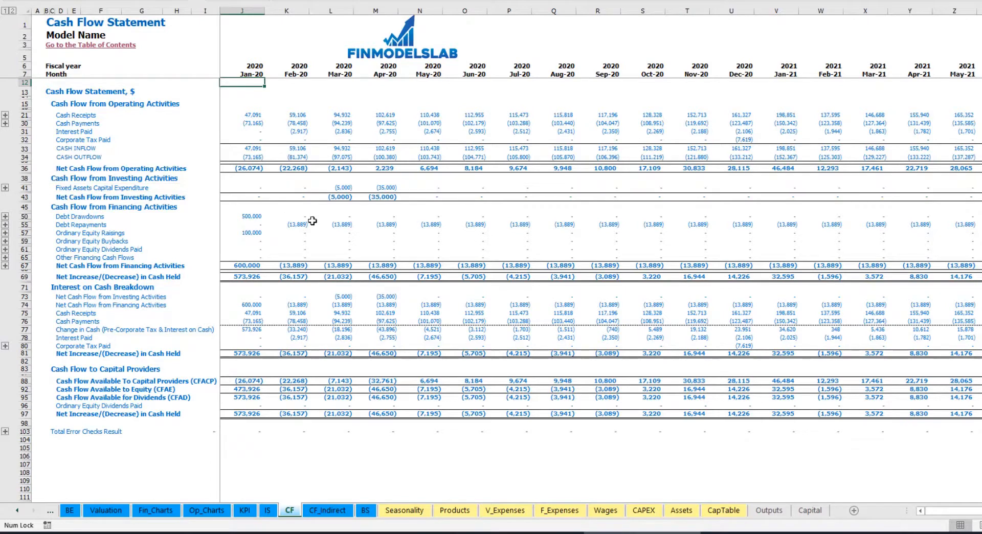
left_click(366, 510)
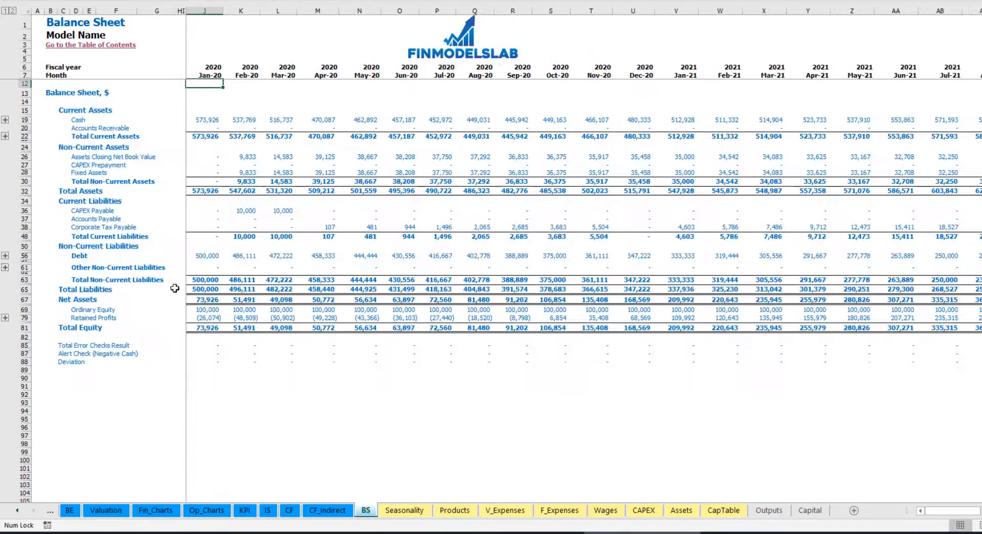
left_click(24, 172)
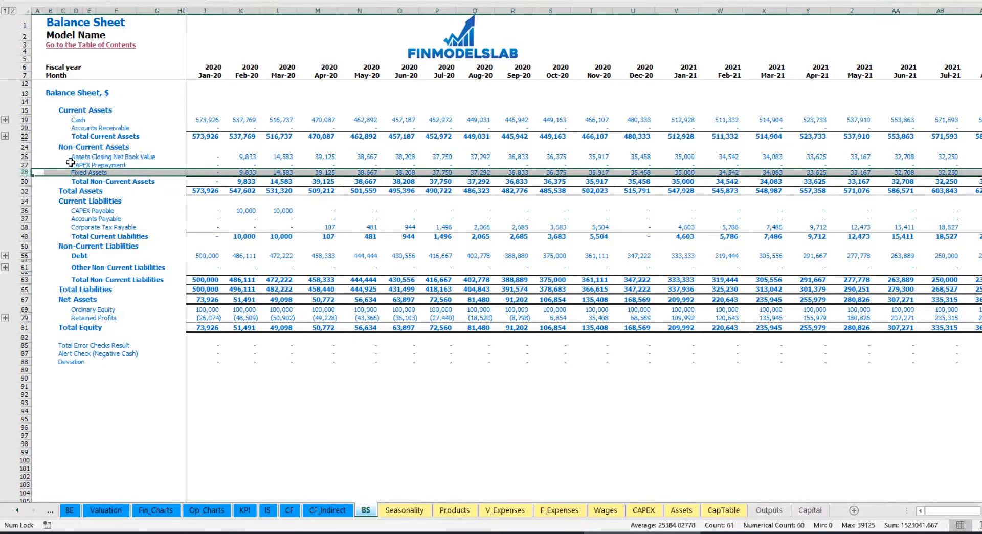
left_click(23, 165)
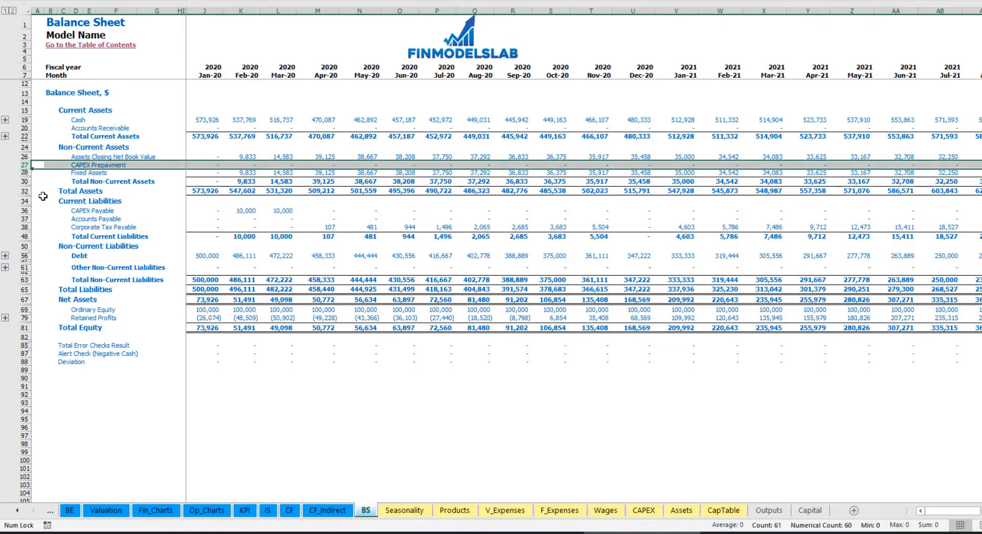
left_click(25, 210)
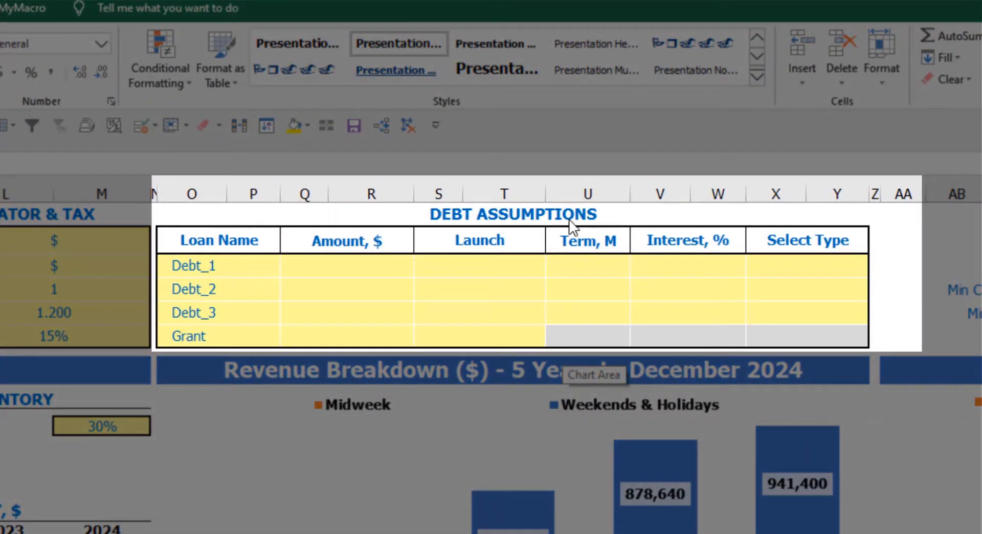
Try Annuity as the Debt_1 repayment type in the debt assumptions and settle on Usual.
left_click(570, 214)
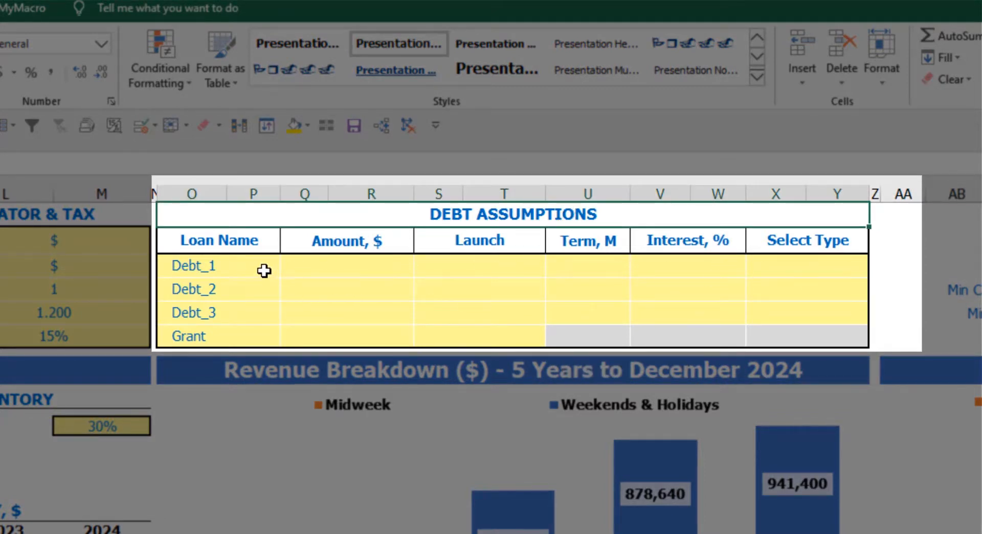
left_click(861, 261)
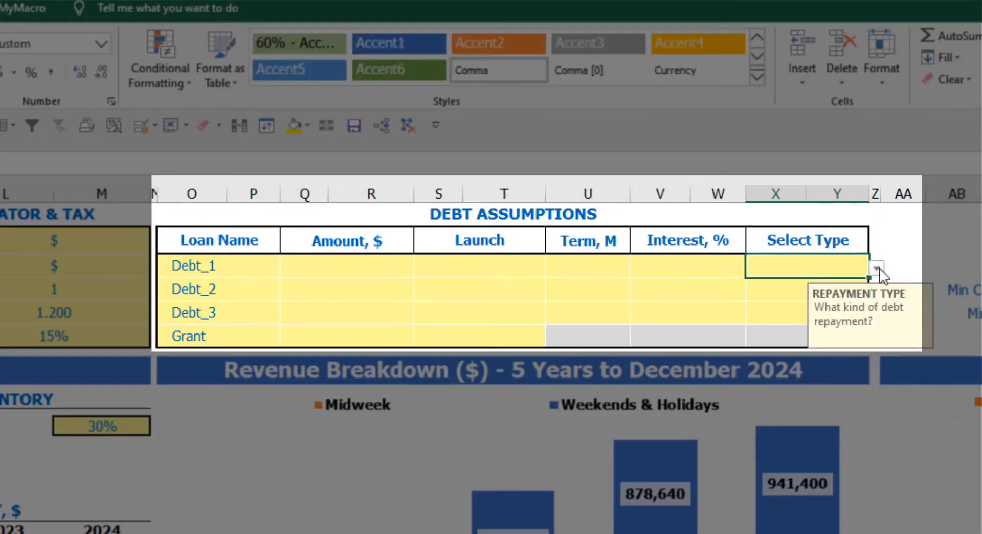
left_click(877, 269)
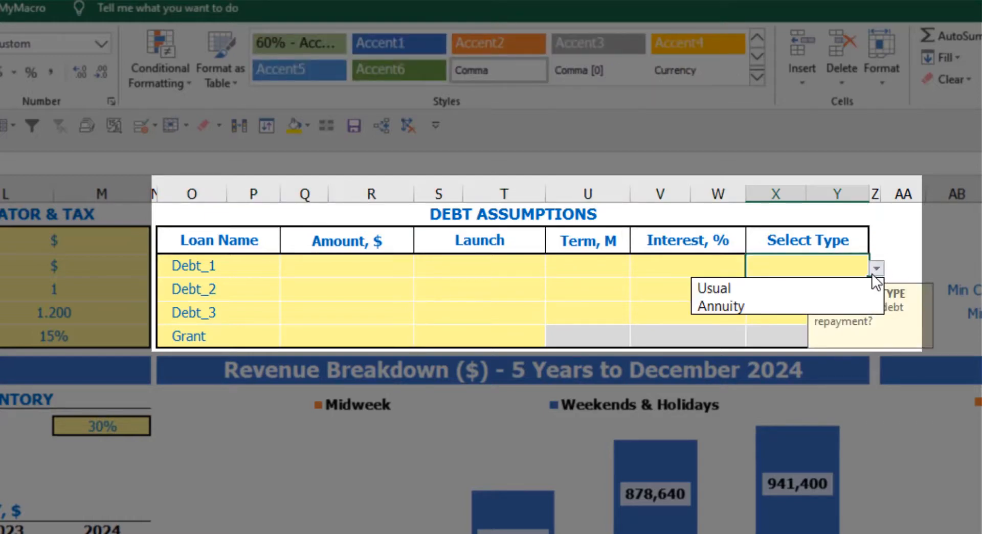
left_click(854, 305)
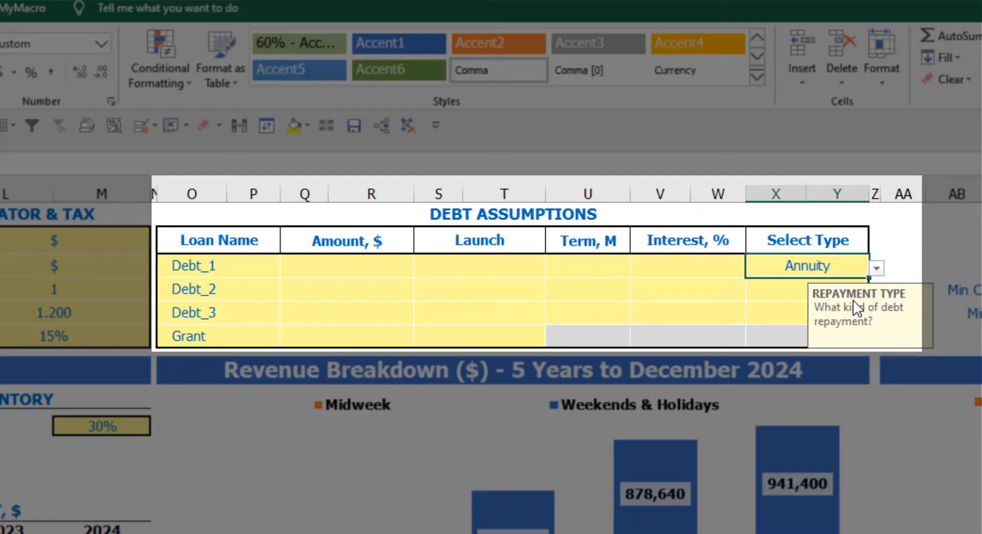
left_click(877, 269)
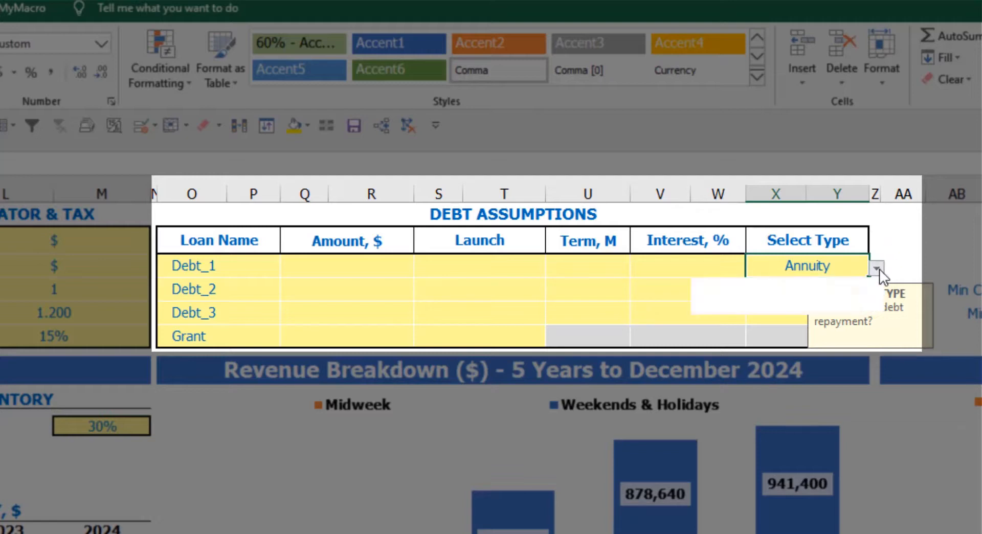
left_click(846, 297)
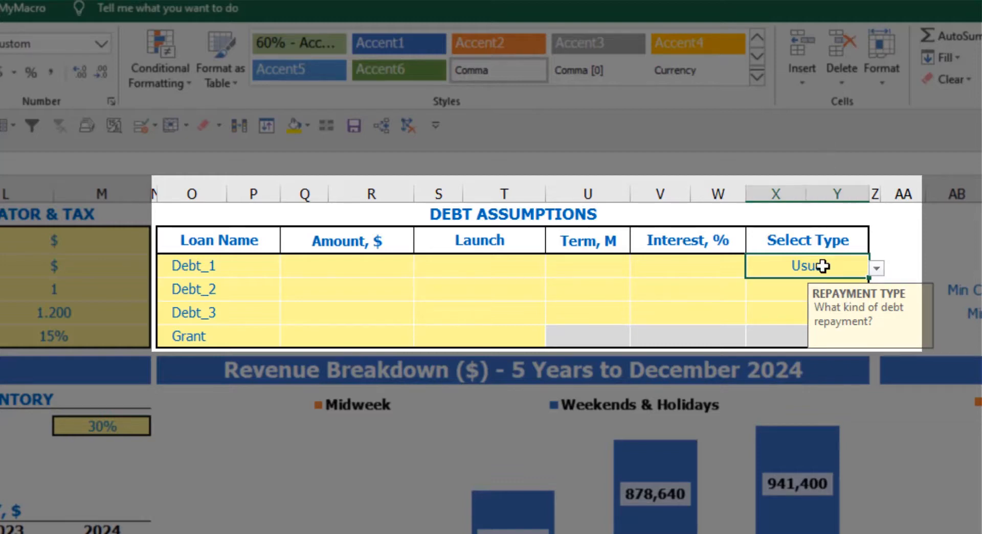
Set the Debt_1 loan amount to 1,000,000 and its launch date to Feb-20.
left_click(387, 267)
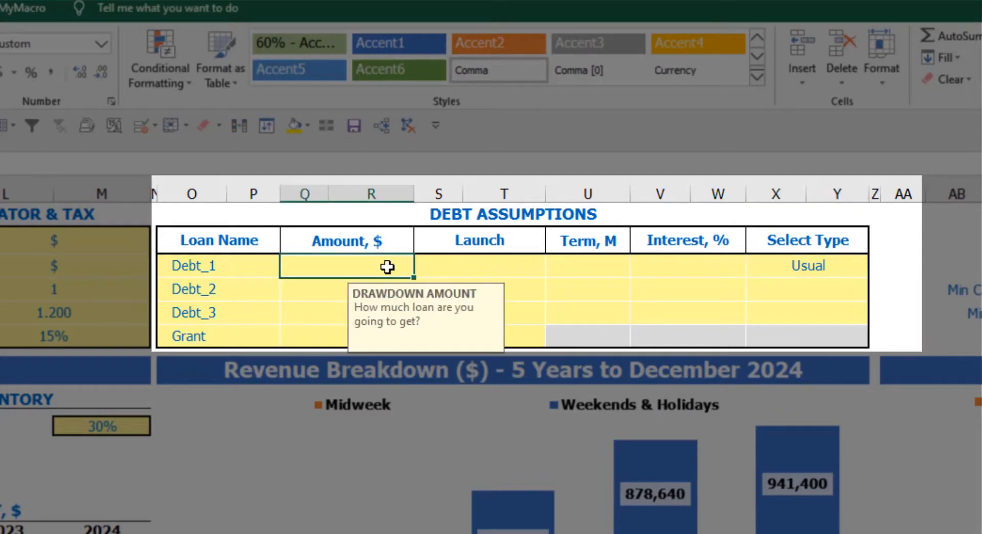
type("1,000,000")
key("Return")
left_click(543, 260)
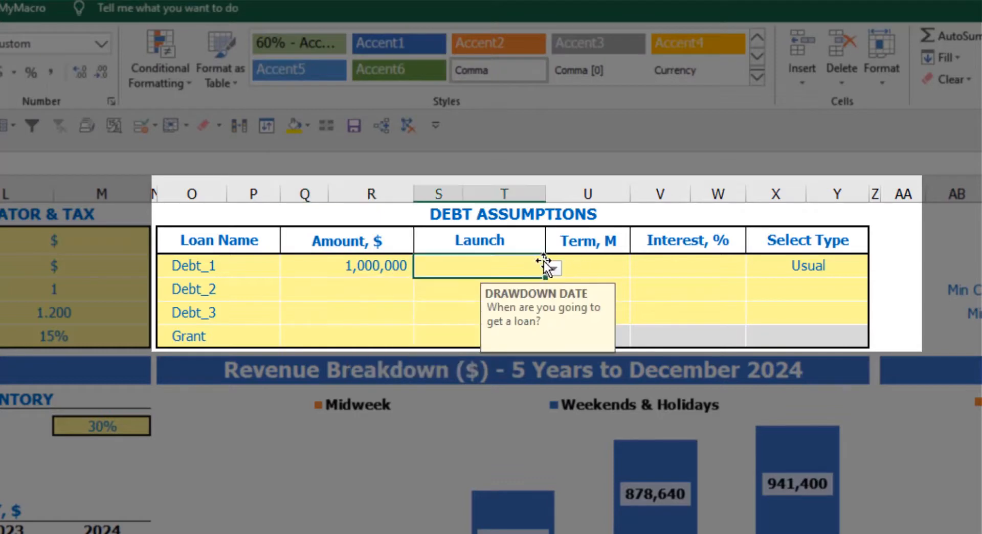
left_click(554, 268)
left_click(511, 307)
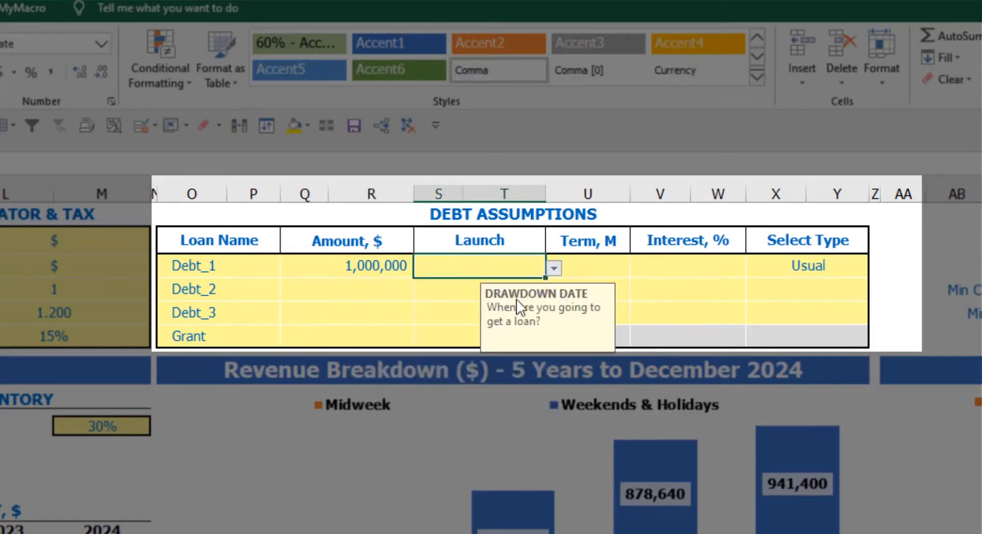
Give Debt_1 a term of 60 months and an interest rate of 5%.
left_click(589, 259)
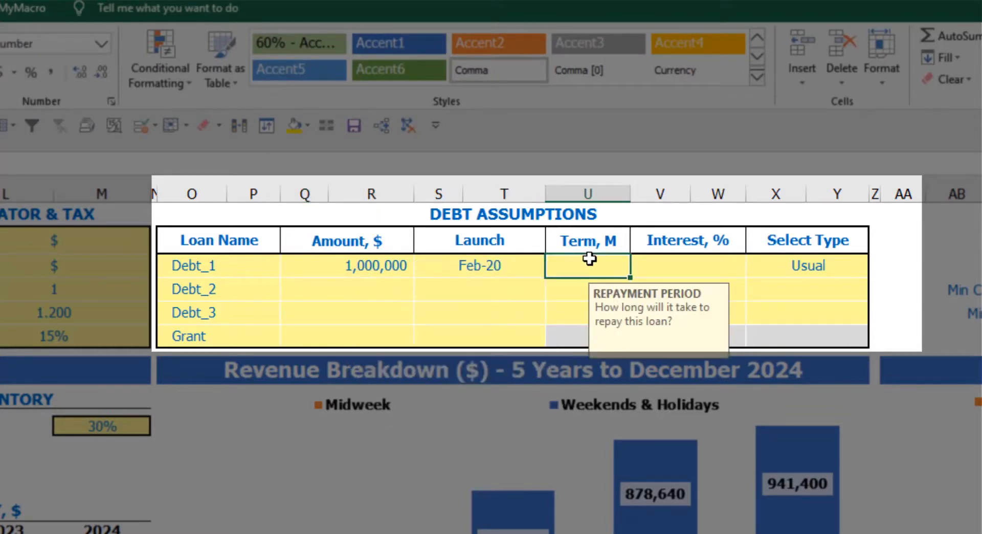
type("60")
key("Return")
left_click(648, 264)
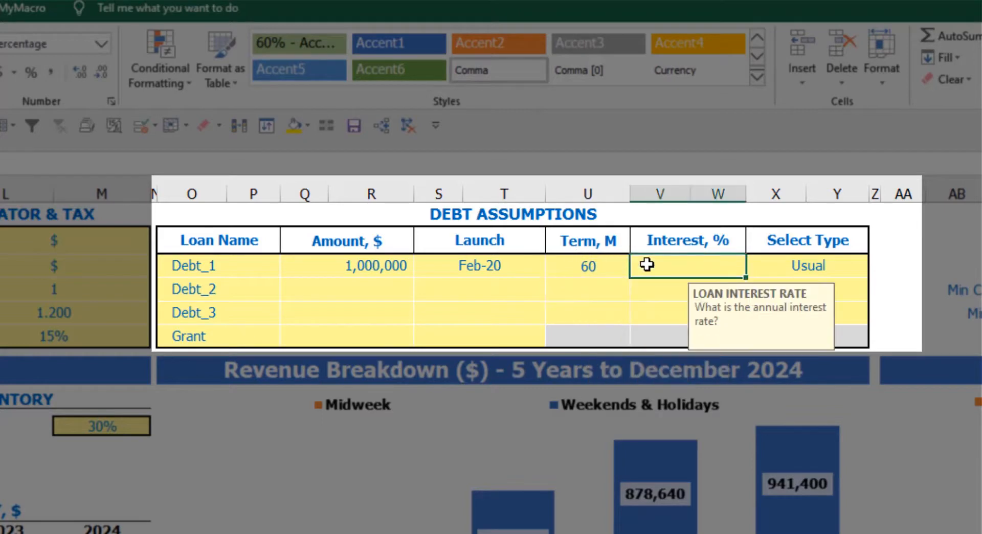
type("5")
key("Return")
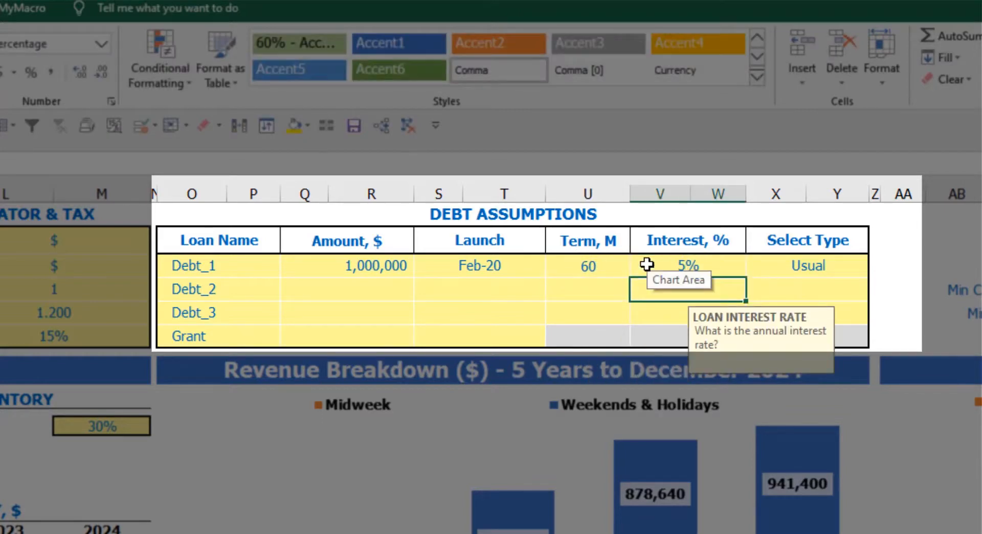
Set the Grant amount to 500,000 and its launch date to Mar-20.
left_click(363, 339)
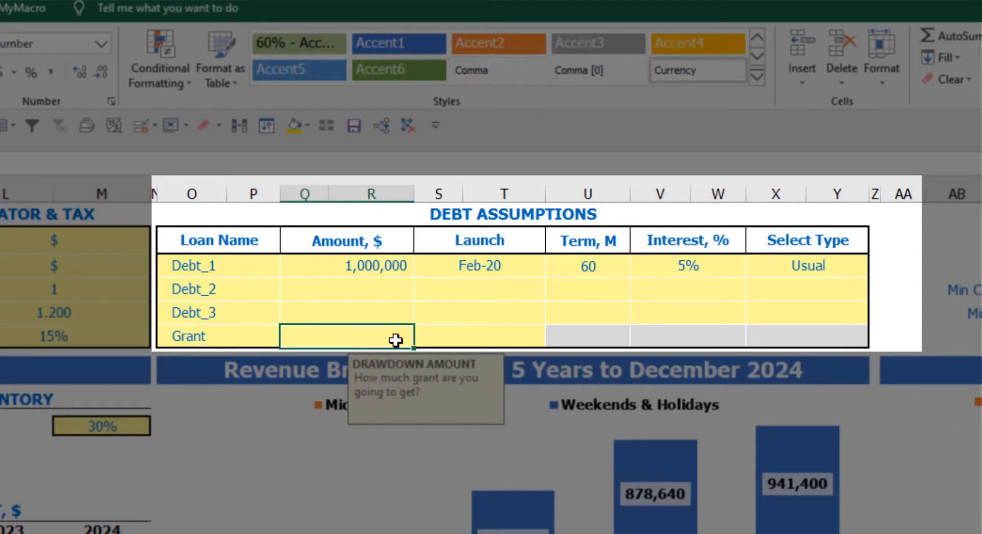
type("500,00")
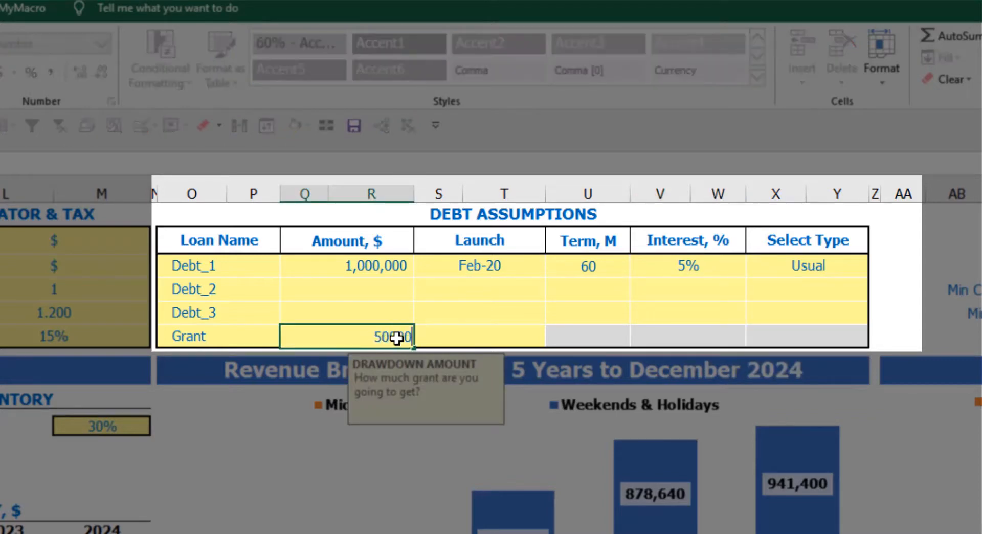
type("0")
key("Return")
left_click(506, 340)
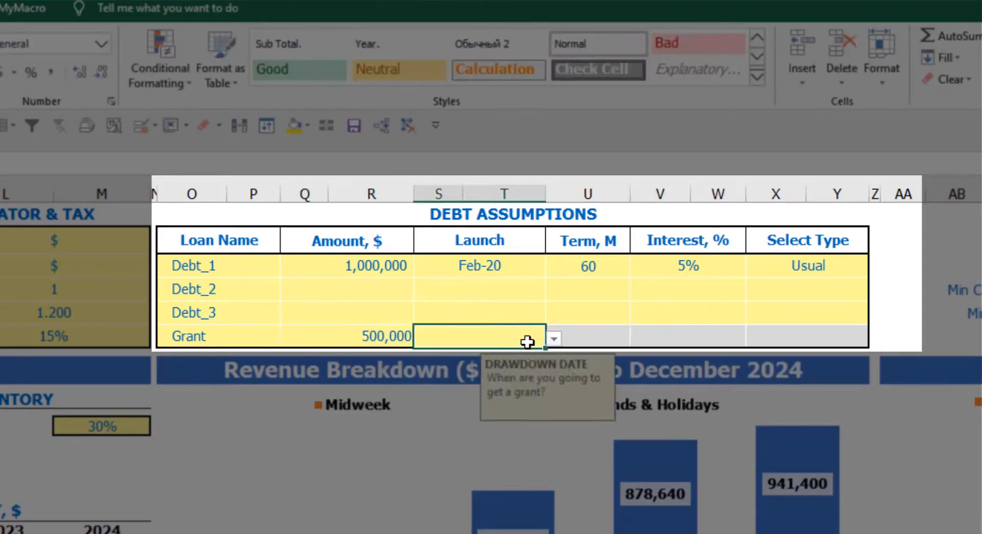
left_click(554, 343)
left_click(504, 398)
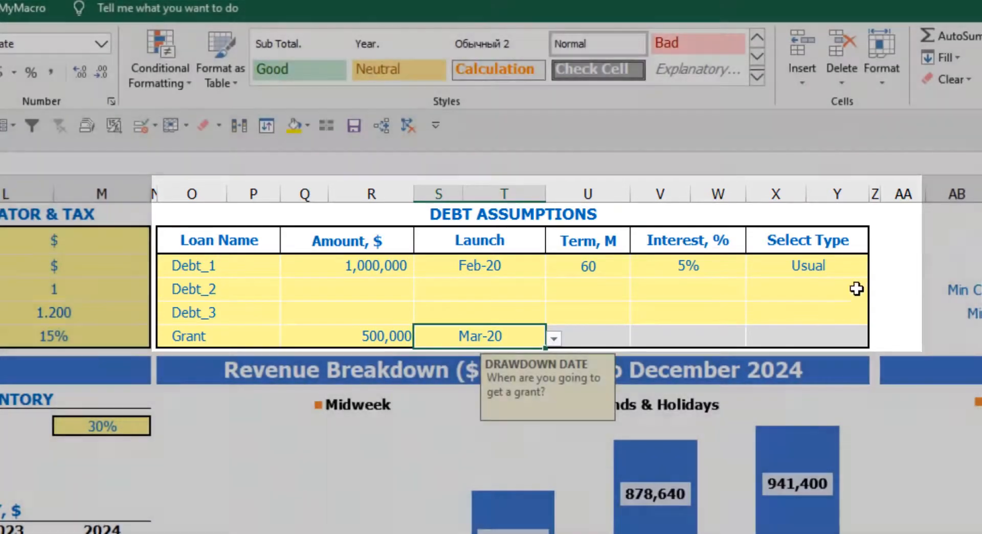
left_click(897, 249)
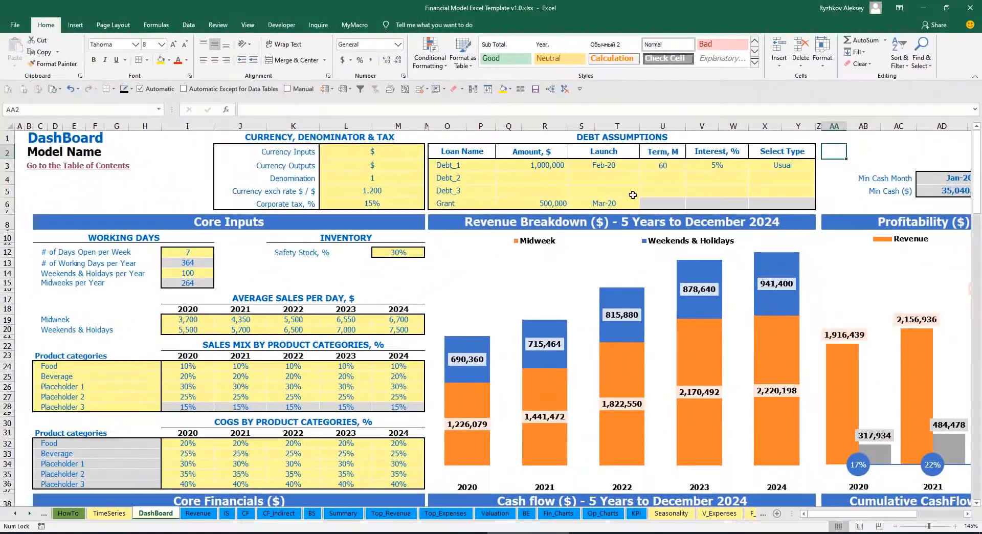
Review the drawdown, repayment, balance and interest calculations for each debt and for total debts on the Capital sheet.
left_click(29, 513)
left_click(29, 514)
left_click(29, 513)
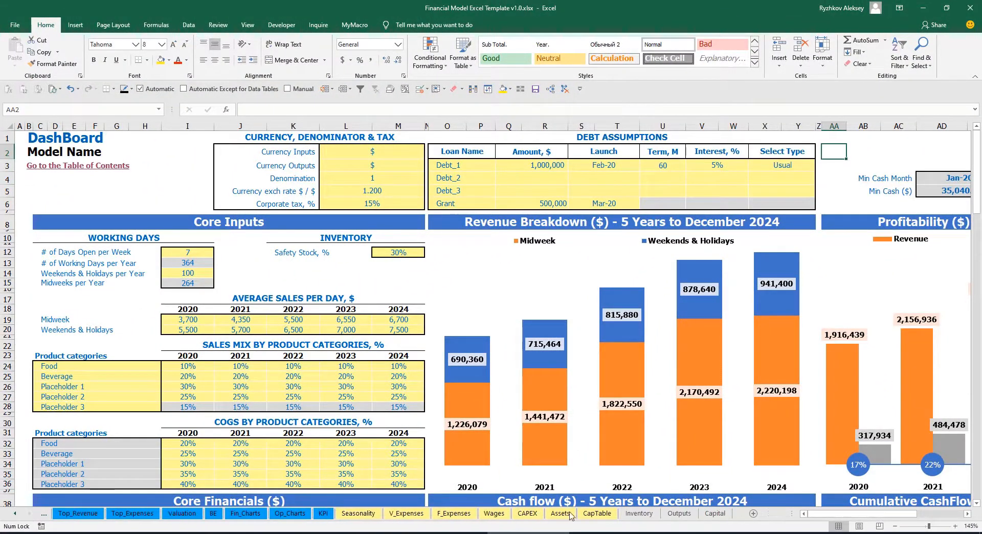
left_click(716, 514)
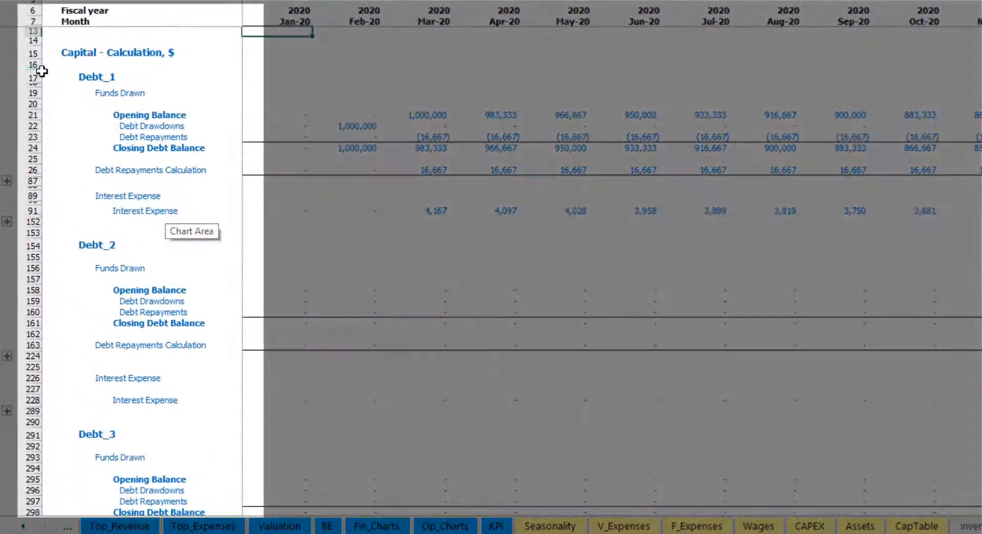
scroll(29, 251, "down", 5)
left_click(32, 219)
scroll(41, 223, "down", 5)
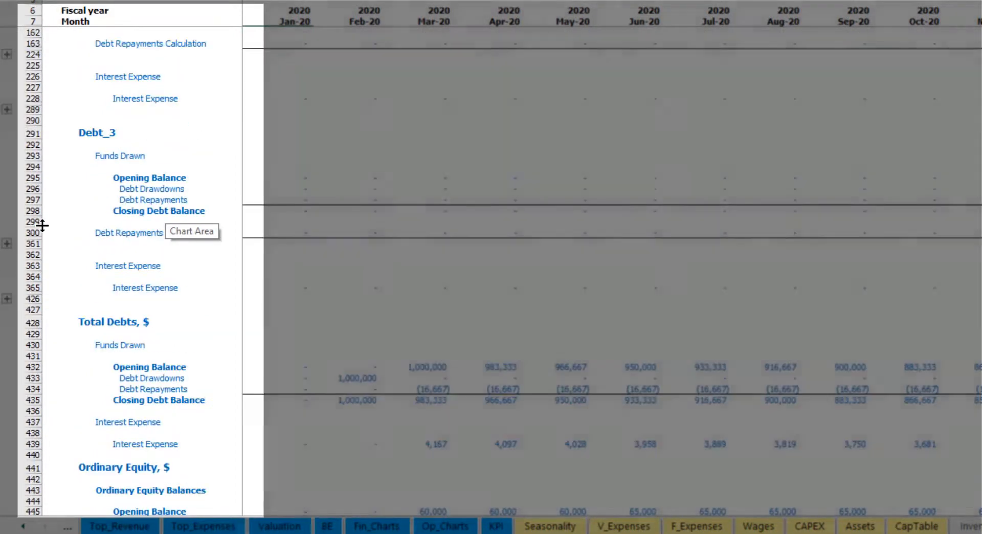
scroll(62, 254, "up", 5)
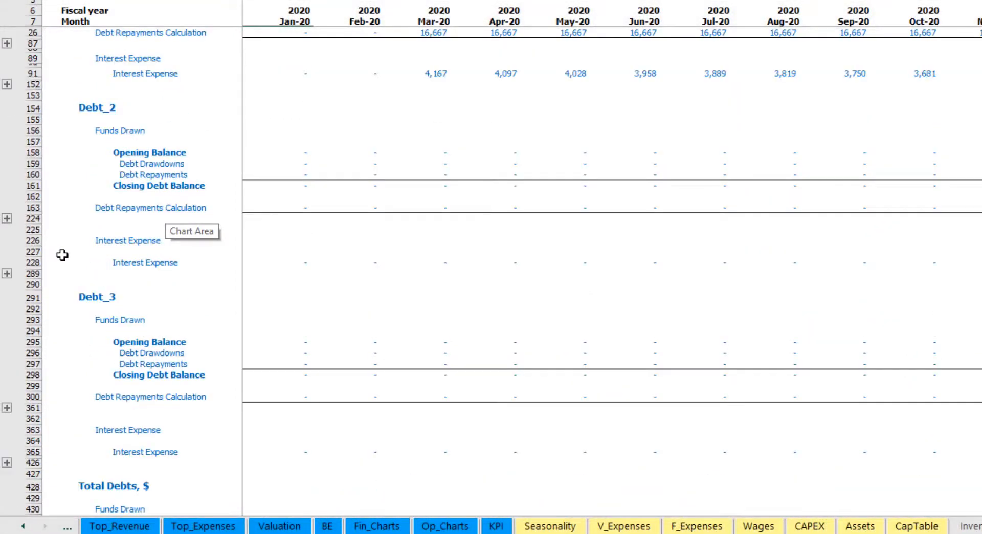
scroll(62, 255, "up", 4)
Check the loan's effect on the Interest Expense row of the monthly Income Statement.
left_click(23, 526)
left_click(23, 526)
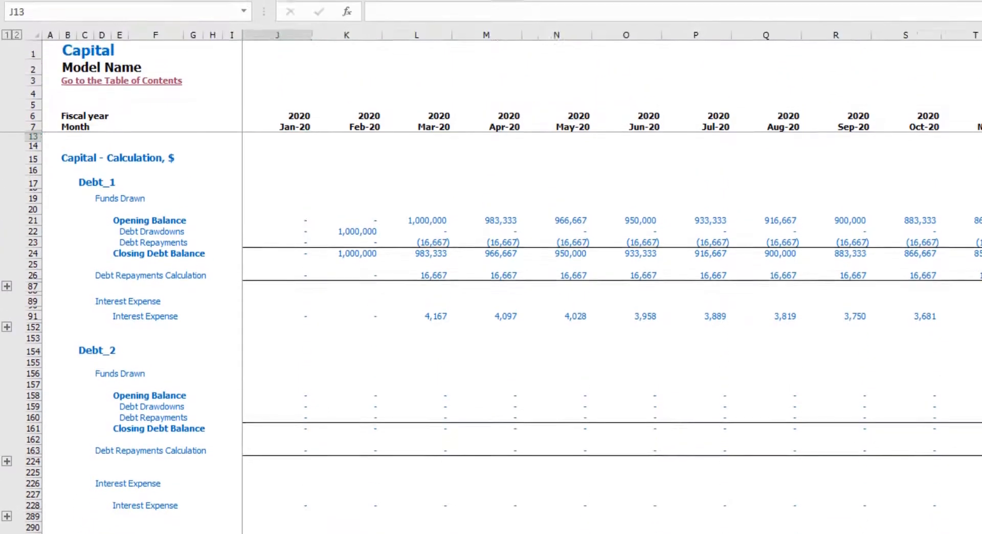
left_click(126, 532)
left_click(34, 334)
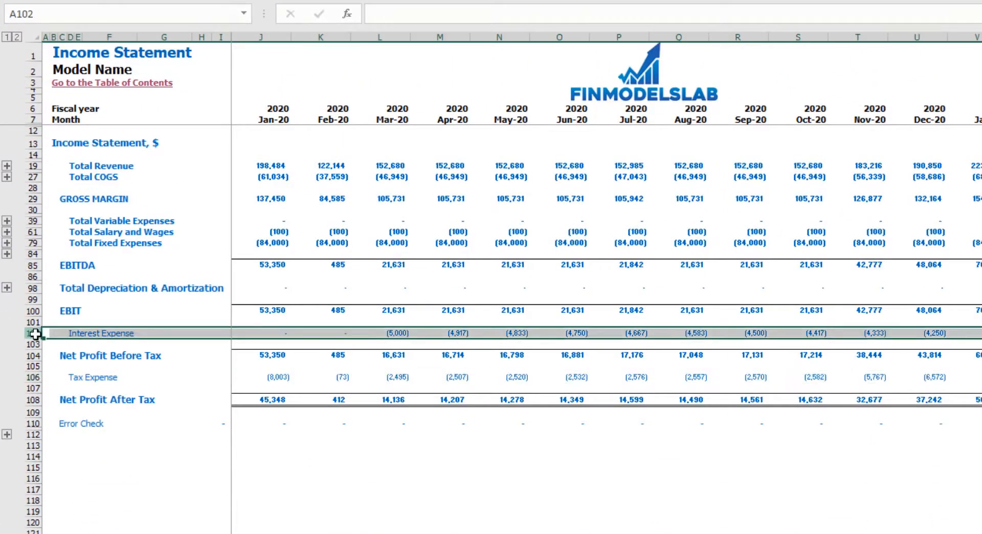
Check the Interest Paid, Debt Drawdowns and Debt Repayments rows of the Cash Flow Statement and the Debt row of the Balance Sheet.
left_click(172, 532)
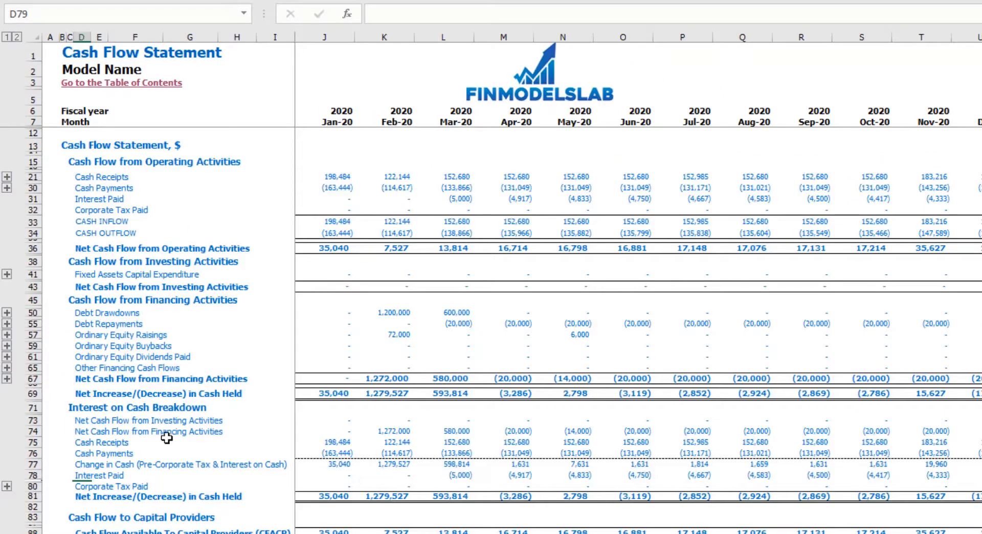
left_click(33, 199)
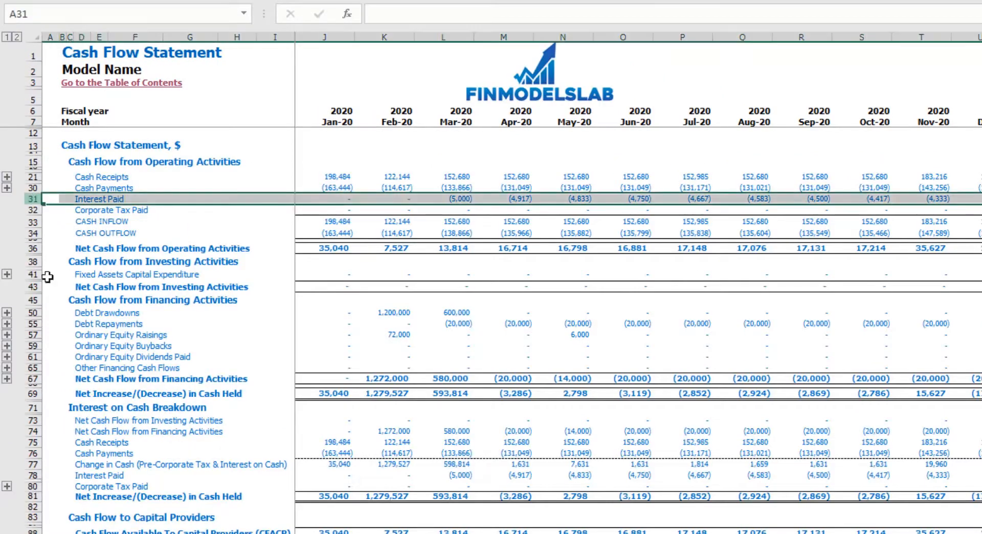
left_click(31, 312)
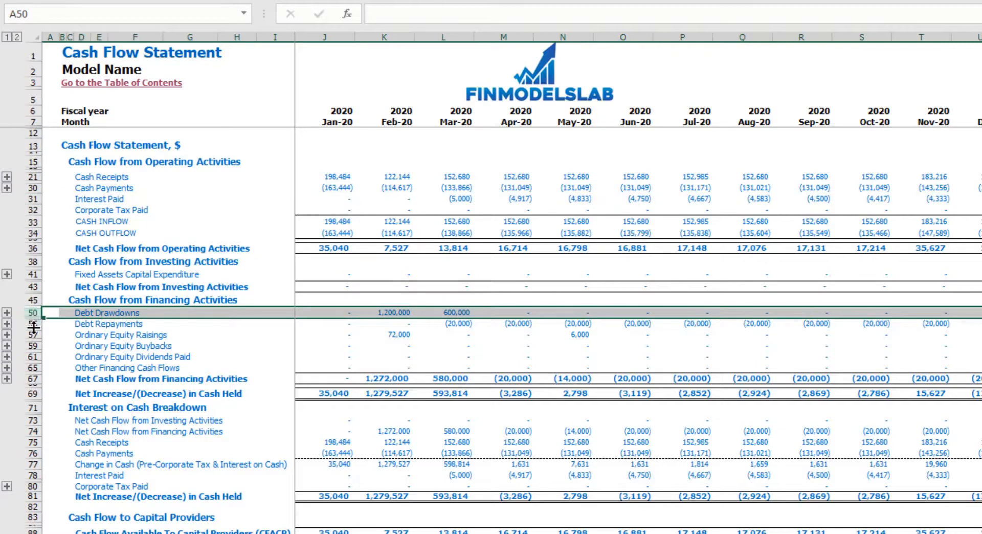
left_click(31, 324)
left_click(284, 533)
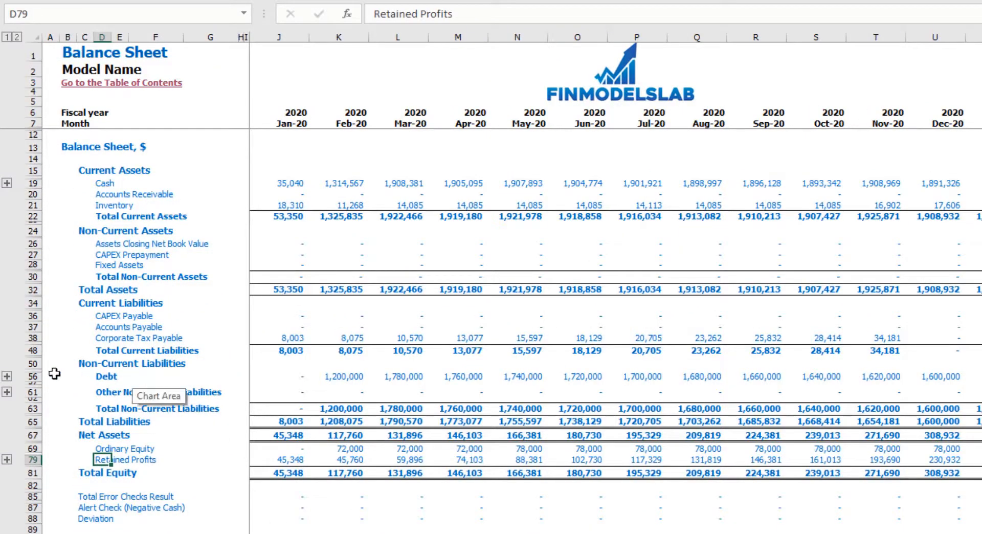
left_click(33, 376)
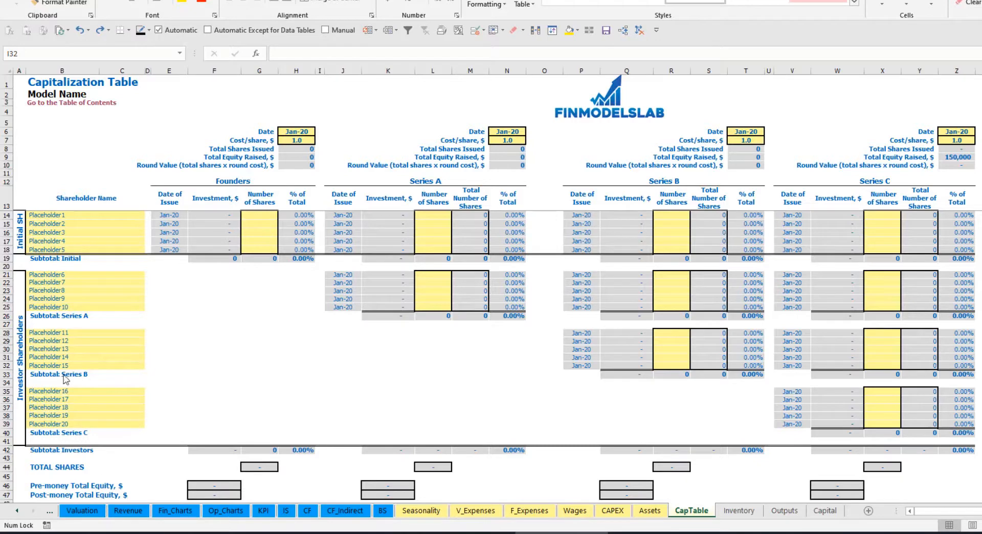
Rename the first two initial shareholders in the Capitalization Table as Founder 1 and Founder 2.
left_click(49, 215)
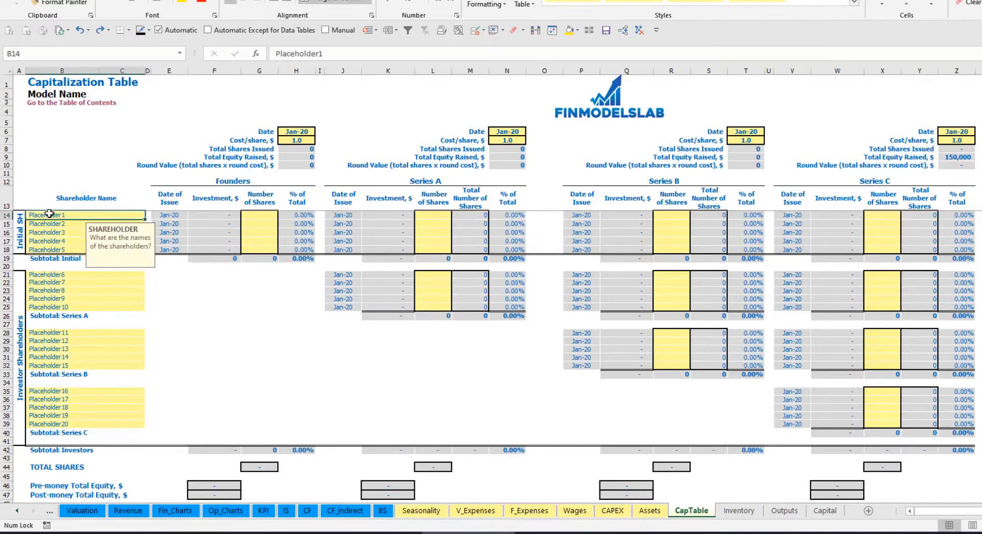
type("Foun")
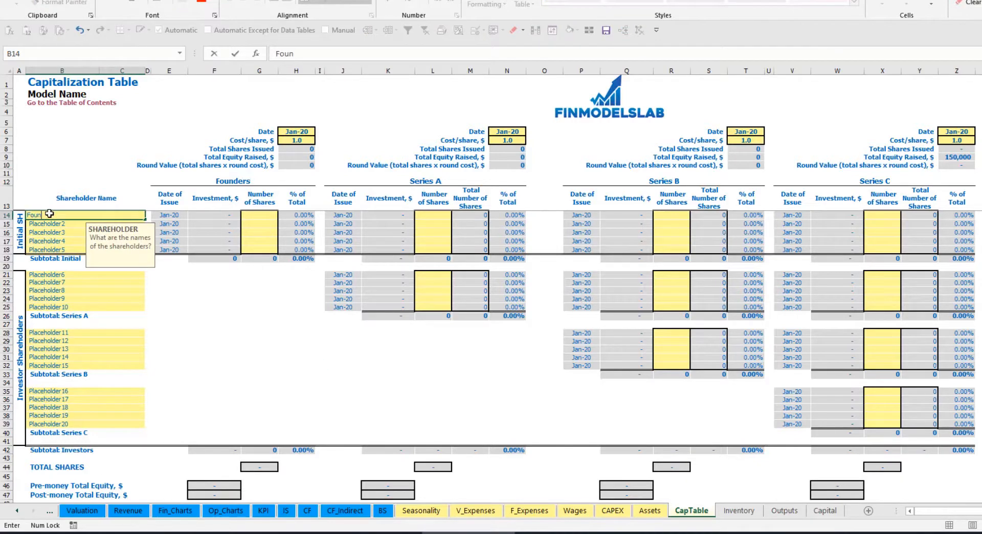
type("der 1")
key("ctrl+Return")
key("ctrl+c")
key("Down")
key("ctrl+v")
left_click(322, 54)
key("BackSpace")
type("2")
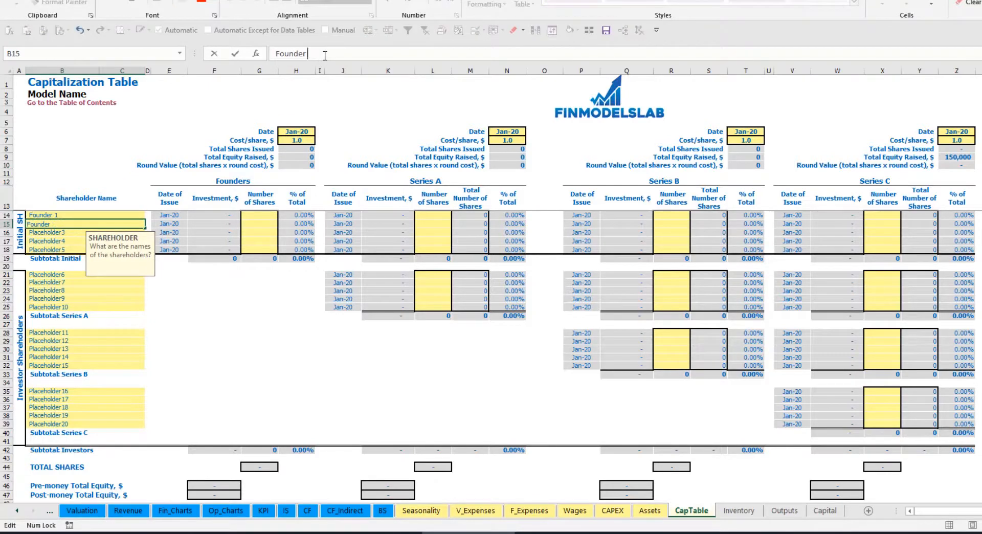
key("Return")
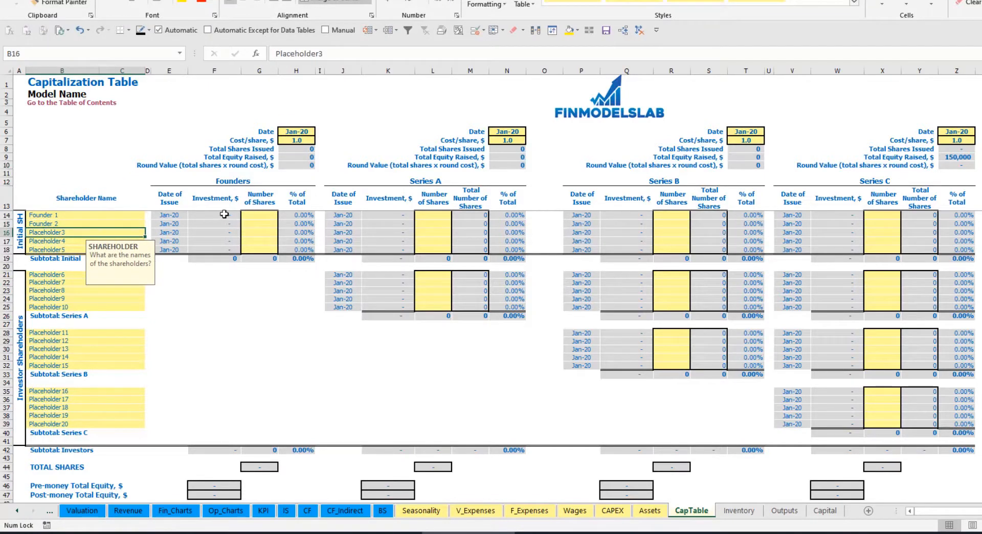
Set Founder 1's number of shares in the Founders round to 10,000.
left_click(104, 216)
left_click(263, 216)
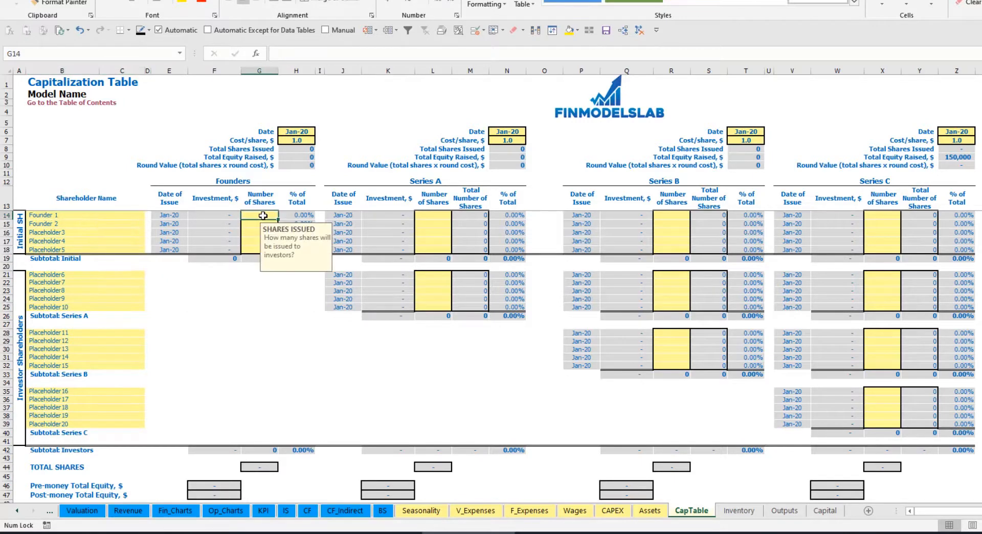
type("10,0")
type("0")
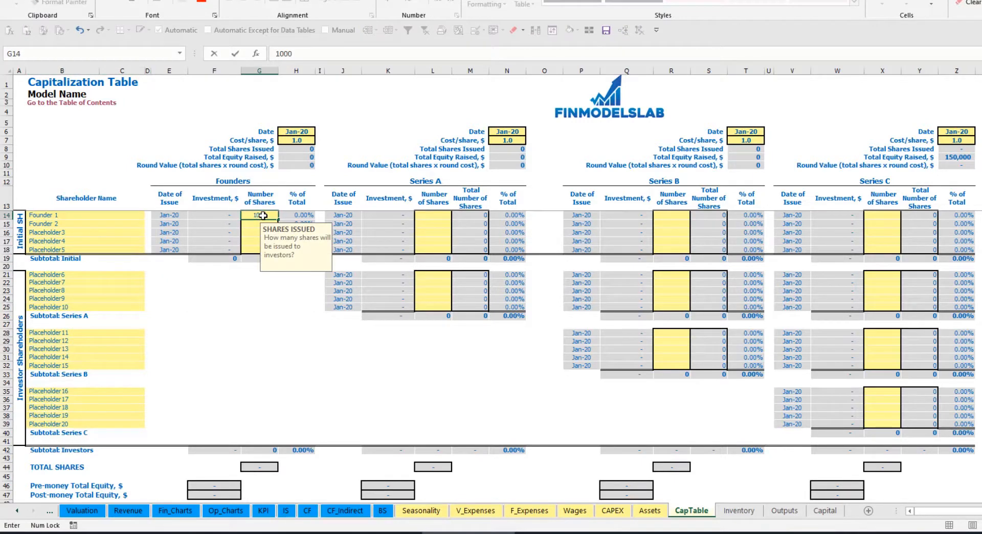
type("0")
key("Return")
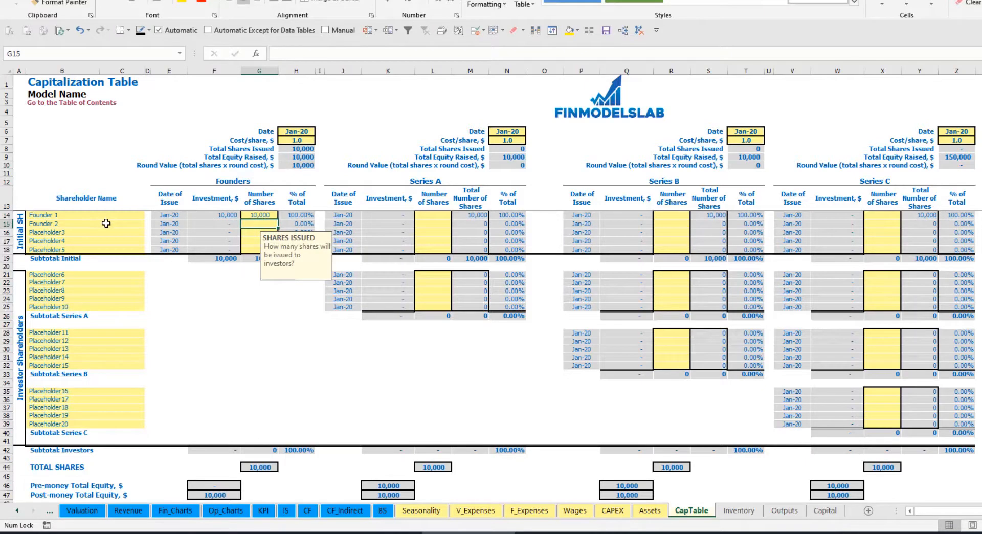
Set Founder 2's number of shares in the Founders round to 20,000.
type("20,0")
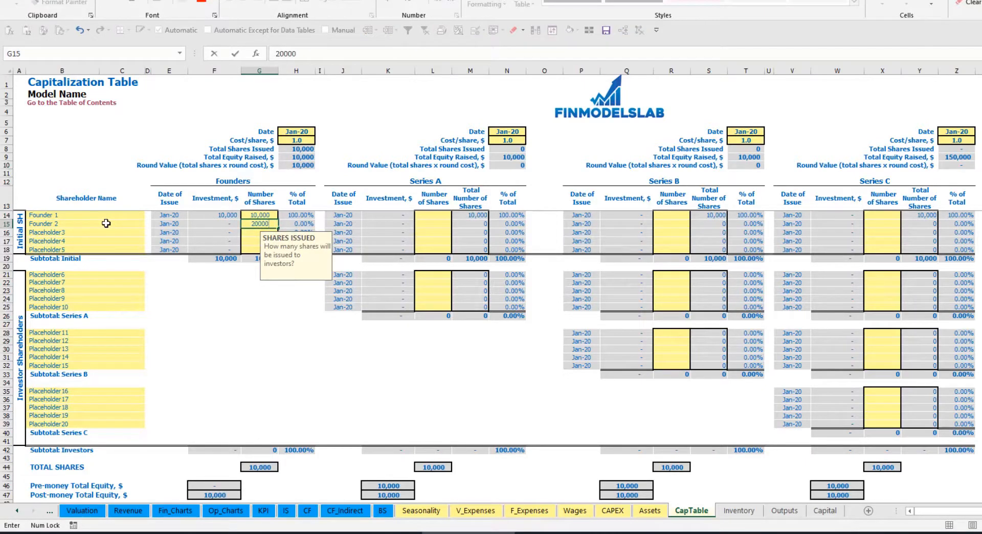
type("00")
left_click(294, 132)
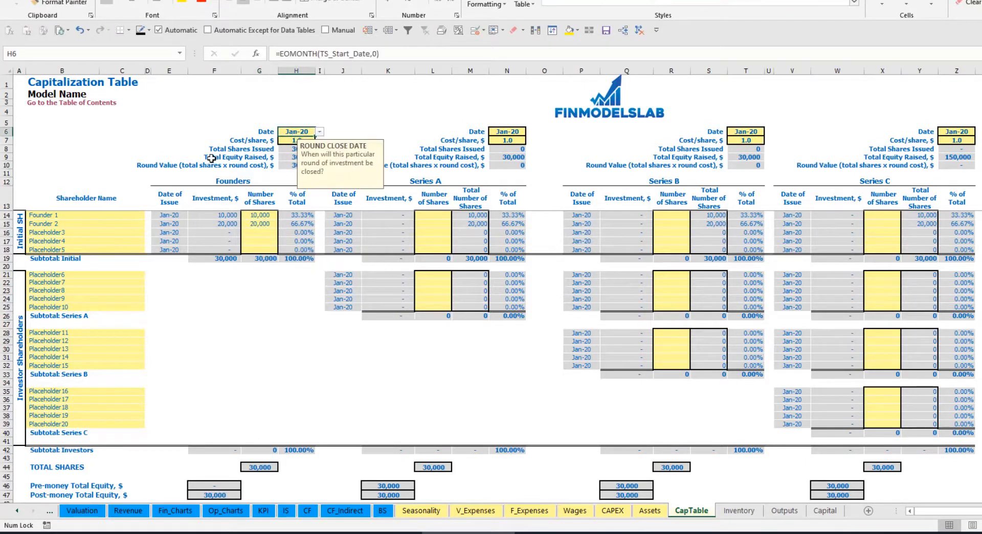
Set the Founders round's cost per share to 2.0 and its date to Feb-20.
left_click(287, 141)
type("2")
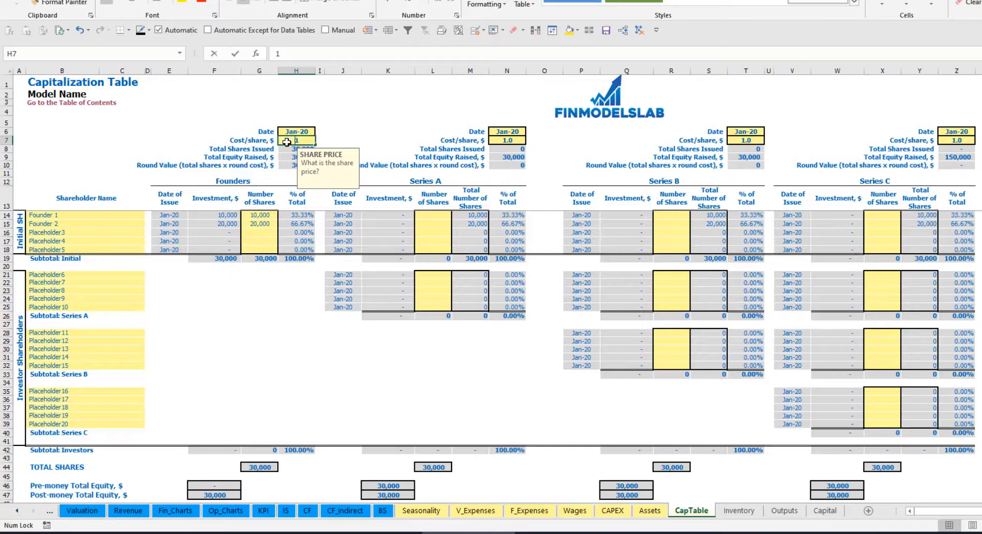
key("Return")
left_click(294, 132)
left_click(319, 132)
left_click(303, 150)
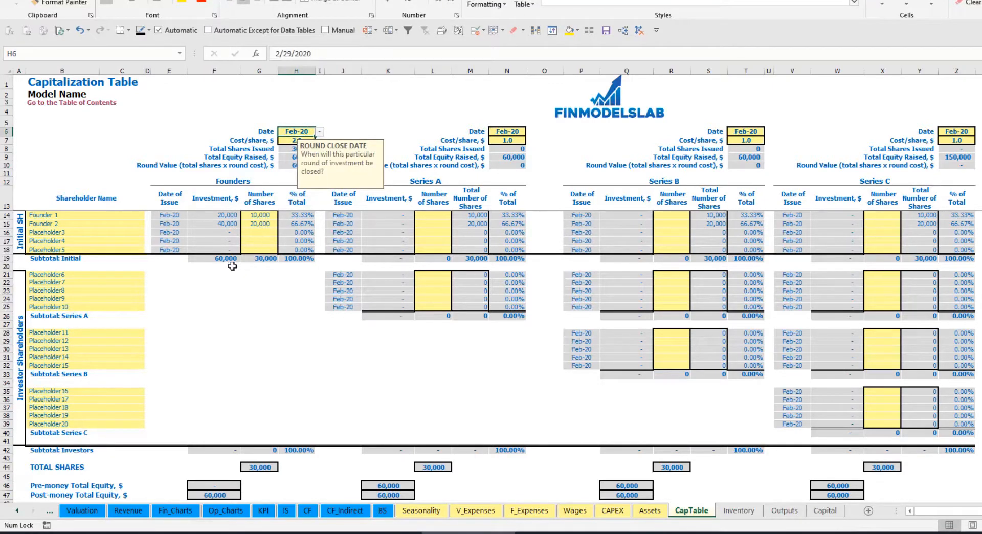
Check the founders' investment amounts, initial subtotal, post-money total equity and Founder 1's percentage of total in the Founders round.
left_click(219, 216)
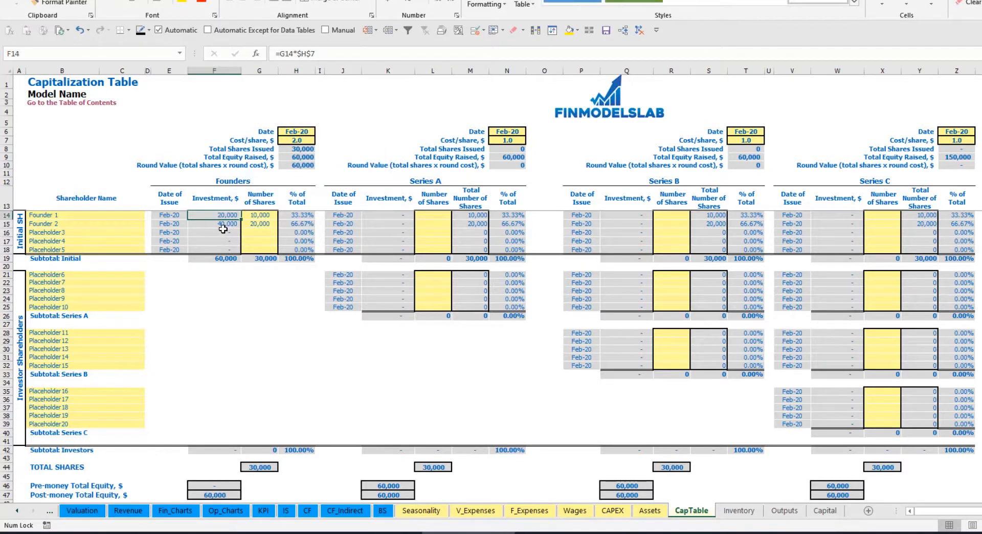
left_click(219, 226)
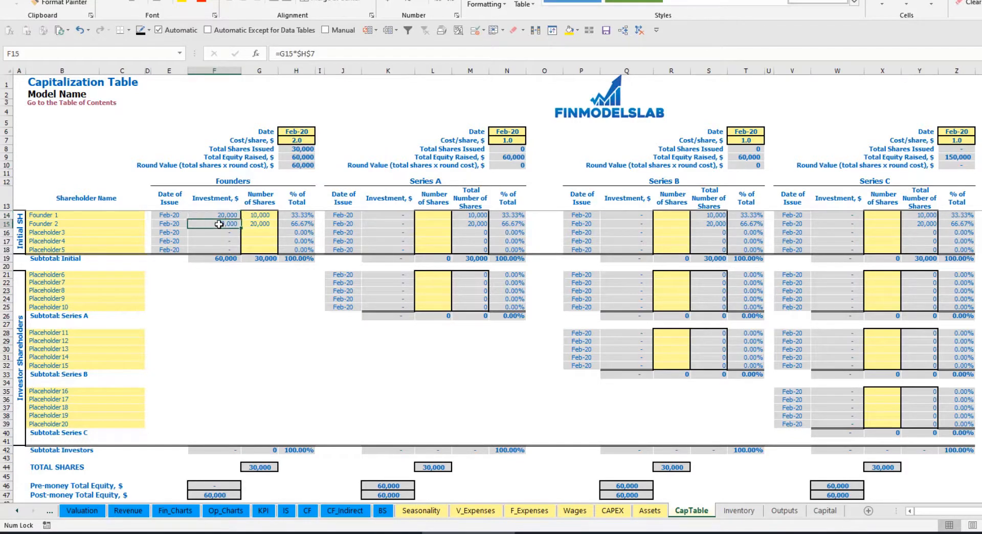
left_click(219, 258)
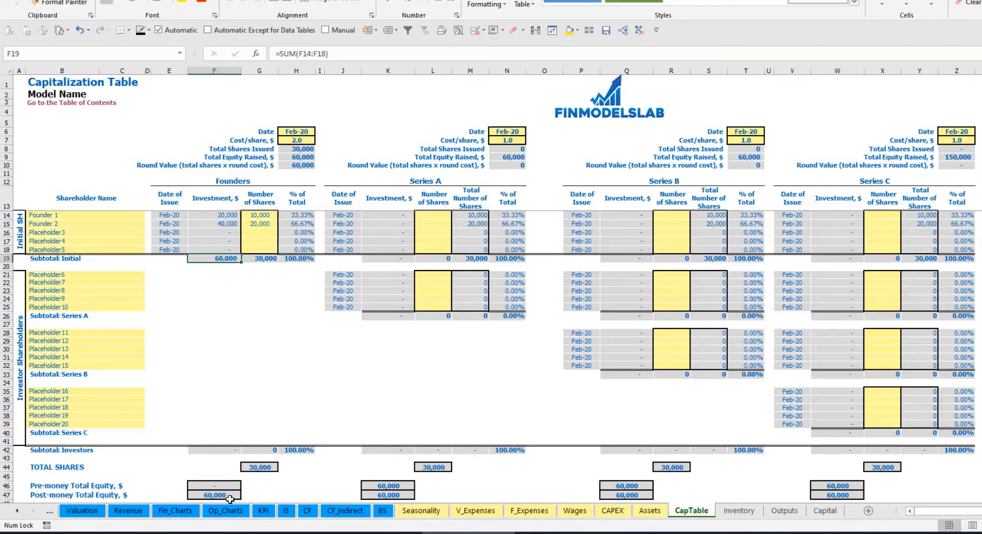
left_click(7, 496)
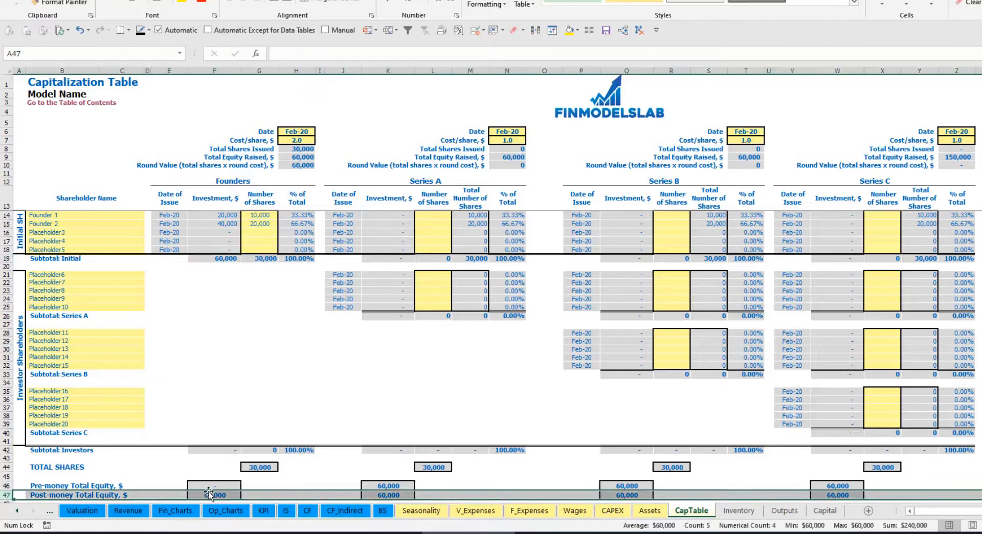
left_click(304, 216)
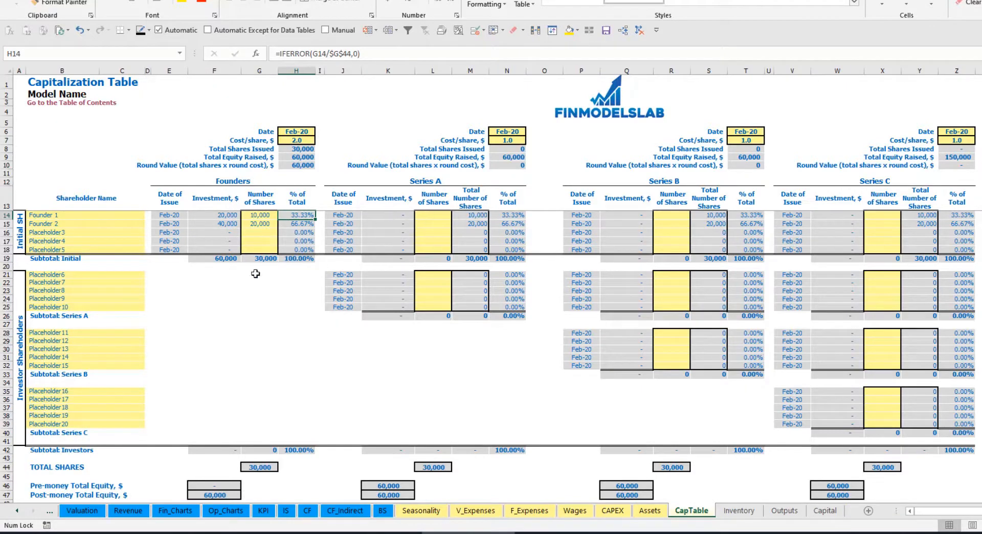
Rename the first Series A investor shareholder, Placeholder6, as Investor 1.
left_click(118, 274)
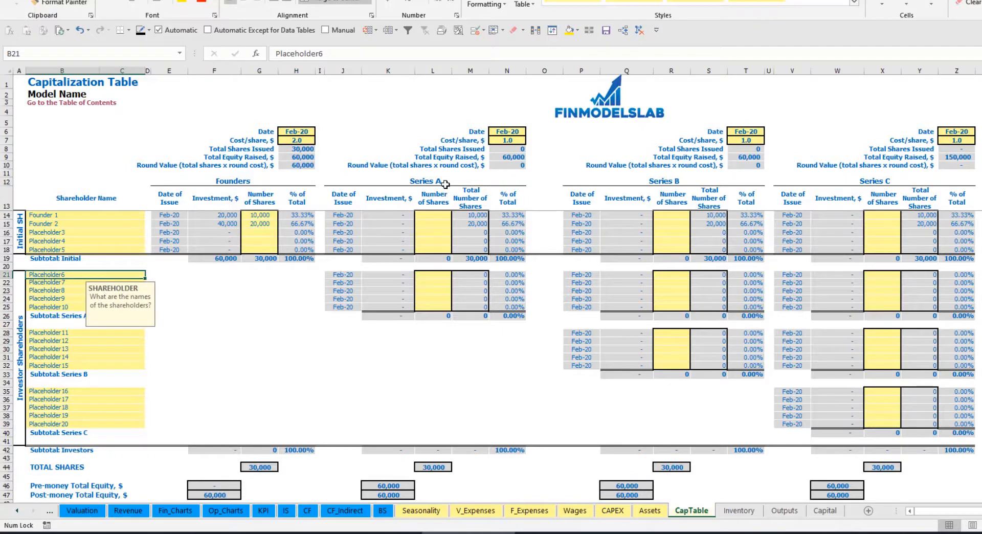
left_click(445, 184)
left_click(69, 277)
type("Investor 1")
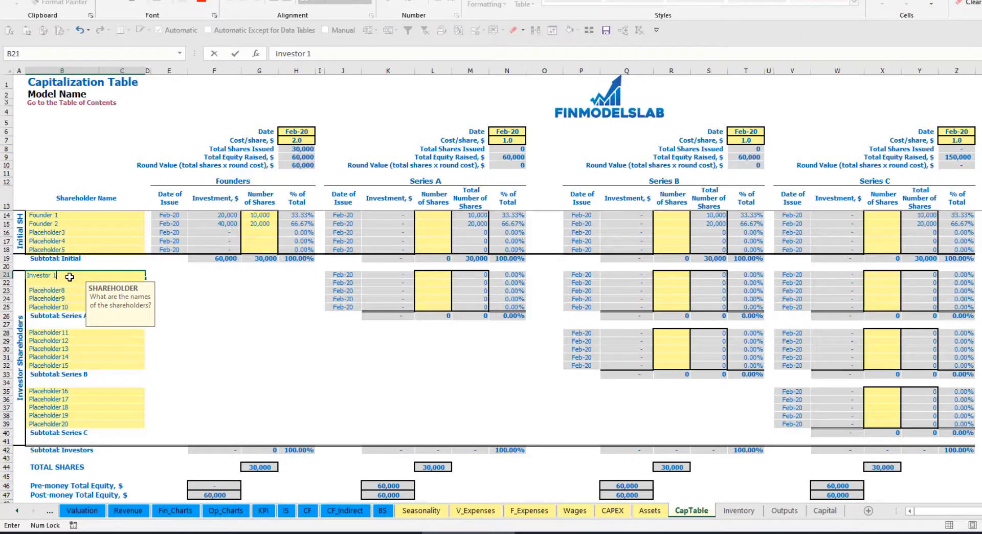
key("Return")
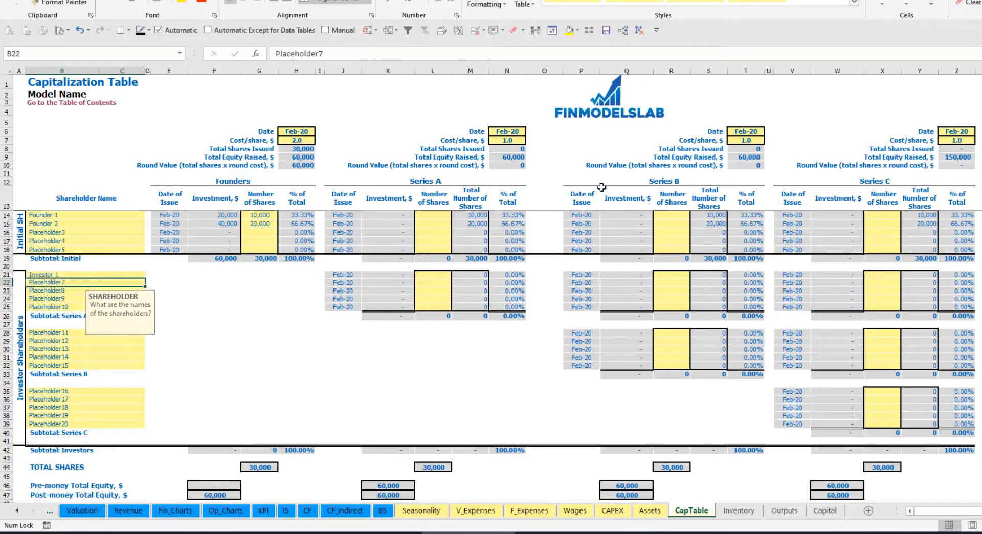
Set the Series A round's date to May-20 and its cost per share to 5.
left_click(521, 131)
left_click(531, 132)
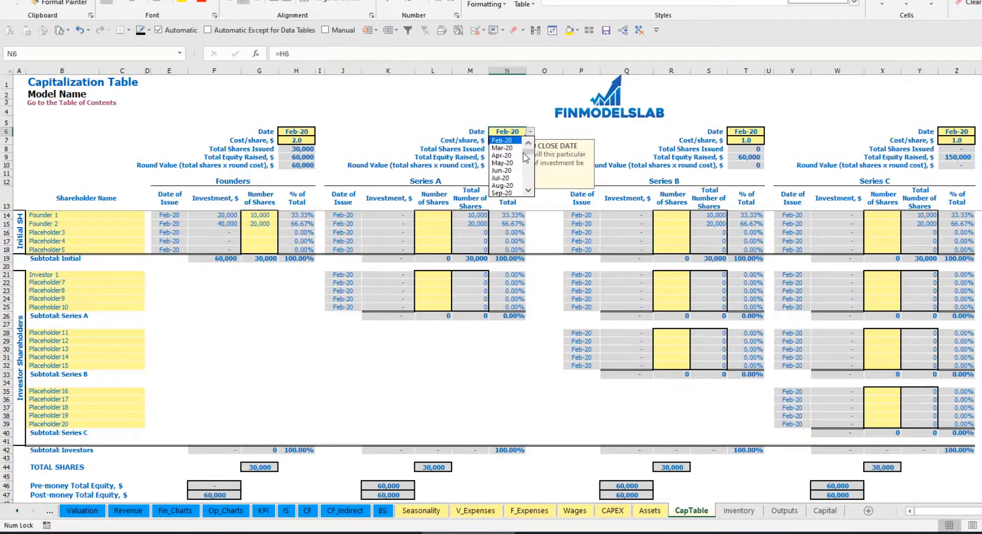
left_click(507, 169)
left_click(503, 139)
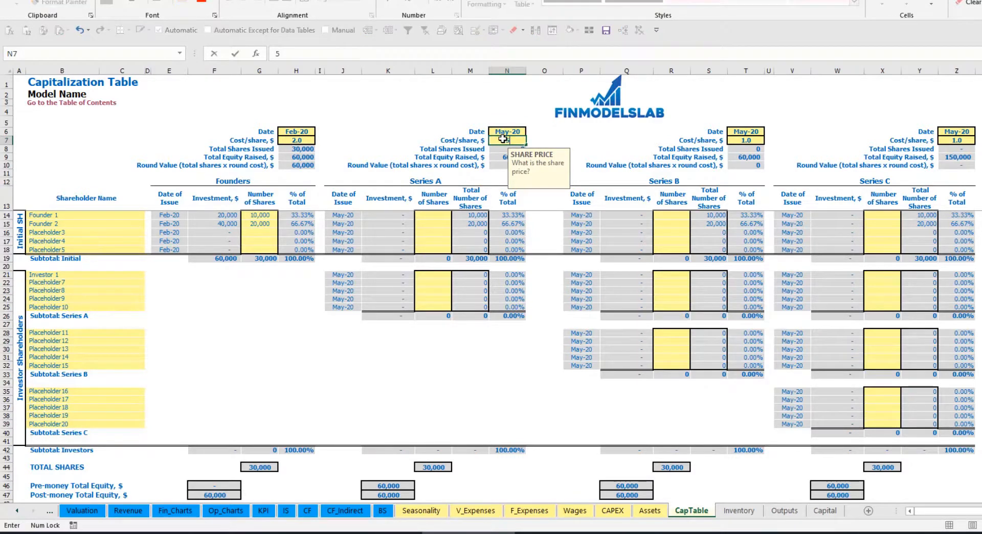
key("Down")
Set Investor 1's number of shares in the Series A round to 1,000.
left_click(433, 274)
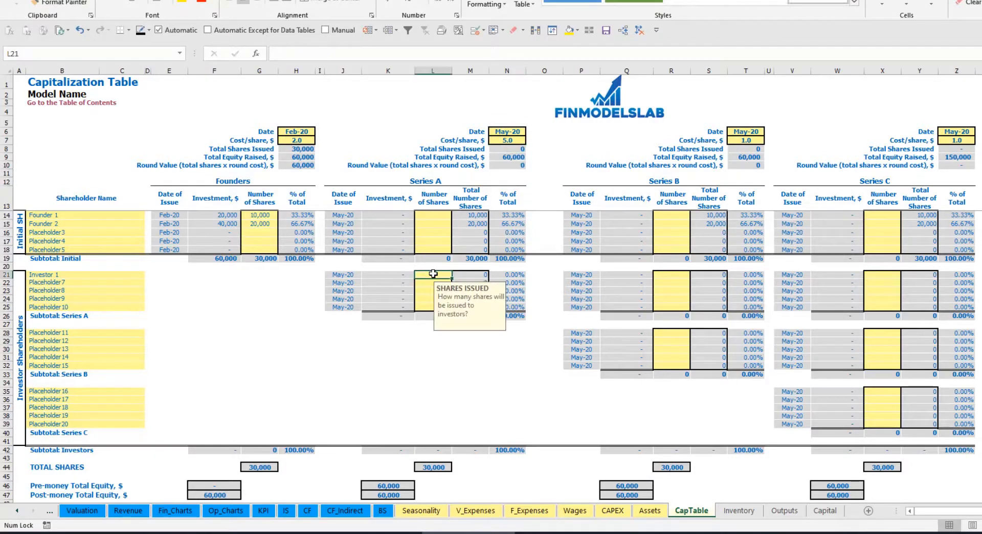
type("1,00")
type("000")
key("Return")
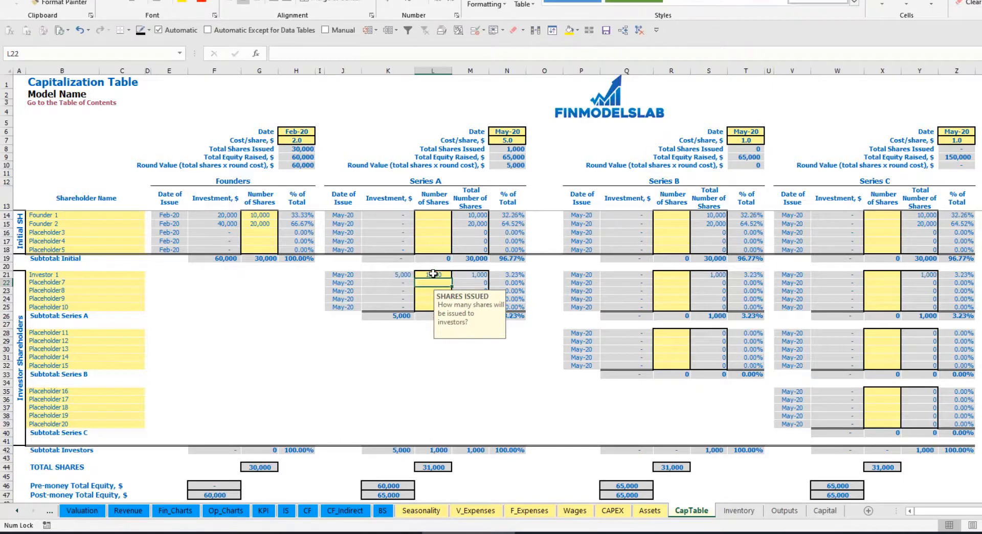
Check Investor 1's Series A investment and the round's pre-money and post-money total equity.
left_click(394, 274)
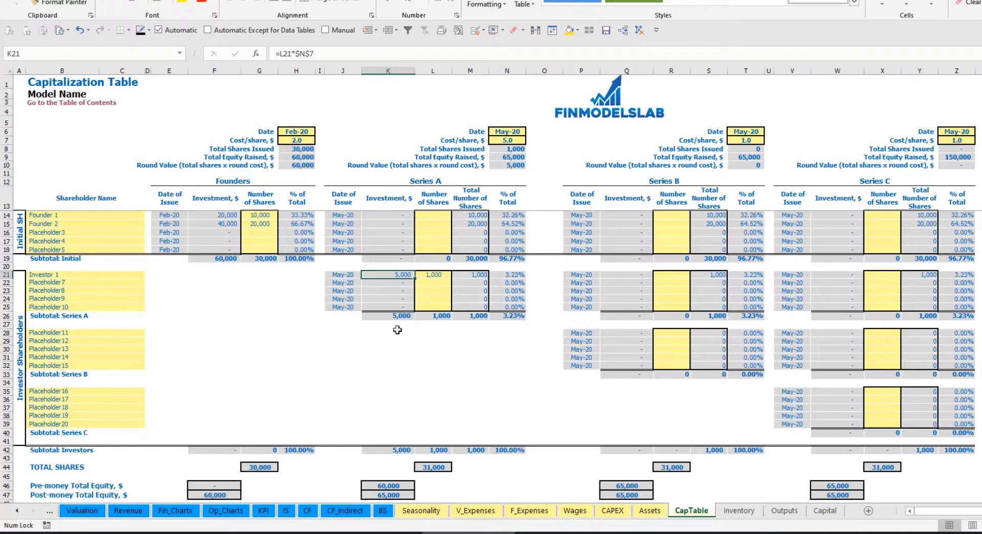
left_click(380, 485)
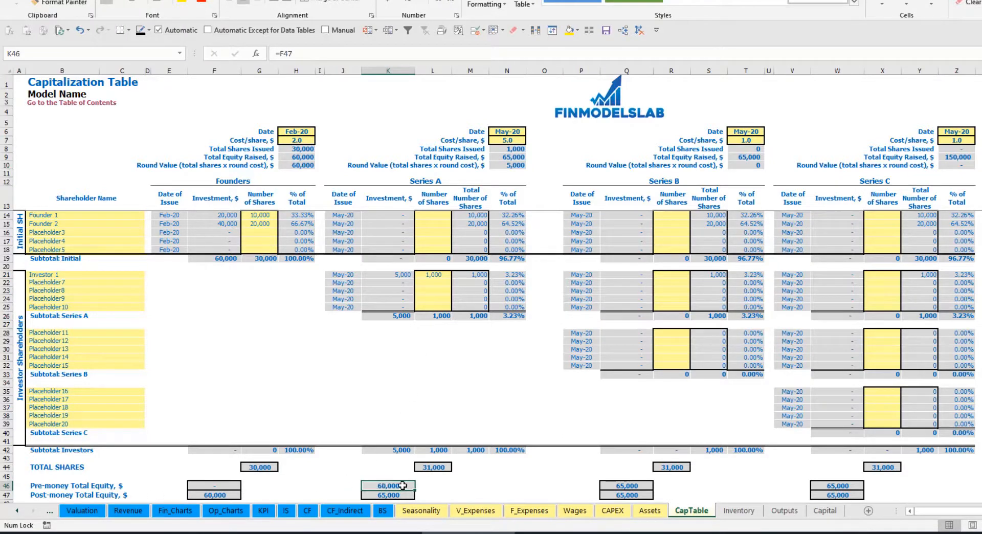
key("Down")
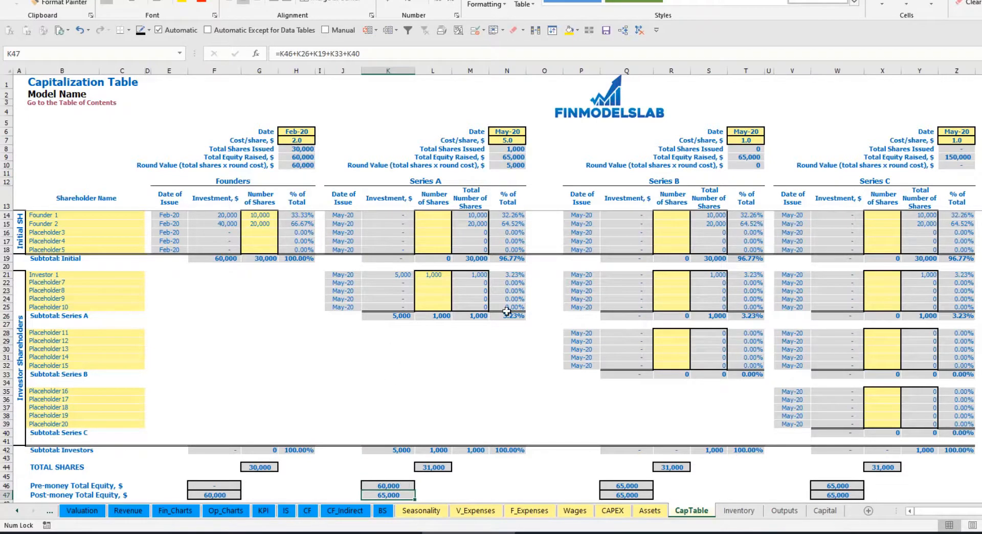
Compare the Series A percentage of total for Investor 1 and both founders, and look at the Series B shareholder placeholders.
left_click(499, 274)
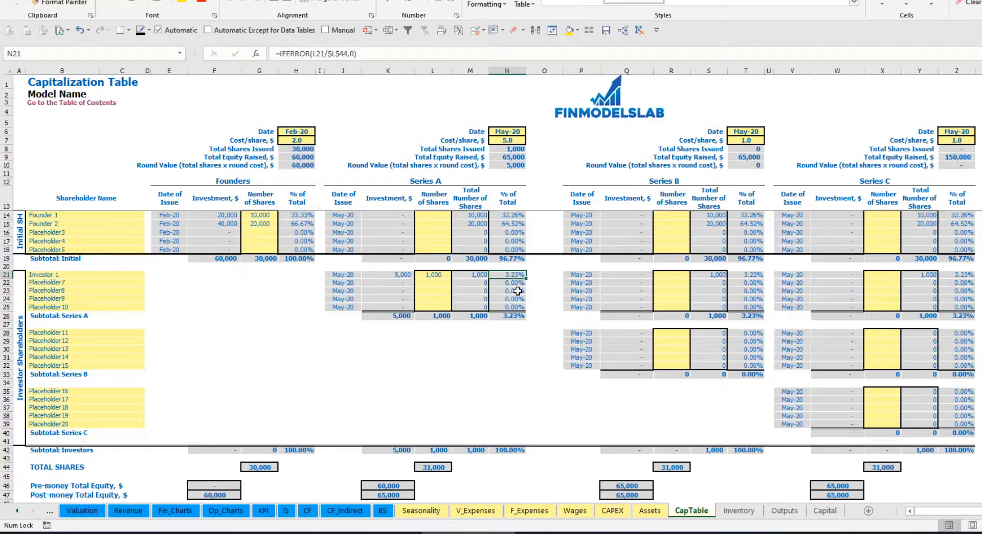
left_click_drag(108, 215, 107, 224)
left_click_drag(511, 214, 512, 224)
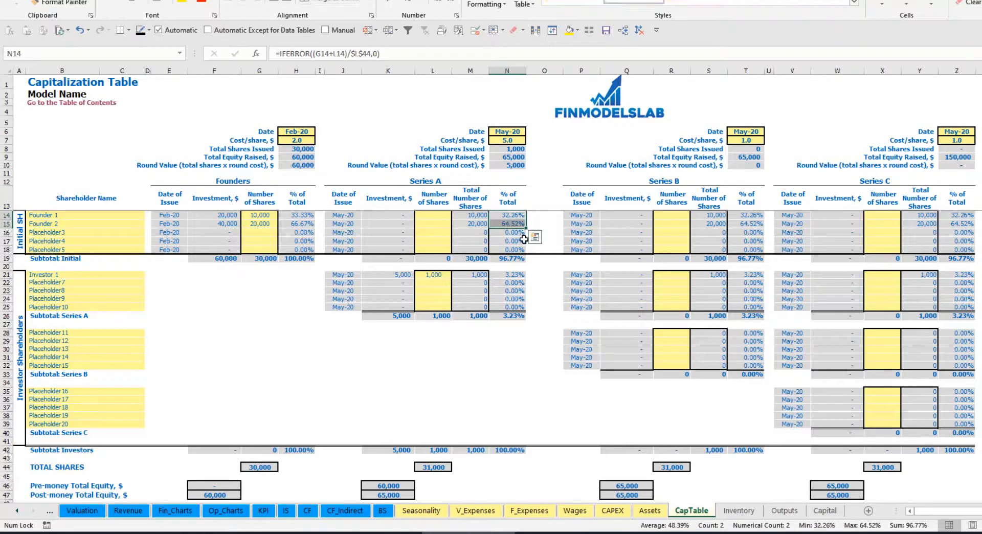
key("Up")
key("Down")
key("Down")
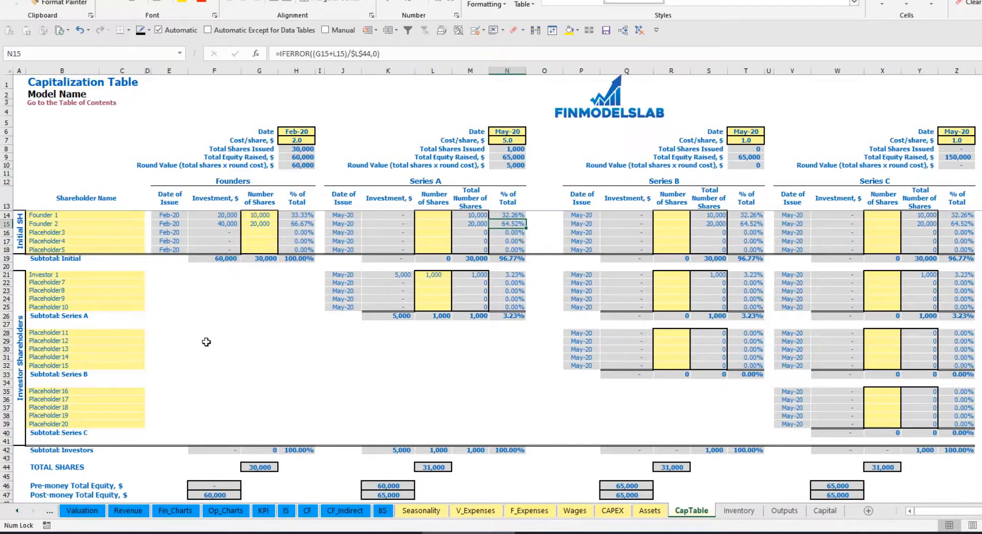
left_click(97, 341)
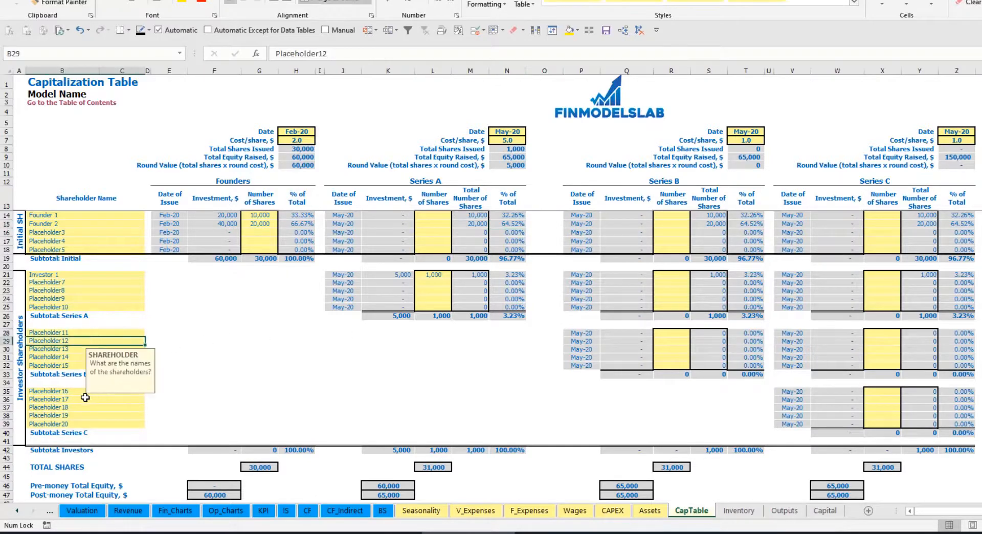